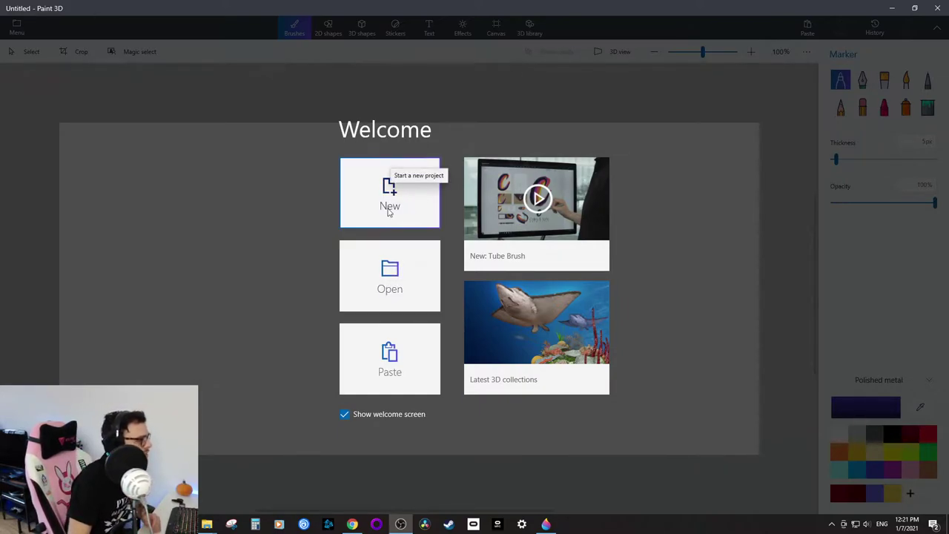
Start a new blank project from the welcome screen.
click(388, 211)
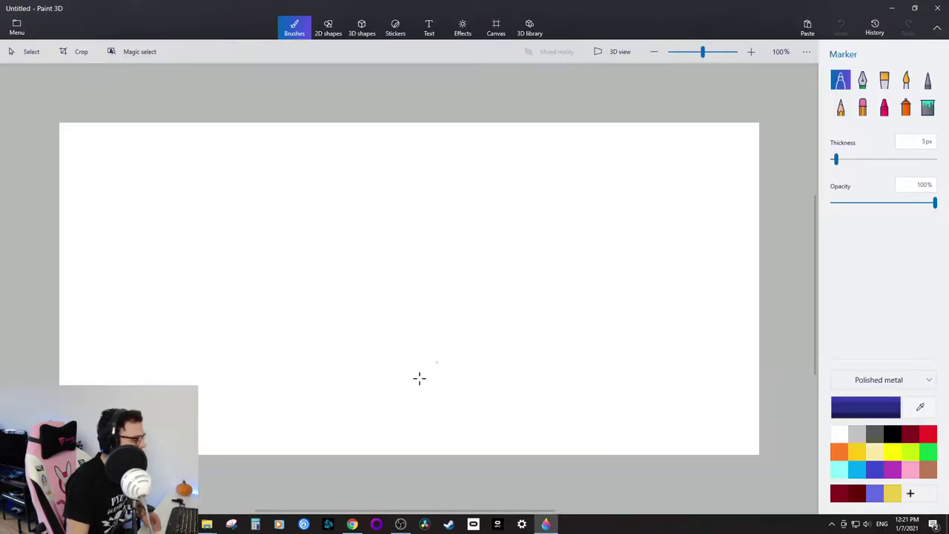
Switch to Chrome and look through the Google Images results for "background 1920x1080".
click(352, 524)
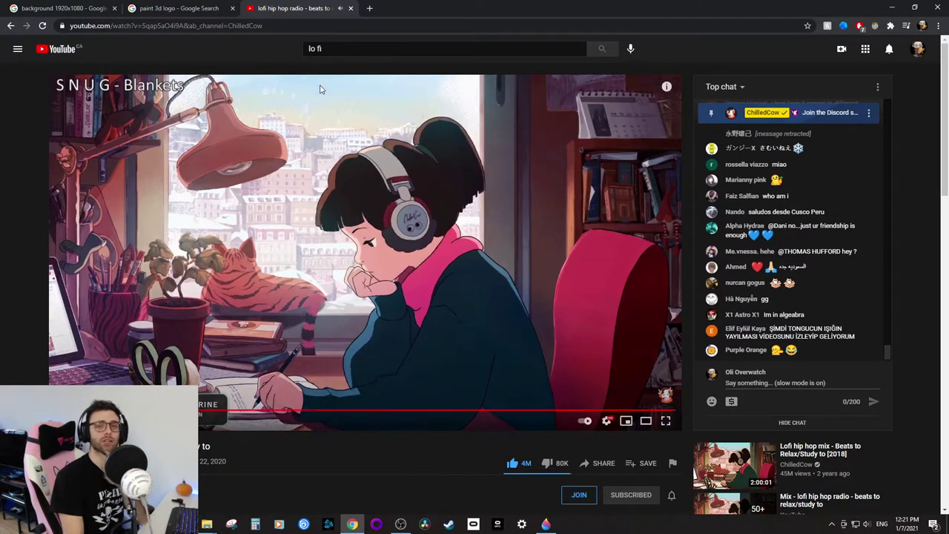
click(54, 8)
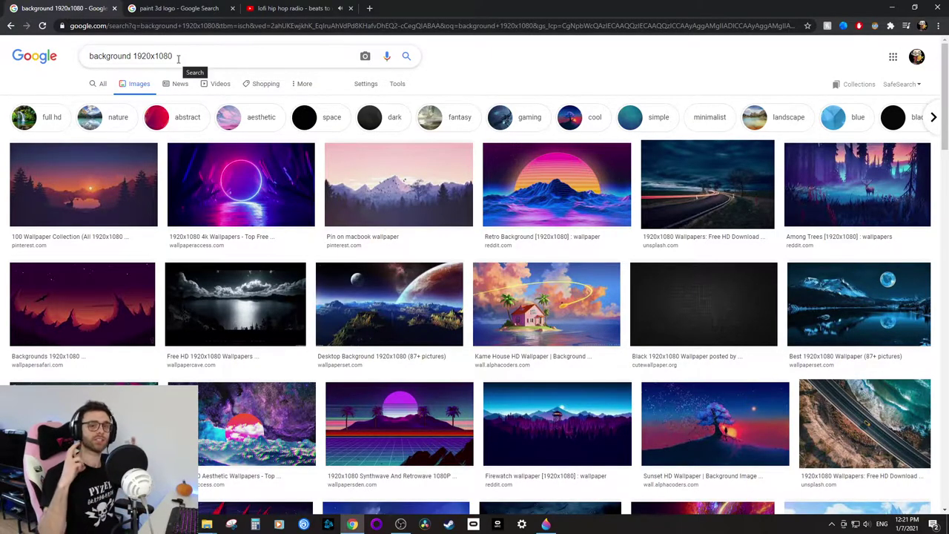
scroll(377, 182, down, 15)
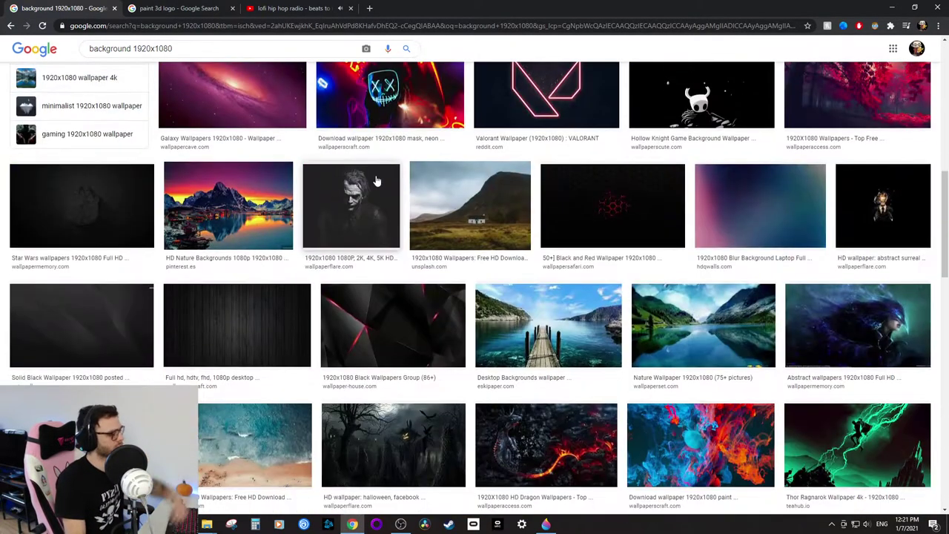
scroll(445, 282, up, 15)
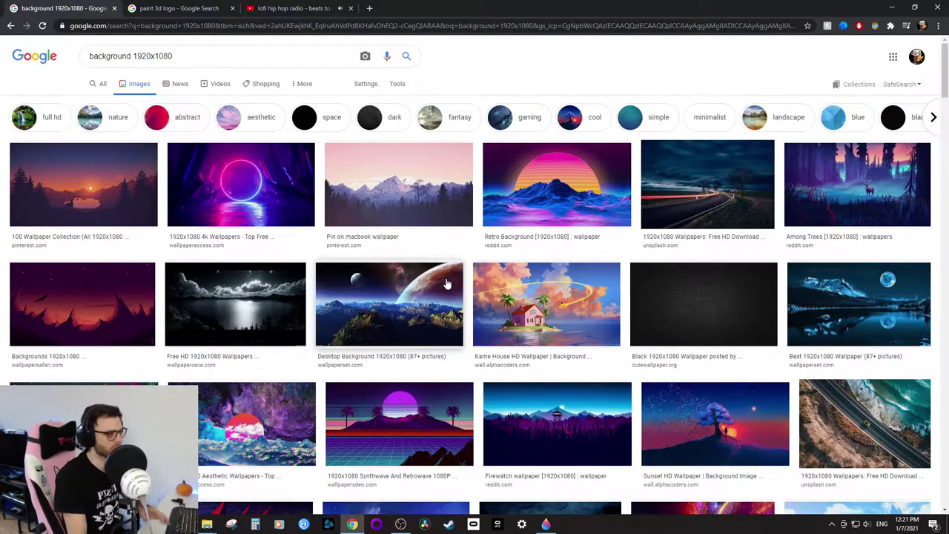
Filter the "paint 3d logo" image results to transparent, save the Logopedia teardrop logo to the Desktop, and return to Paint 3D.
click(201, 9)
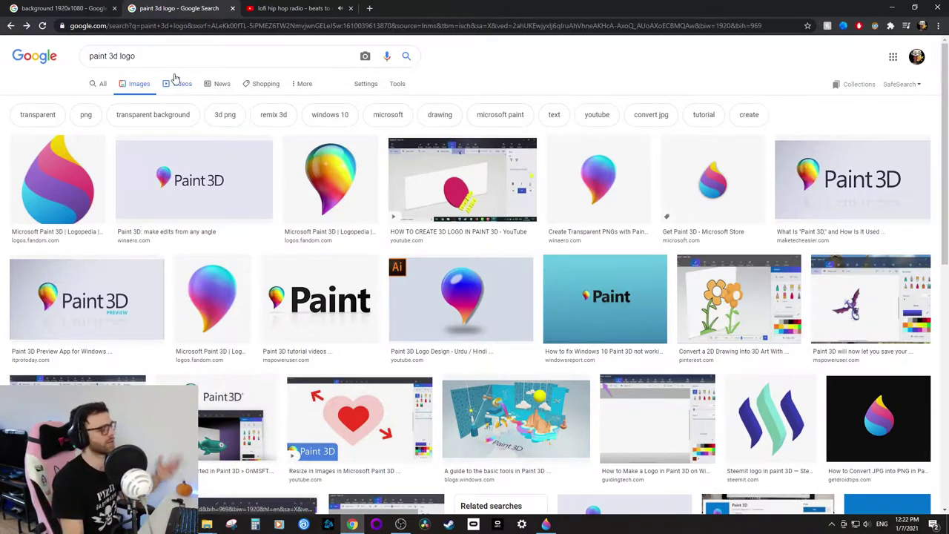
click(32, 118)
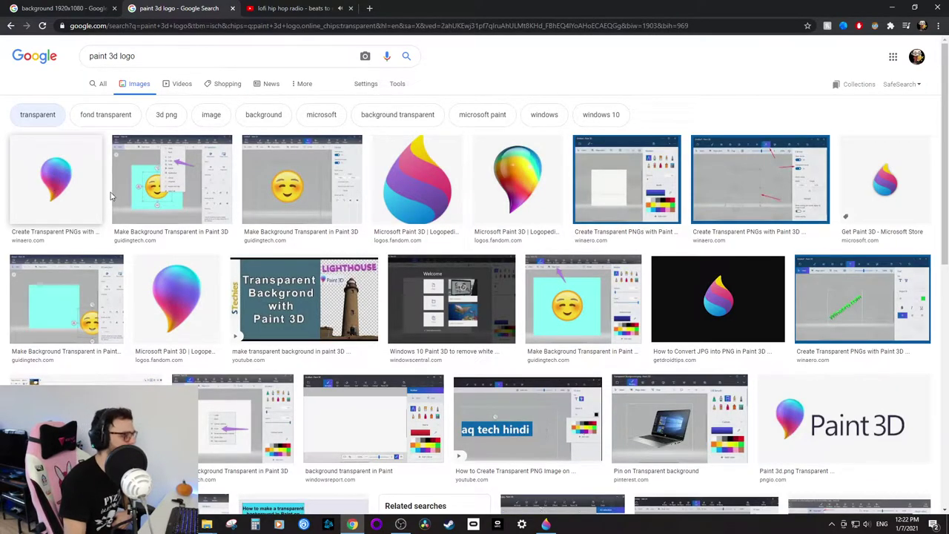
click(406, 193)
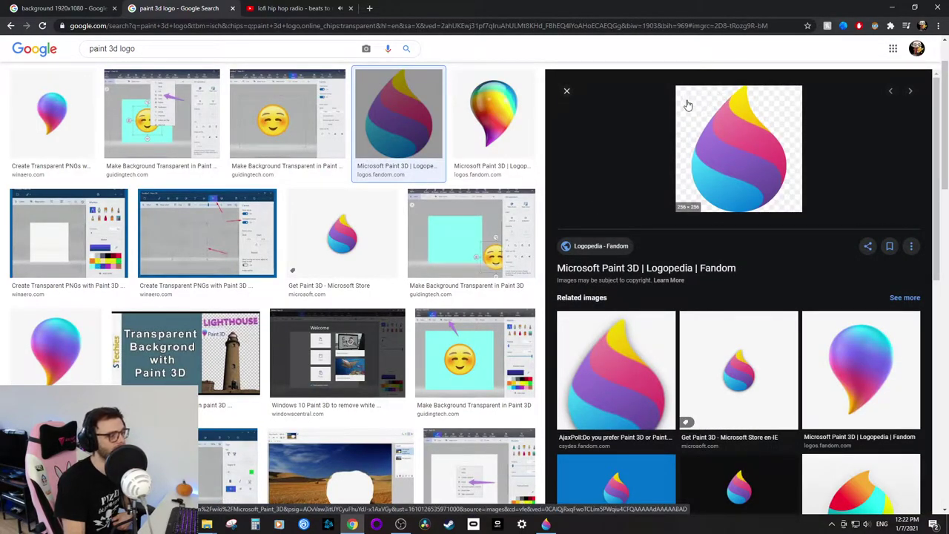
right_click(723, 160)
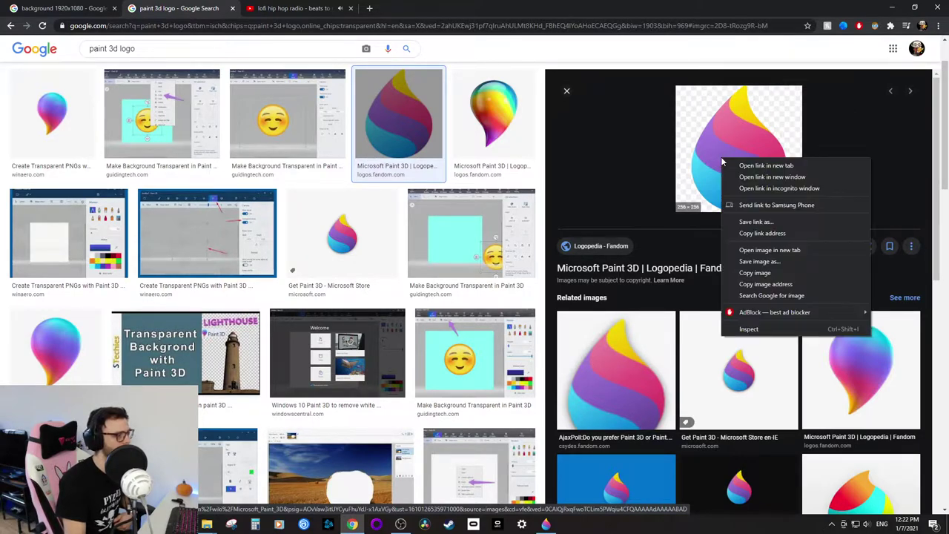
click(763, 261)
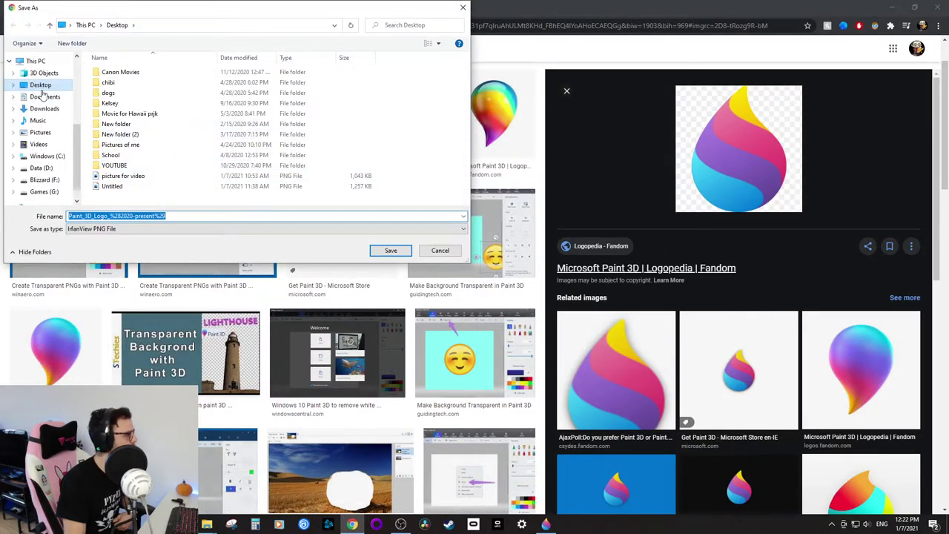
click(42, 87)
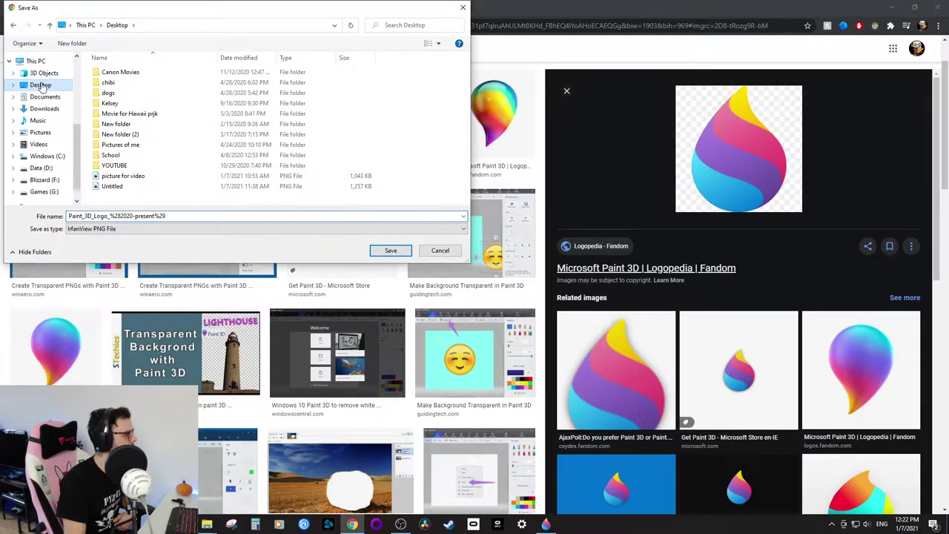
click(389, 252)
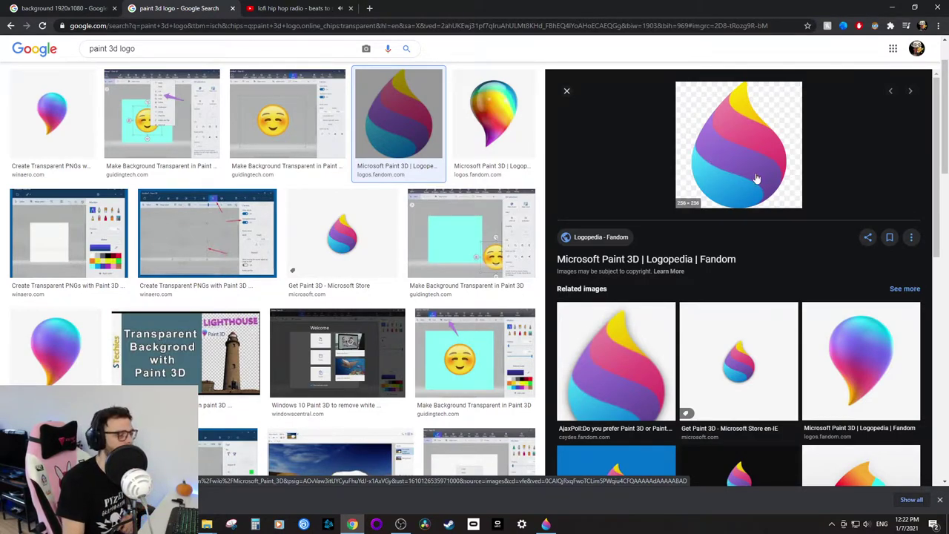
click(894, 8)
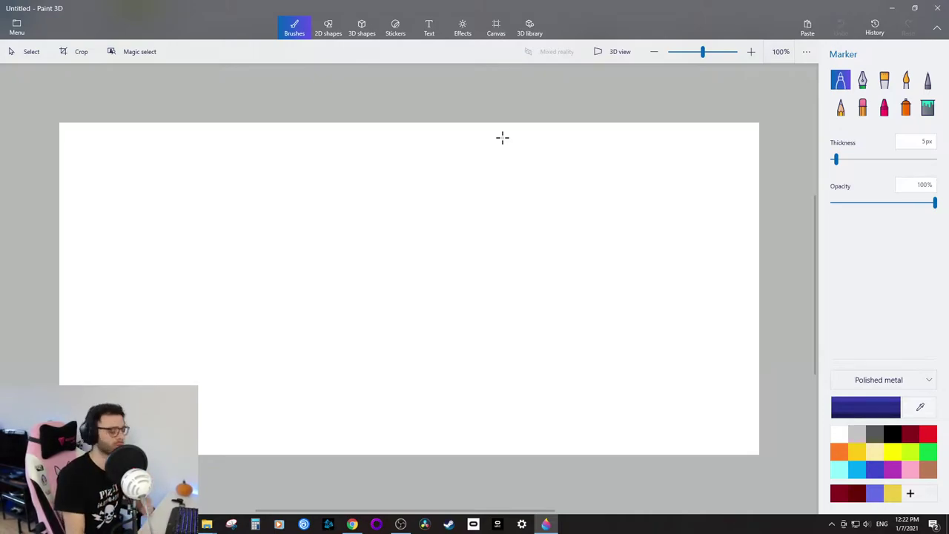
mouse_move(207, 524)
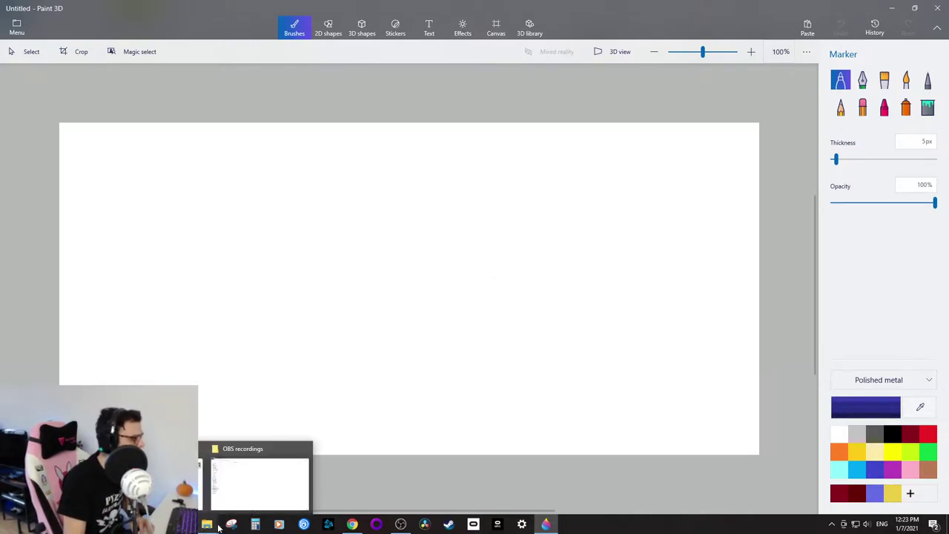
click(238, 480)
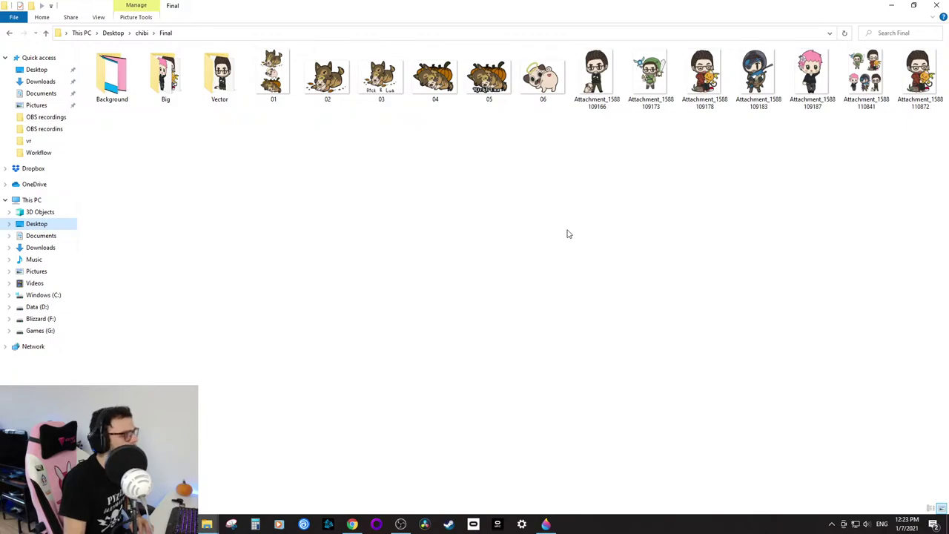
click(913, 5)
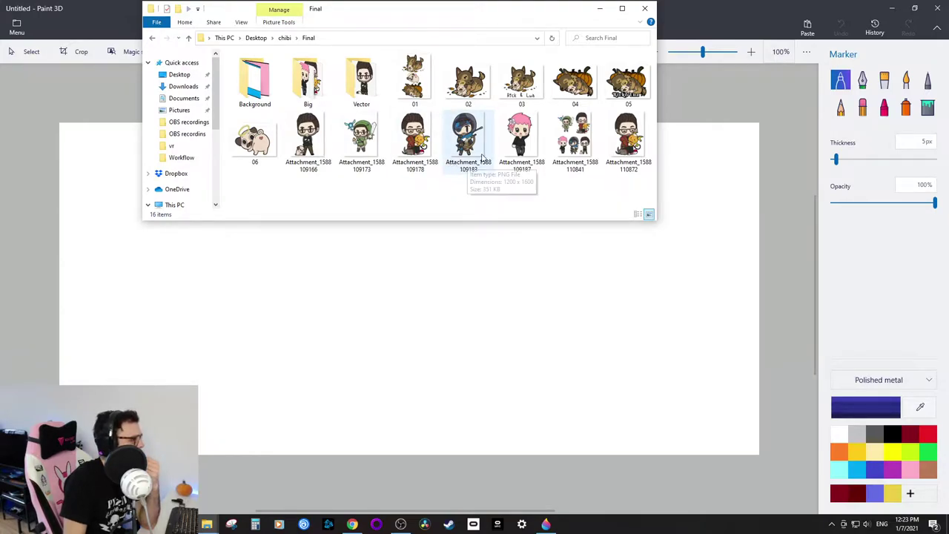
mouse_move(413, 141)
mouse_down()
mouse_move(470, 250)
mouse_move(397, 307)
mouse_up()
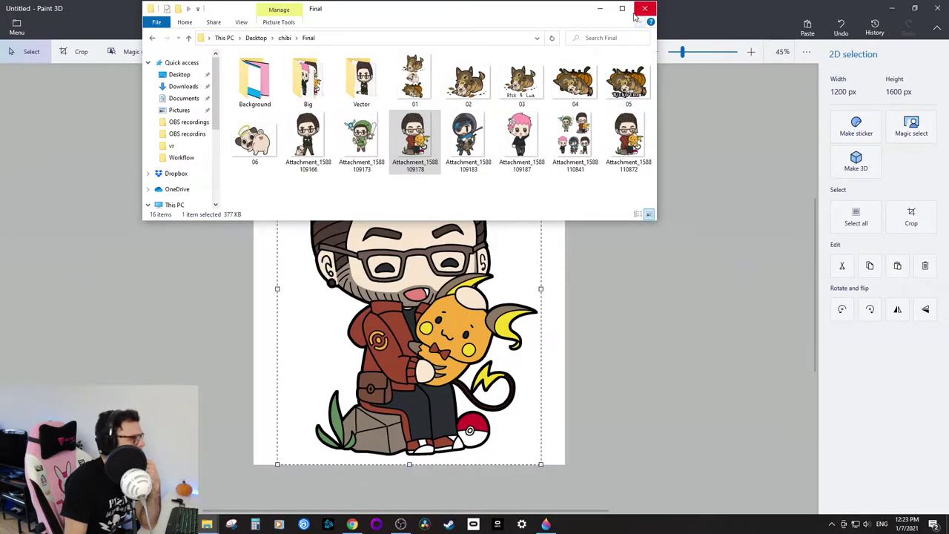
click(600, 8)
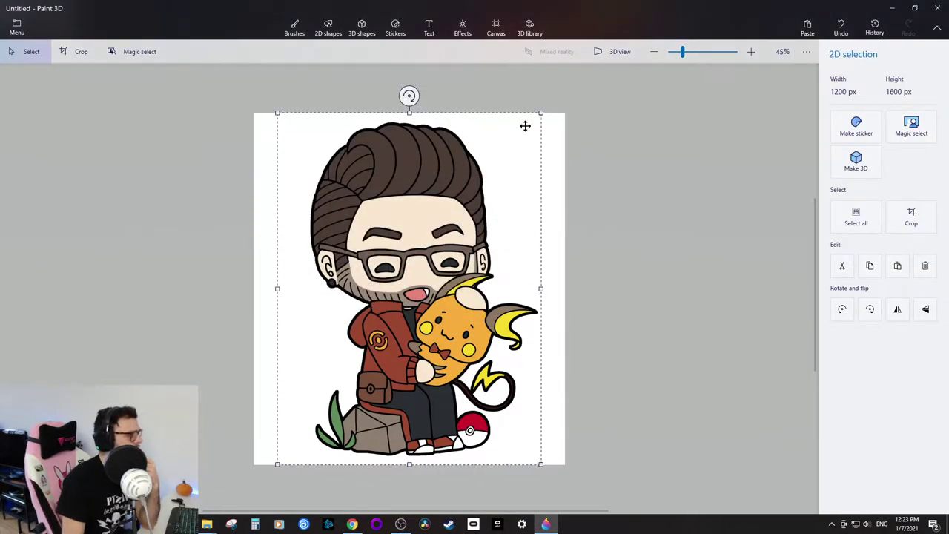
Scale the inserted character image down to about 995 × 1327 px and reposition it near the upper middle of the canvas.
drag(541, 112, 395, 307)
drag(436, 191, 495, 177)
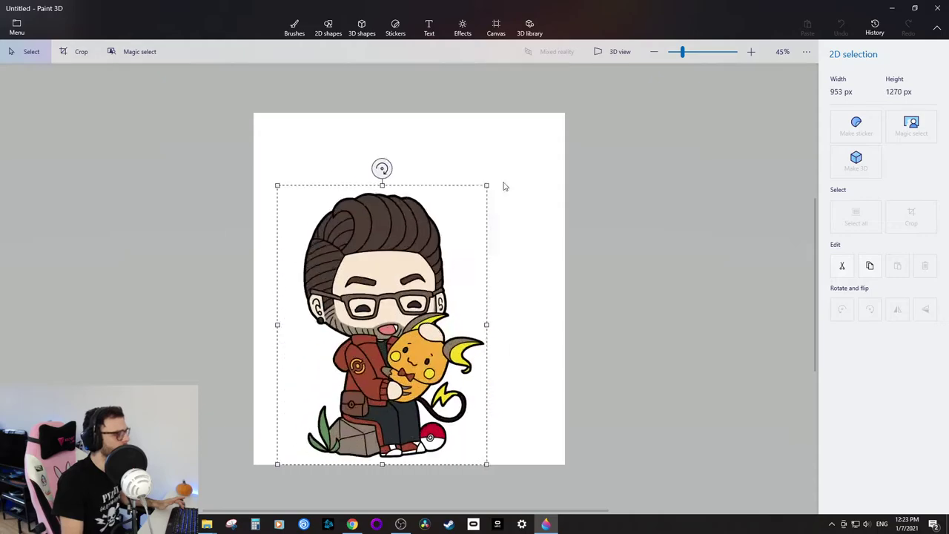
drag(498, 261, 497, 218)
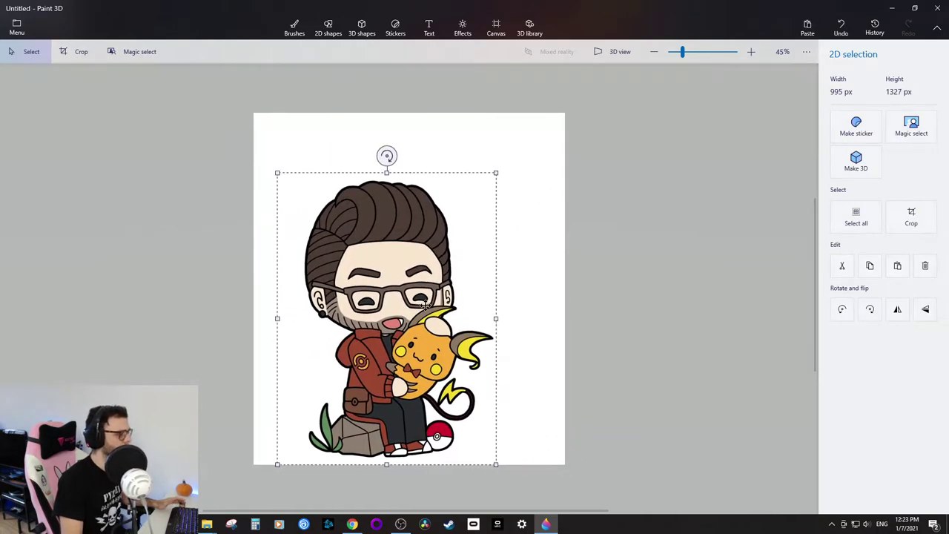
drag(394, 324, 407, 289)
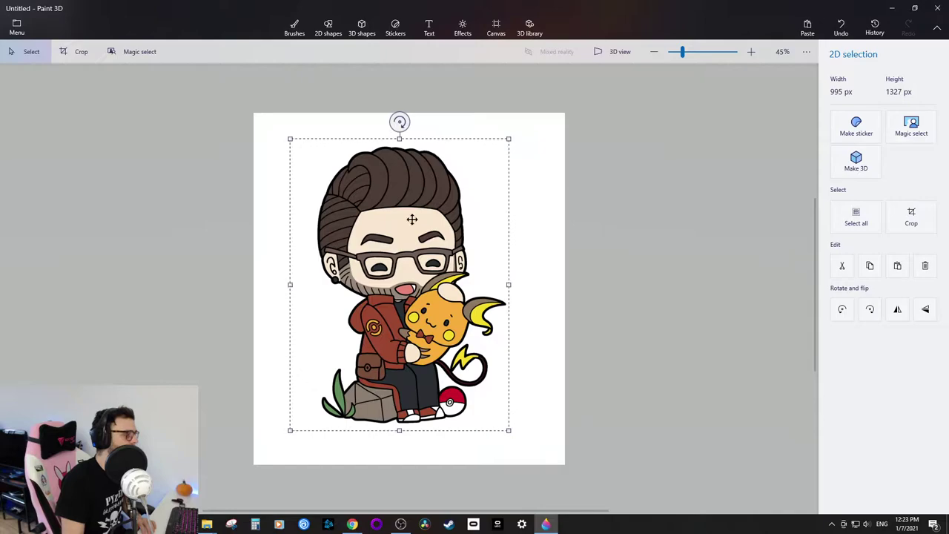
mouse_move(401, 248)
mouse_down()
mouse_move(198, 229)
mouse_move(439, 253)
mouse_move(394, 244)
mouse_up()
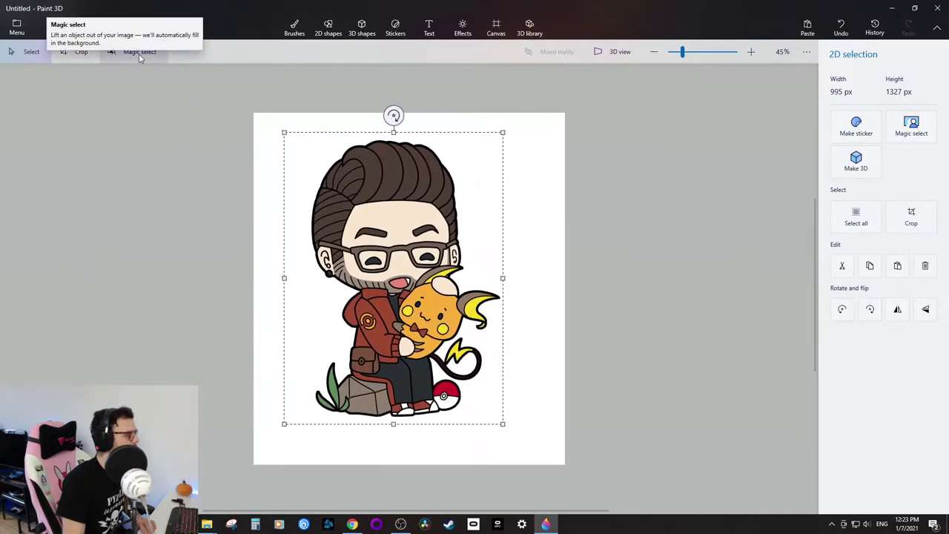
Cut out the character with Magic select, adding both halves of the ball, the white shoe and the leaf to the cutout.
click(140, 58)
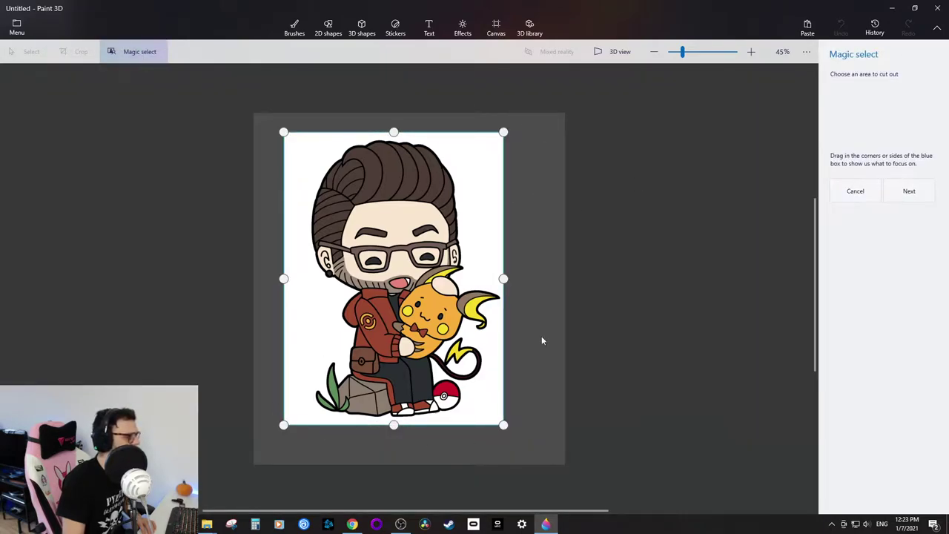
click(909, 192)
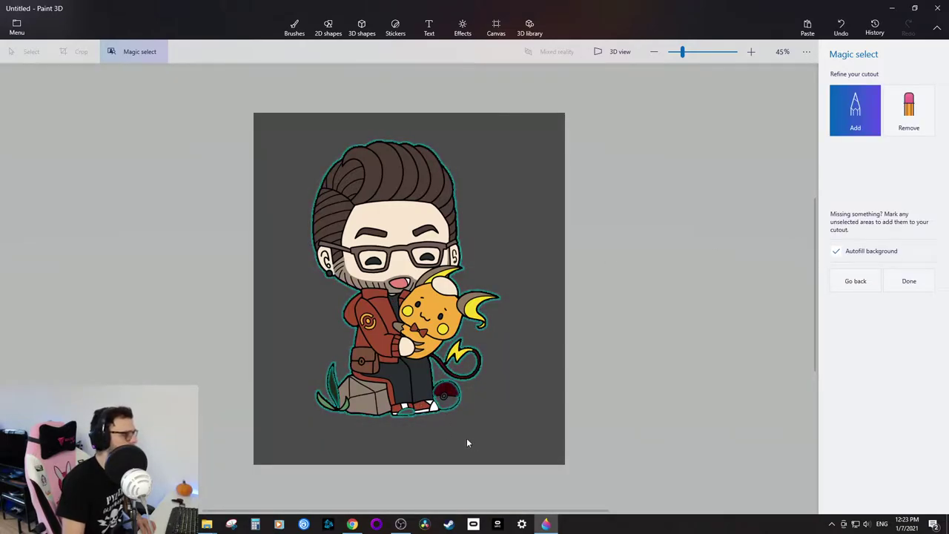
scroll(444, 429, up, 5)
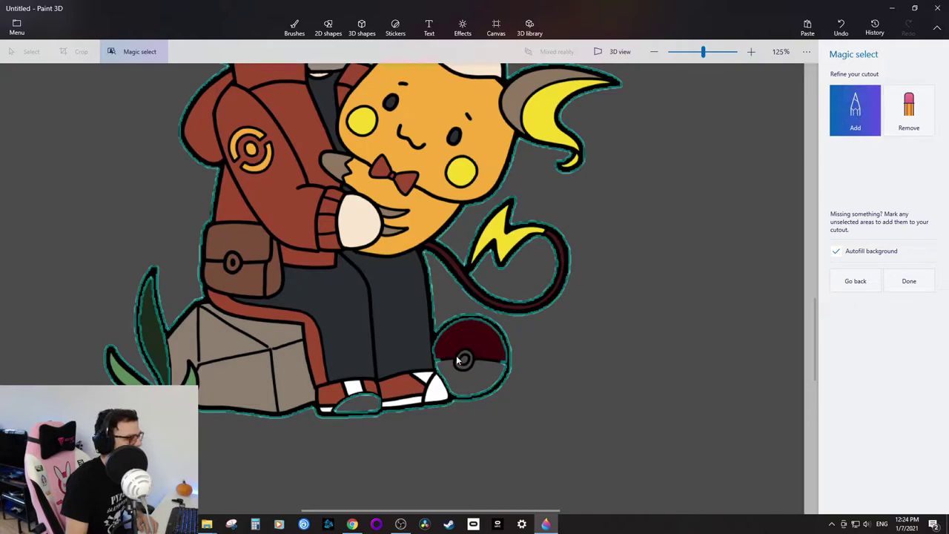
drag(481, 341, 484, 347)
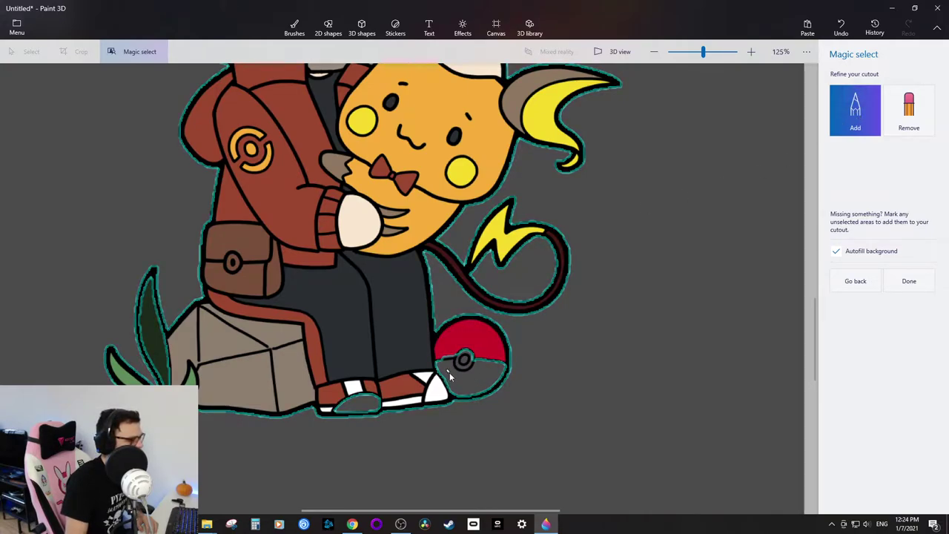
drag(484, 384, 493, 371)
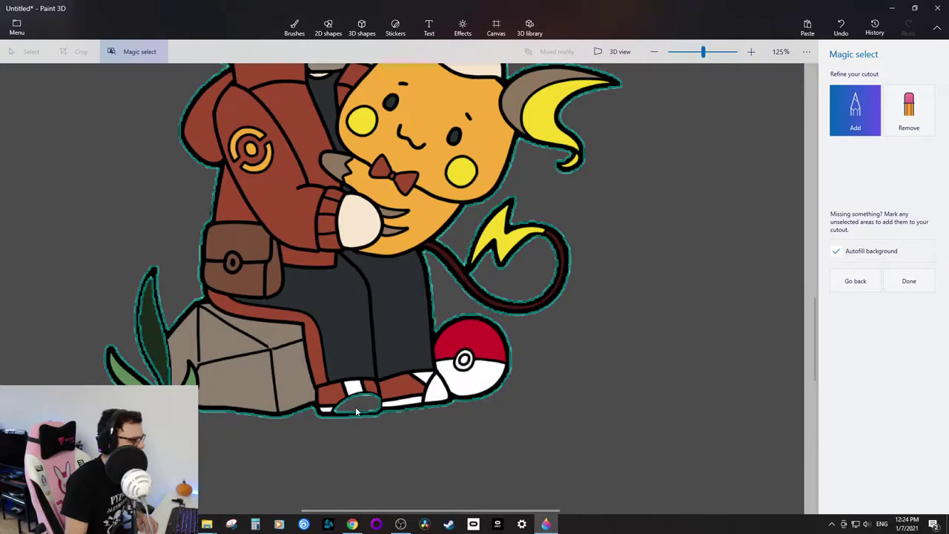
drag(355, 412, 383, 408)
drag(150, 311, 158, 364)
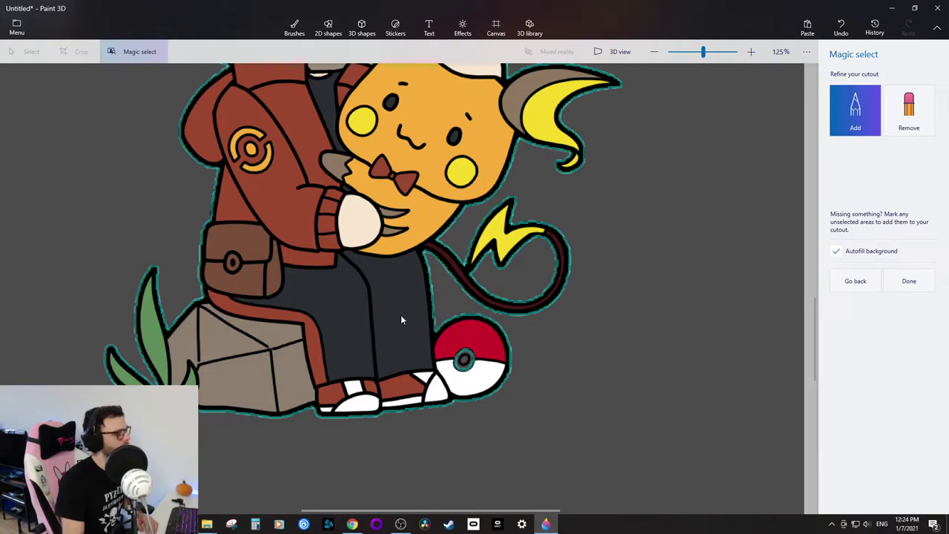
scroll(397, 309, down, 6)
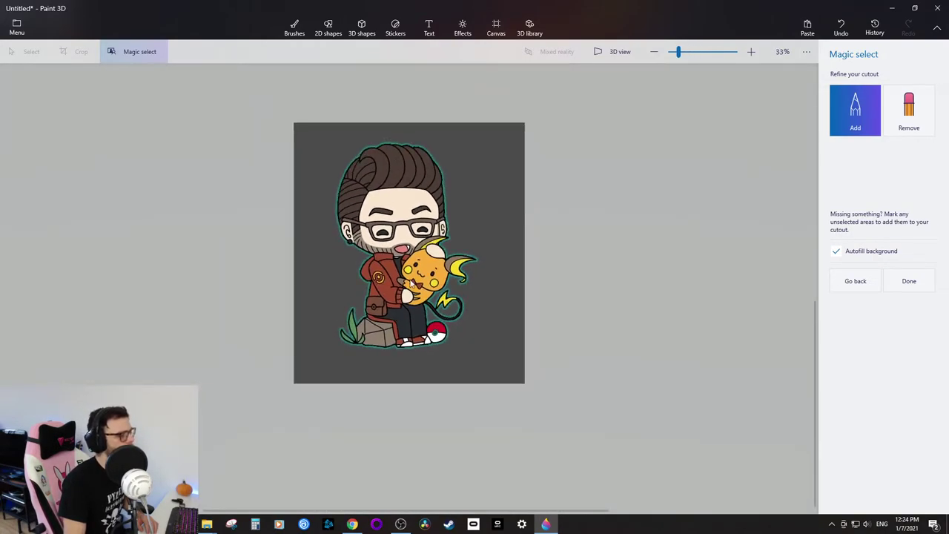
scroll(403, 239, up, 3)
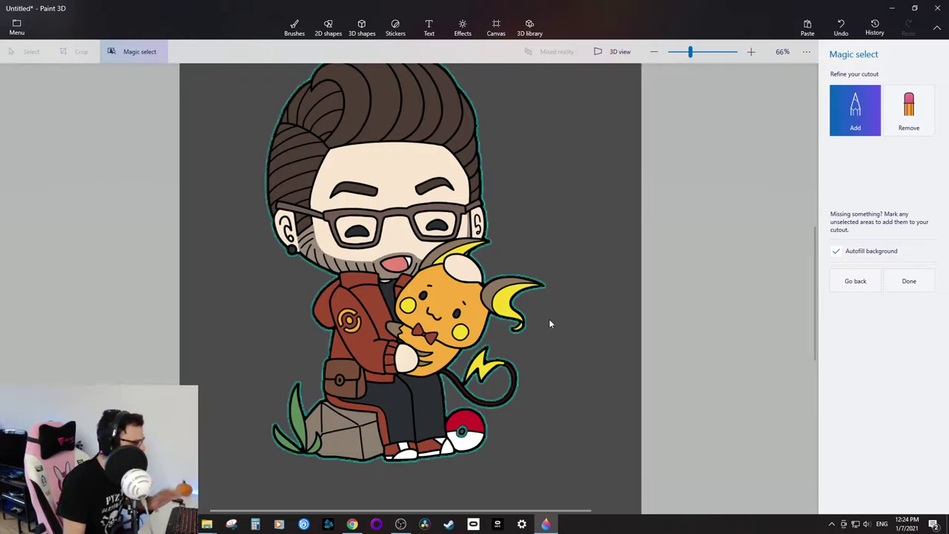
scroll(363, 338, down, 1)
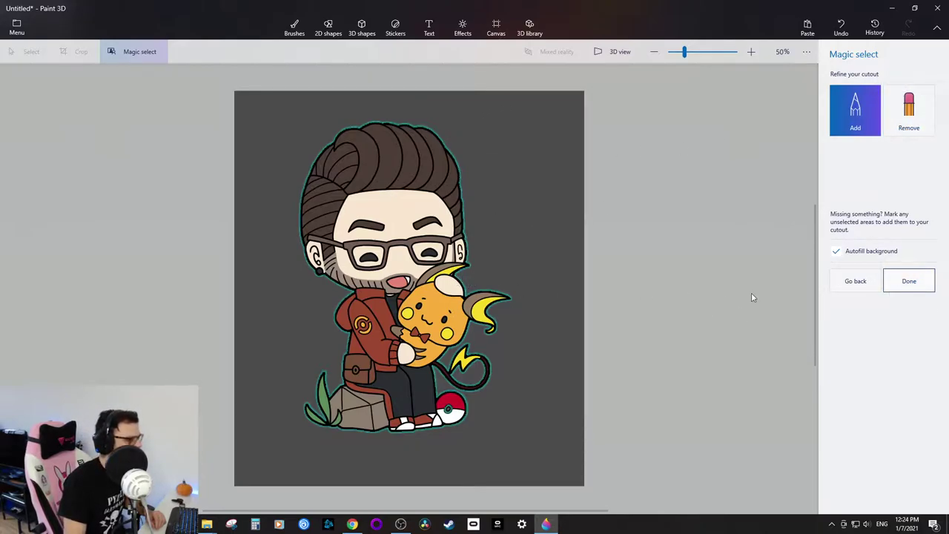
click(909, 281)
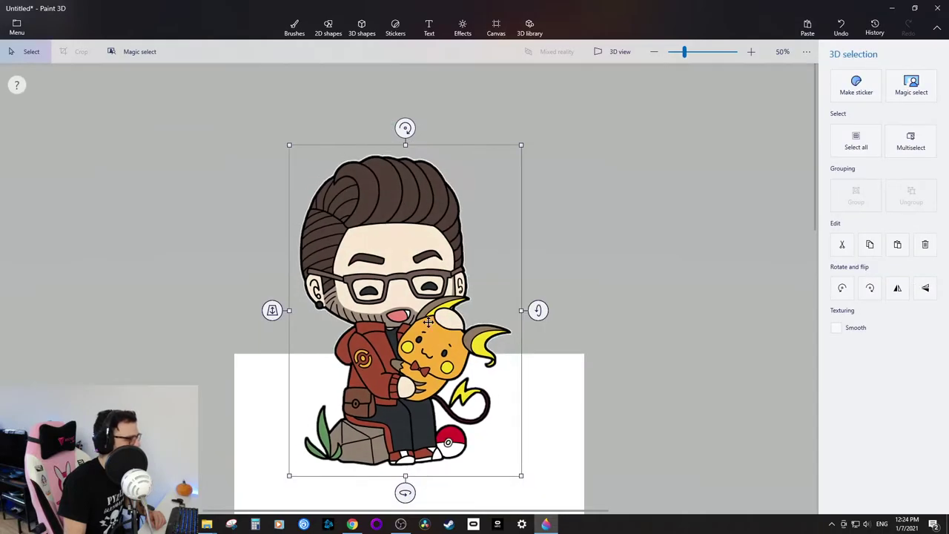
Nudge the cutout character slightly, and undo all edits back to the blank canvas.
scroll(587, 338, down, 2)
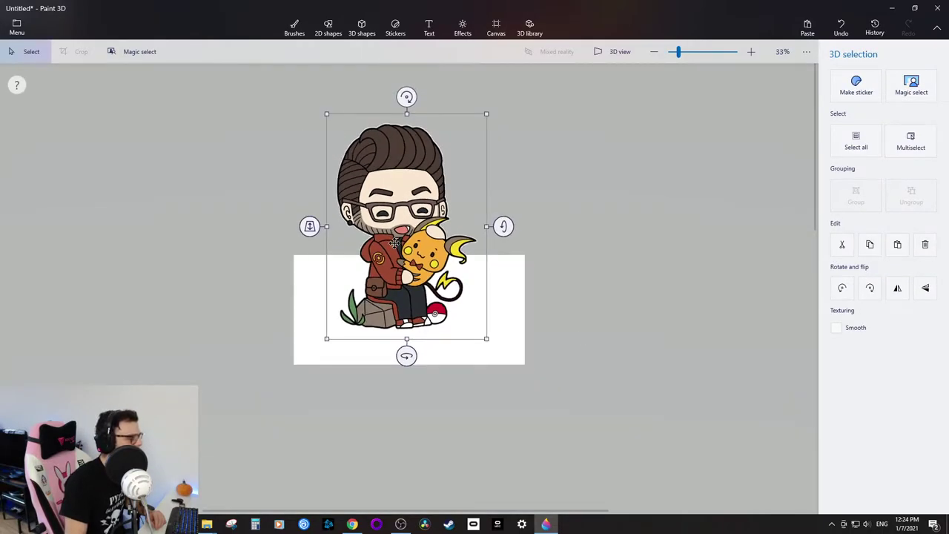
mouse_move(401, 242)
mouse_down()
mouse_move(355, 245)
mouse_move(493, 250)
mouse_move(480, 209)
mouse_move(402, 232)
mouse_move(401, 242)
mouse_up()
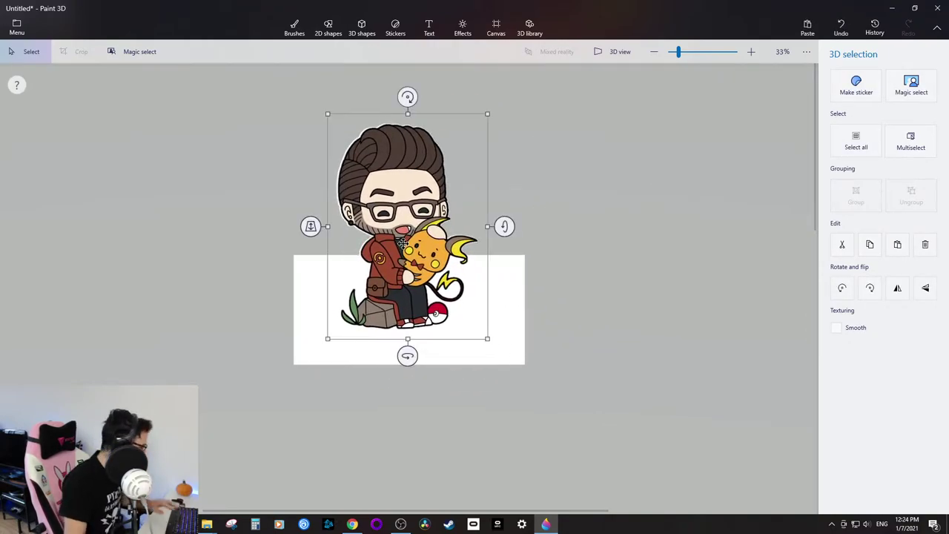
key(ctrl+z)
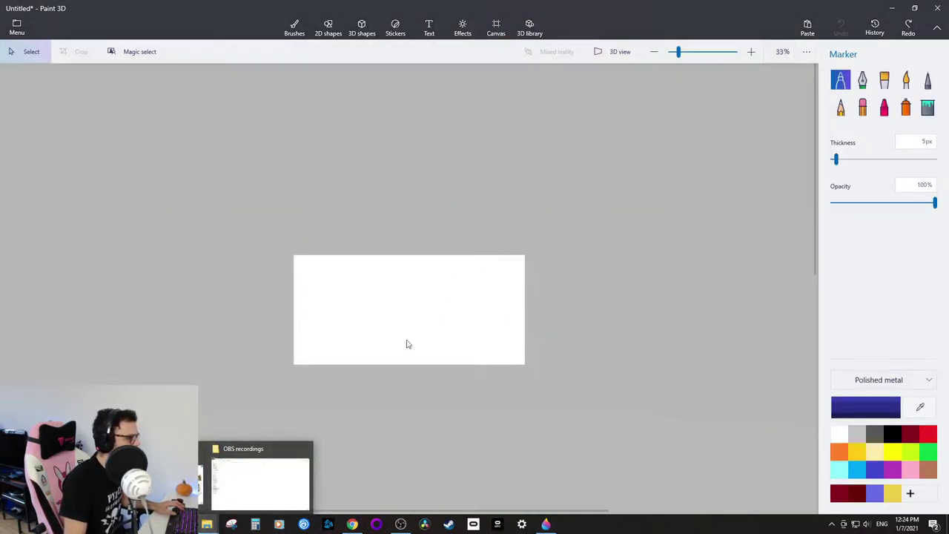
Insert the chibi character image from File Explorer onto the canvas again.
click(207, 524)
mouse_move(415, 144)
mouse_down()
mouse_move(393, 300)
mouse_move(400, 312)
mouse_up()
click(599, 8)
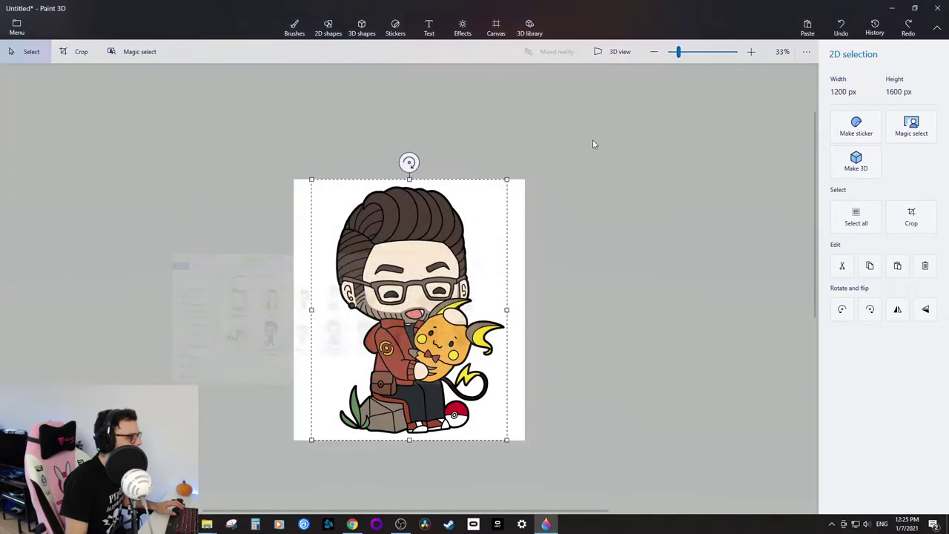
Start a Magic select cutout of the character and add both halves of the ball, the white shoe and the leaf.
scroll(420, 337, up, 2)
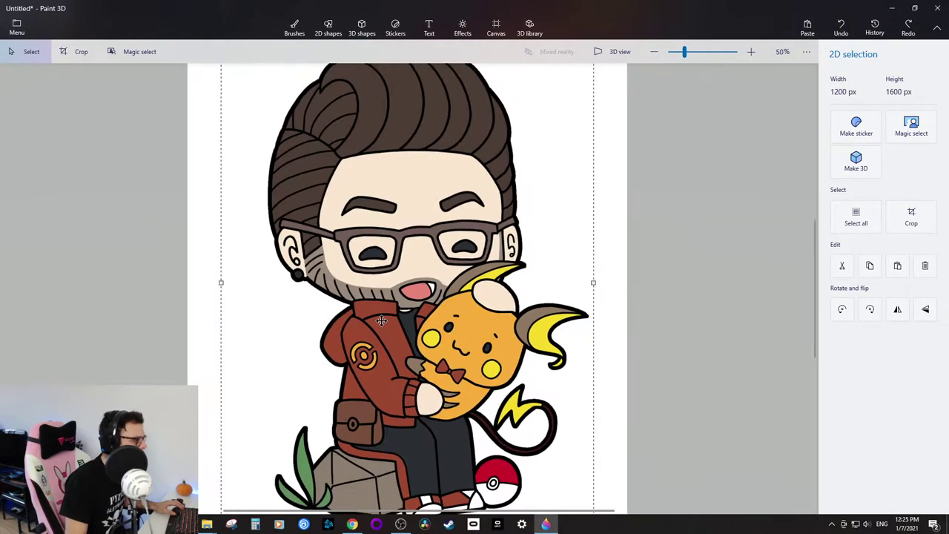
scroll(420, 337, down, 1)
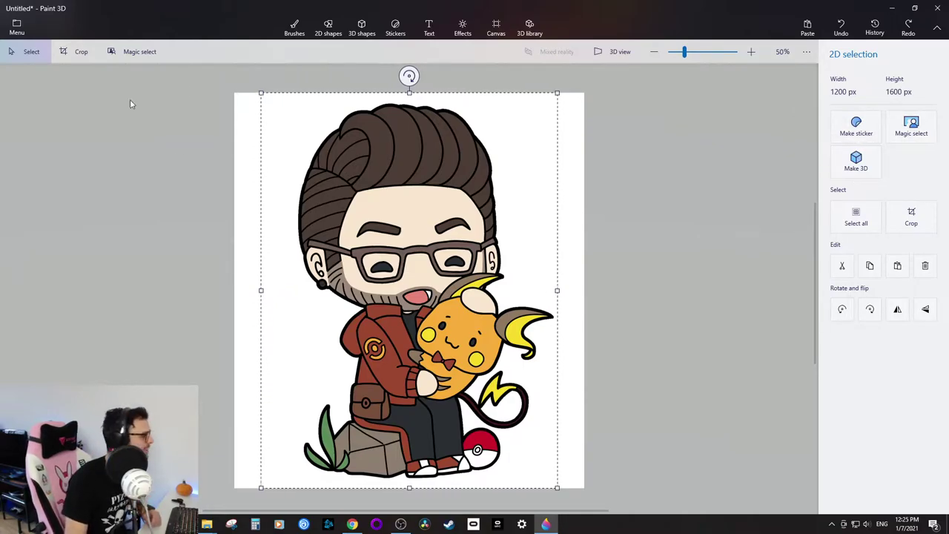
click(133, 51)
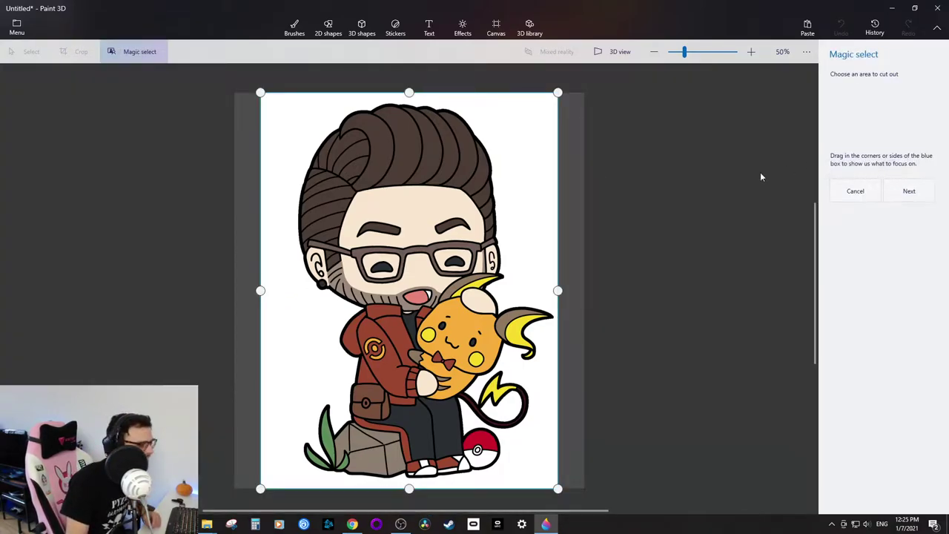
click(900, 199)
scroll(449, 469, up, 3)
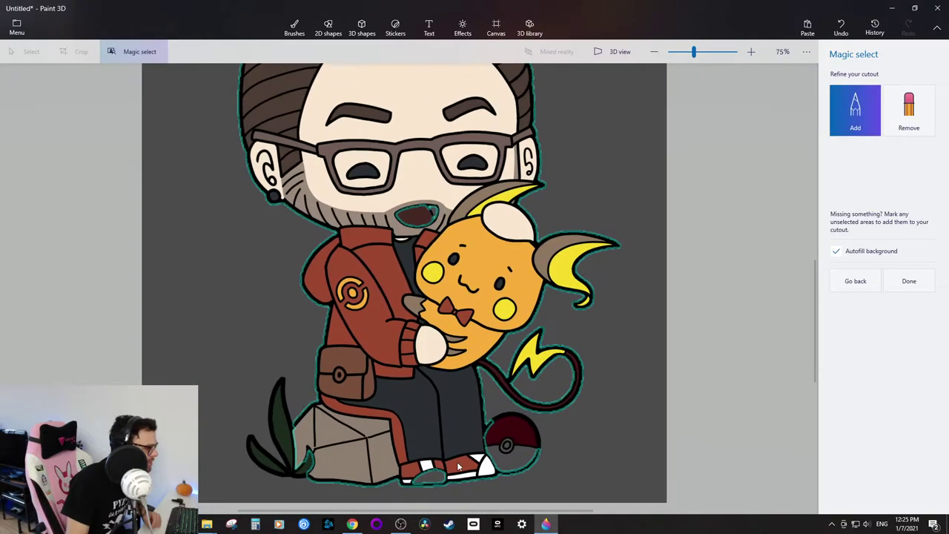
drag(502, 458, 536, 458)
drag(542, 412, 540, 415)
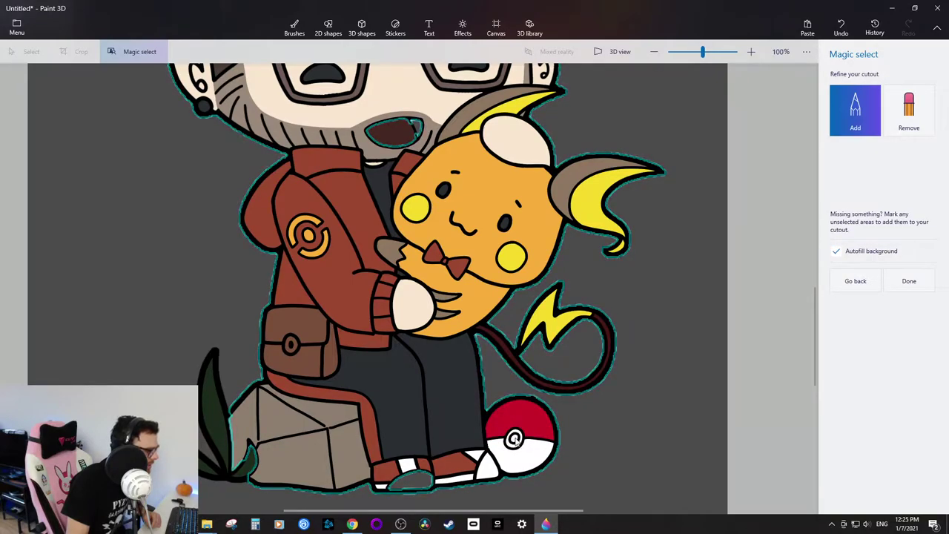
scroll(515, 440, up, 2)
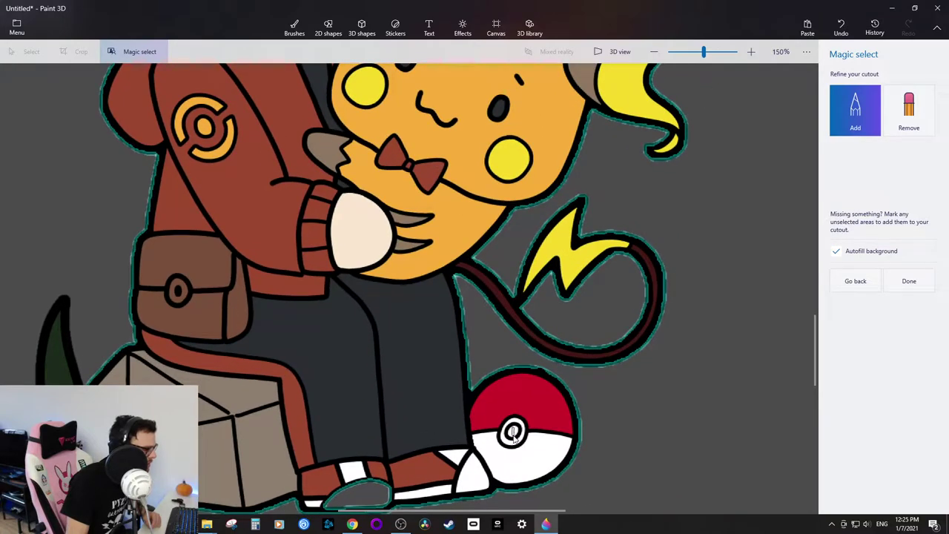
drag(343, 498, 375, 497)
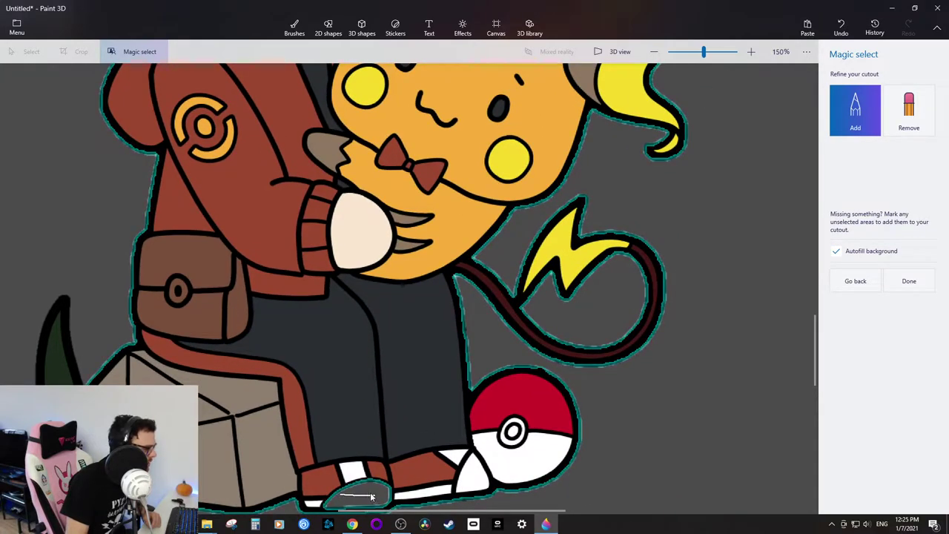
click(45, 366)
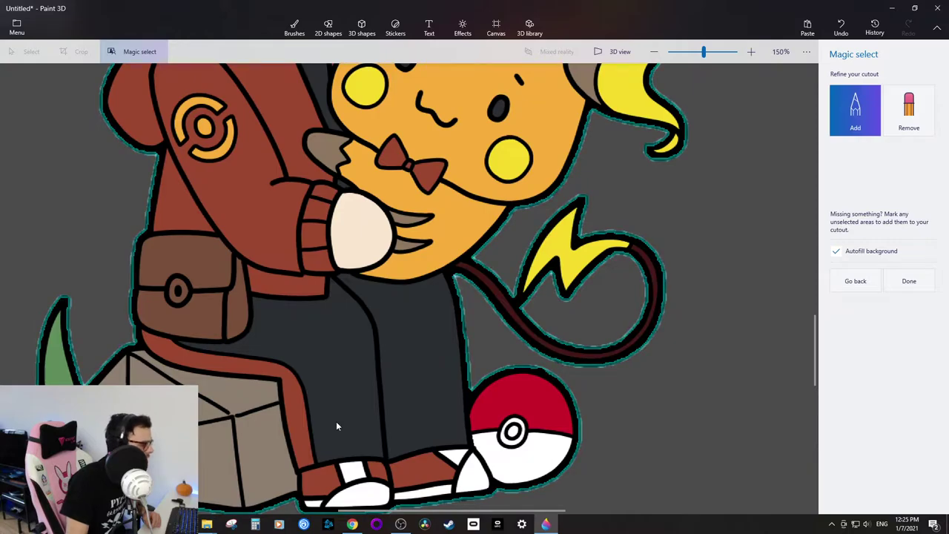
Add the character's open mouth to the cutout, inspect its outline, and finish the cutout with the background autofilled.
scroll(335, 426, down, 4)
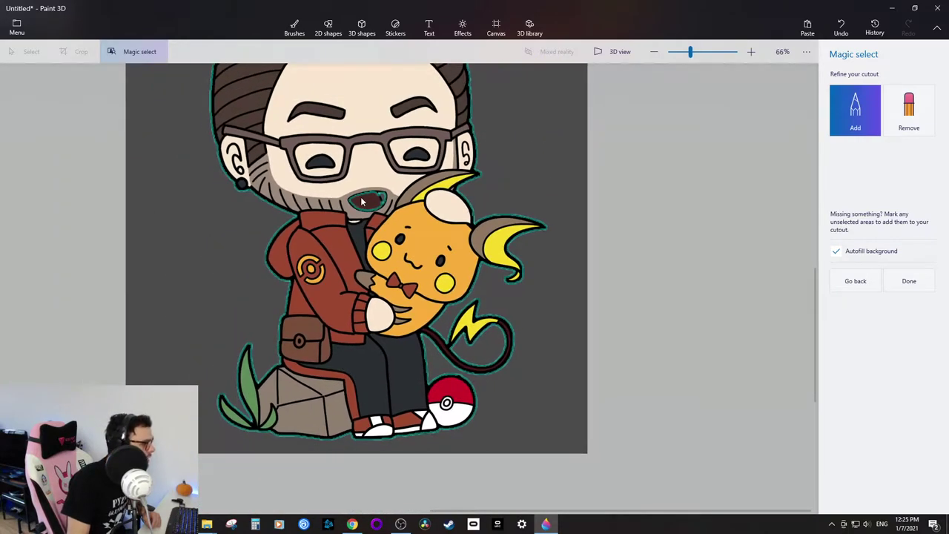
drag(375, 202, 377, 202)
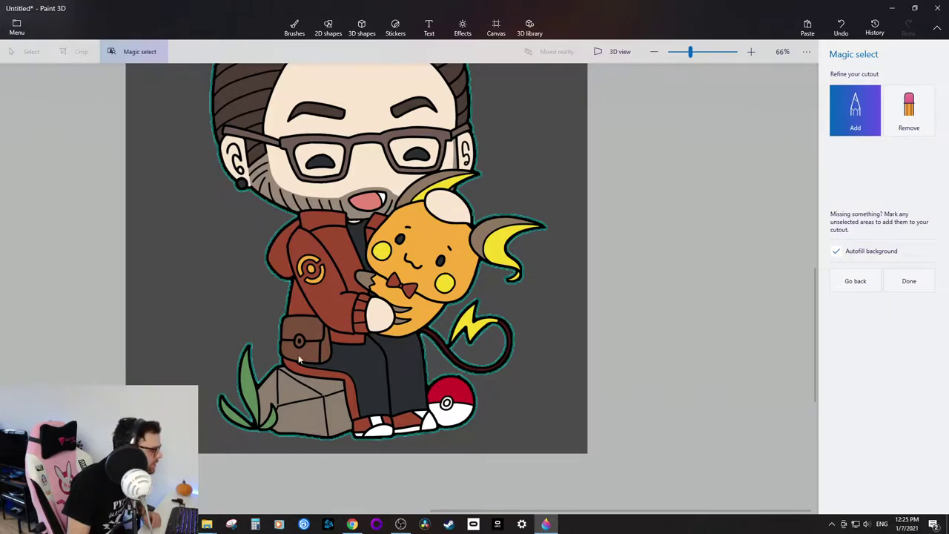
scroll(300, 400, down, 1)
scroll(371, 400, up, 3)
scroll(415, 397, down, 2)
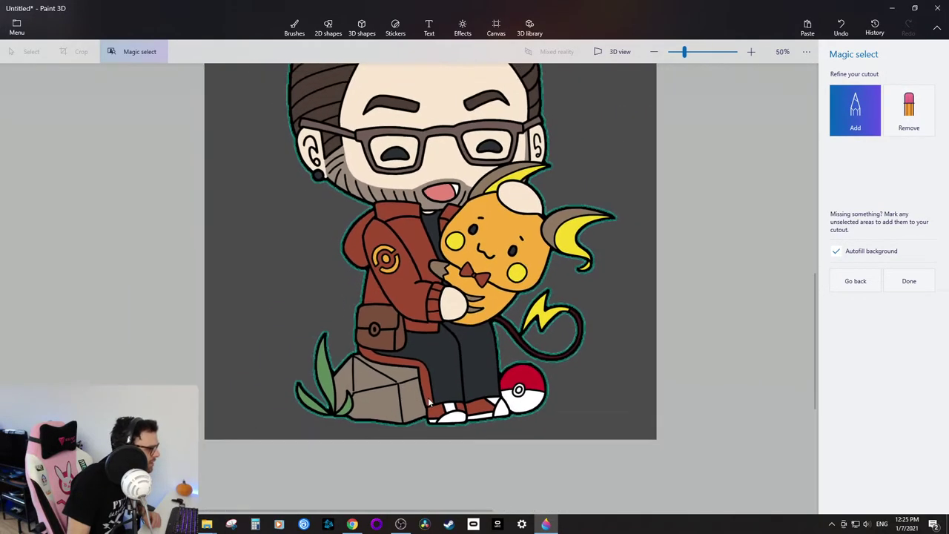
scroll(417, 295, down, 2)
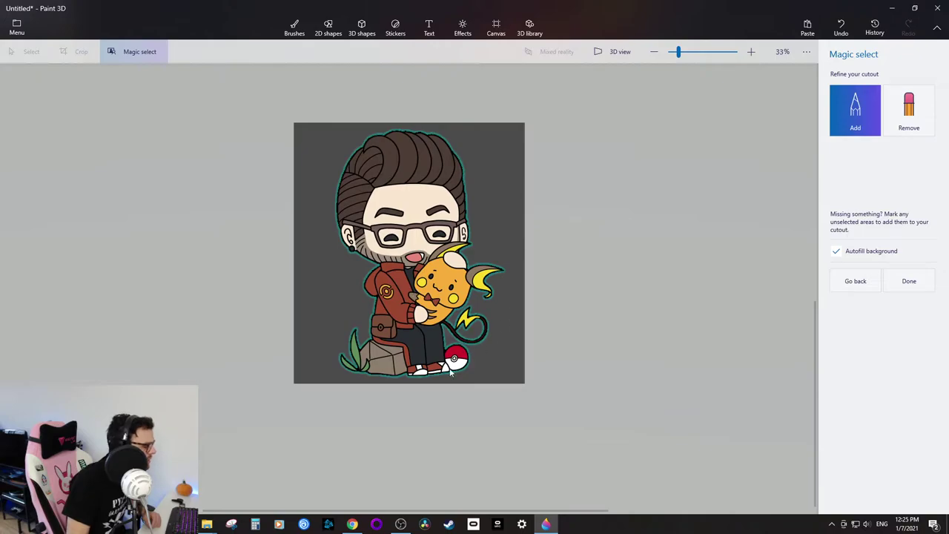
scroll(477, 371, up, 5)
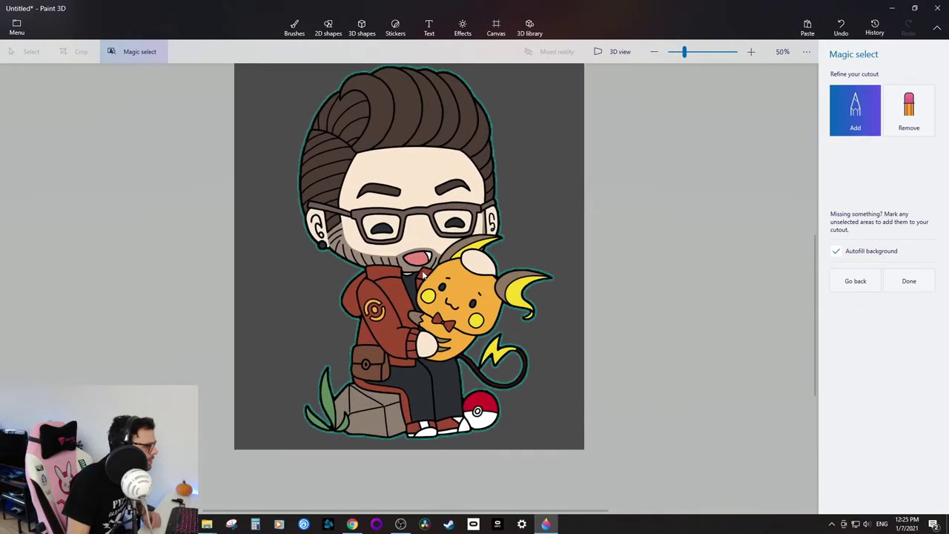
scroll(425, 225, down, 1)
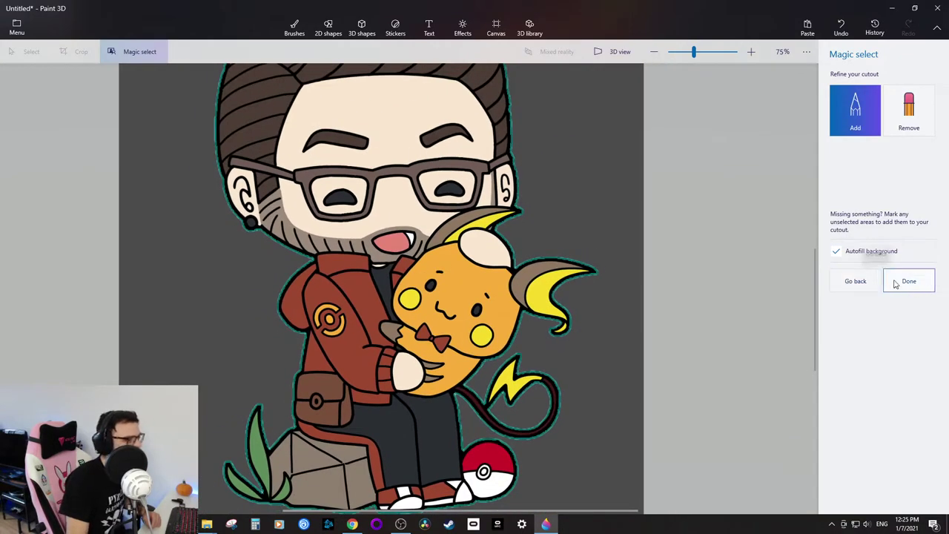
click(909, 281)
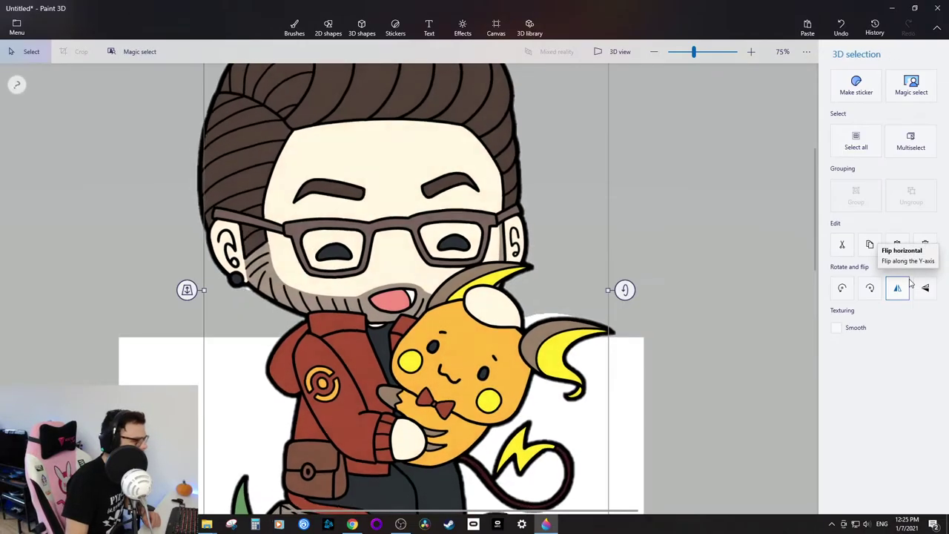
Move the cutout character off the canvas to its left side and delete the white silhouette left behind.
scroll(572, 313, down, 3)
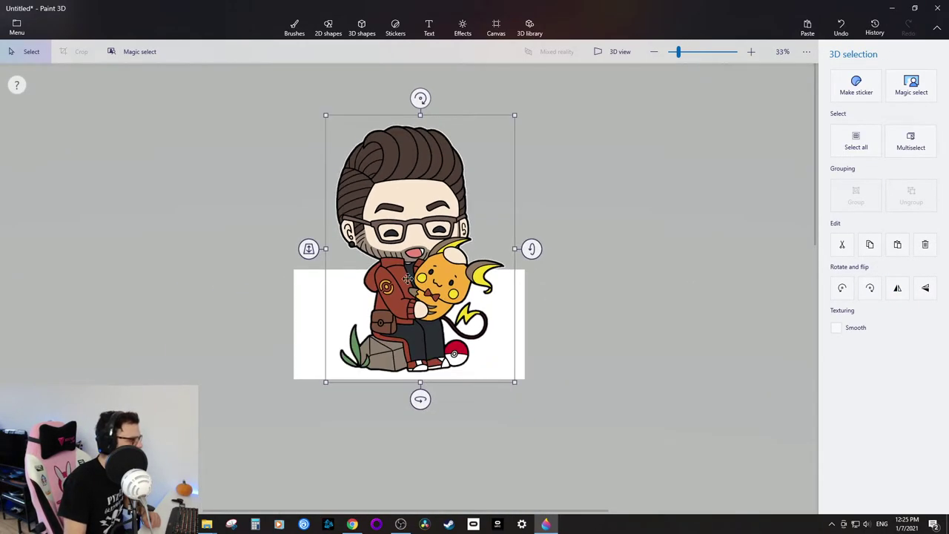
drag(407, 278, 159, 269)
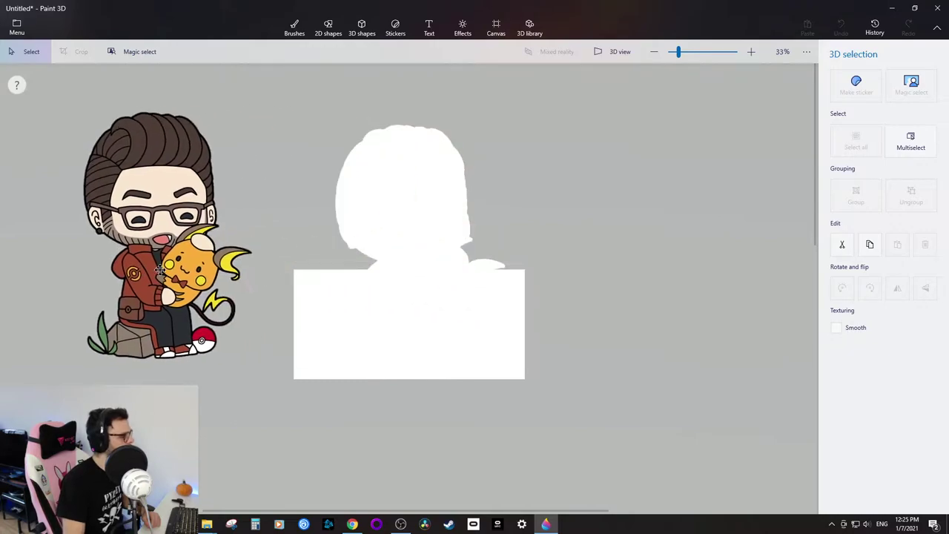
drag(307, 106, 563, 383)
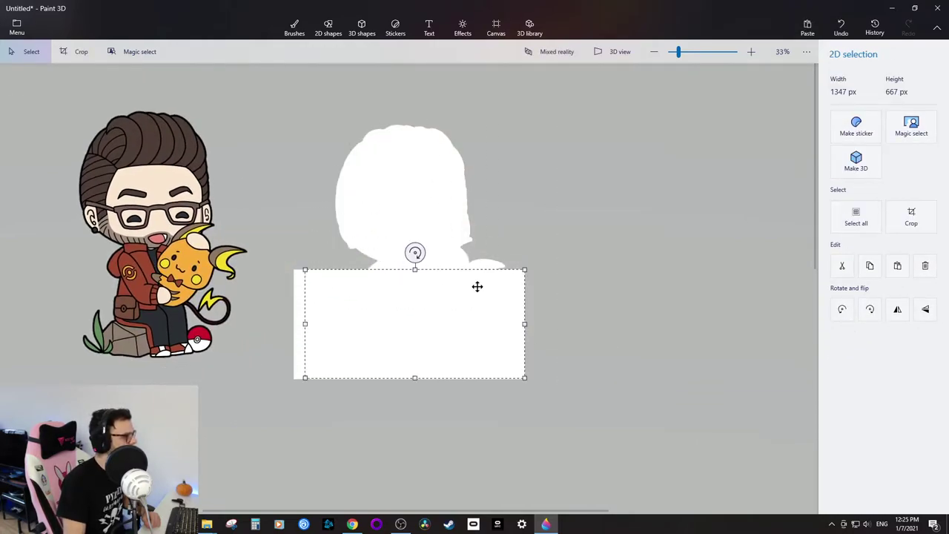
key(Escape)
drag(327, 124, 490, 240)
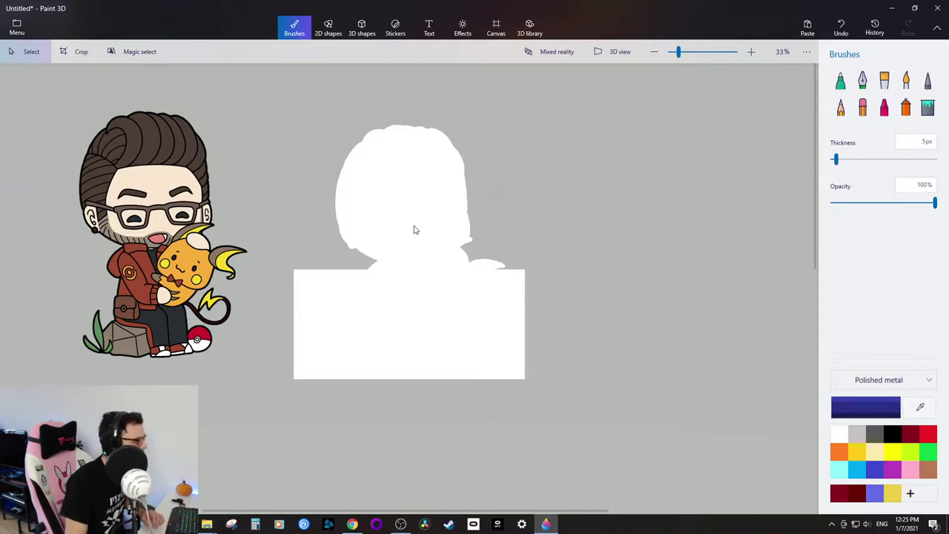
click(405, 192)
key(Delete)
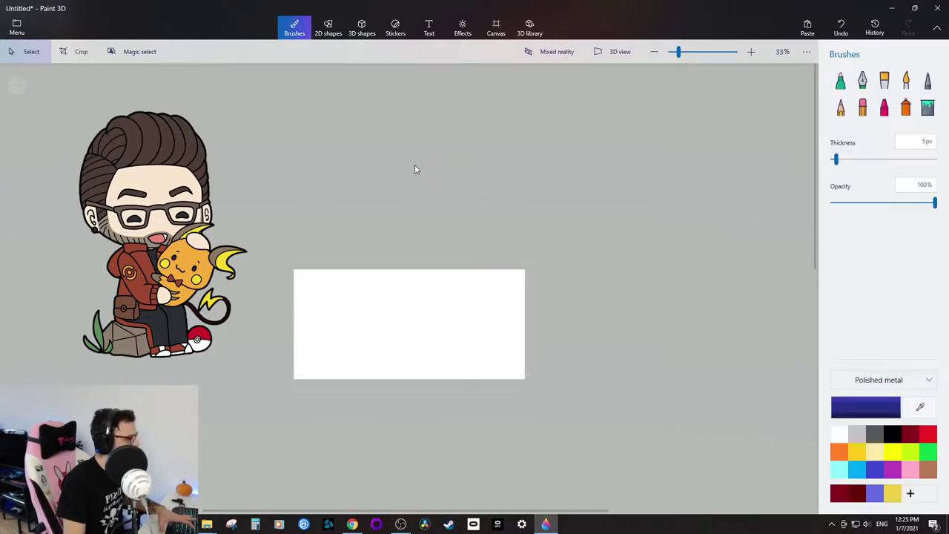
Try to scale the cutout character down to about three quarters of its size beside the canvas.
click(143, 244)
mouse_move(147, 230)
mouse_down()
mouse_move(215, 222)
mouse_move(148, 236)
mouse_up()
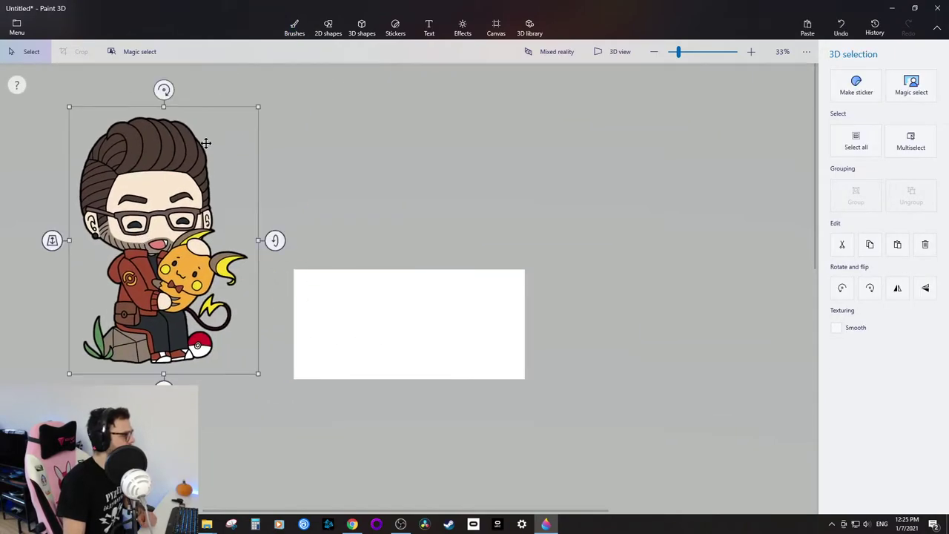
drag(259, 109, 266, 233)
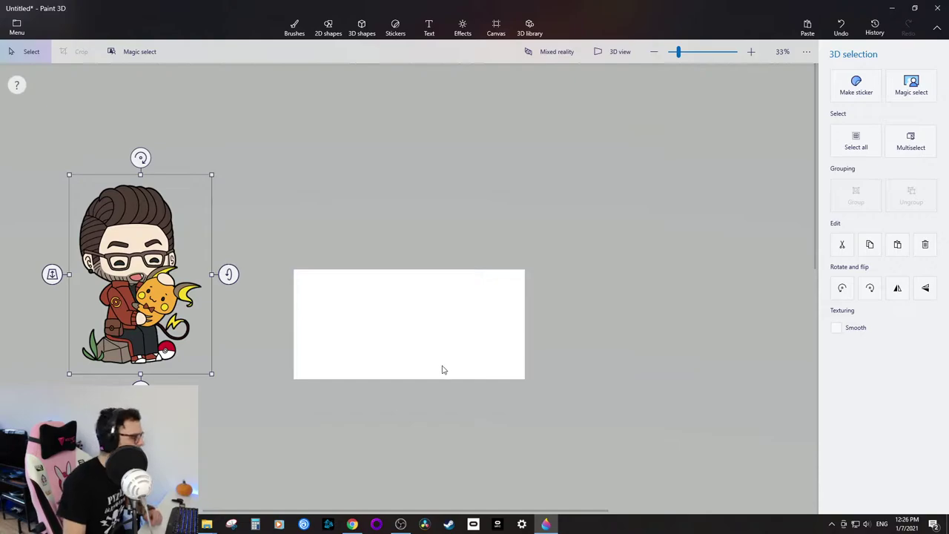
Insert the Paint 3D logo image from the desktop onto the canvas.
mouse_move(362, 529)
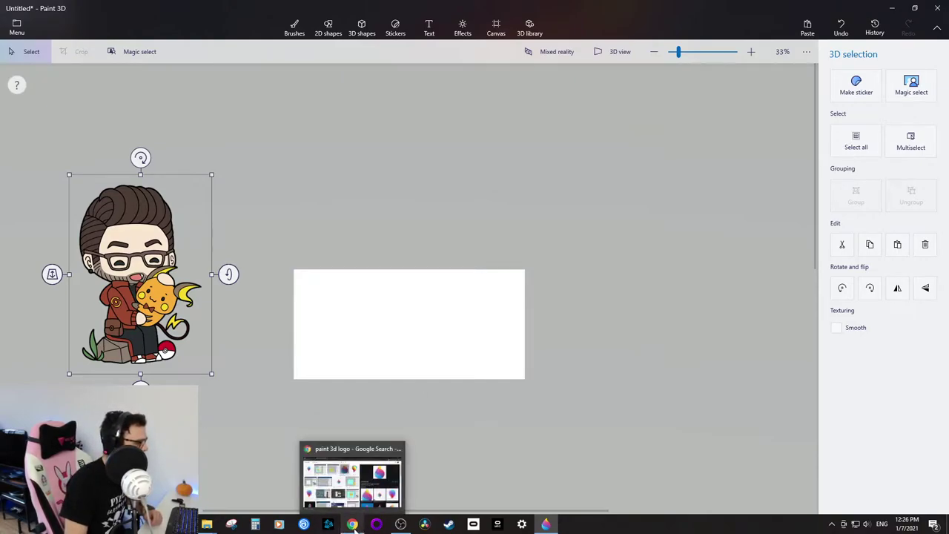
click(892, 8)
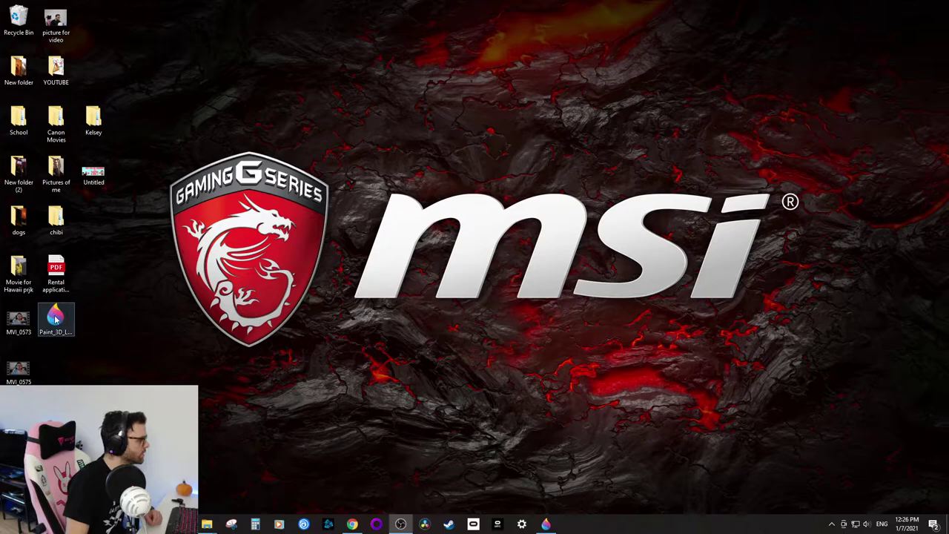
click(545, 524)
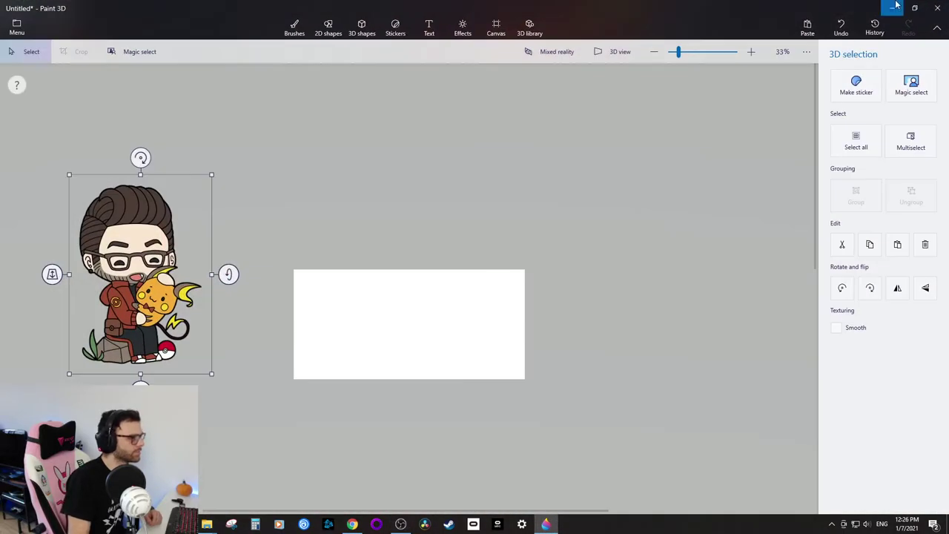
click(914, 8)
drag(55, 319, 385, 245)
click(675, 16)
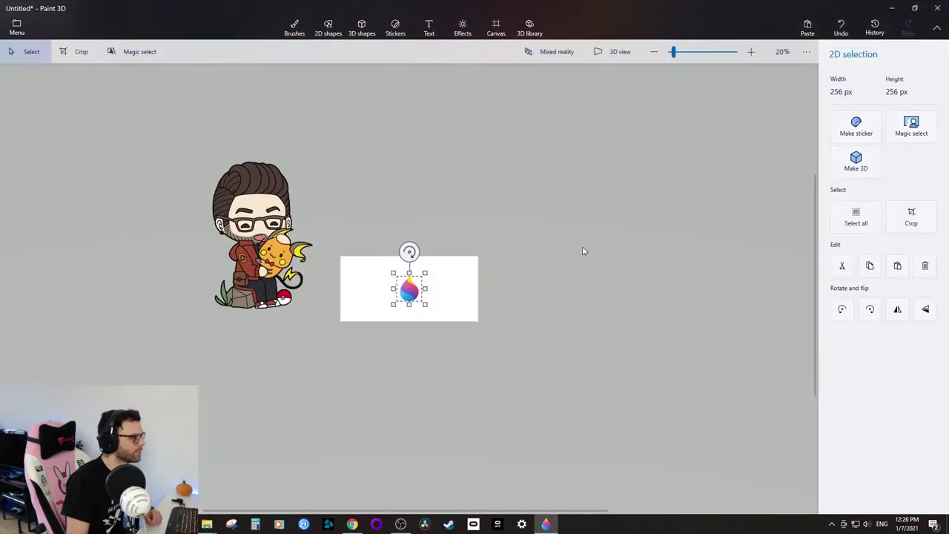
Scale the Paint 3D logo up to about 572 × 572 px and place it near the middle of the canvas.
scroll(407, 344, up, 6)
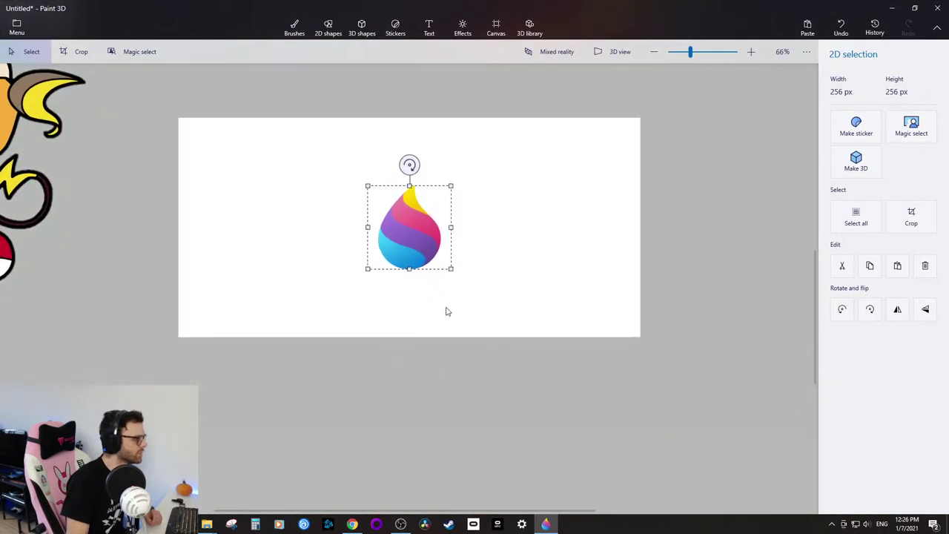
drag(449, 269, 578, 333)
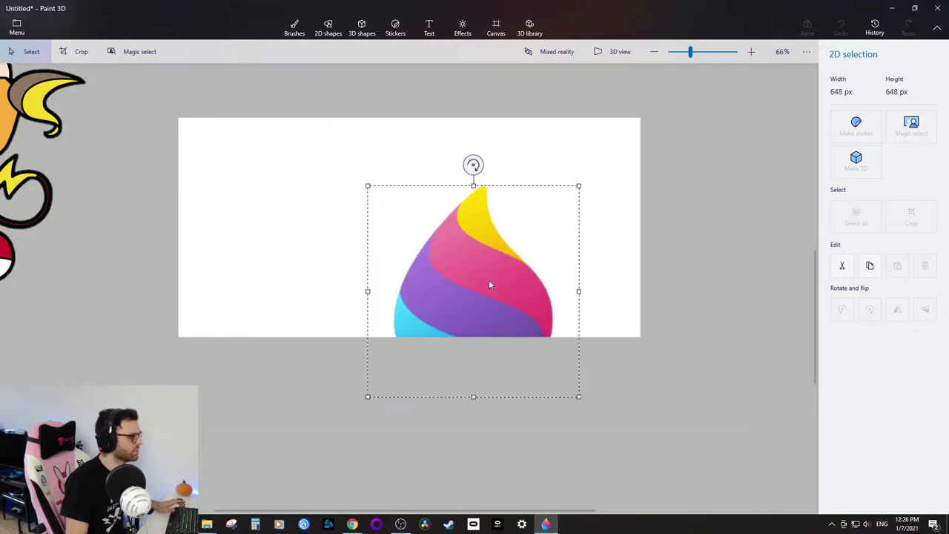
drag(488, 284, 437, 220)
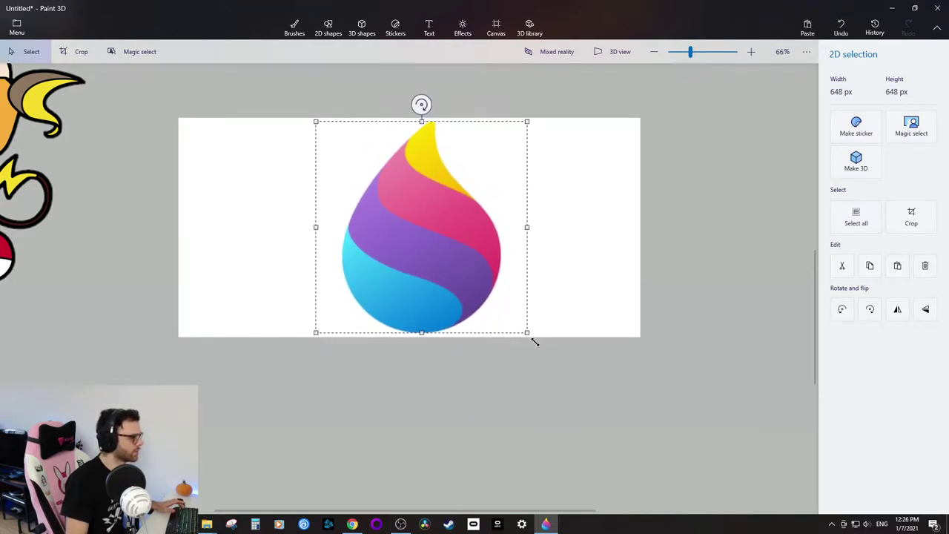
drag(526, 328, 502, 305)
drag(426, 245, 431, 259)
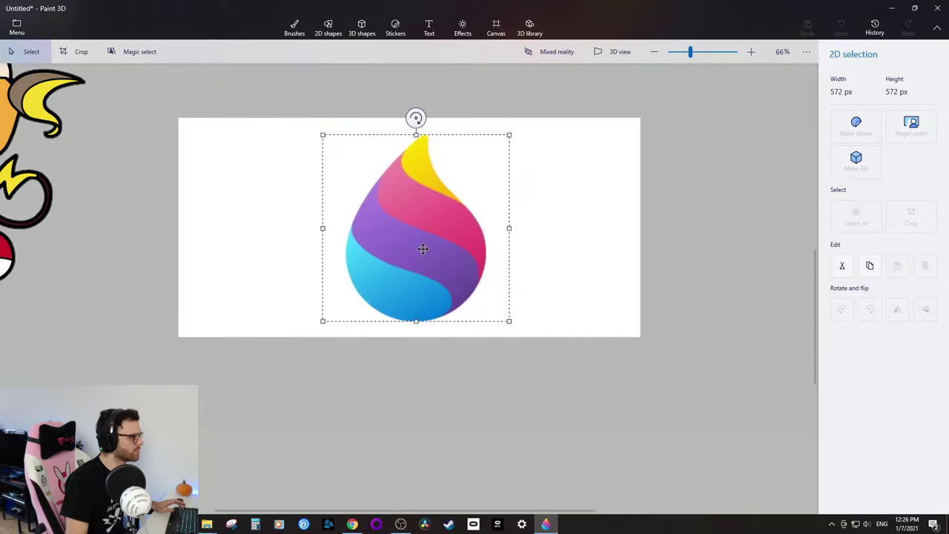
Cut out the Paint 3D logo with Magic select and move the cutout off the canvas, just above it.
click(126, 56)
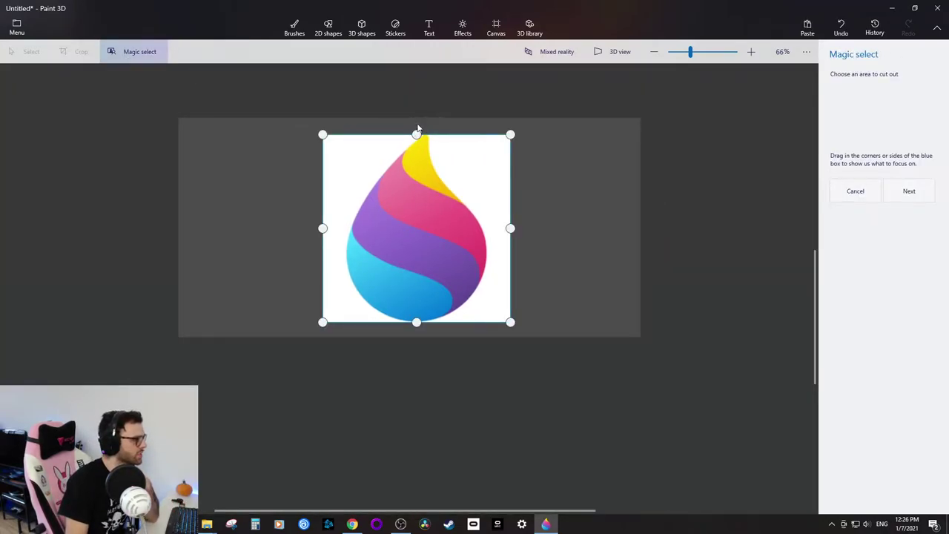
click(909, 193)
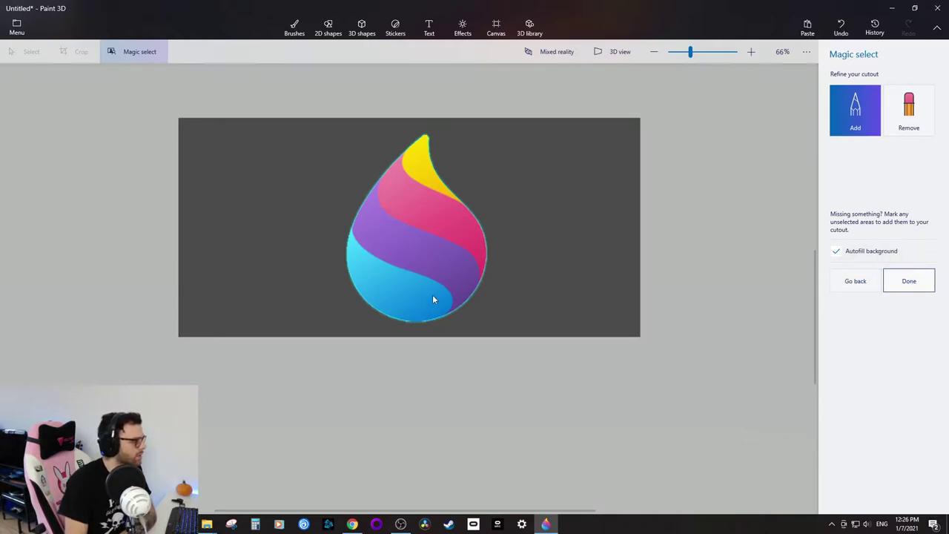
key(Return)
scroll(419, 295, down, 3)
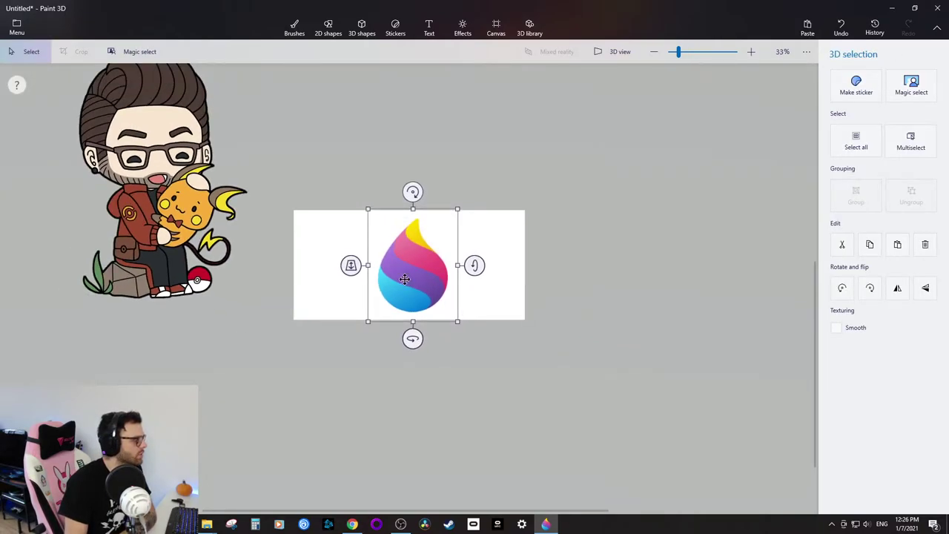
drag(404, 278, 439, 133)
scroll(460, 305, up, 2)
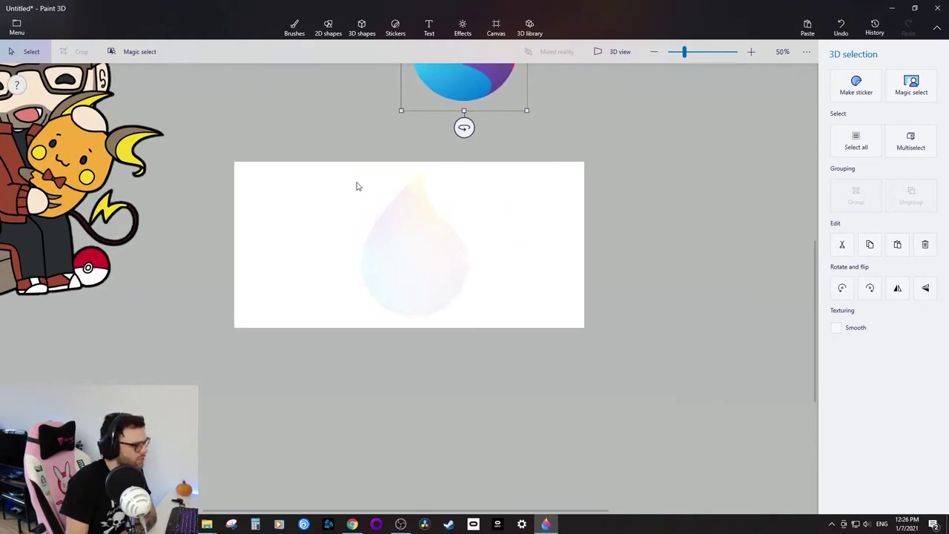
Delete the faint logo remnant left on the canvas.
mouse_move(317, 176)
mouse_down()
mouse_move(441, 233)
mouse_move(525, 322)
mouse_up()
key(Delete)
key(b)
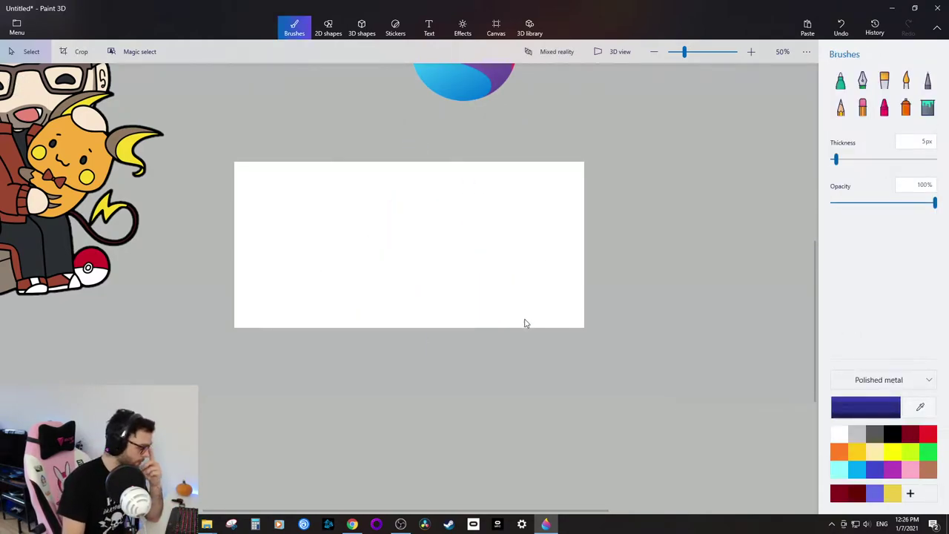
scroll(567, 354, up, 1)
scroll(548, 365, down, 1)
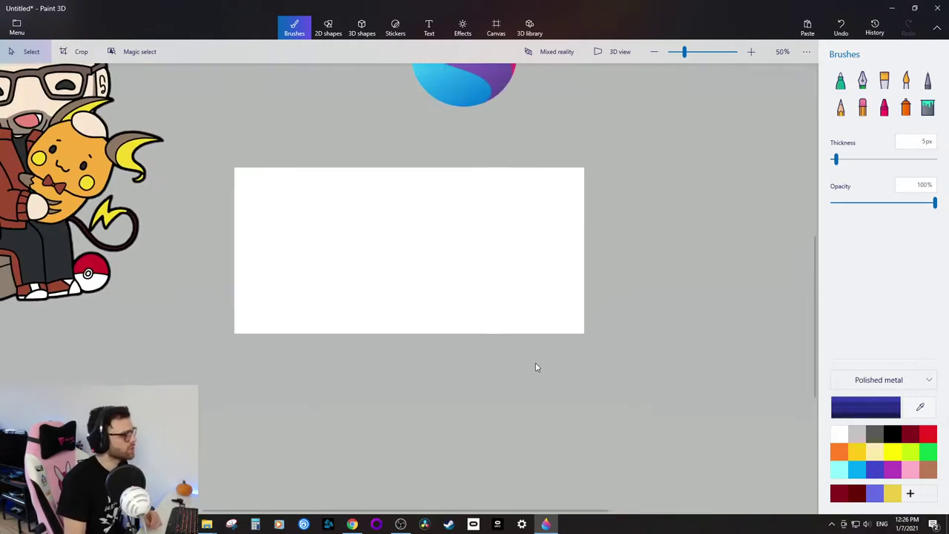
Move the logo cutout from above the canvas to the upper right of the chibi character.
scroll(537, 366, down, 1)
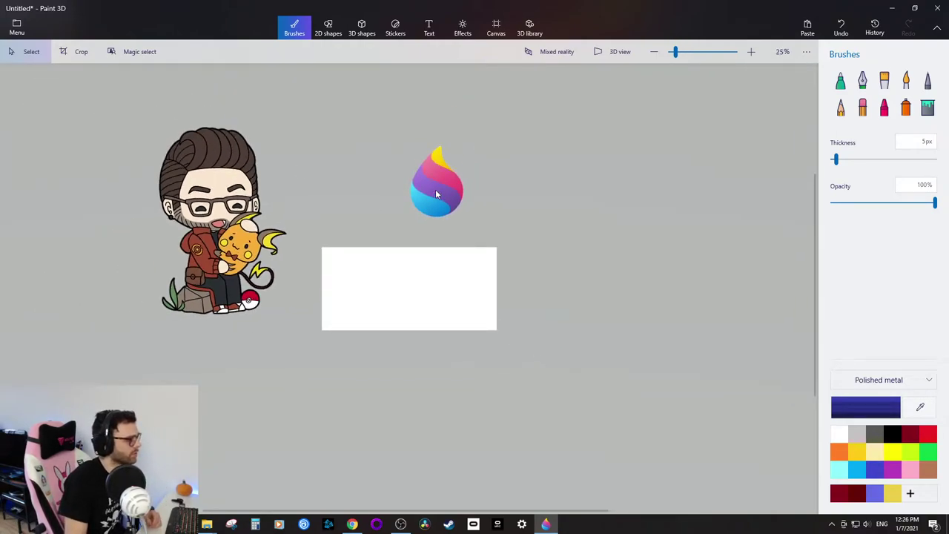
mouse_move(436, 194)
mouse_down()
mouse_move(101, 190)
mouse_move(316, 167)
mouse_move(306, 149)
mouse_up()
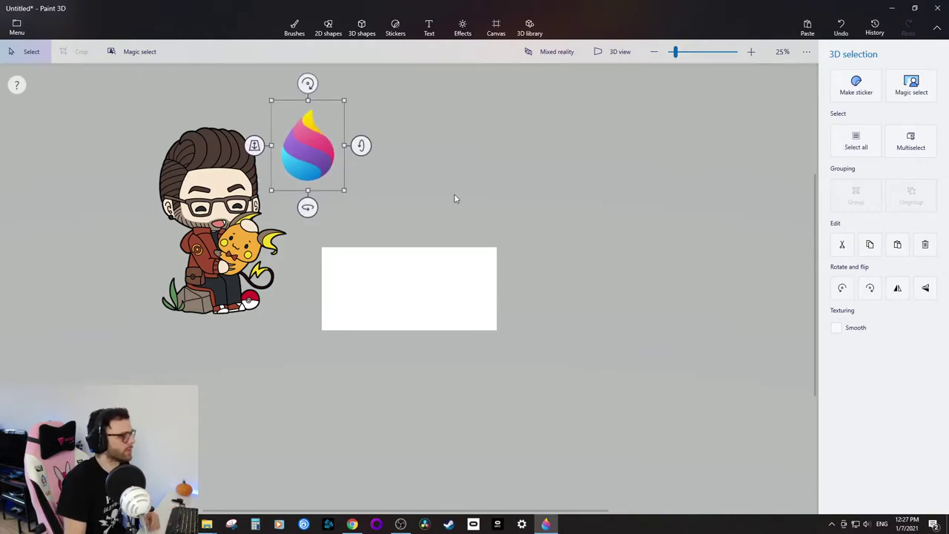
scroll(468, 261, up, 1)
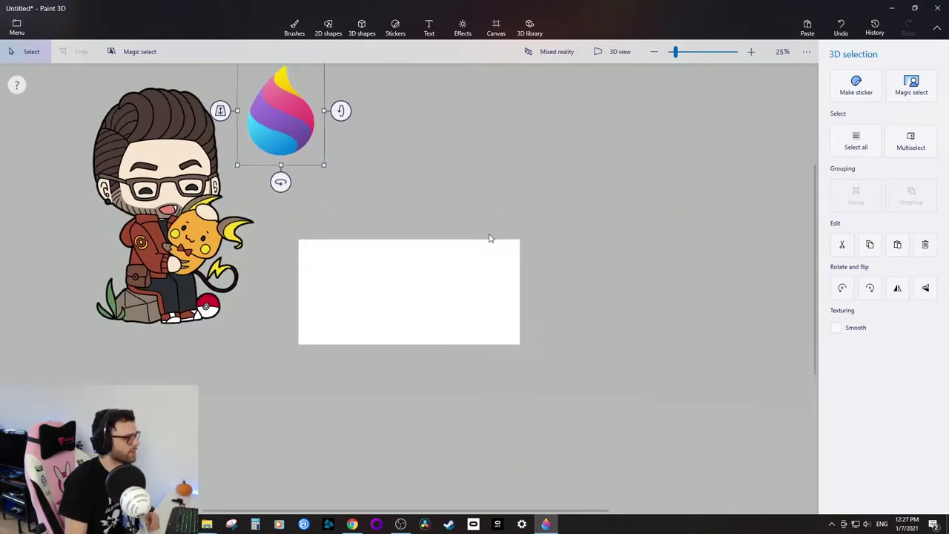
scroll(489, 238, down, 1)
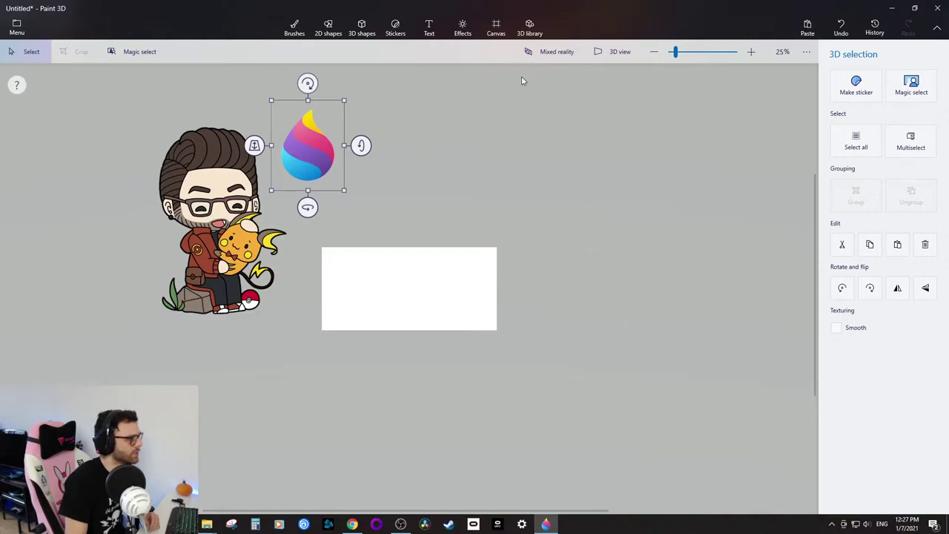
Unlock the canvas aspect ratio and set the canvas width to 1920 px.
click(495, 29)
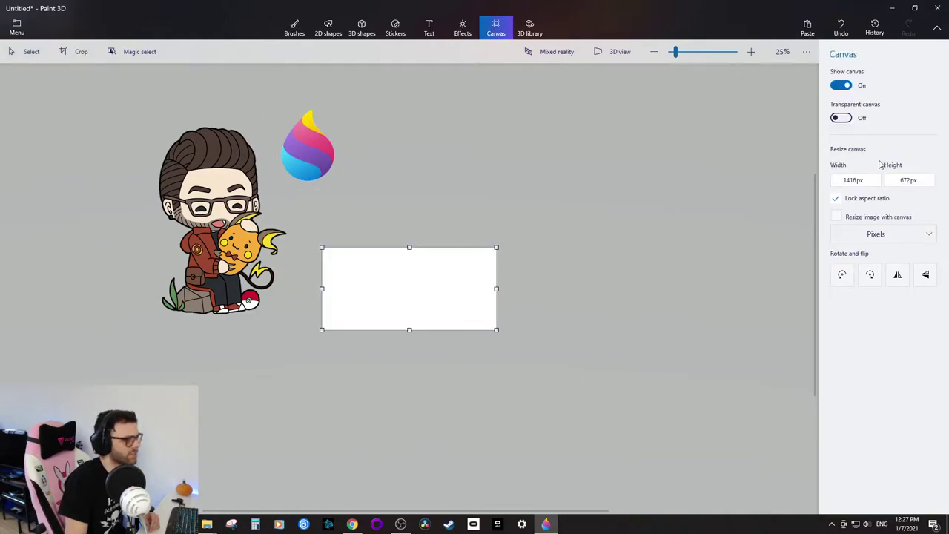
click(835, 199)
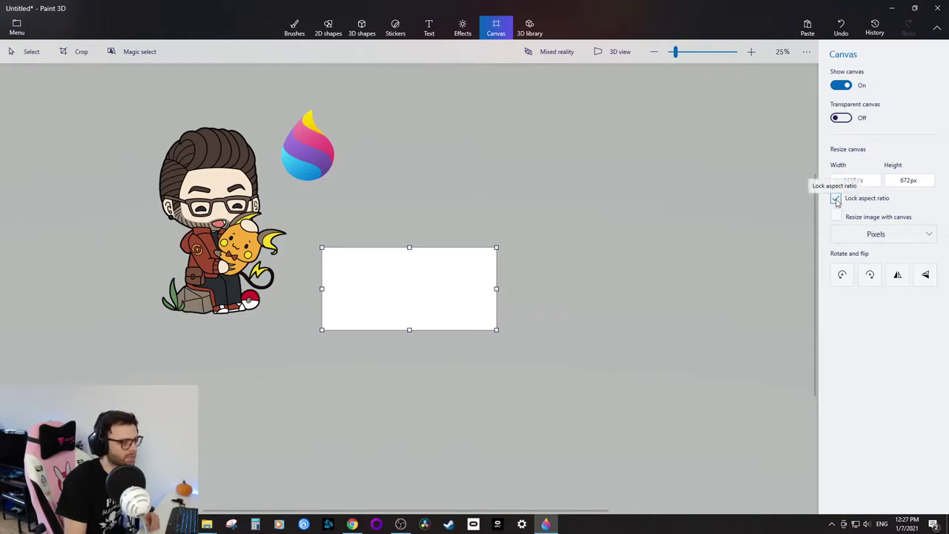
click(849, 180)
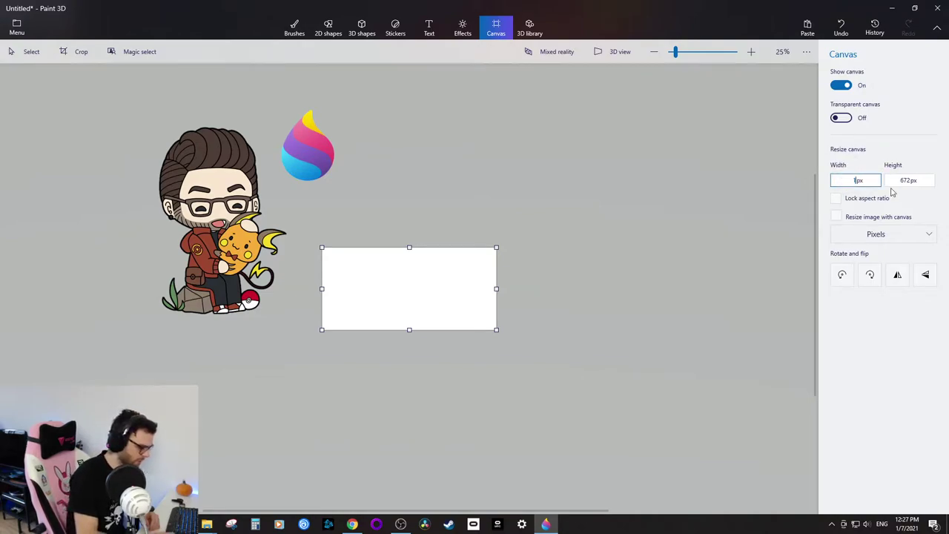
click(895, 180)
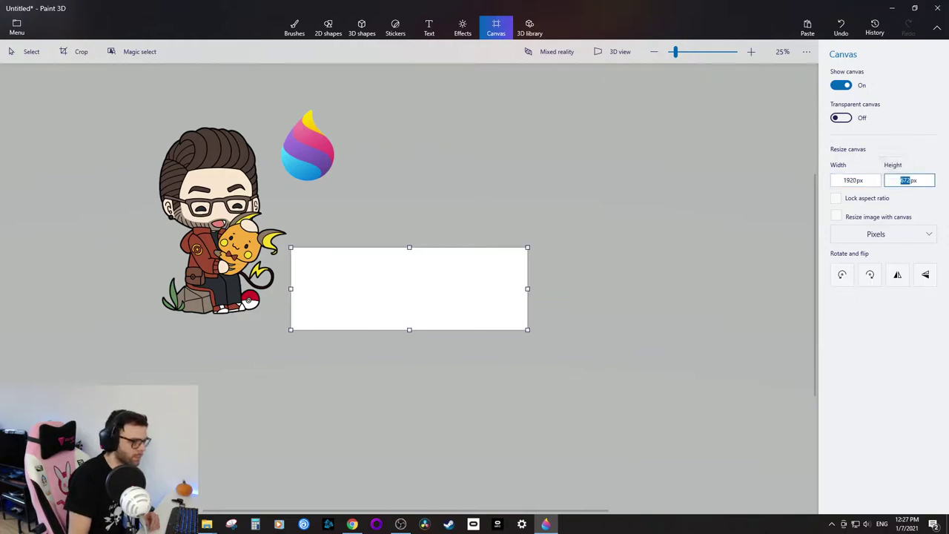
Set the canvas height to 1280 px.
text(10)
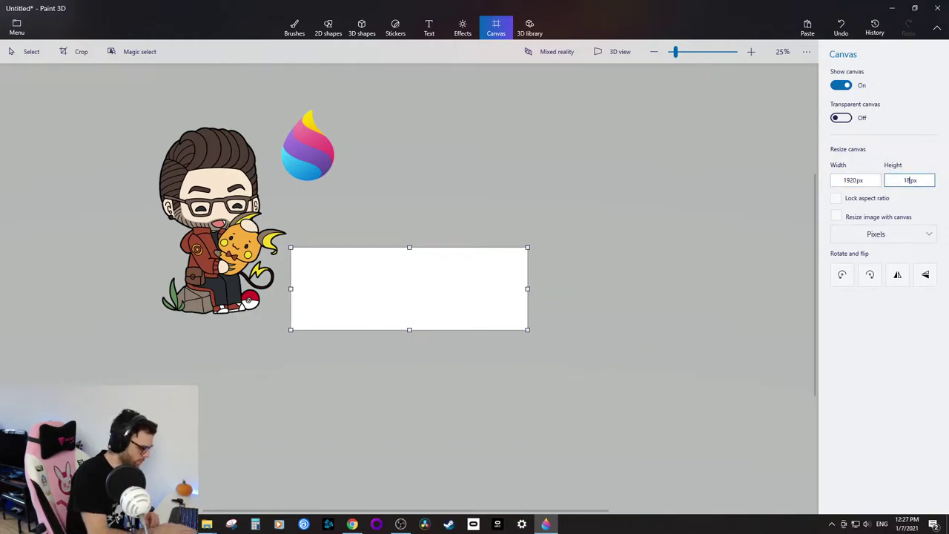
key(BackSpace)
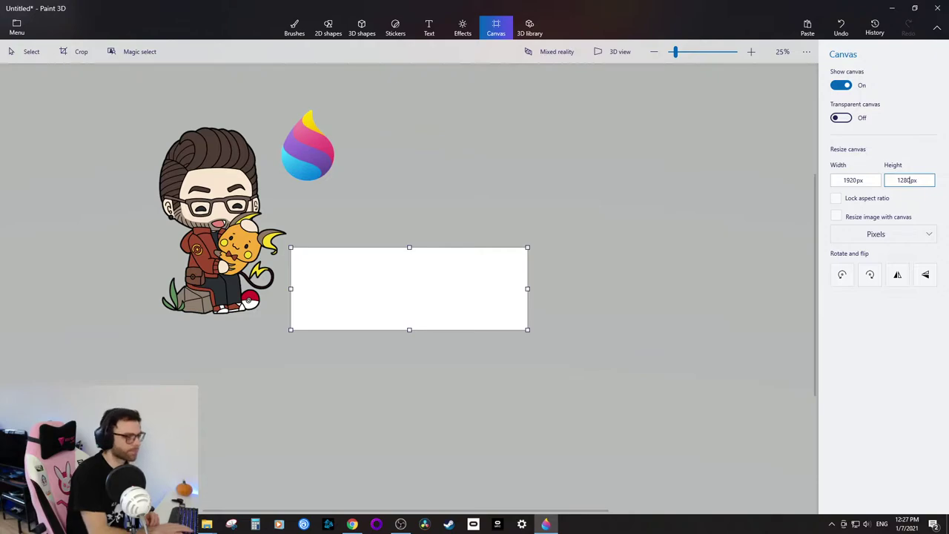
key(Return)
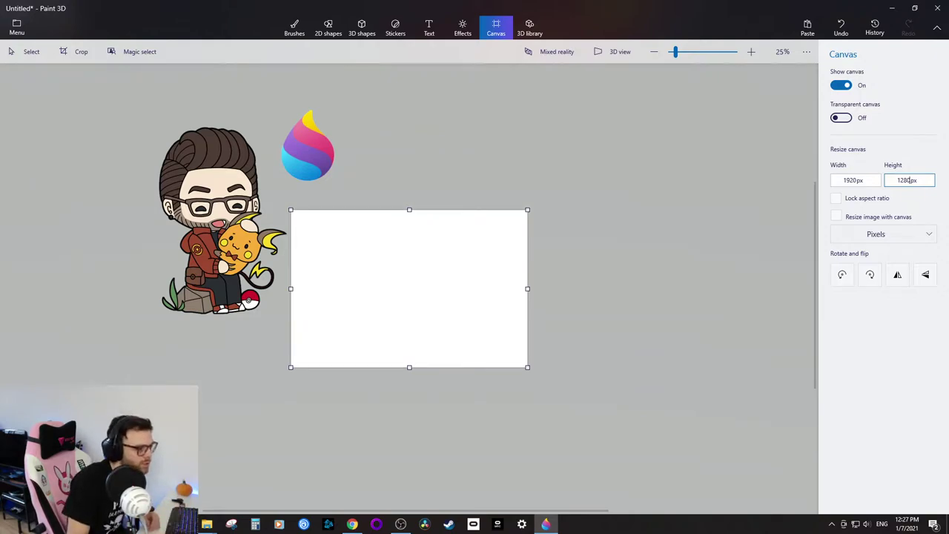
Set the canvas height to 1080 px and lock the aspect ratio again.
double_click(908, 180)
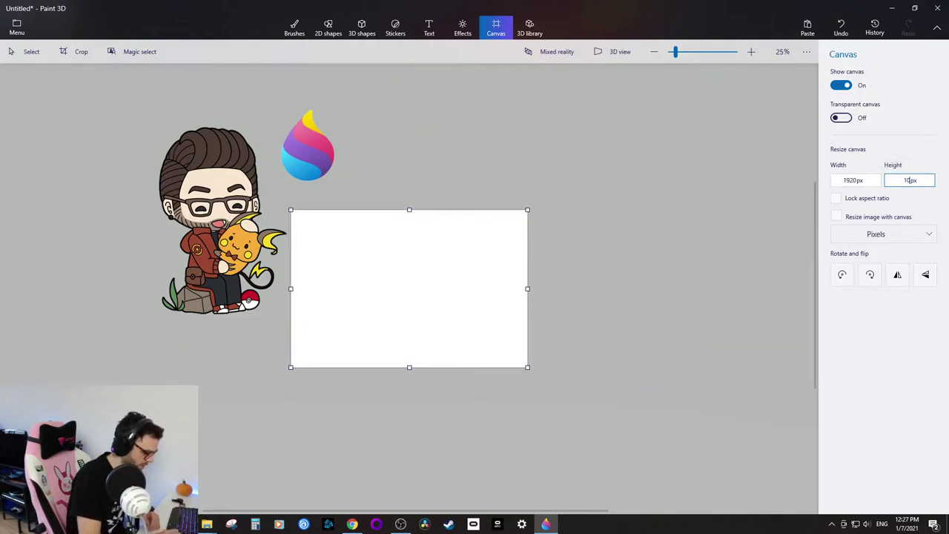
key(Return)
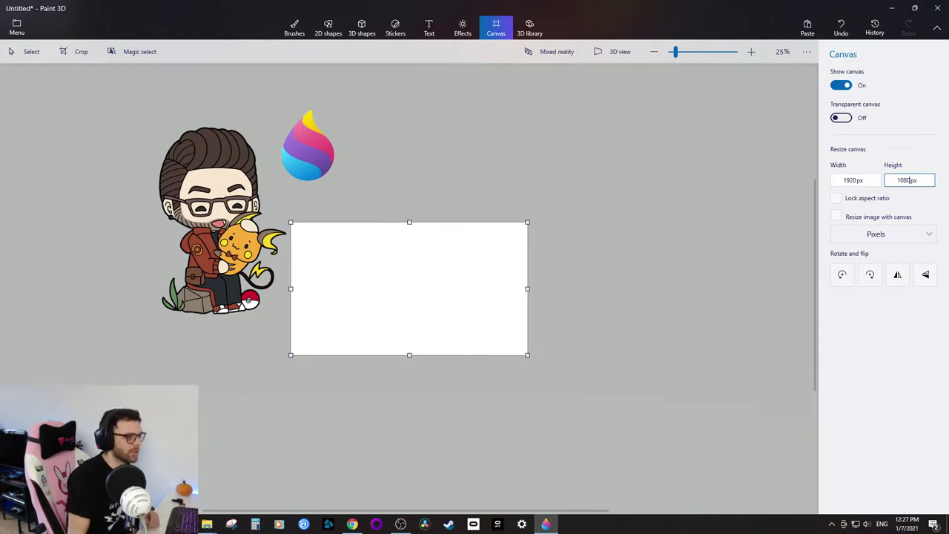
click(835, 197)
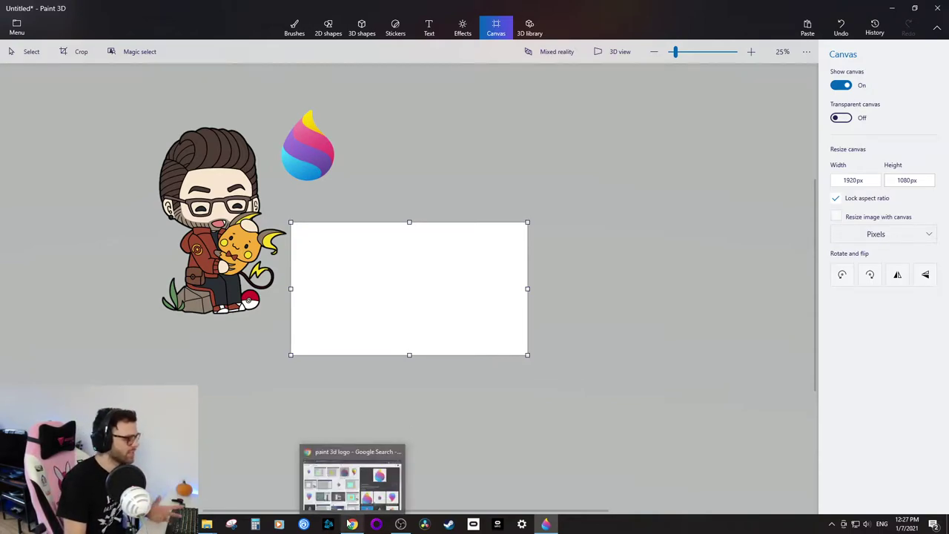
Switch to Chrome and browse the "background 1920x1080" image results for a suitable backdrop.
click(352, 524)
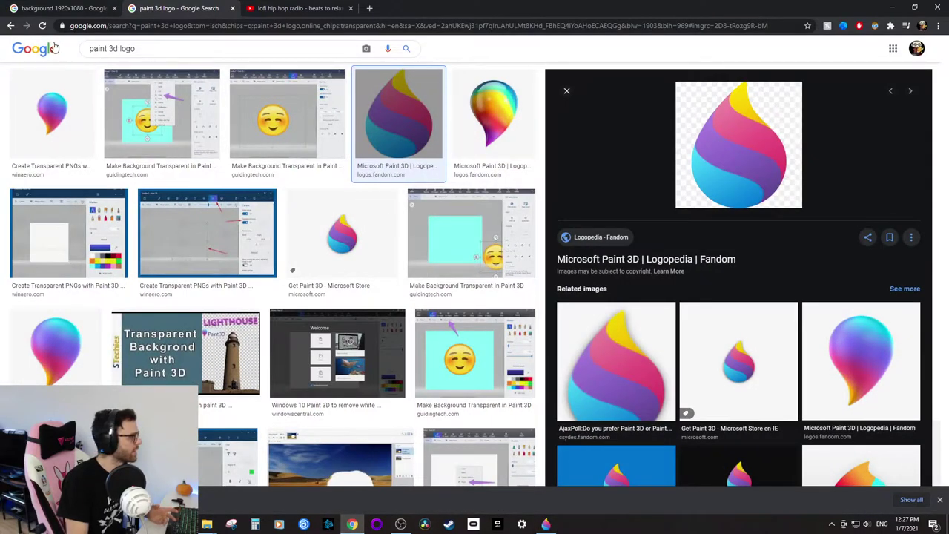
click(65, 8)
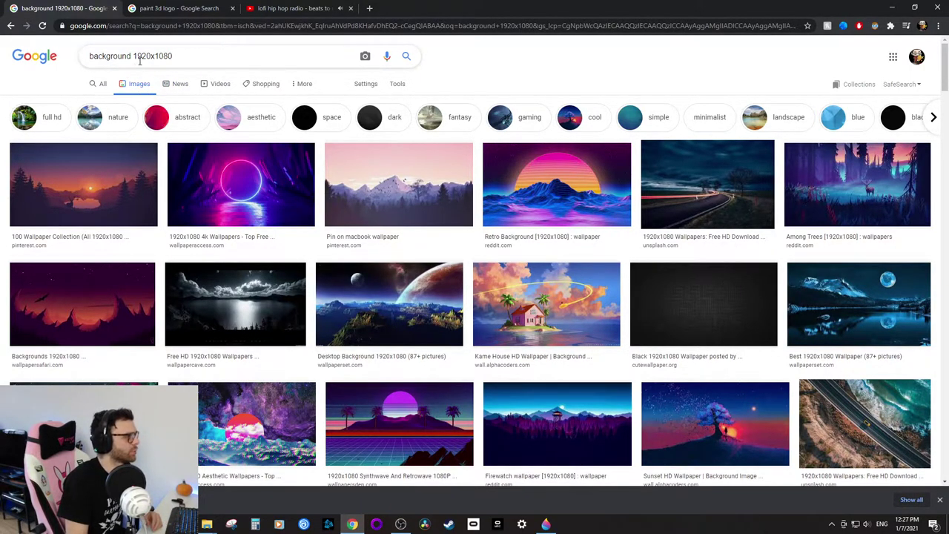
scroll(390, 222, down, 5)
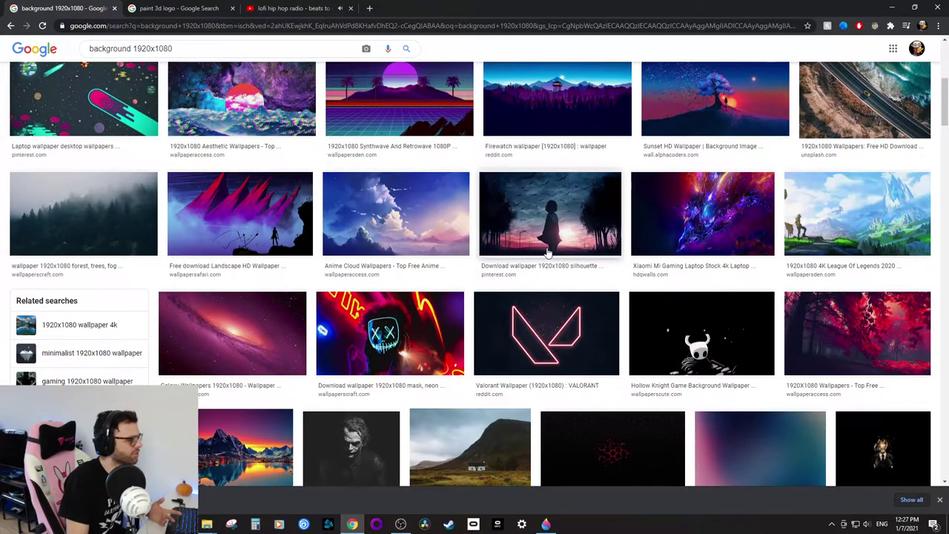
scroll(547, 252, down, 5)
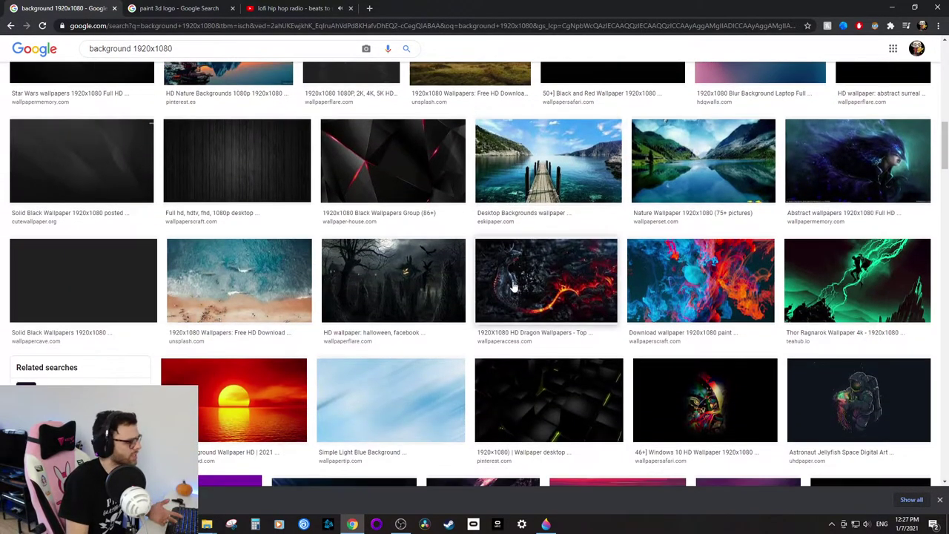
scroll(514, 288, down, 4)
scroll(442, 276, up, 1)
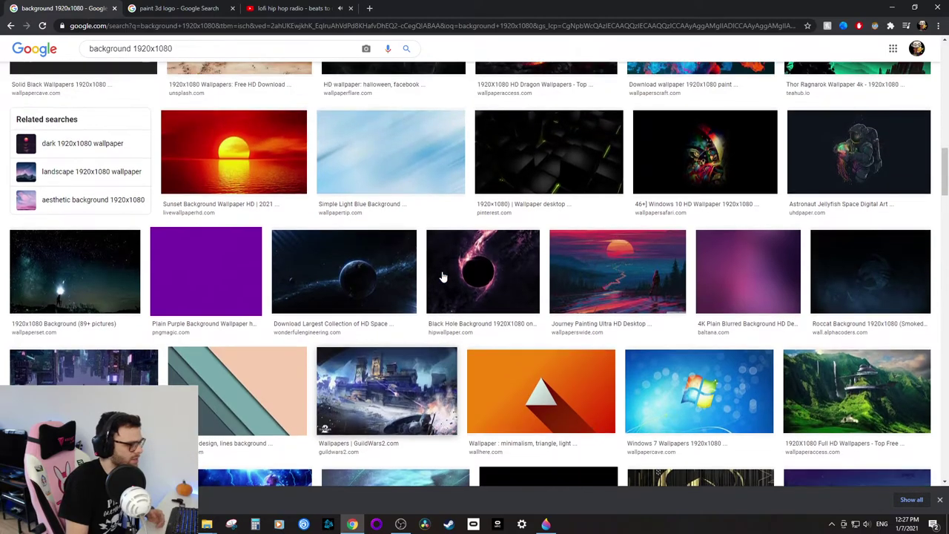
scroll(442, 276, down, 5)
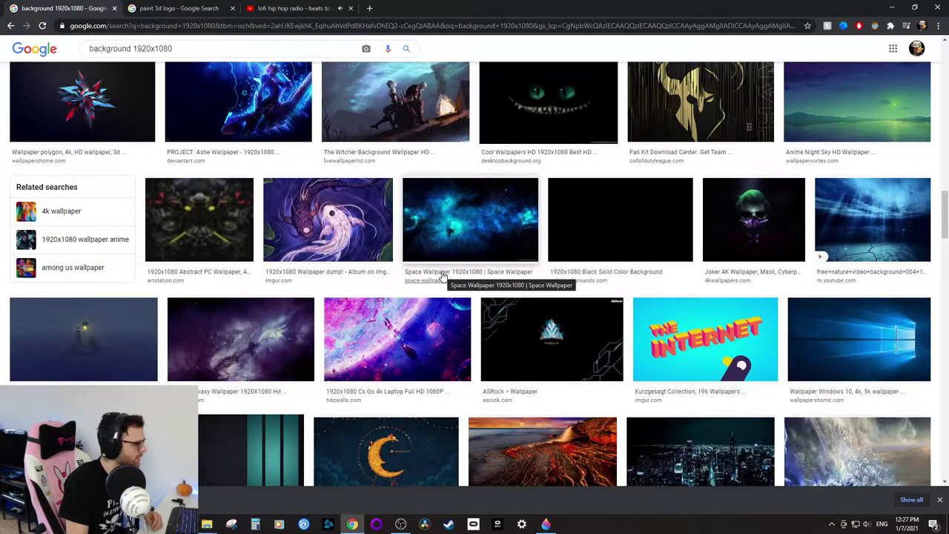
scroll(442, 275, down, 15)
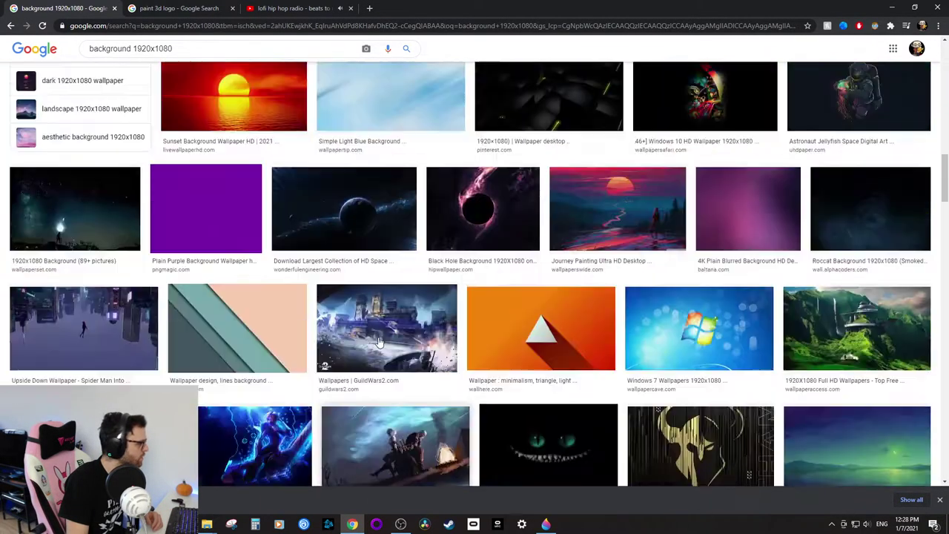
scroll(385, 340, up, 15)
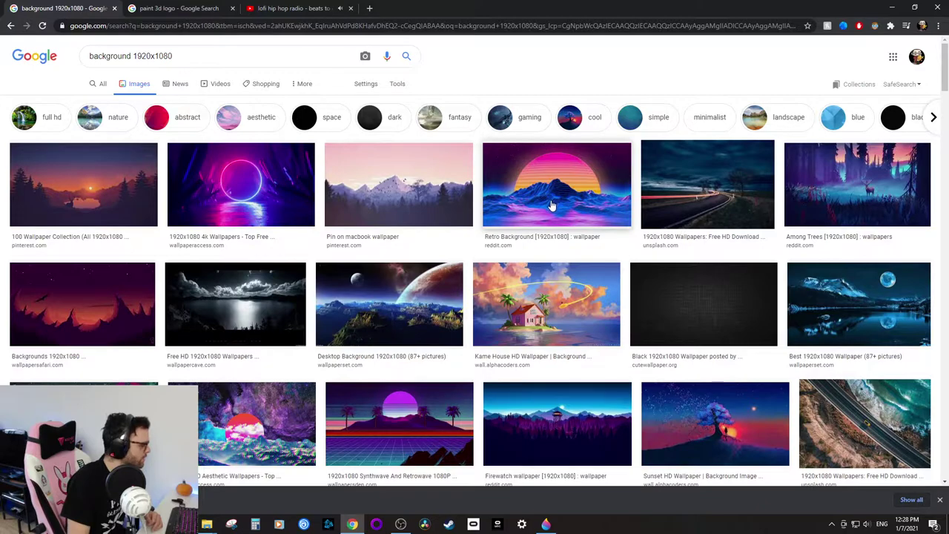
scroll(552, 206, down, 5)
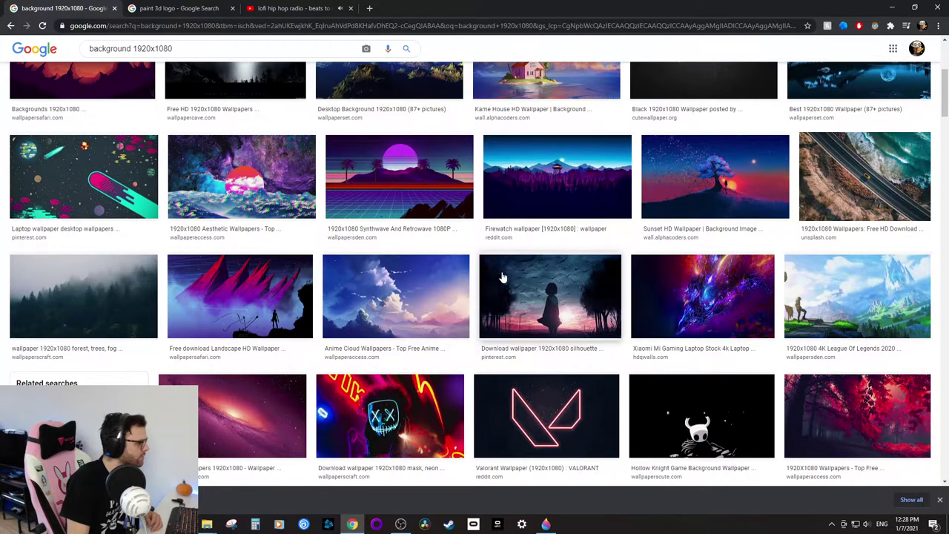
scroll(502, 276, up, 5)
scroll(439, 280, down, 3)
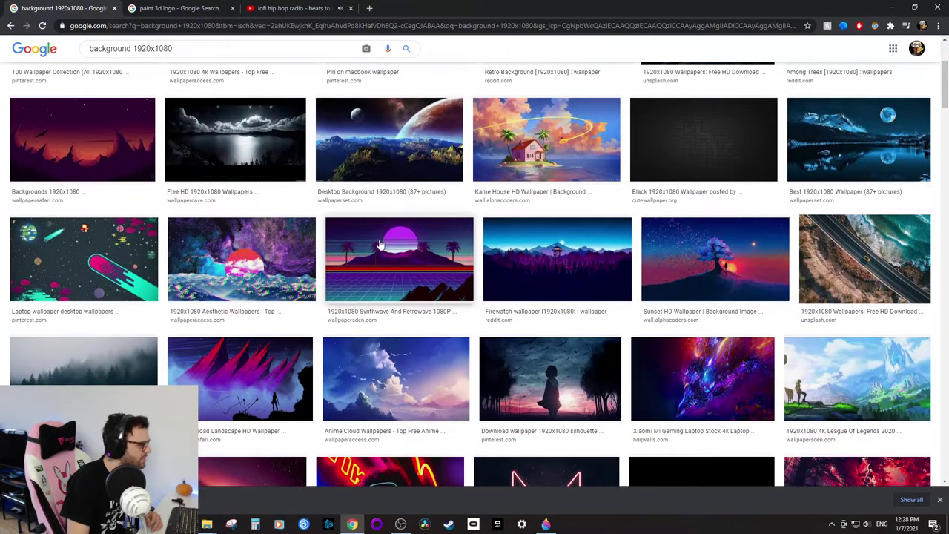
Save the 1920x1080 Synthwave And Retrowave wallpaper with palm trees and a purple sun to the desktop as a JPEG.
click(413, 269)
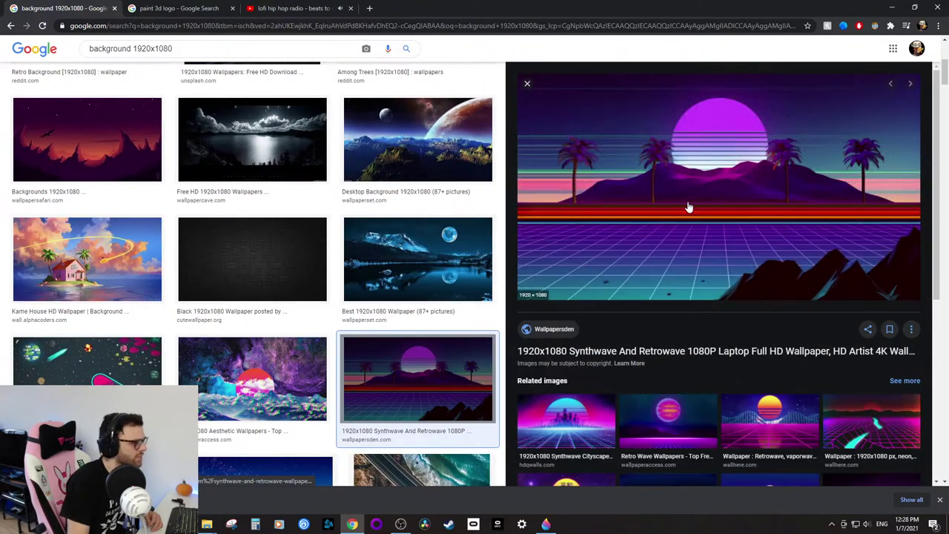
right_click(687, 206)
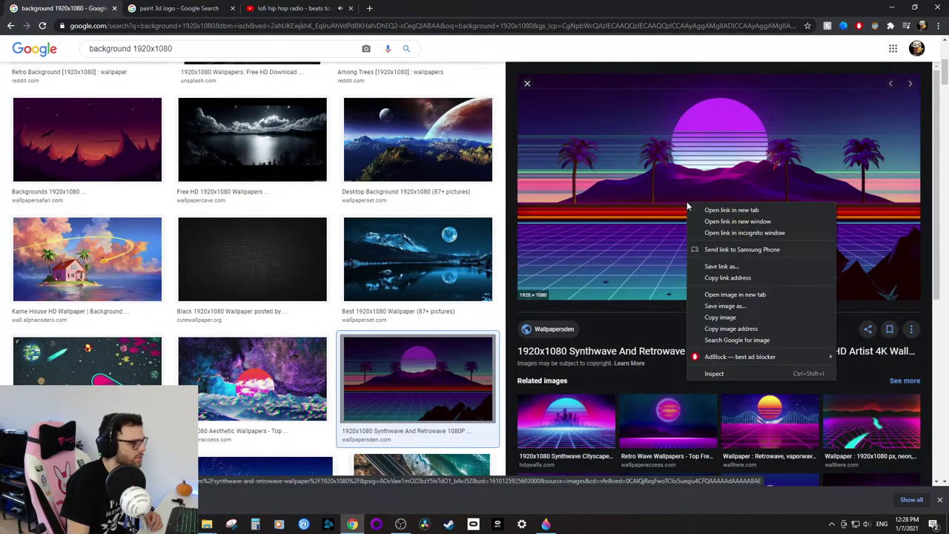
click(724, 307)
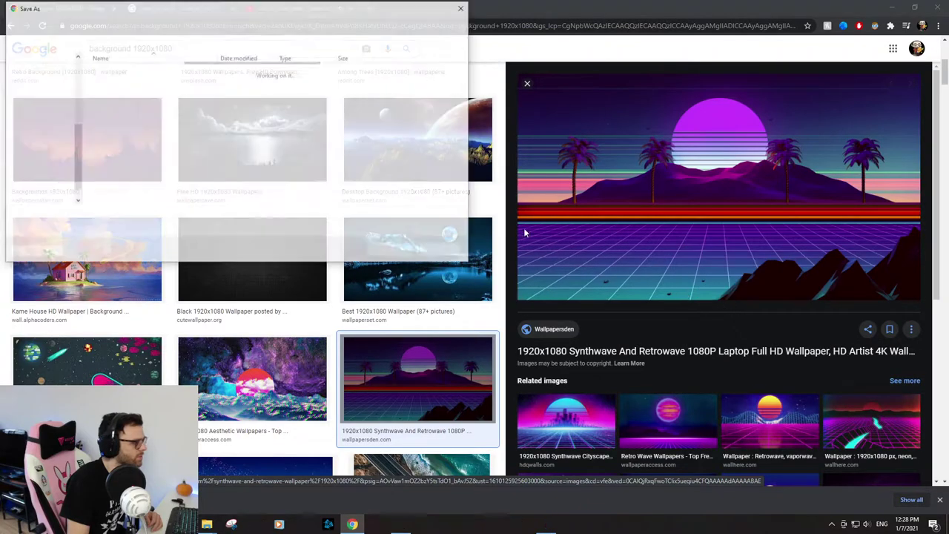
click(33, 86)
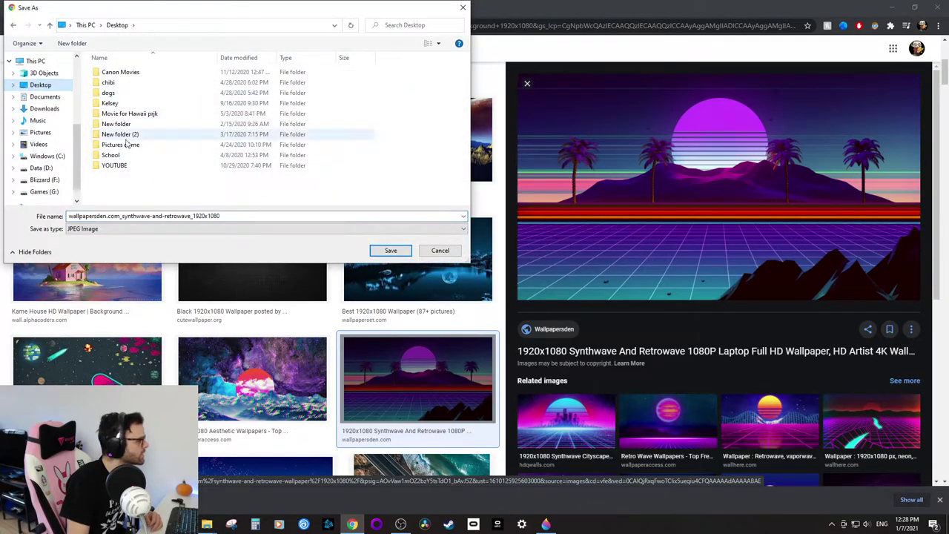
click(391, 250)
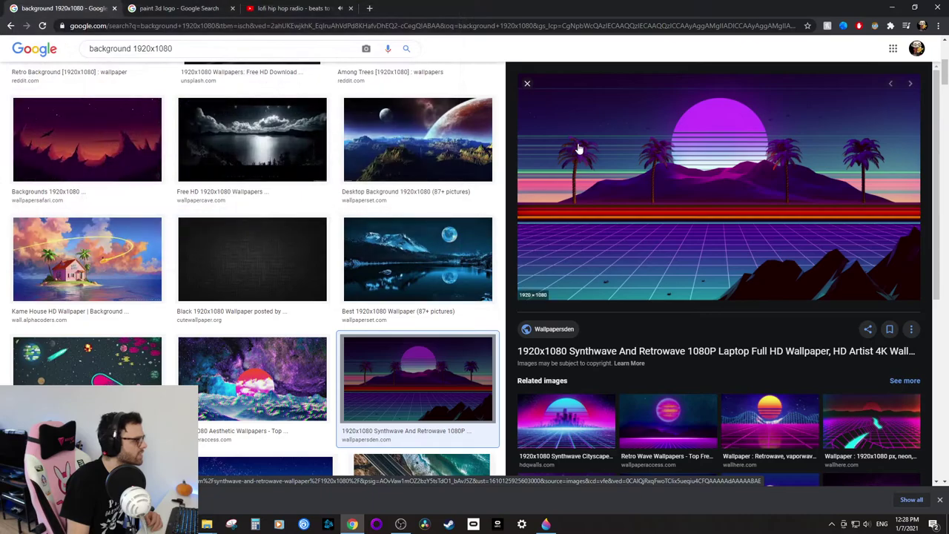
Switch back to Paint 3D and insert the saved synthwave wallpaper from the desktop onto the canvas.
click(894, 9)
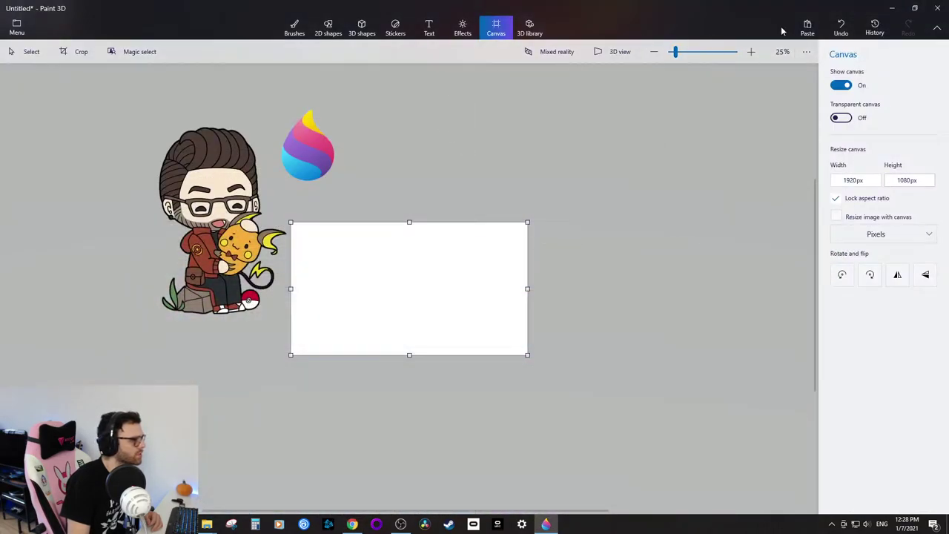
click(914, 8)
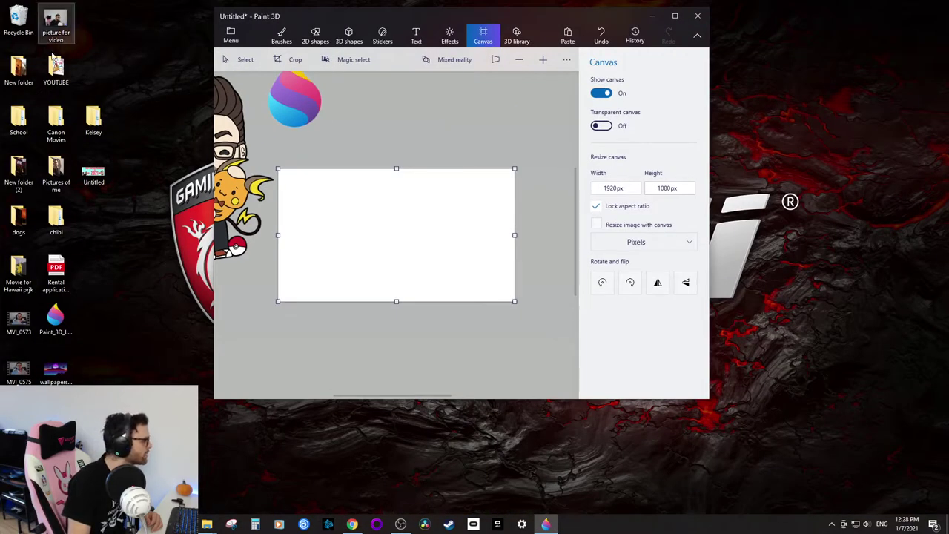
drag(55, 369, 375, 280)
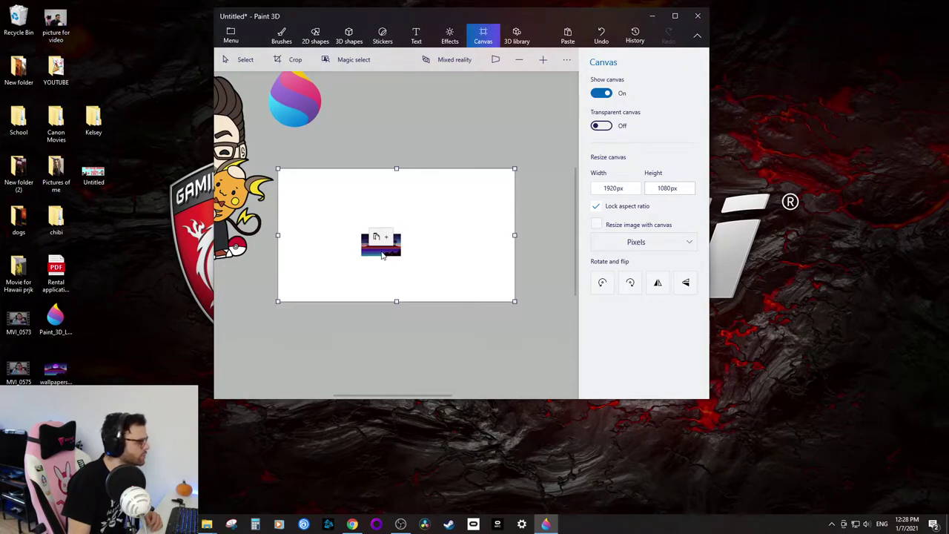
click(674, 16)
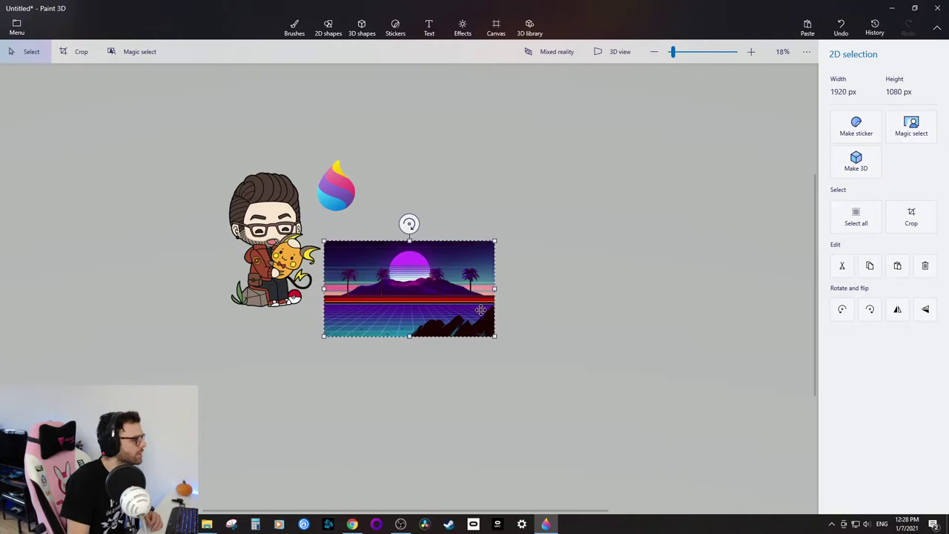
Move the drop logo onto the right part of the synthwave wallpaper and deselect it.
scroll(478, 285, up, 5)
scroll(475, 284, down, 2)
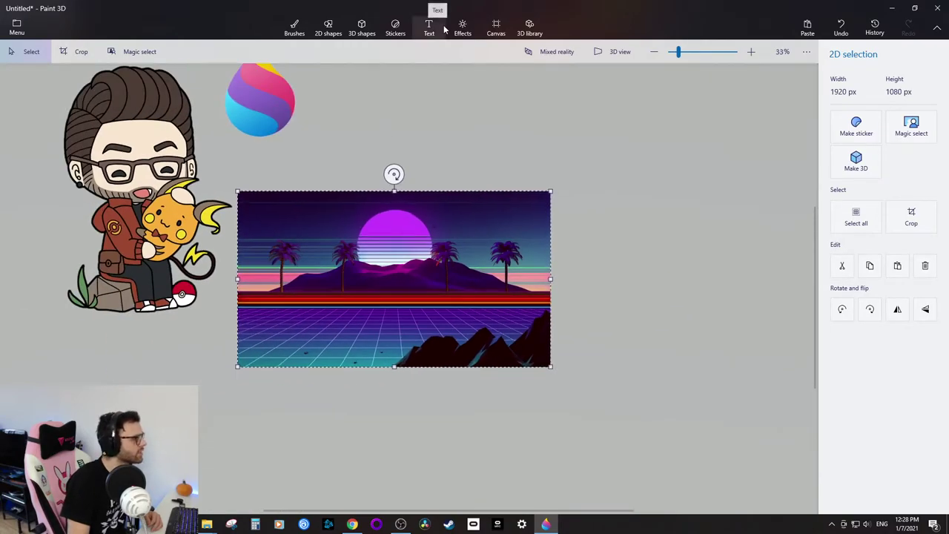
click(496, 26)
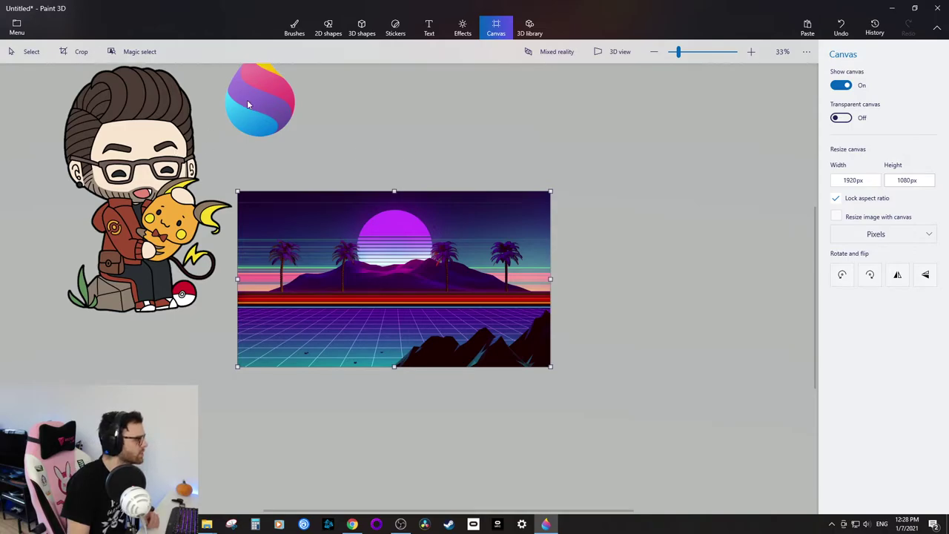
click(275, 100)
drag(275, 99, 491, 273)
click(656, 217)
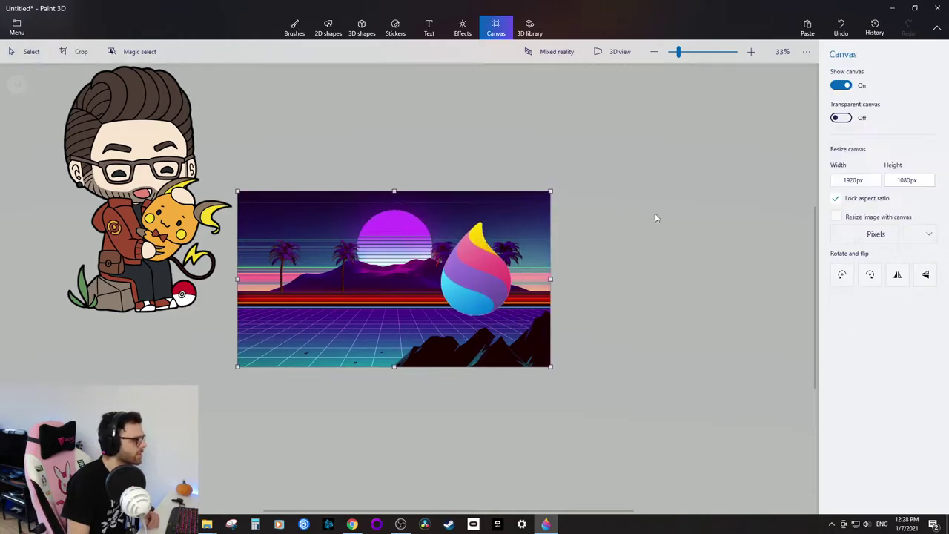
Move the drop logo off the wallpaper to the empty area above the canvas.
click(490, 280)
click(588, 223)
click(470, 279)
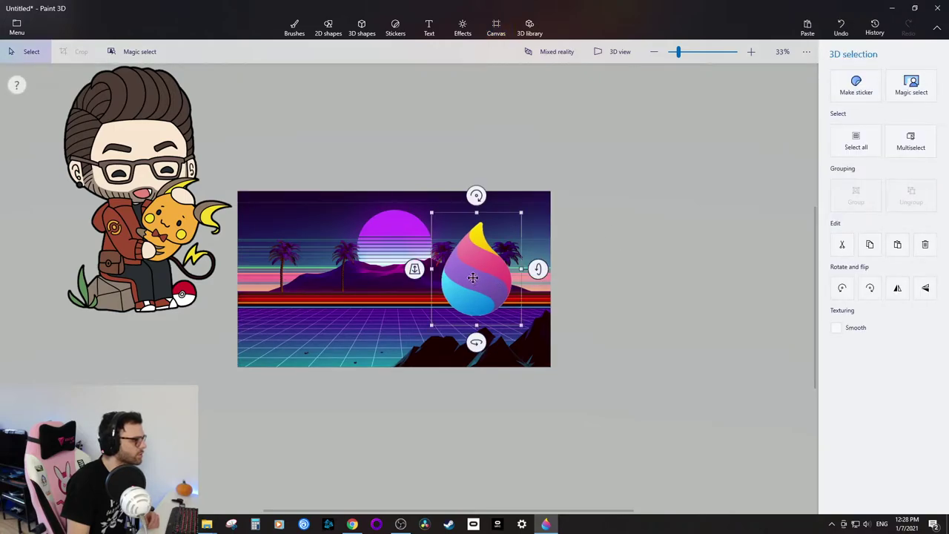
mouse_move(471, 280)
mouse_down()
mouse_move(505, 250)
mouse_move(462, 313)
mouse_move(486, 132)
mouse_up()
click(485, 132)
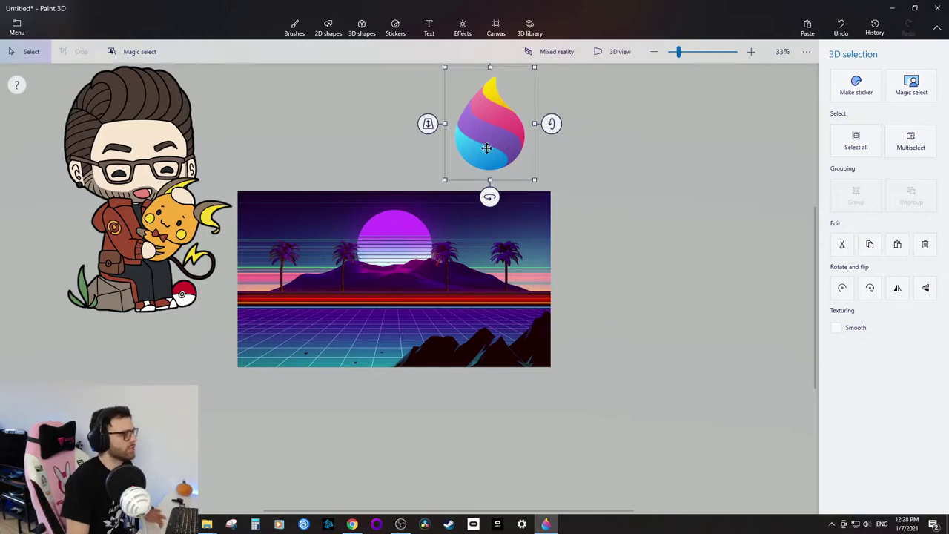
mouse_move(206, 524)
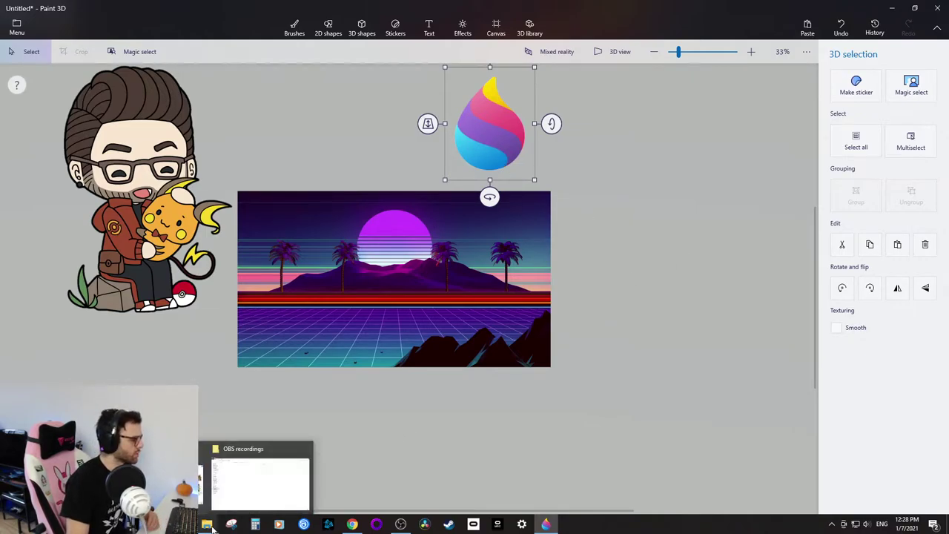
click(252, 478)
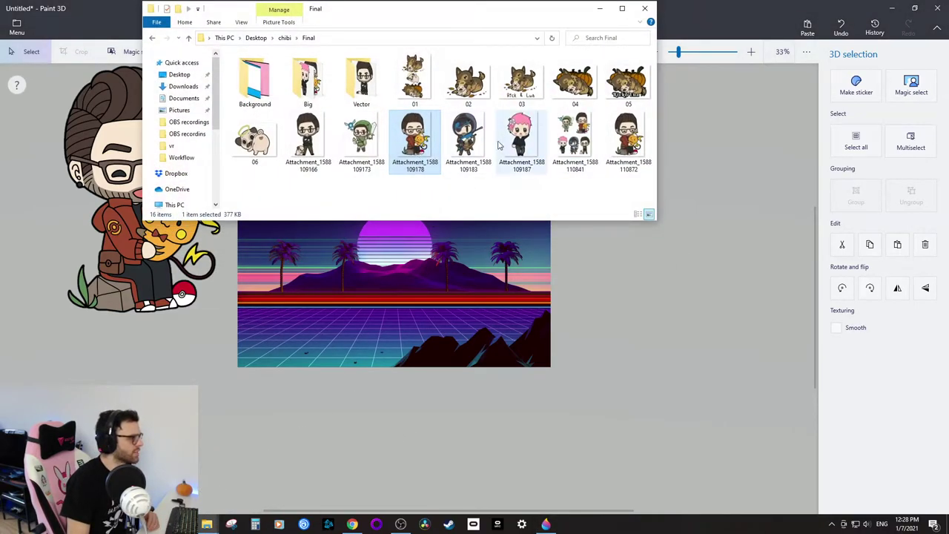
mouse_move(467, 139)
mouse_down()
mouse_move(660, 286)
mouse_move(625, 344)
mouse_up()
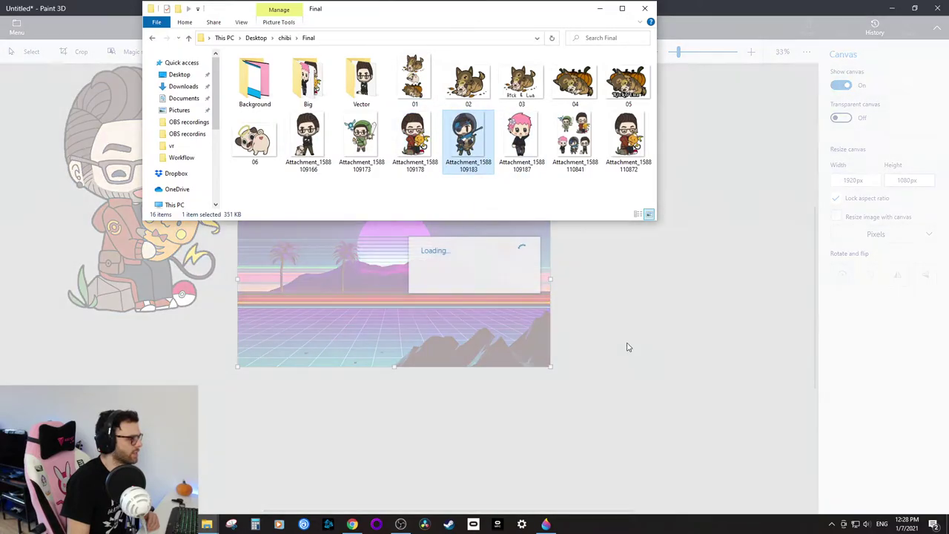
click(624, 10)
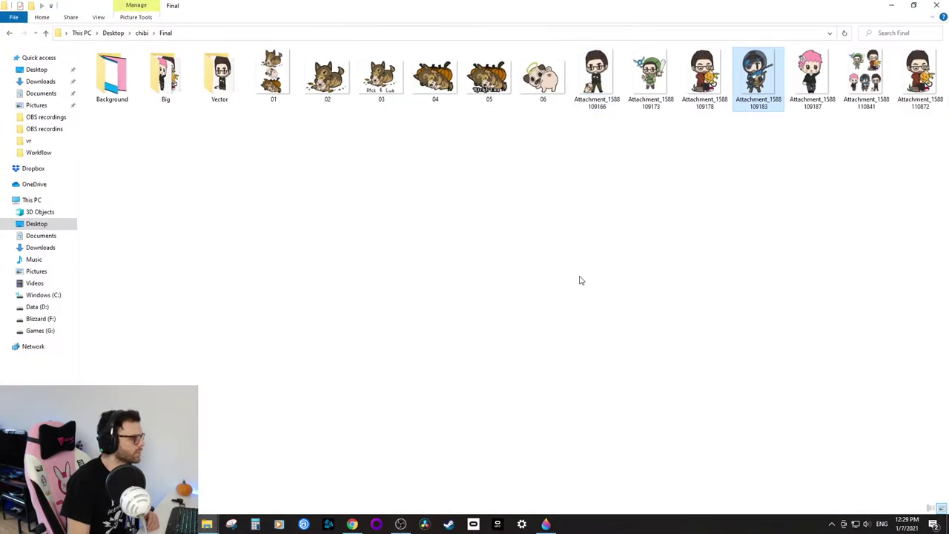
click(891, 7)
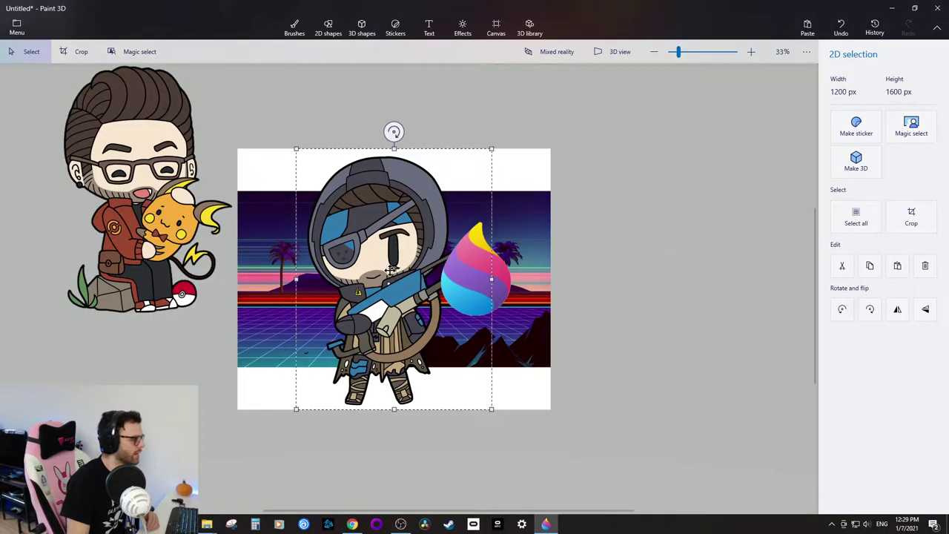
Try to move the deselected hooded chibi, then select a rectangular area around its face and shift it slightly.
key(ctrl+shift+c)
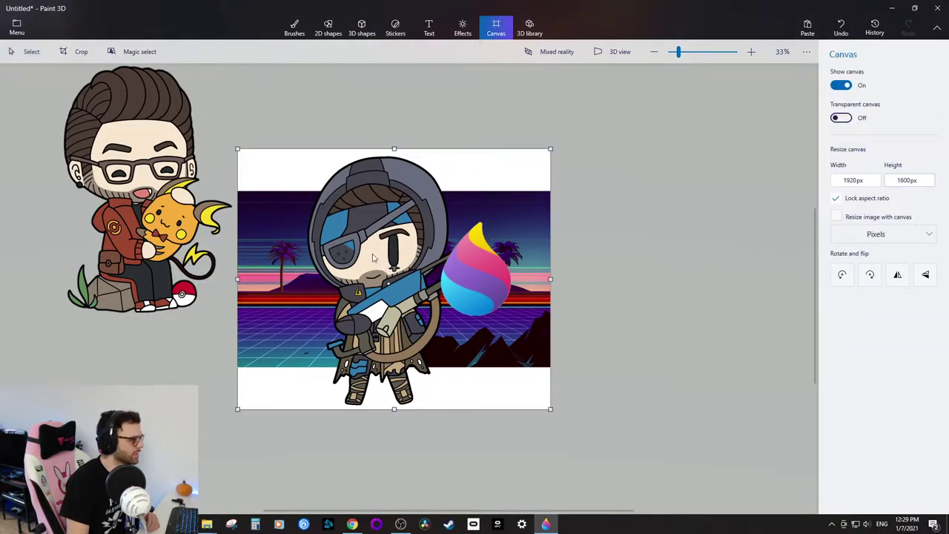
drag(373, 258, 379, 264)
key(ctrl+shift+c)
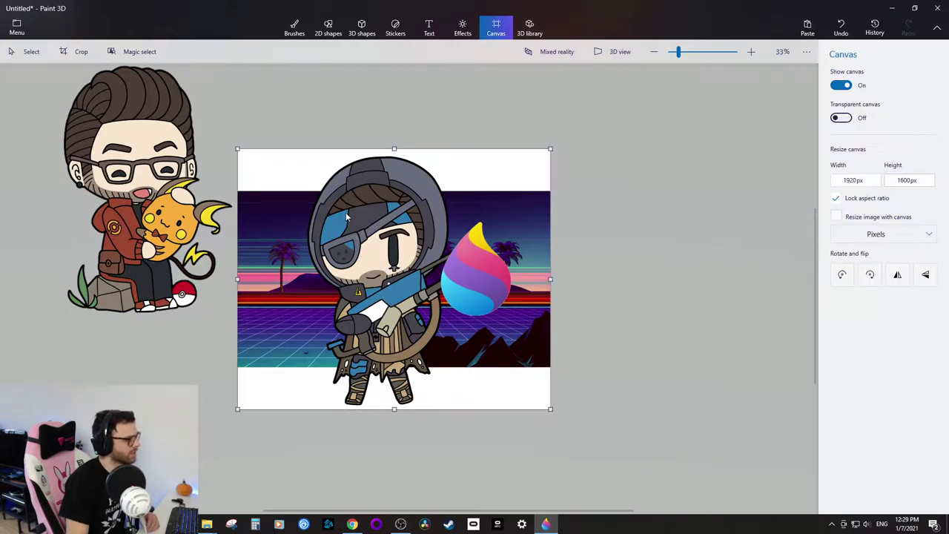
drag(346, 215, 443, 291)
mouse_move(394, 259)
mouse_down()
mouse_move(512, 275)
mouse_move(381, 275)
mouse_move(394, 262)
mouse_up()
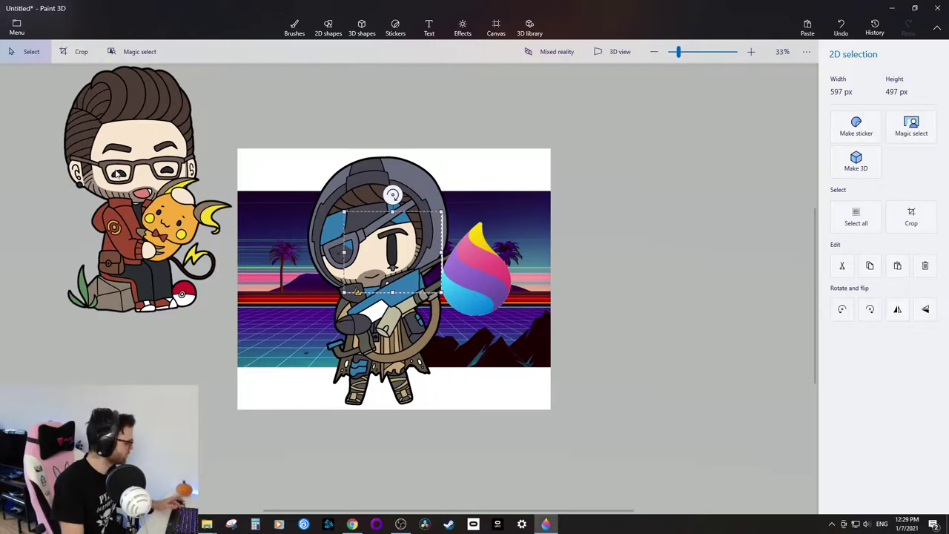
Undo the face selection edit, the hooded chibi insertion and the logo moves.
key(ctrl+z)
key(ctrl+z)
key(ctrl+z)
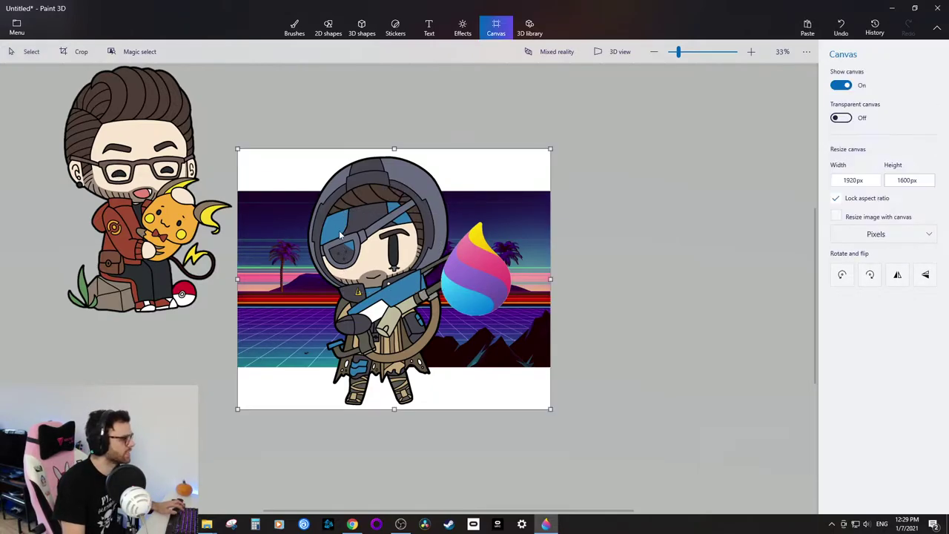
key(ctrl+z)
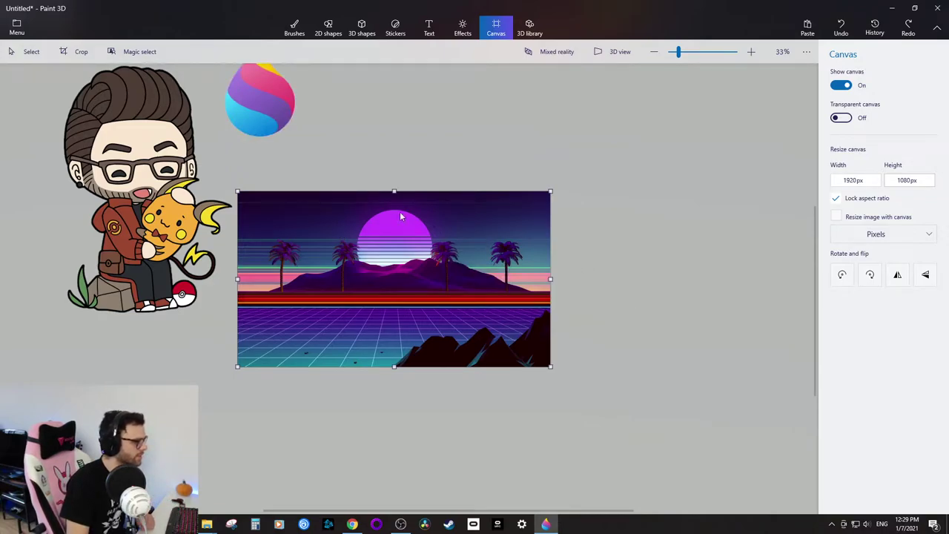
Shrink the chibi character and the drop logo, placing the character on the wallpaper's left half and the logo near its upper right corner.
click(116, 213)
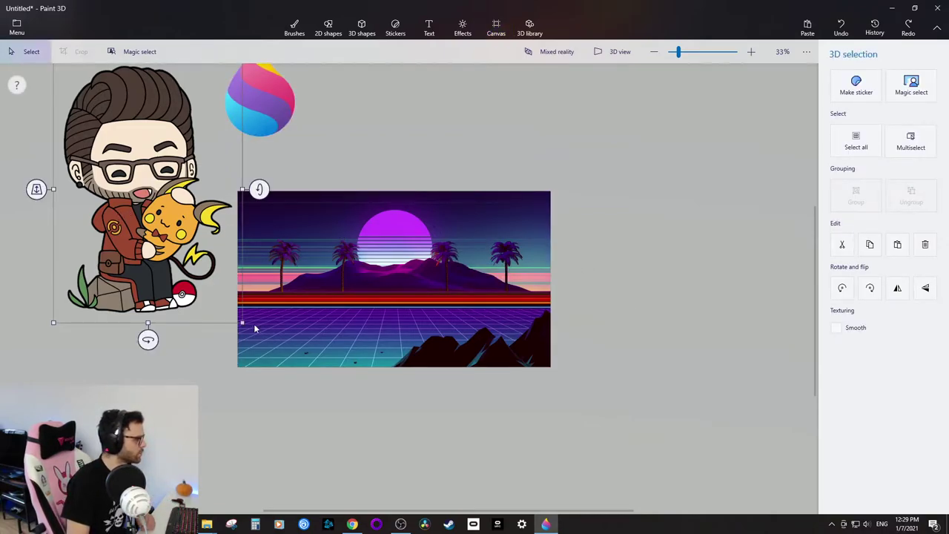
scroll(306, 314, down, 1)
drag(147, 112, 237, 242)
click(299, 167)
drag(272, 94, 295, 130)
drag(319, 162, 495, 256)
drag(266, 286, 352, 304)
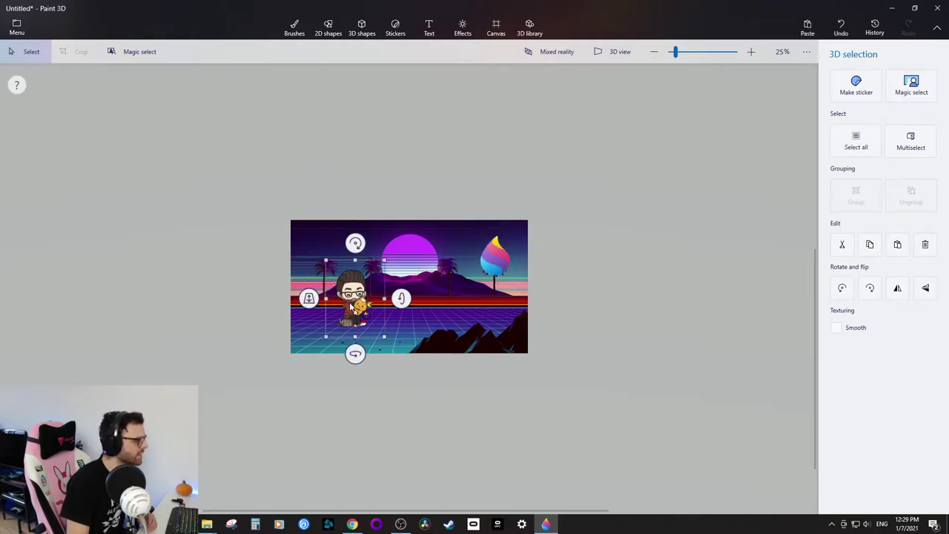
Enlarge the chibi character slightly, shift it a little down and left on the wallpaper, and deselect it.
scroll(497, 356, up, 4)
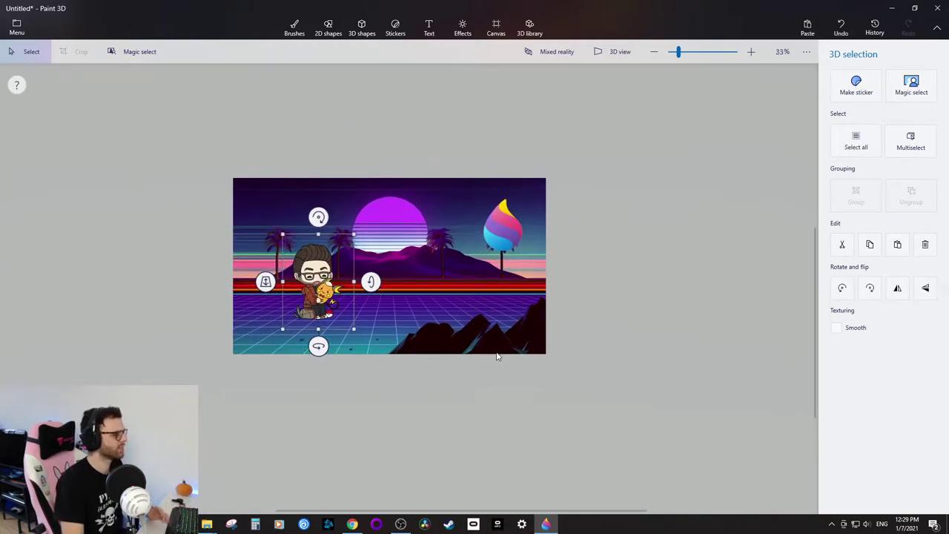
scroll(497, 356, down, 4)
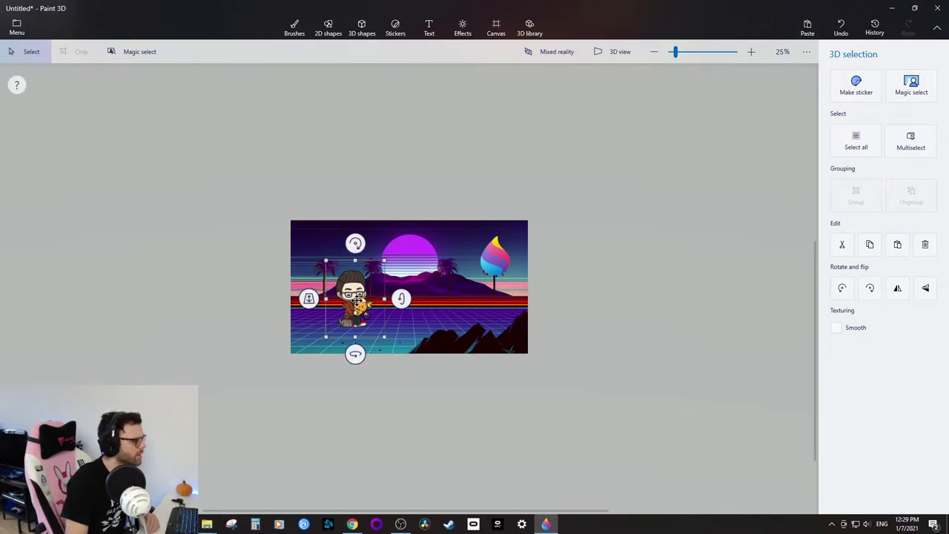
key(ctrl)
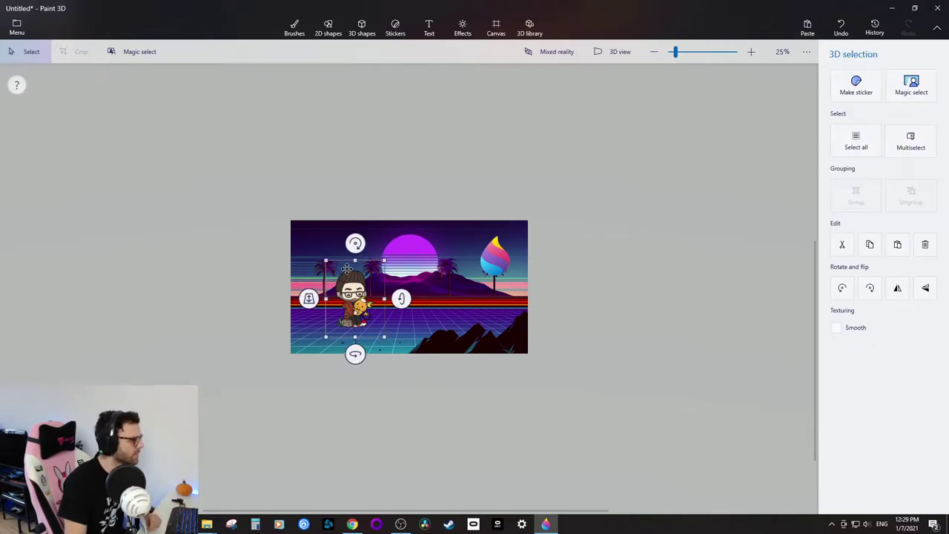
scroll(356, 304, up, 5)
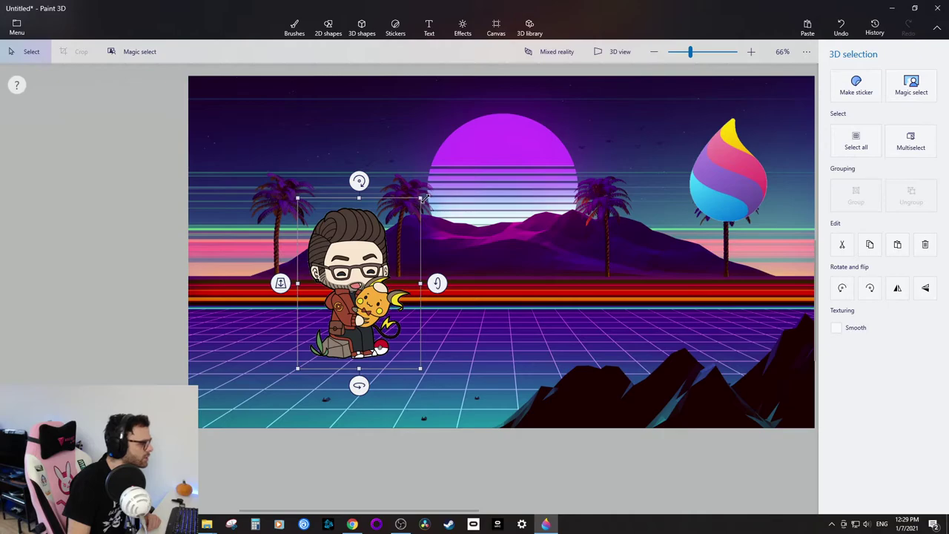
drag(421, 198, 436, 190)
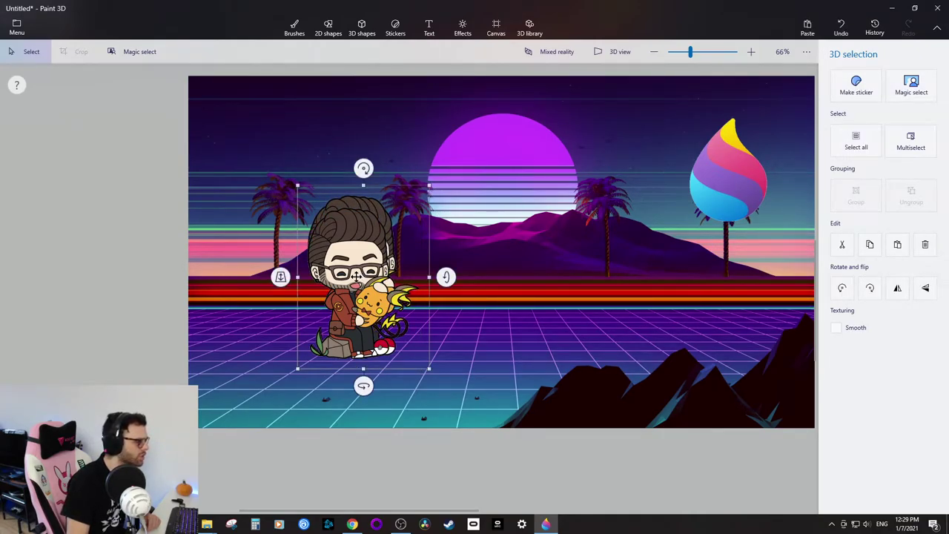
drag(356, 276, 350, 286)
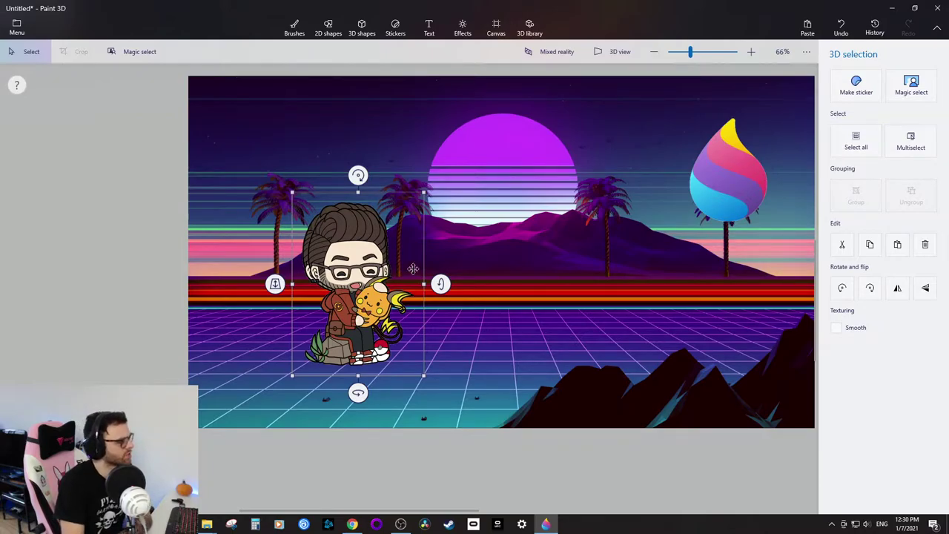
click(163, 160)
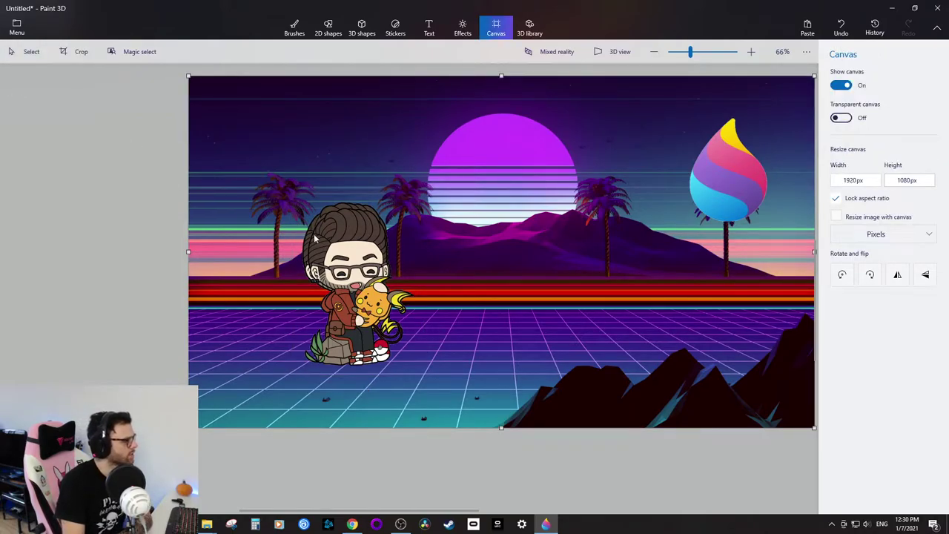
Move the chibi character off the canvas to the left of the wallpaper and paste a copy of it.
click(365, 254)
drag(363, 271, 115, 215)
click(354, 281)
key(Delete)
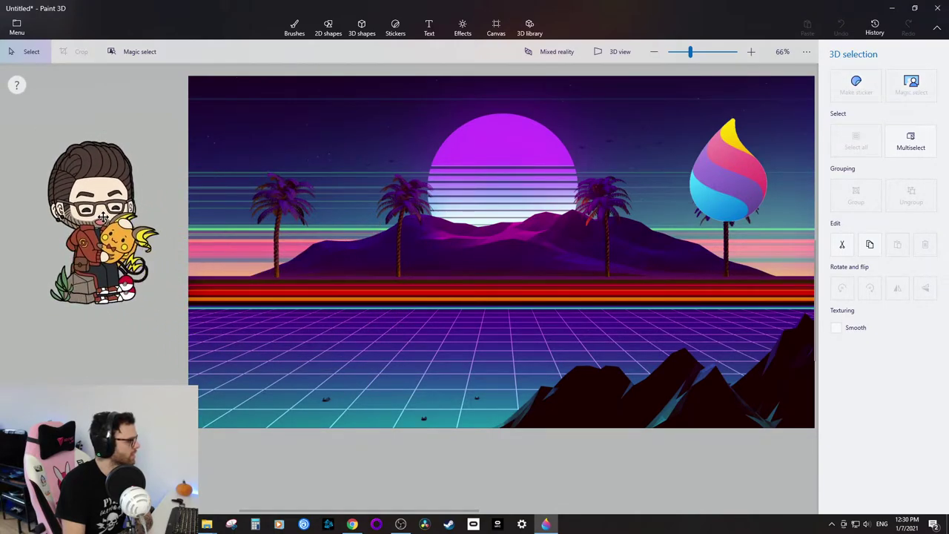
key(ctrl+c)
key(ctrl+v)
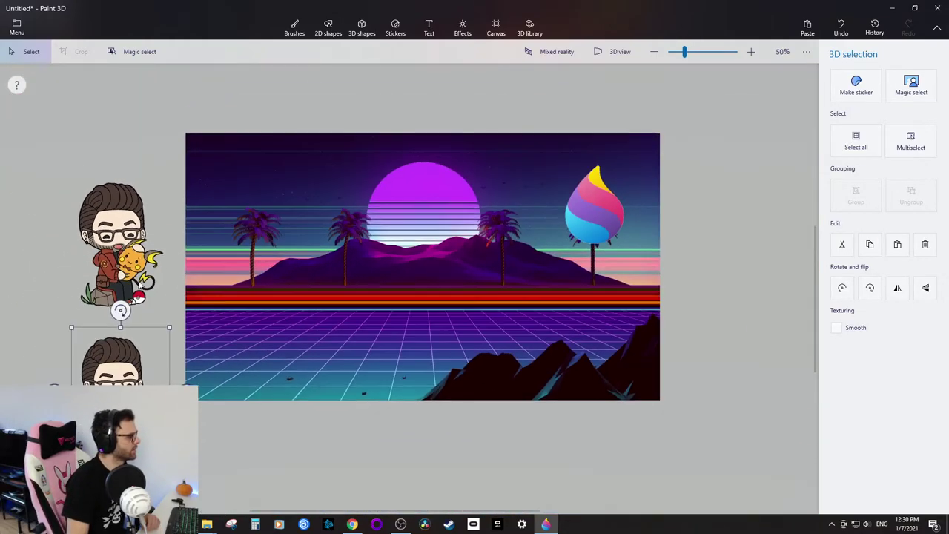
Use the Fill tool in white to recolor the character's front hair and the orange creature's head and ears, undoing a stray fill.
scroll(111, 260, up, 3)
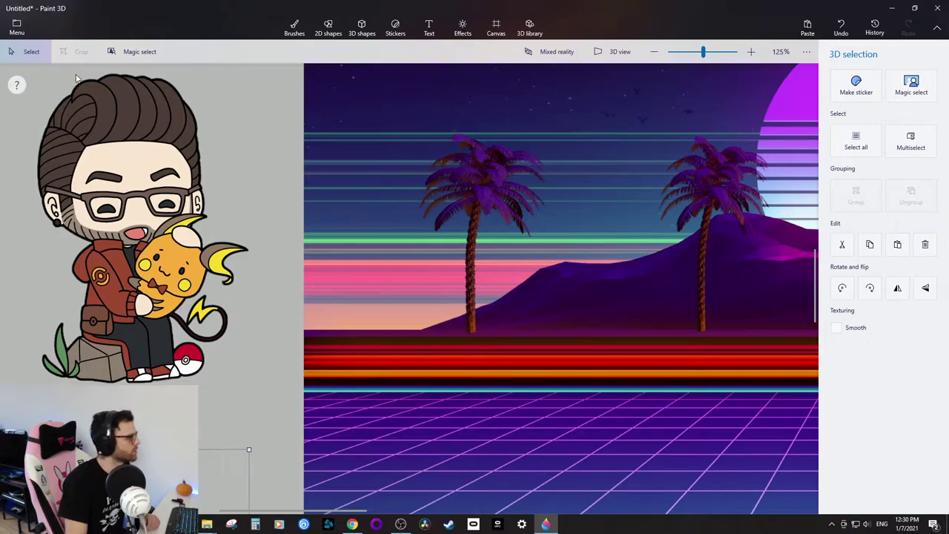
click(294, 28)
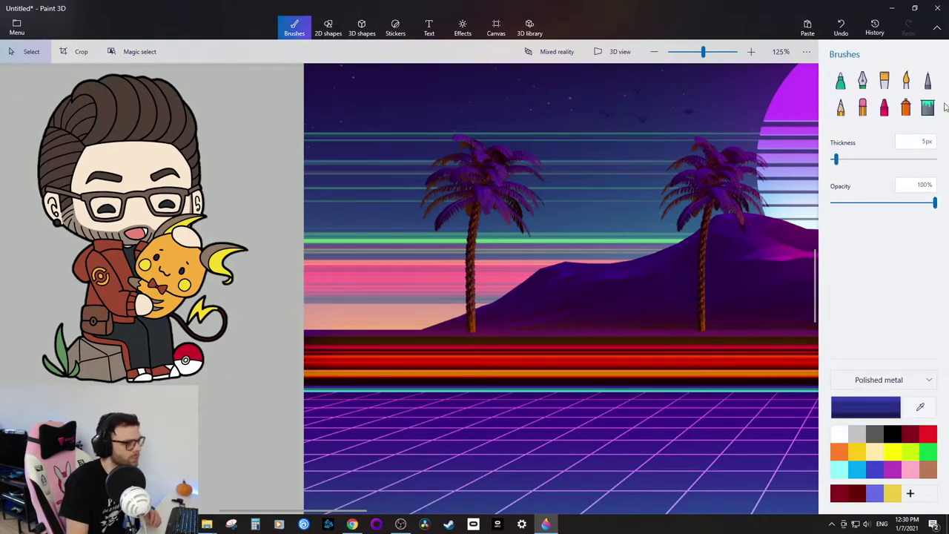
click(928, 108)
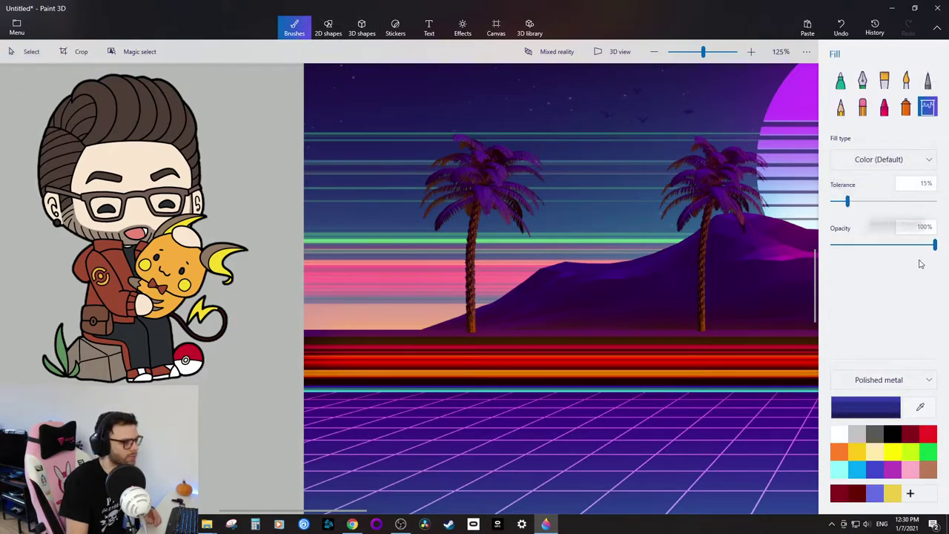
click(843, 437)
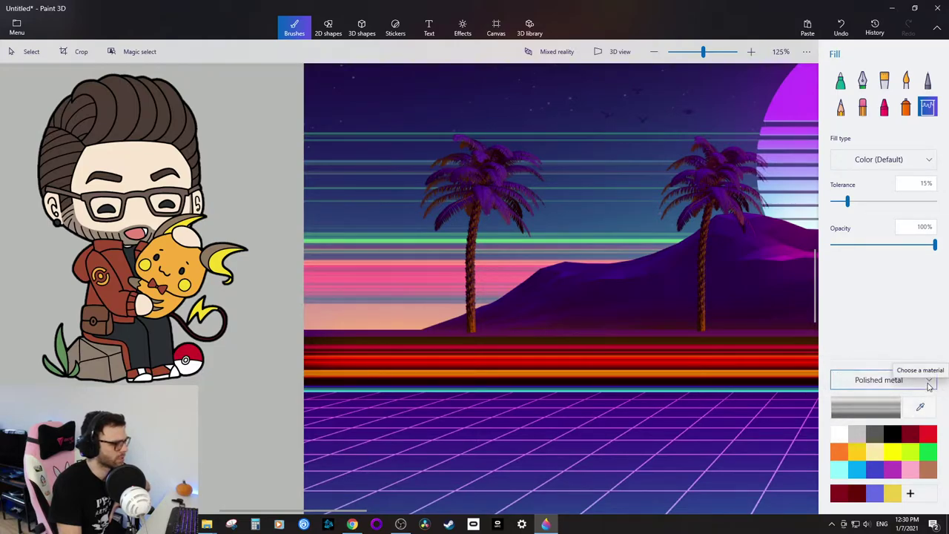
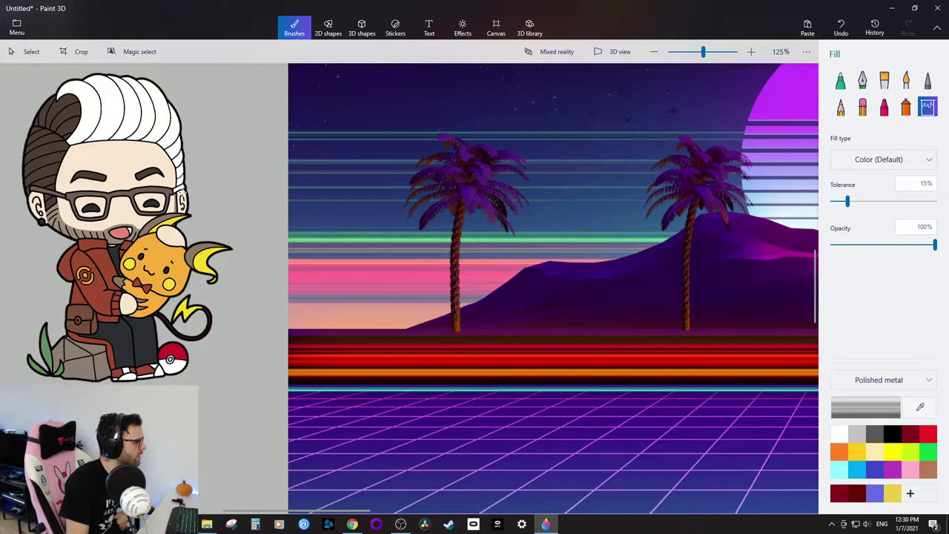
click(199, 248)
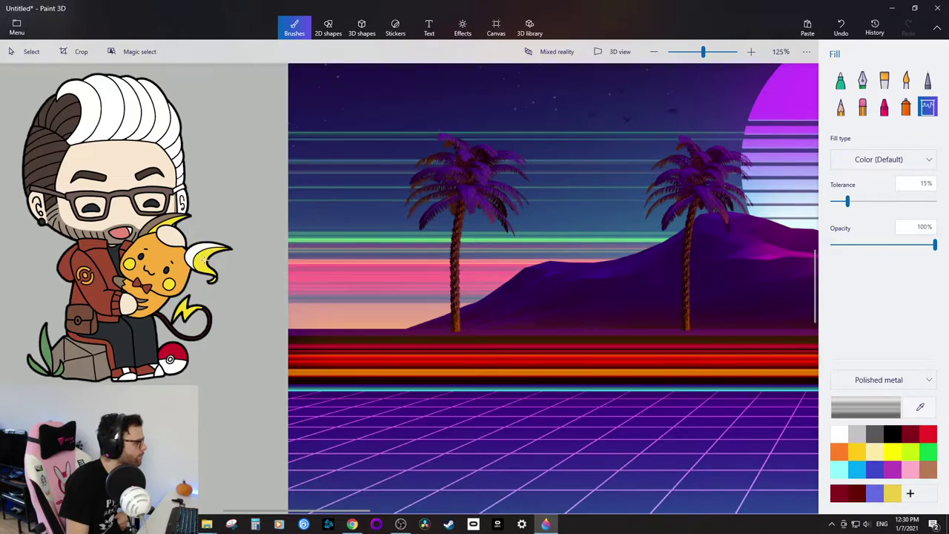
click(173, 259)
click(170, 220)
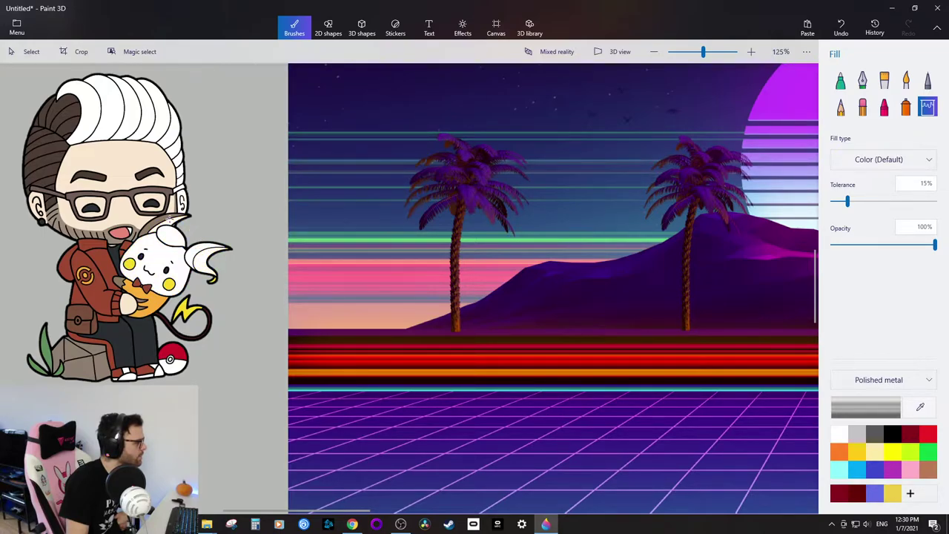
key(ctrl+z)
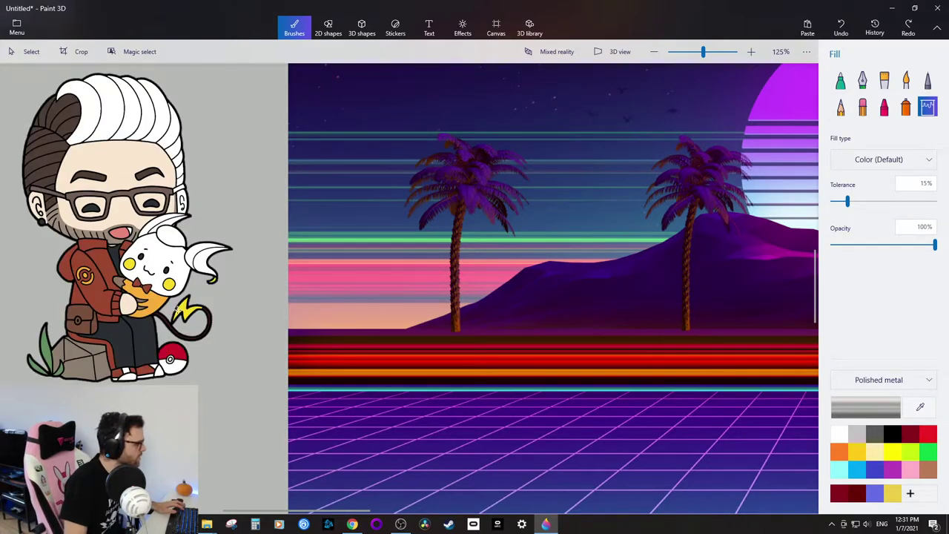
Fill the character's trousers and the creature's lightning-bolt tail with white.
click(140, 348)
click(116, 348)
click(110, 350)
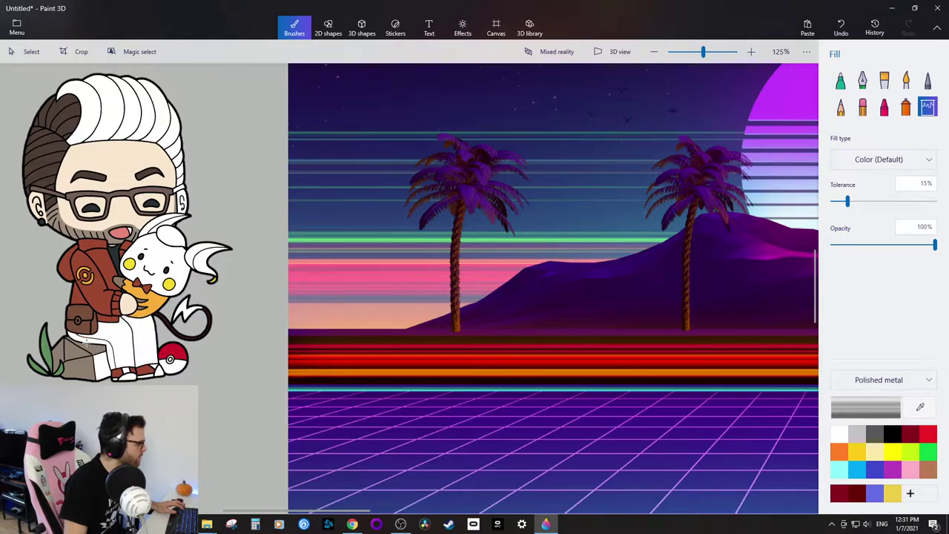
Fill the stone, the grass leaves, the backpack and the upper part of the pouch with white.
click(86, 346)
click(77, 368)
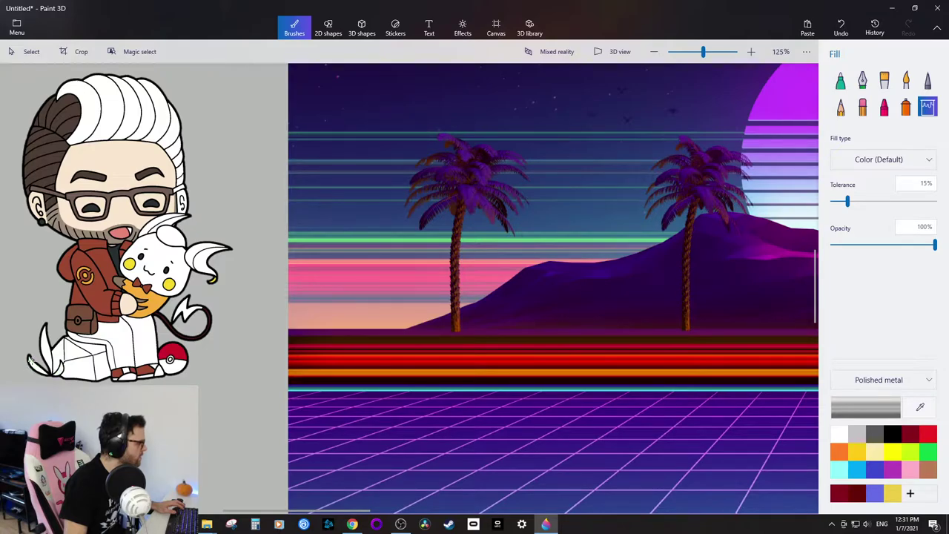
click(63, 267)
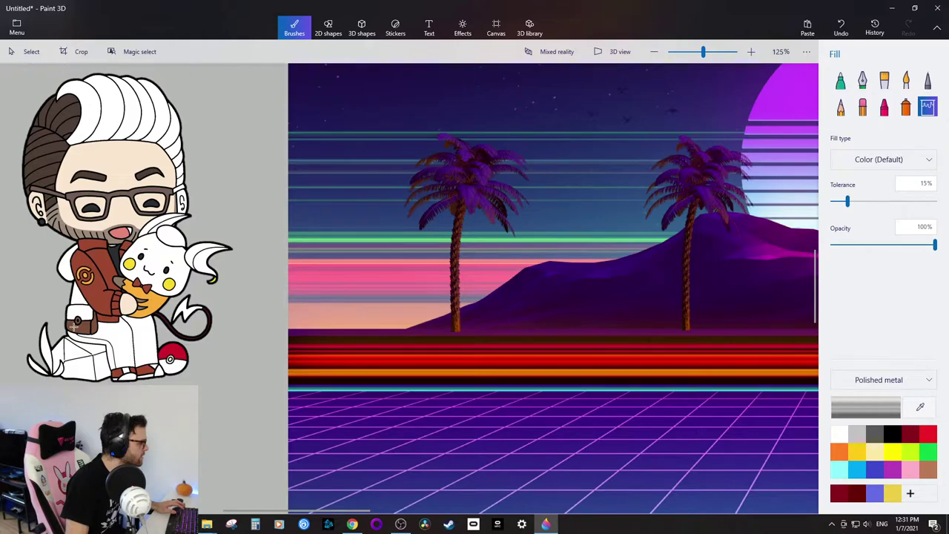
Fill the dark hair sections on the crown and along the side of the chibi character's head with white.
scroll(55, 98, up, 5)
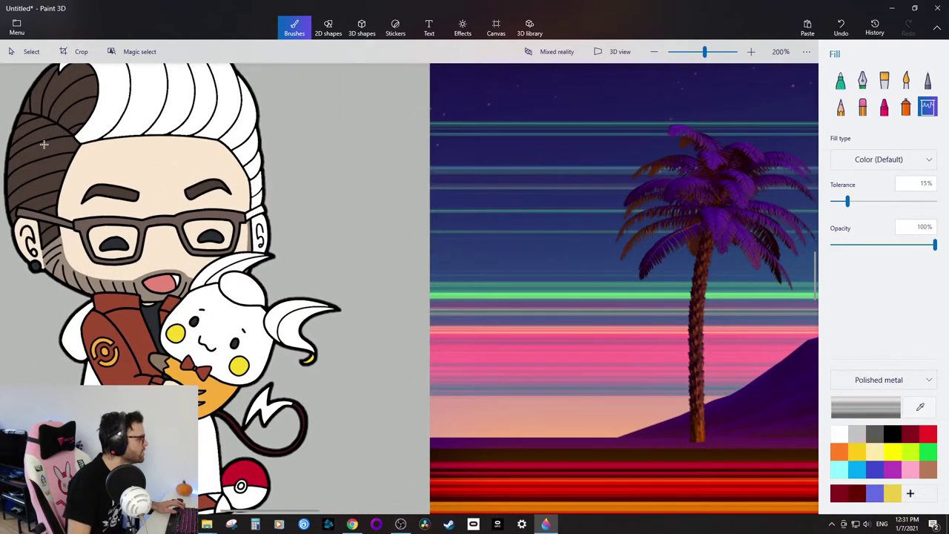
click(40, 92)
click(72, 86)
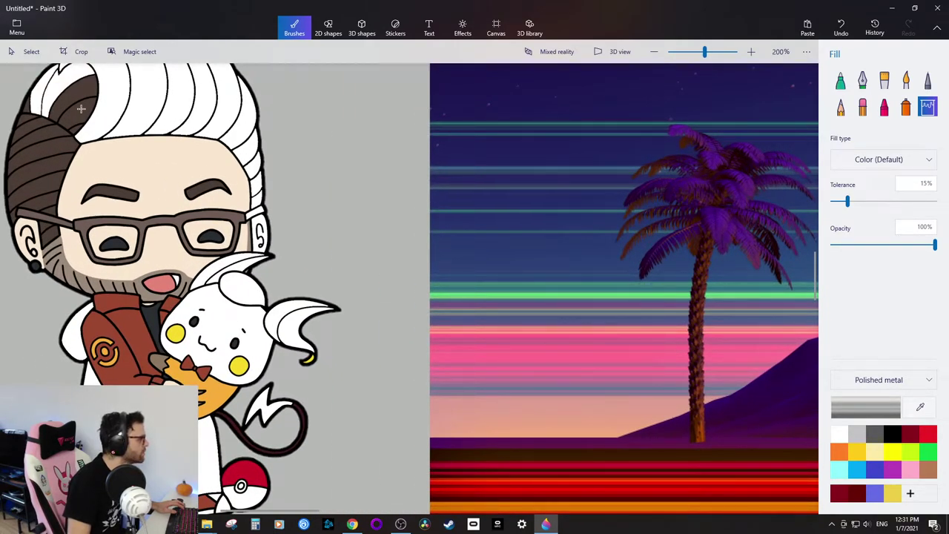
click(81, 108)
click(28, 127)
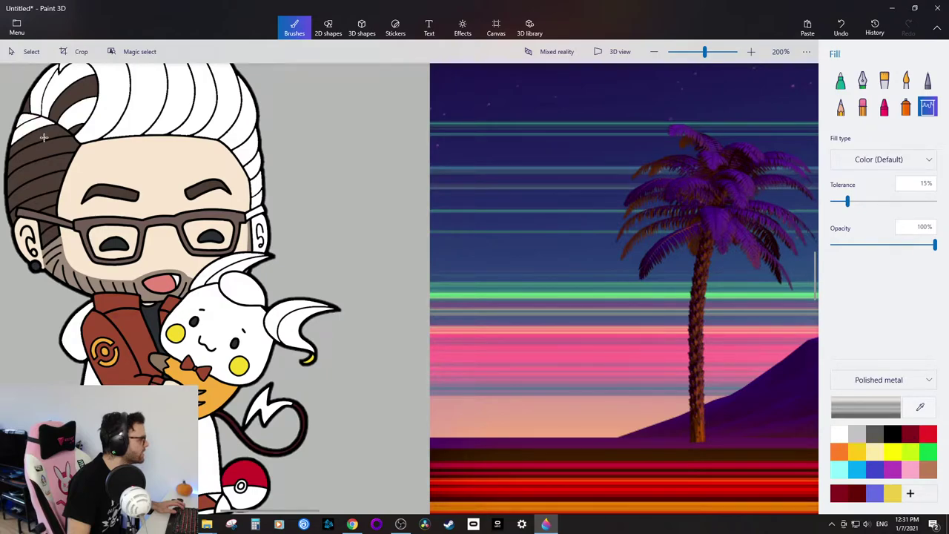
click(46, 146)
click(43, 167)
click(42, 184)
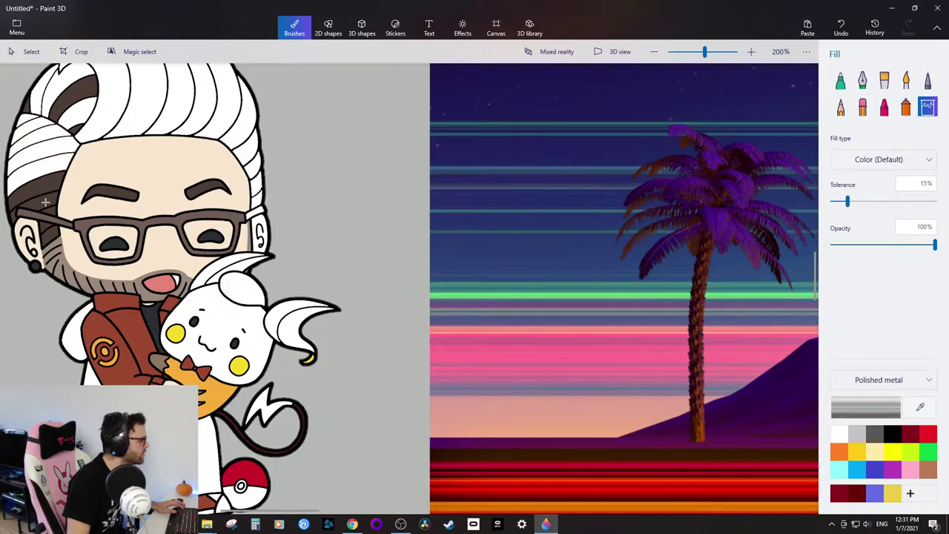
click(46, 201)
click(46, 209)
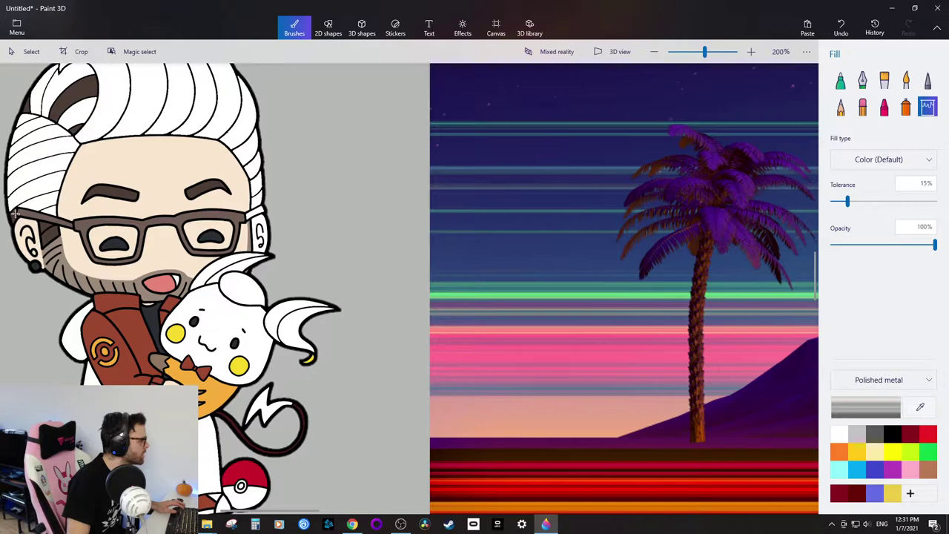
Fill the character's near ear, beard, forehead, lower face and last dark hair lock with white.
click(23, 224)
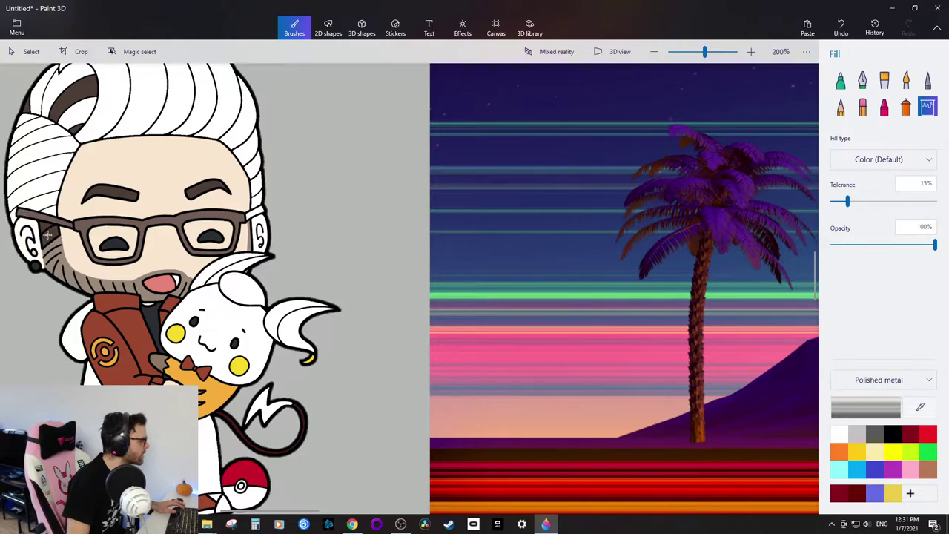
click(62, 259)
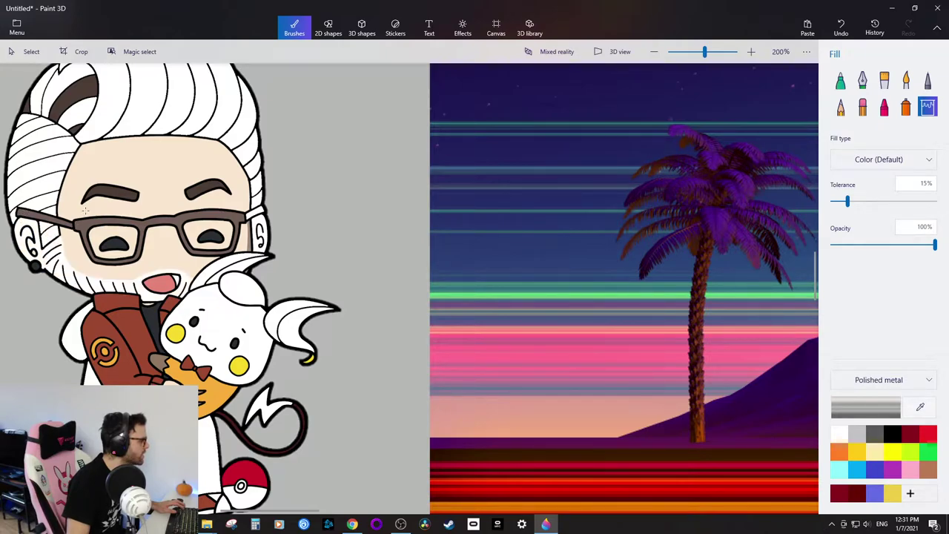
click(104, 170)
click(72, 97)
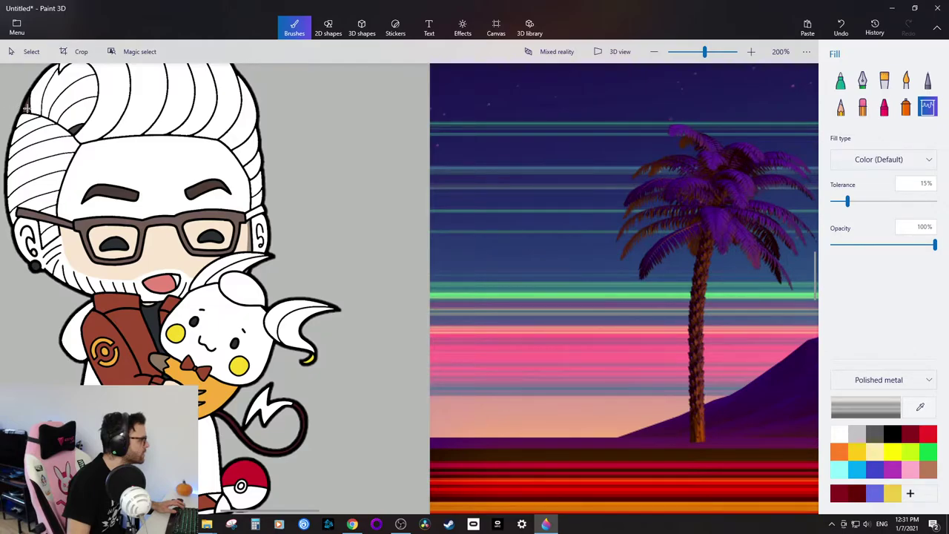
scroll(27, 109, up, 3)
scroll(133, 159, down, 4)
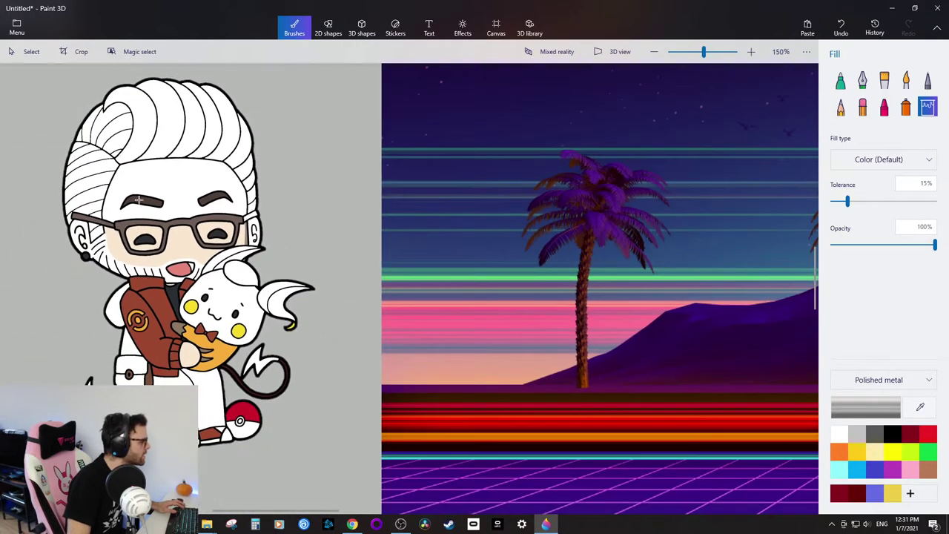
click(117, 249)
scroll(118, 260, up, 3)
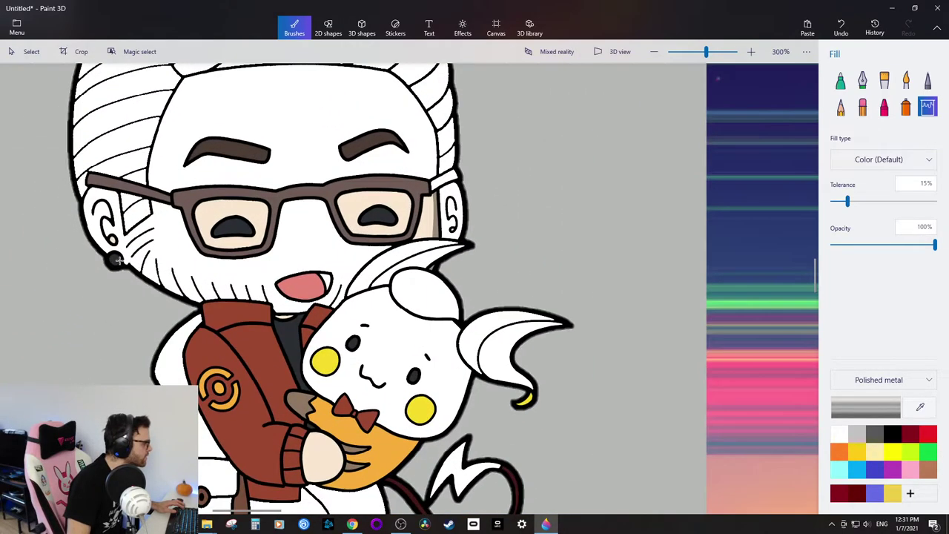
Fill the character's jacket front, sleeve and collar with white.
click(253, 350)
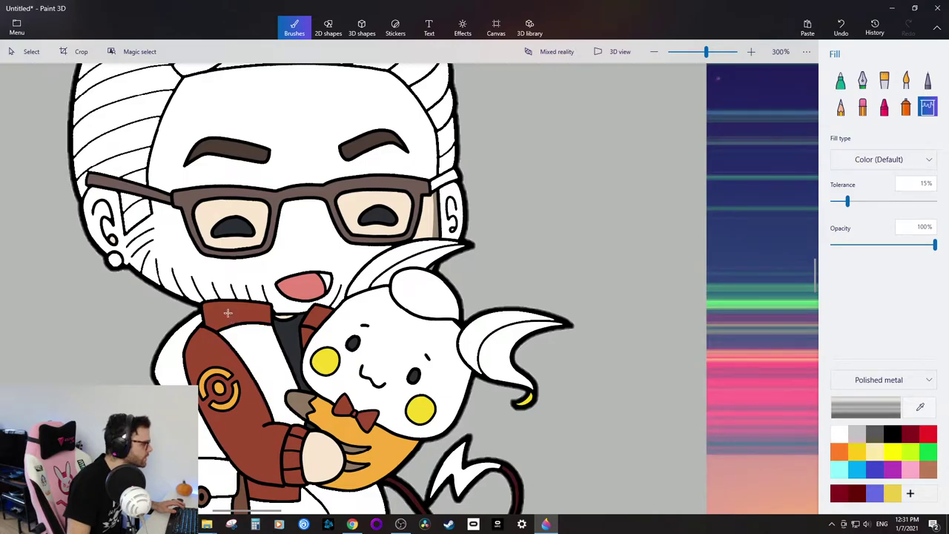
click(203, 357)
click(216, 324)
scroll(268, 432, down, 4)
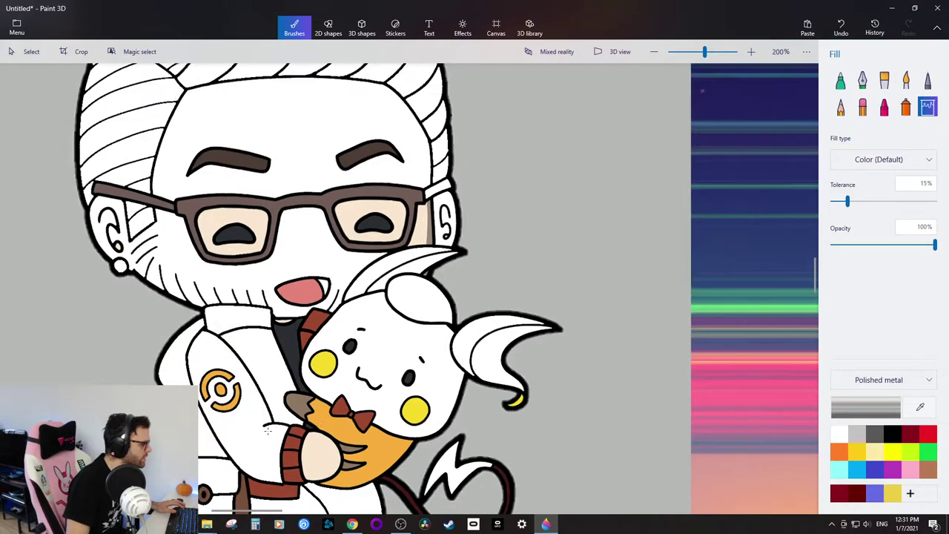
scroll(290, 445, down, 1)
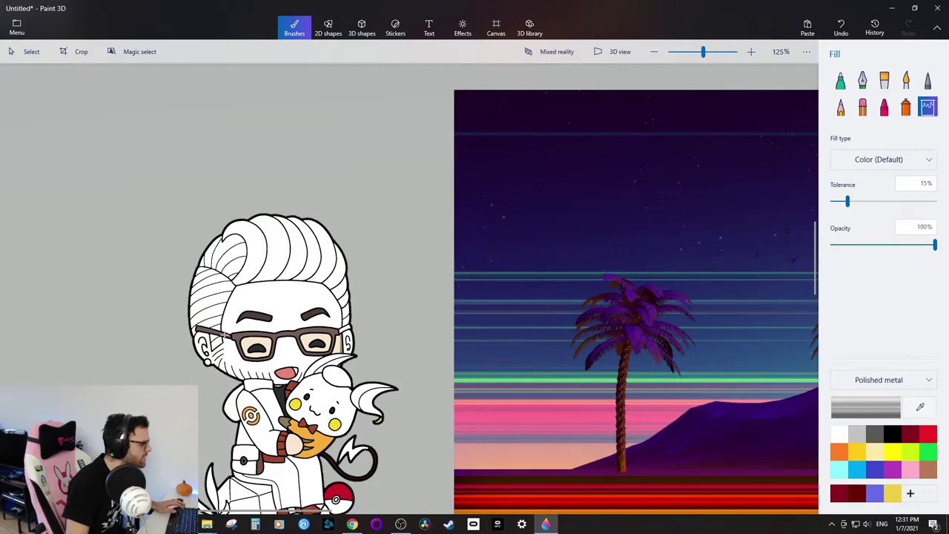
Fill the glasses frame, the red parts of the shoes and the jacket hem with white.
click(332, 330)
scroll(289, 347, down, 2)
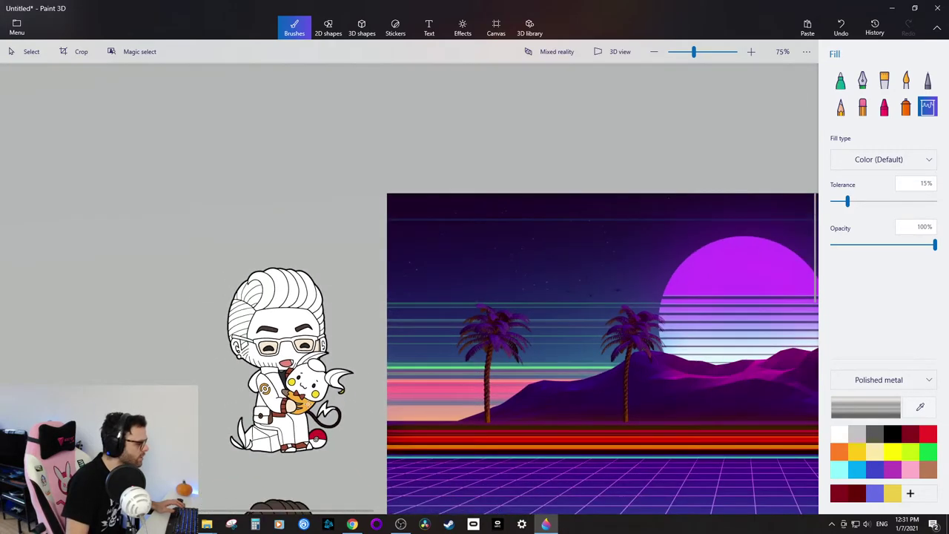
scroll(308, 474, up, 8)
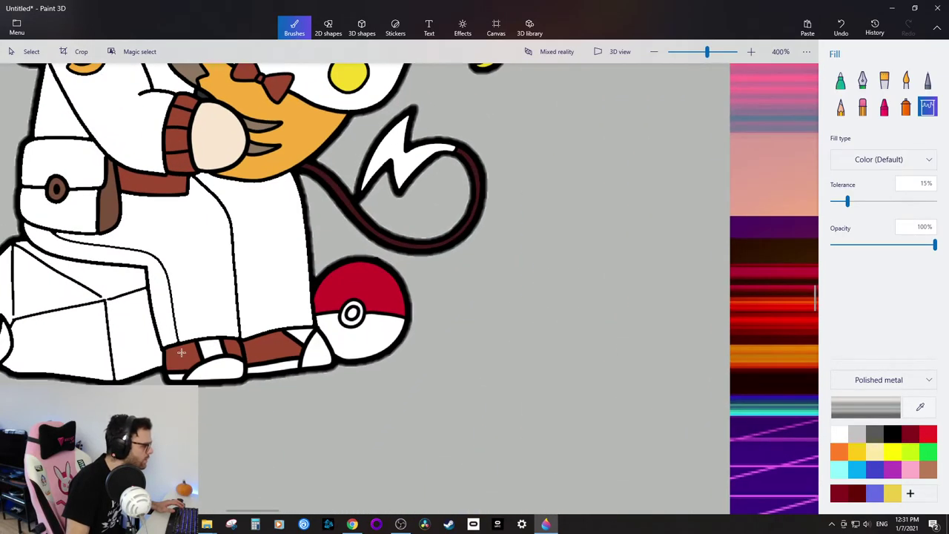
click(182, 353)
click(271, 347)
scroll(223, 347, down, 4)
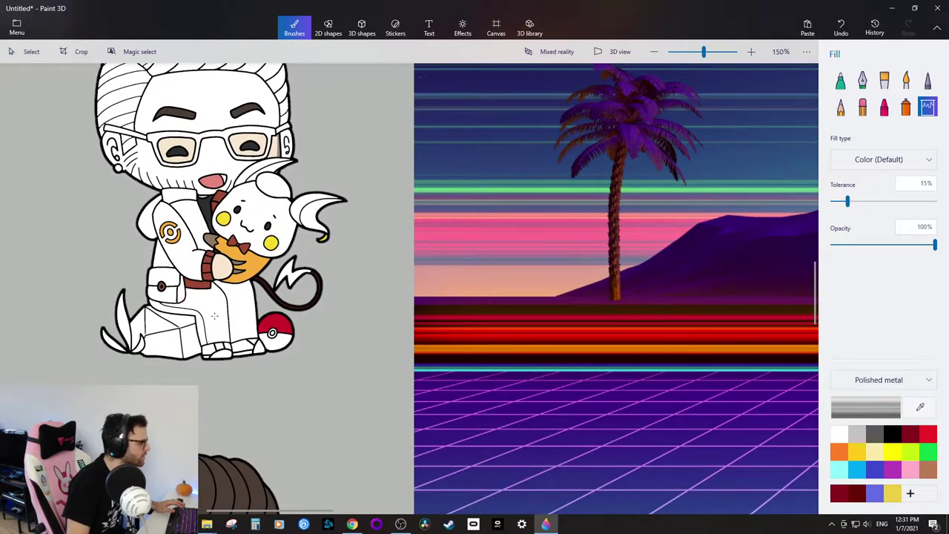
click(188, 282)
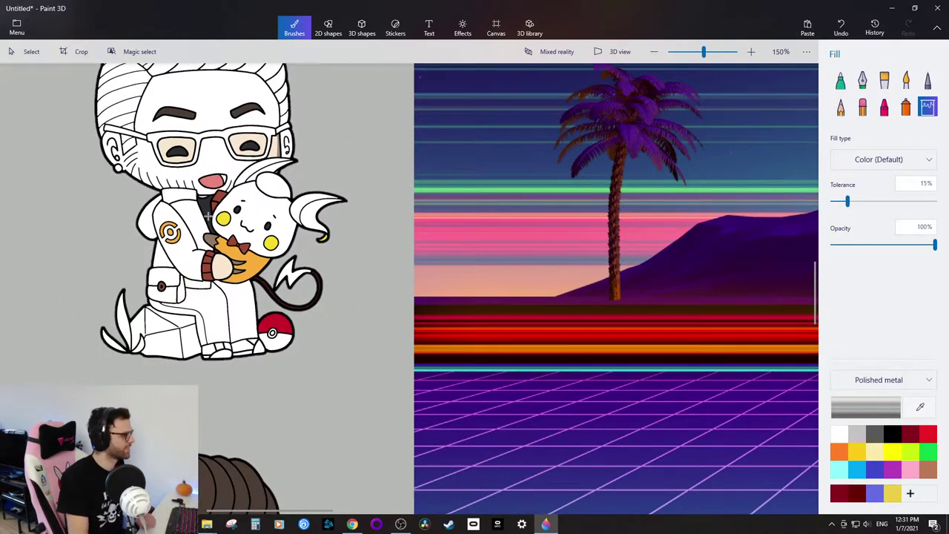
Move the original coloured character up so that it sits on top of the white-filled copy.
scroll(289, 336, down, 3)
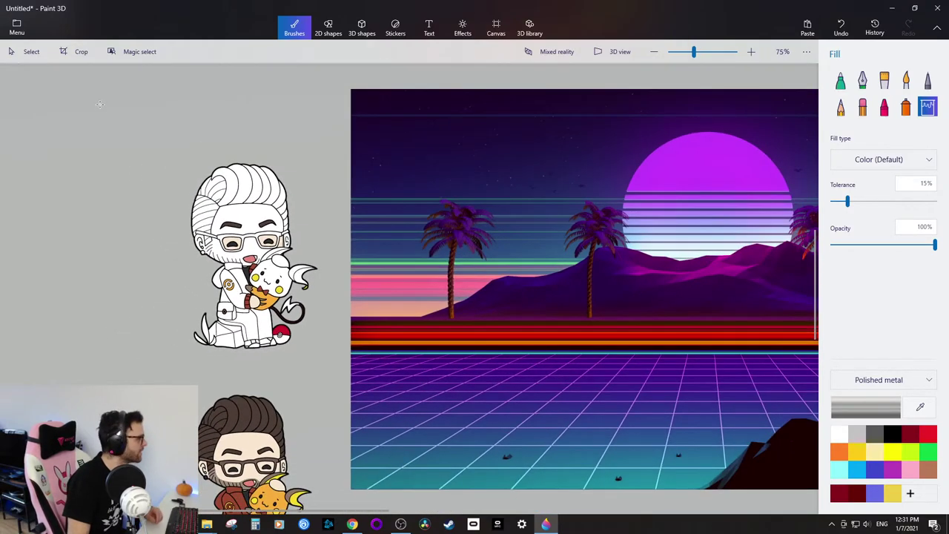
click(31, 51)
scroll(175, 268, down, 1)
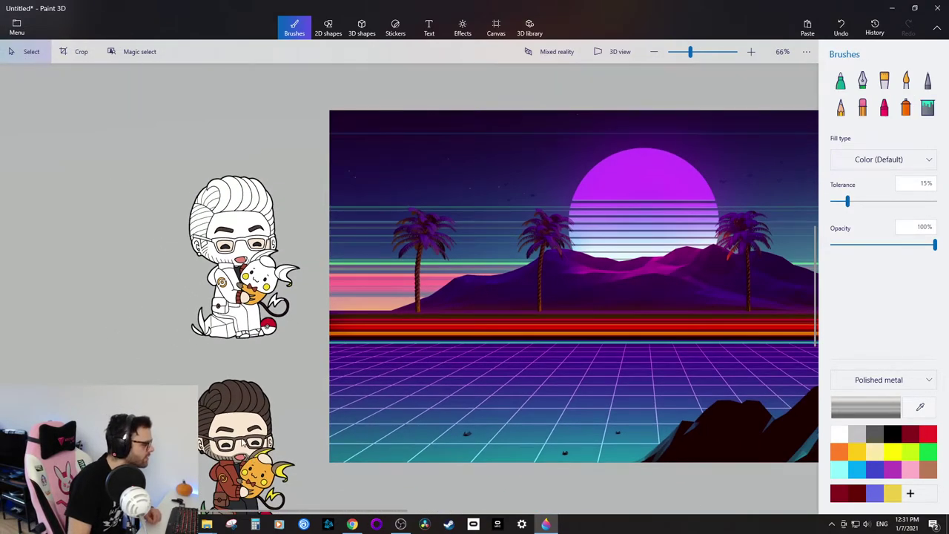
drag(239, 445, 236, 258)
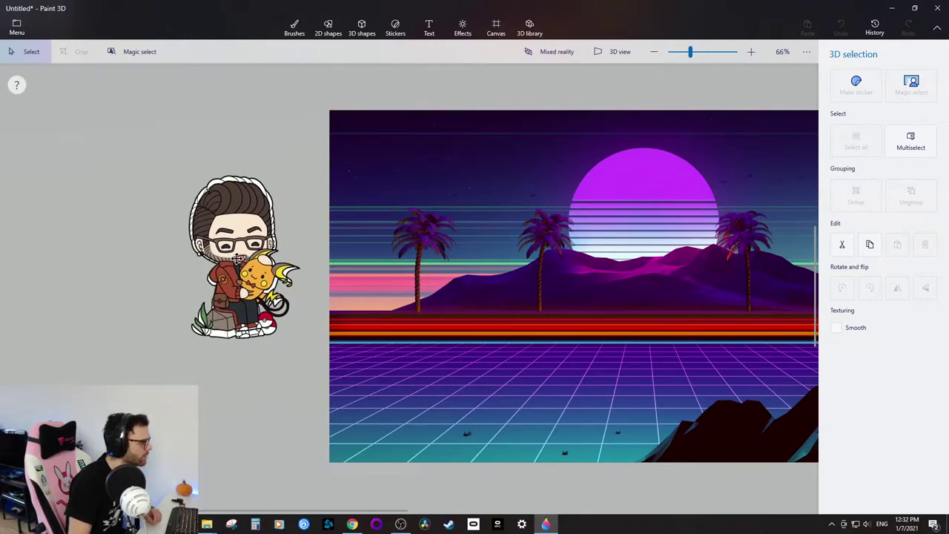
click(240, 248)
click(229, 176)
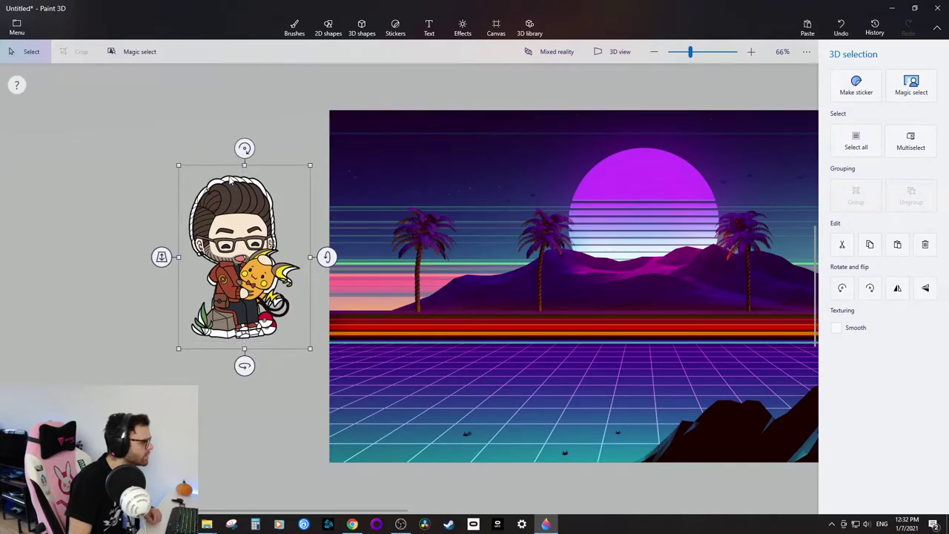
drag(176, 166, 168, 155)
drag(229, 224, 241, 247)
drag(314, 359, 308, 347)
drag(238, 273, 239, 275)
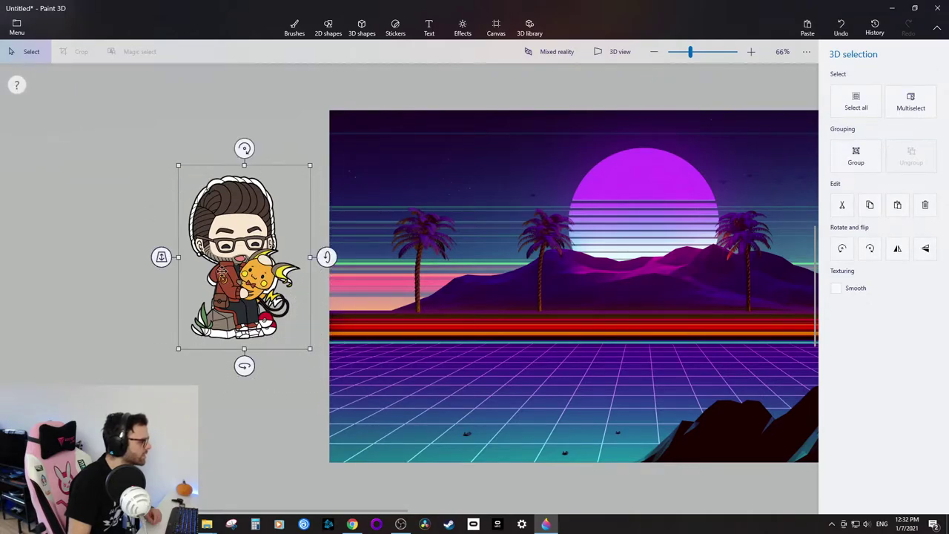
Enlarge the coloured character and its white copy together, and move each of them down beside the wallpaper.
drag(177, 165, 98, 116)
click(197, 383)
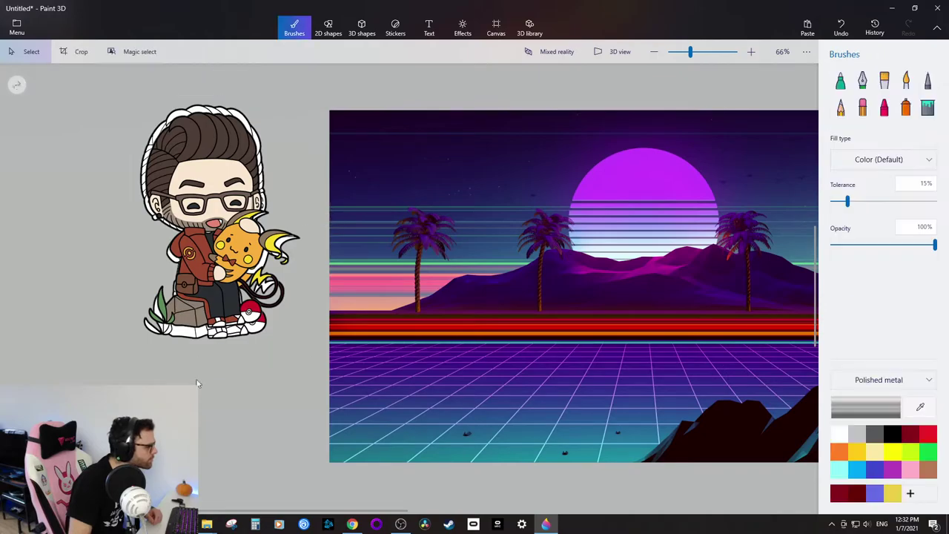
click(235, 266)
drag(215, 242, 215, 267)
click(192, 139)
drag(204, 138, 209, 188)
Enlarge the coloured character slightly and nudge it into alignment over the white copy.
drag(153, 172, 146, 164)
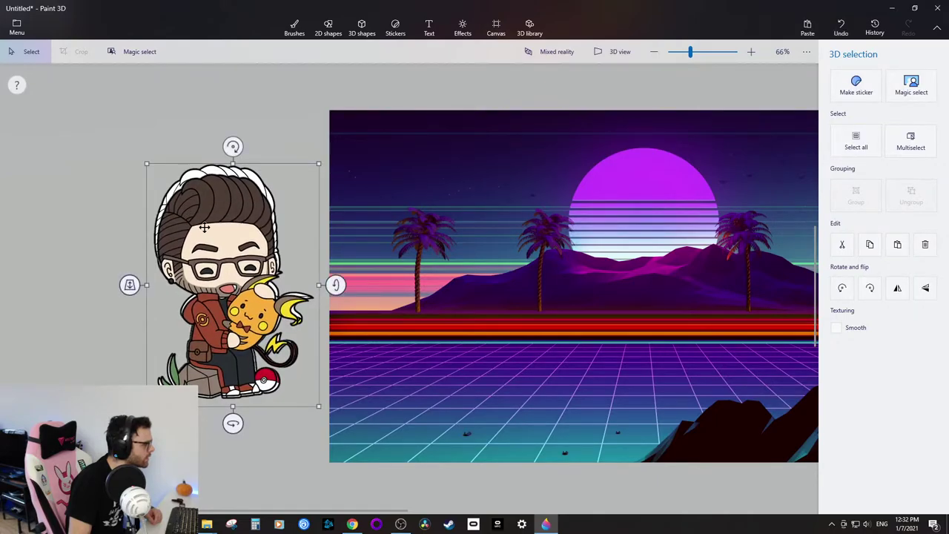
drag(216, 230, 226, 261)
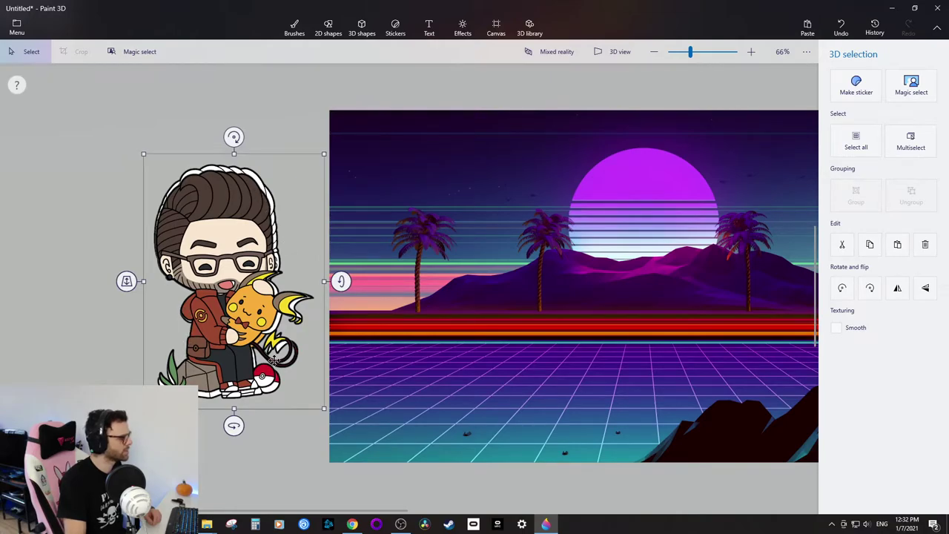
click(63, 164)
drag(93, 119, 296, 434)
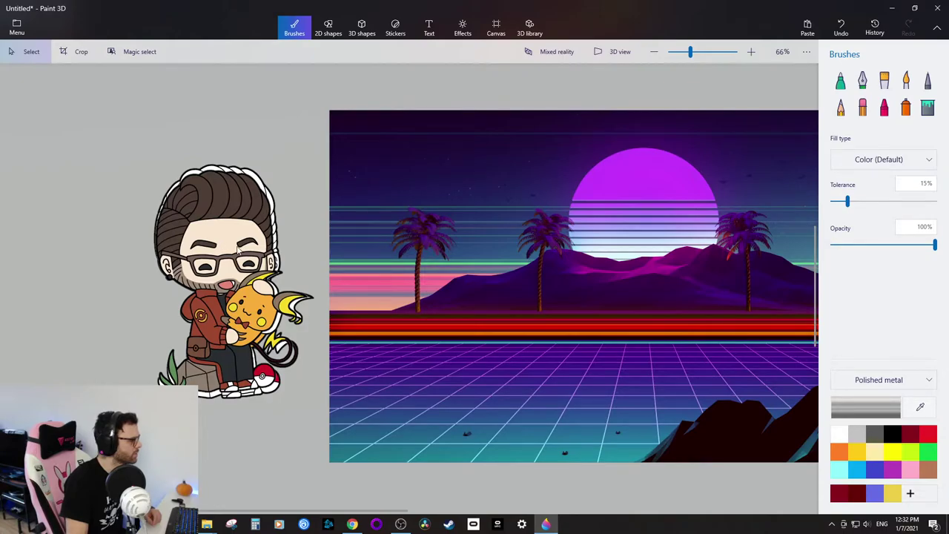
click(237, 251)
click(89, 137)
mouse_move(101, 106)
mouse_down()
mouse_move(218, 254)
mouse_move(312, 424)
mouse_up()
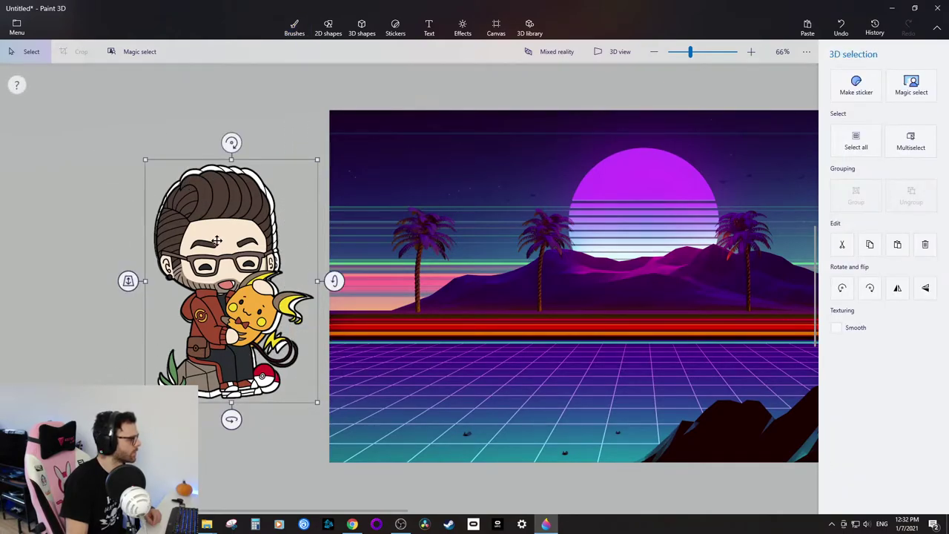
mouse_move(227, 236)
mouse_down()
mouse_move(222, 229)
mouse_move(230, 236)
mouse_up()
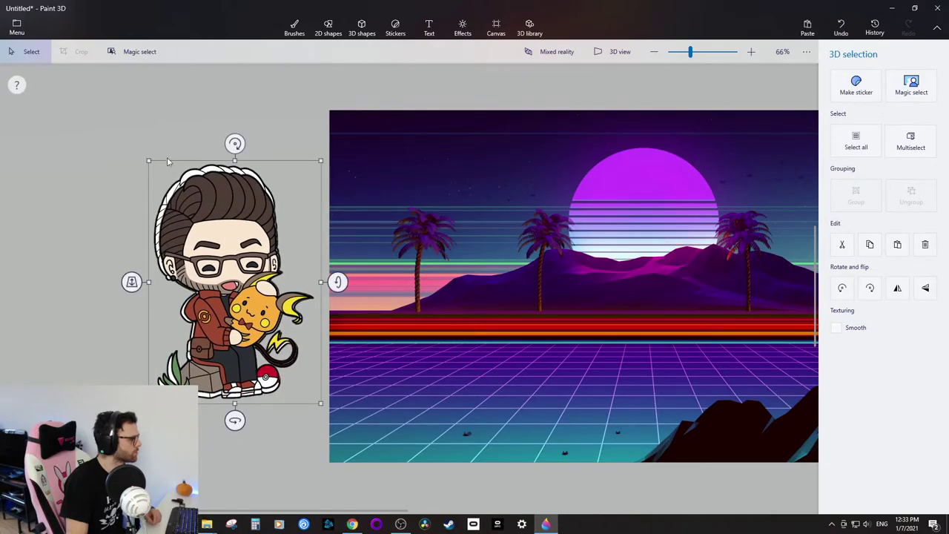
Select the coloured character and its white copy together and move them onto the wallpaper's lower-left corner.
drag(146, 130, 278, 293)
mouse_move(120, 150)
mouse_down()
mouse_move(153, 214)
mouse_move(312, 419)
mouse_up()
drag(229, 238, 227, 240)
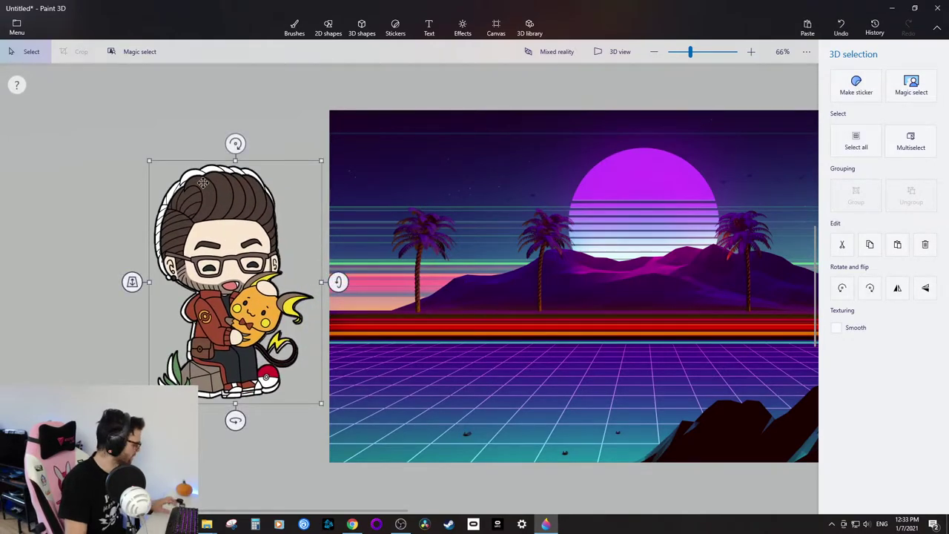
key(ctrl)
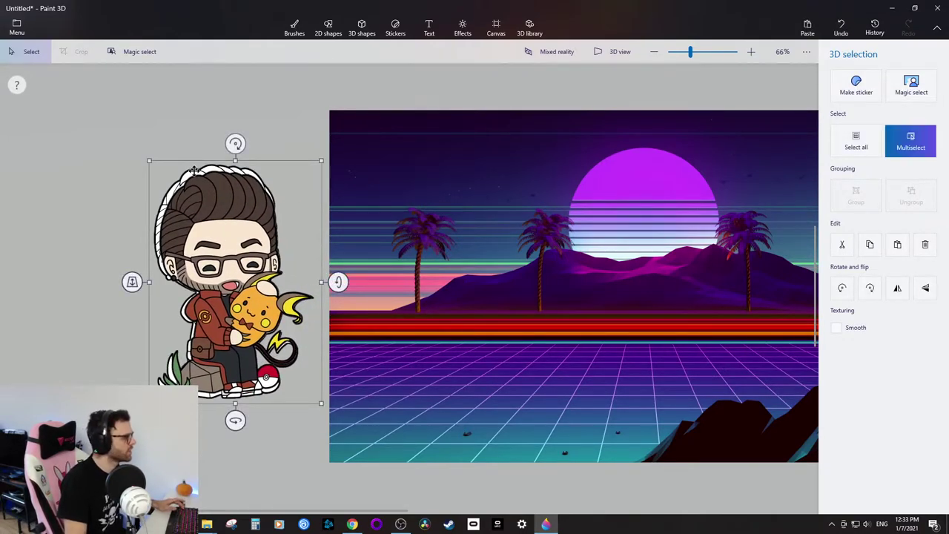
click(194, 171)
drag(235, 255, 403, 312)
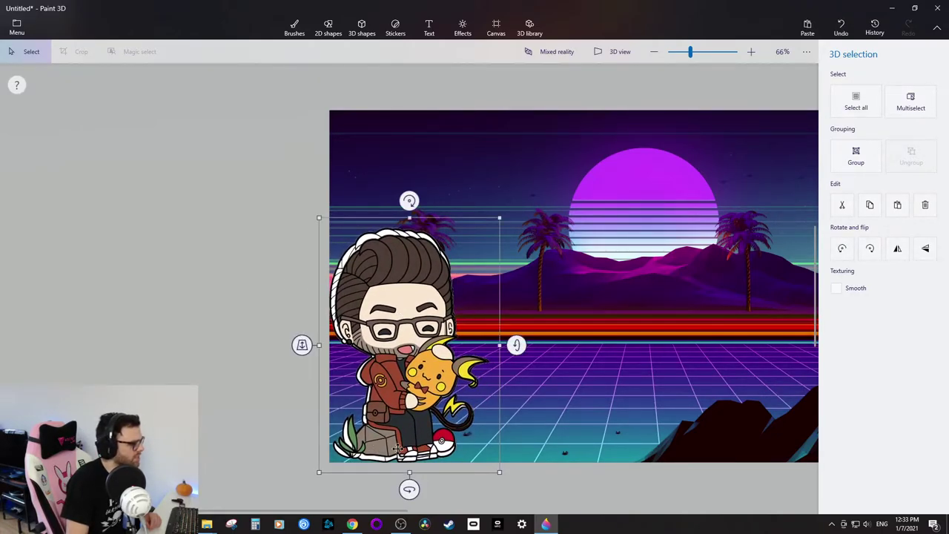
Enlarge the selected pair of characters slightly, keeping their lower-left corner in place on the wallpaper.
drag(500, 218, 326, 208)
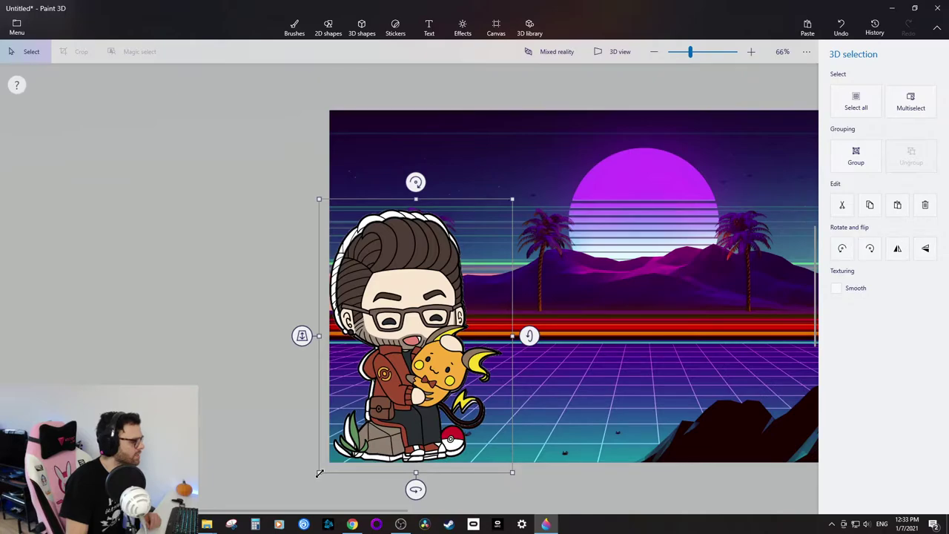
drag(319, 473, 300, 442)
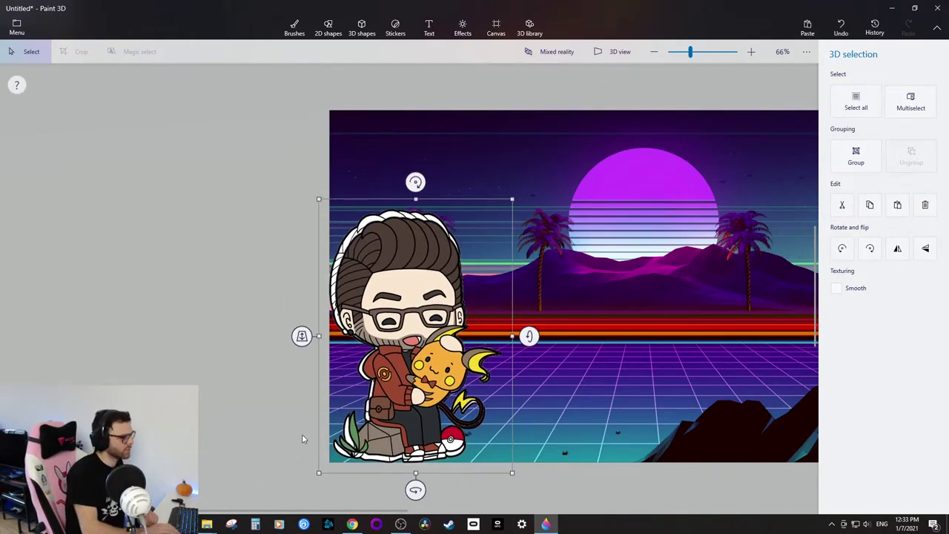
Enlarge the coloured character and its white copy together a little more, anchored at the wallpaper's lower-left corner.
click(302, 436)
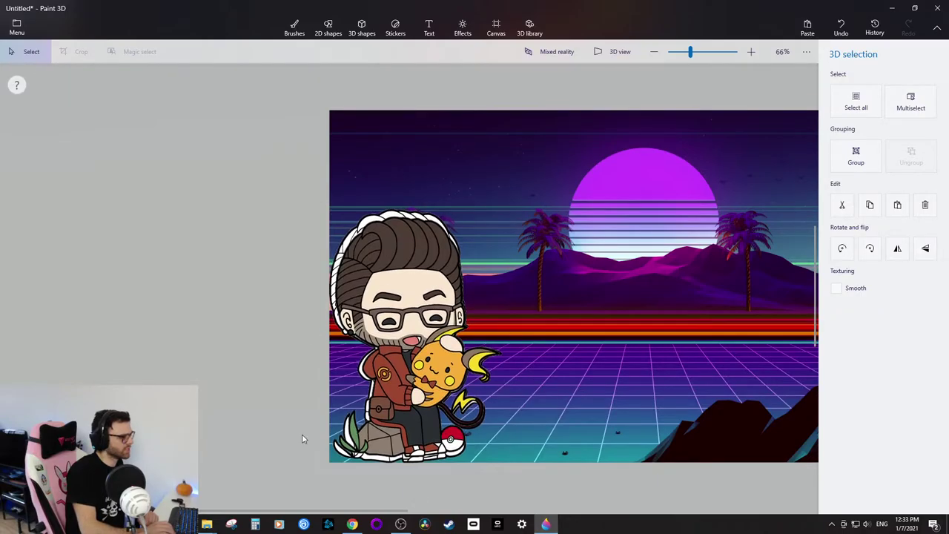
scroll(295, 289, up, 3)
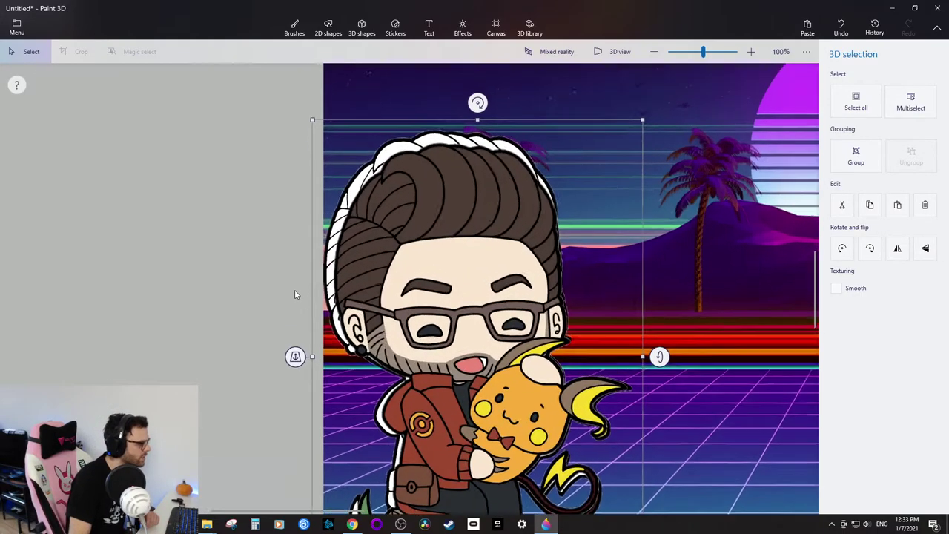
scroll(294, 294, up, 4)
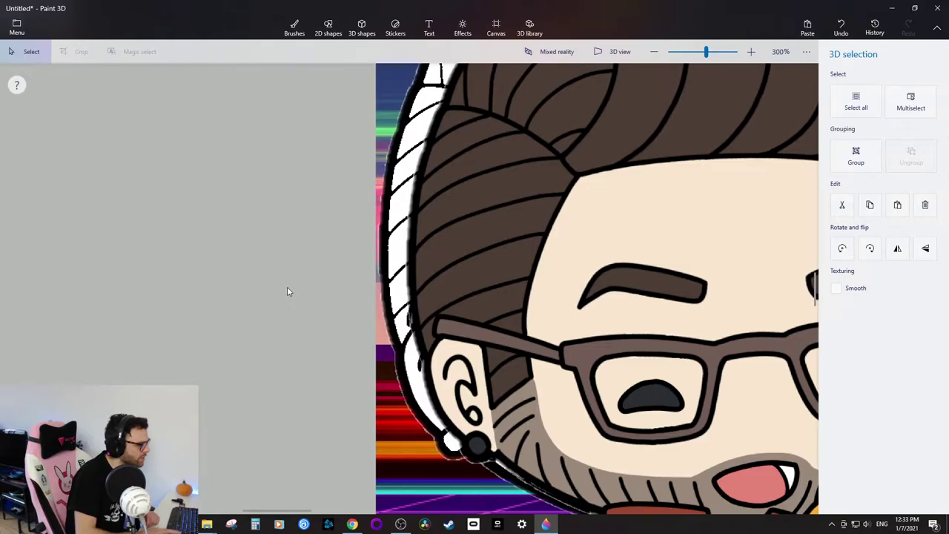
scroll(451, 368, down, 4)
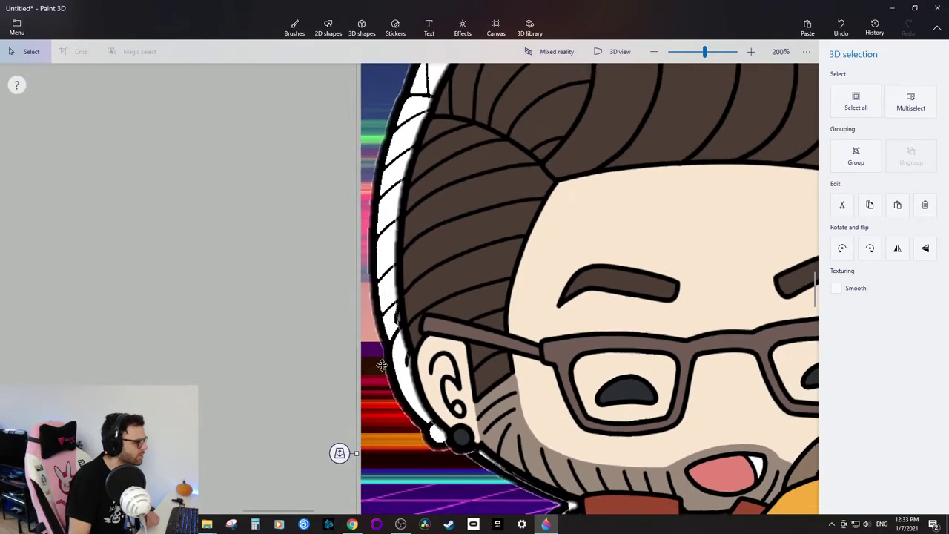
scroll(437, 450, down, 3)
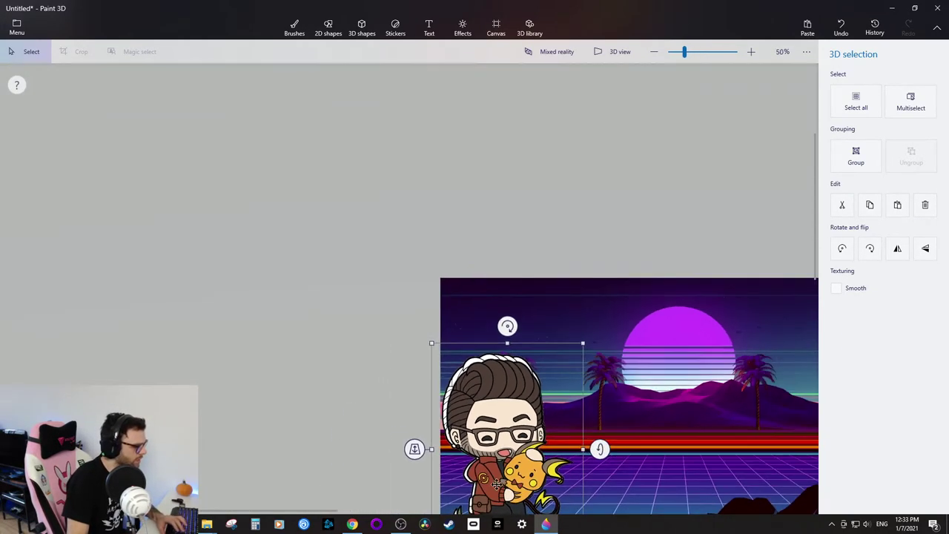
scroll(369, 430, up, 1)
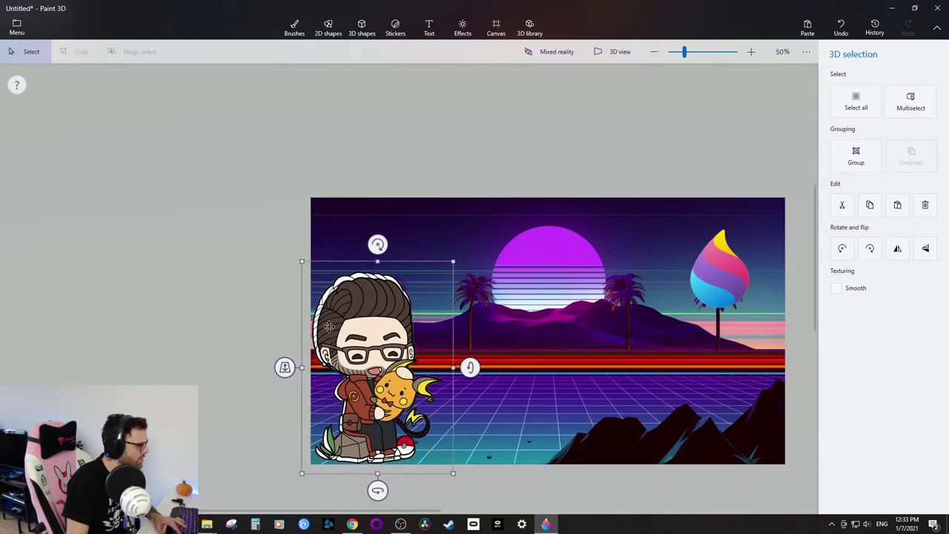
key(Escape)
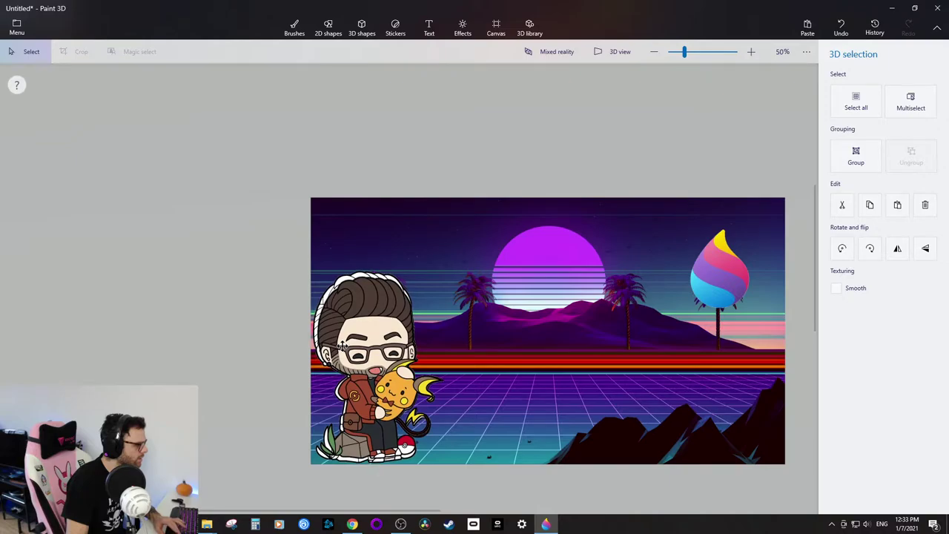
click(320, 336)
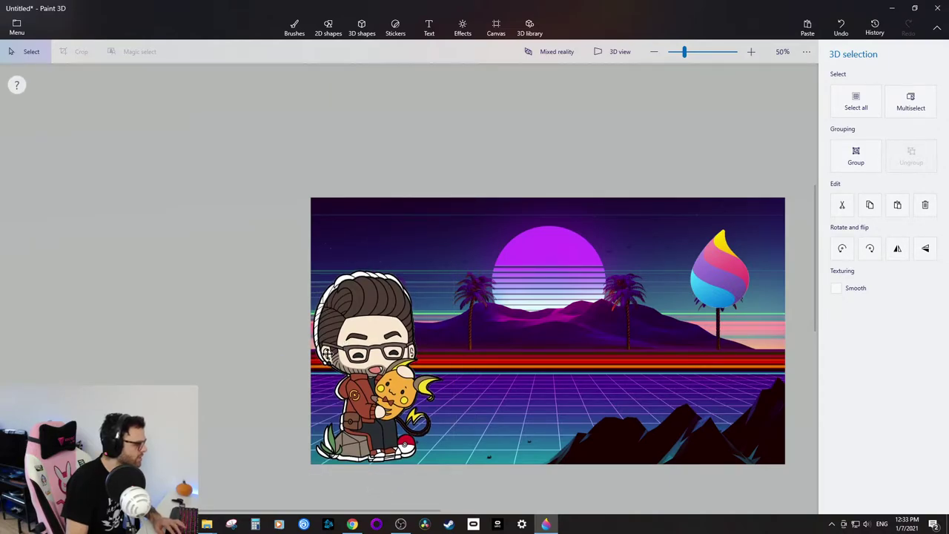
drag(453, 262, 500, 276)
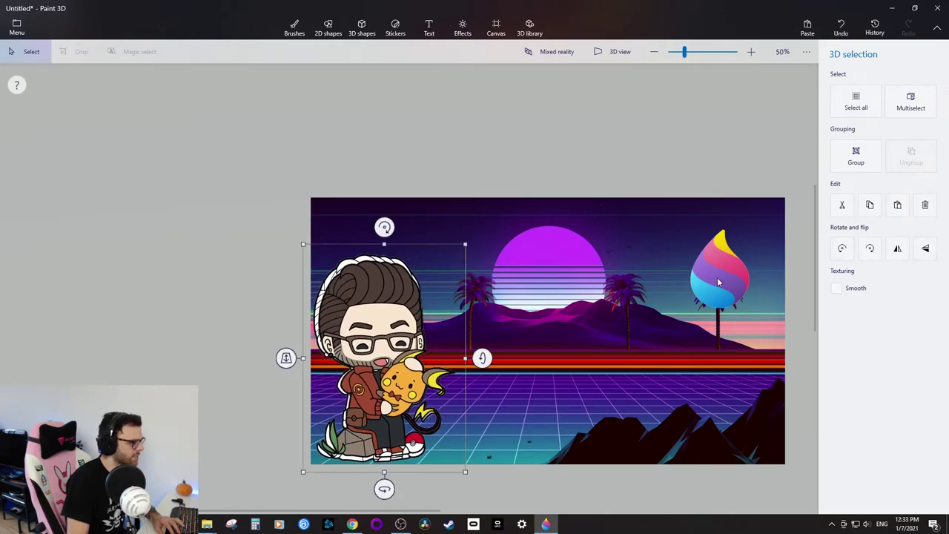
Try the drop logo at a larger size over the sun in the middle of the wallpaper.
click(717, 281)
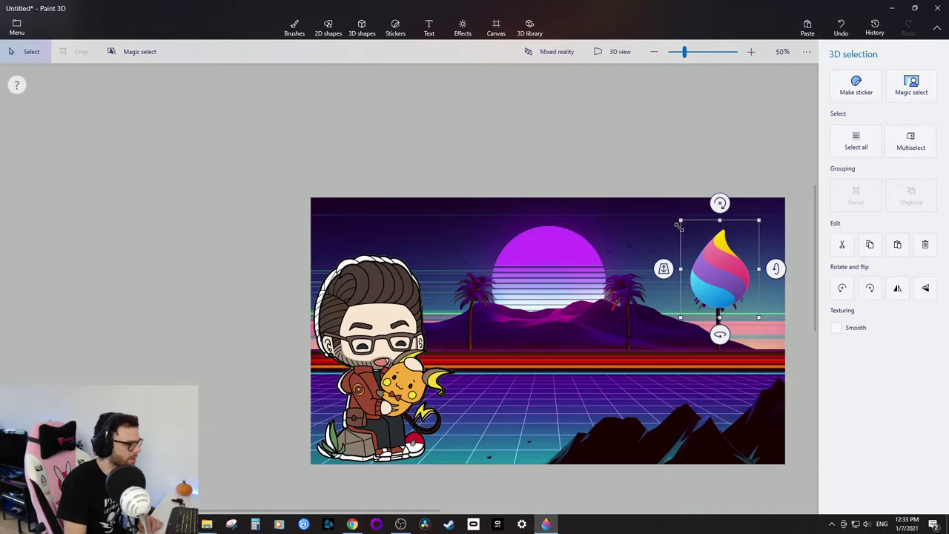
mouse_move(679, 220)
mouse_down()
mouse_move(562, 149)
mouse_move(591, 166)
mouse_up()
drag(693, 259, 738, 404)
drag(657, 294, 699, 343)
mouse_move(748, 400)
mouse_down()
mouse_move(759, 254)
mouse_move(757, 272)
mouse_move(746, 262)
mouse_move(545, 267)
mouse_move(550, 299)
mouse_move(620, 370)
mouse_move(563, 287)
mouse_up()
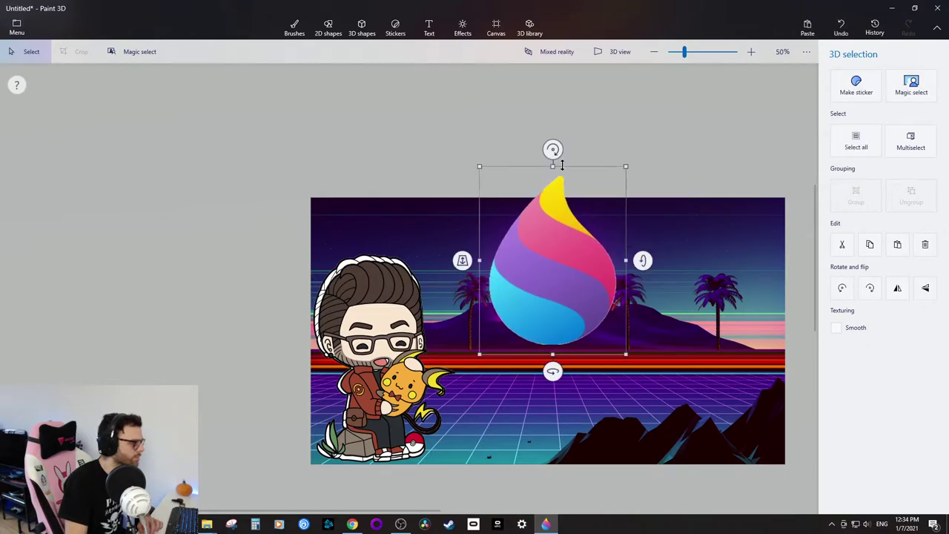
drag(478, 166, 504, 200)
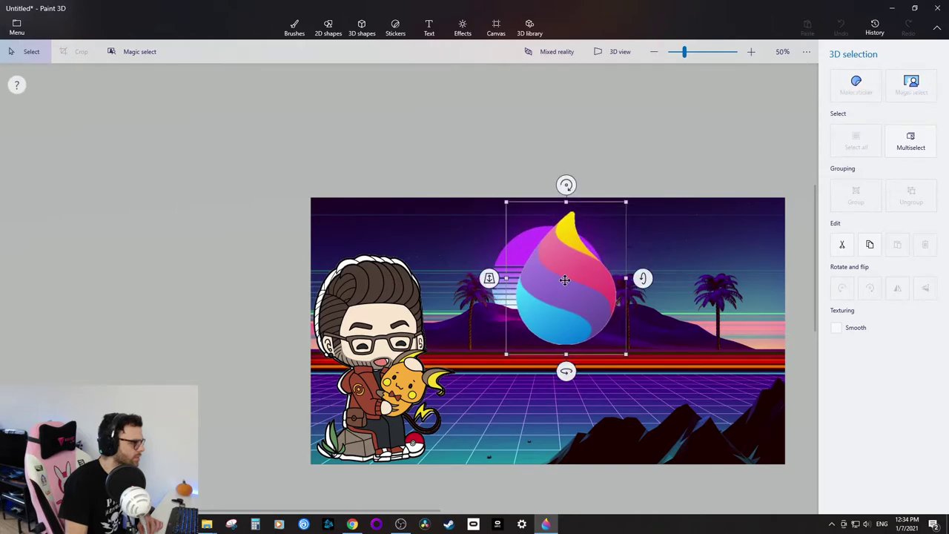
drag(564, 278, 547, 261)
Move the drop logo into the wallpaper's upper-right corner, shrink it above the palm tree, and deselect it.
mouse_move(548, 261)
mouse_down()
mouse_move(617, 280)
mouse_move(740, 364)
mouse_move(734, 404)
mouse_move(731, 265)
mouse_up()
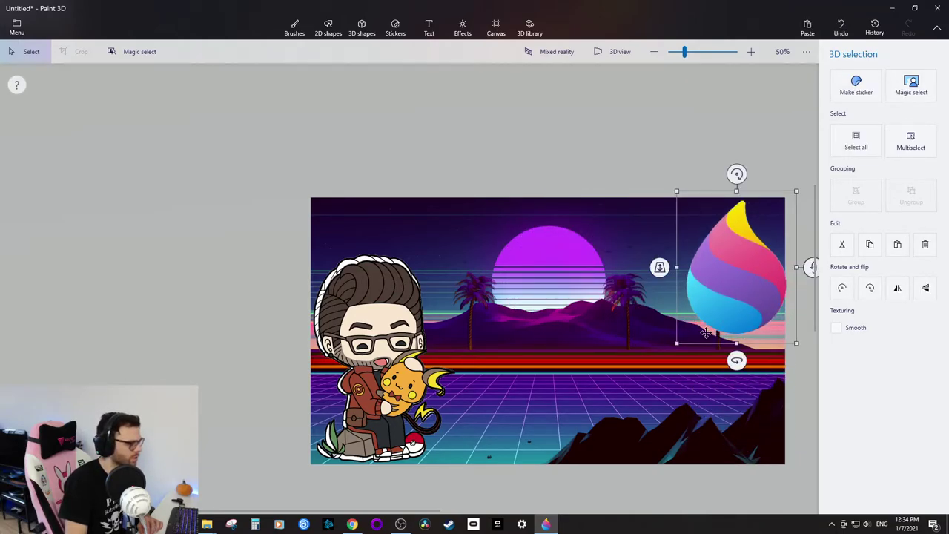
drag(674, 344, 750, 253)
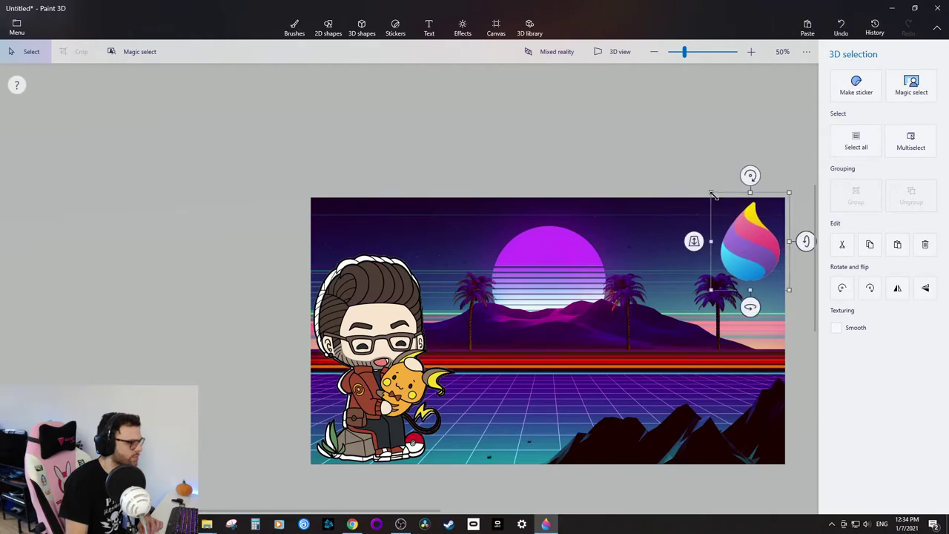
click(658, 162)
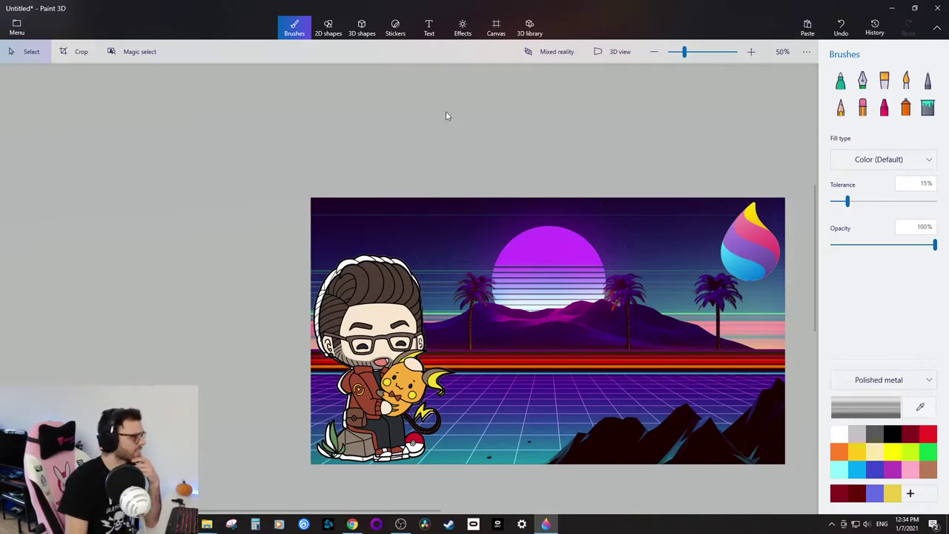
Add a 2D text box over the sun containing a short sentence that introduces the presenter by first name.
click(430, 31)
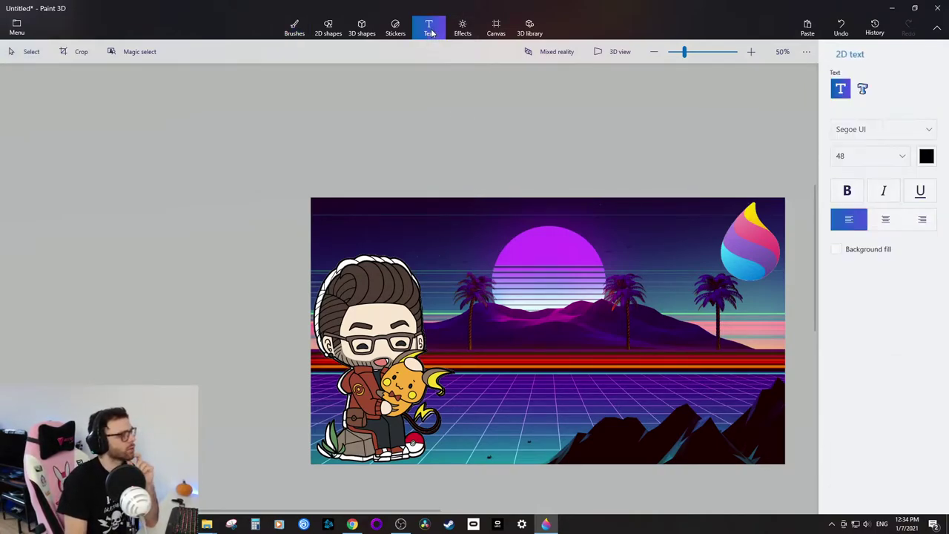
click(863, 90)
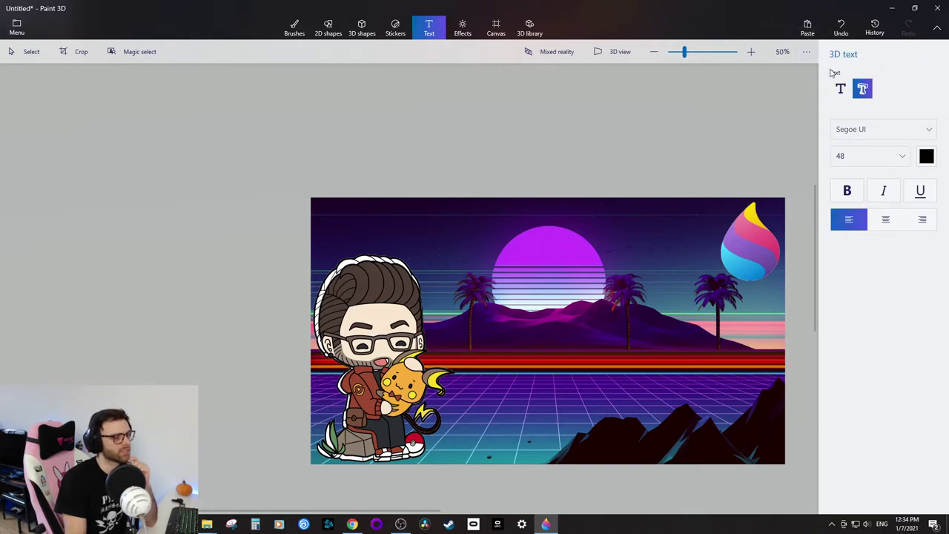
click(840, 90)
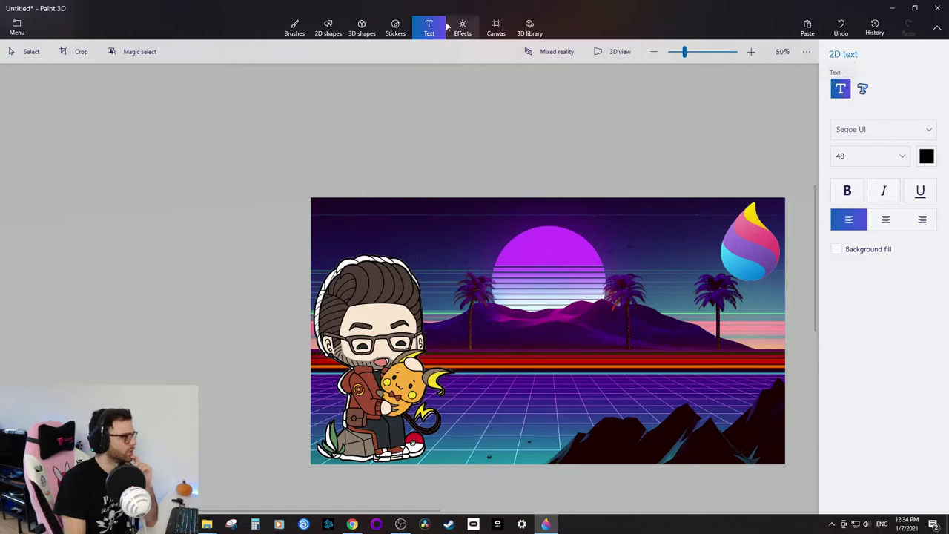
drag(444, 231, 699, 365)
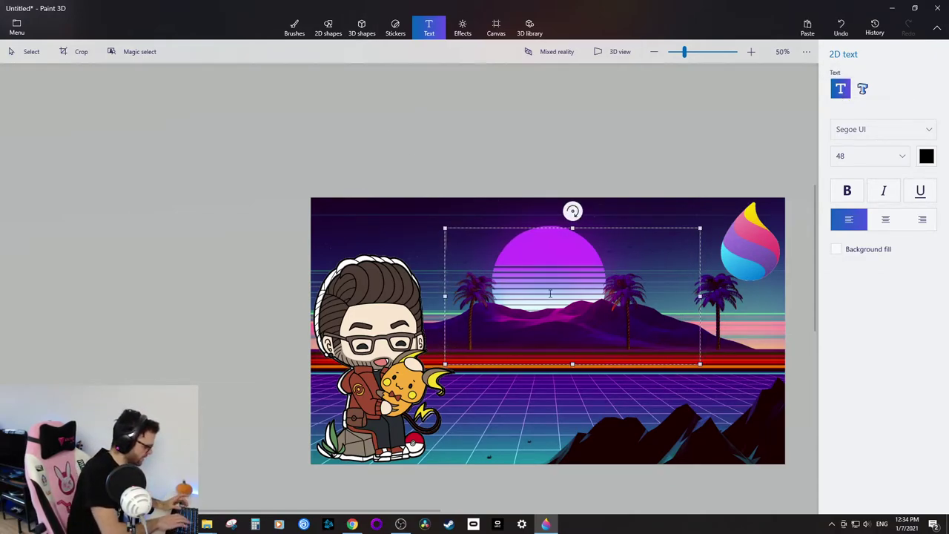
text(oli is my nam)
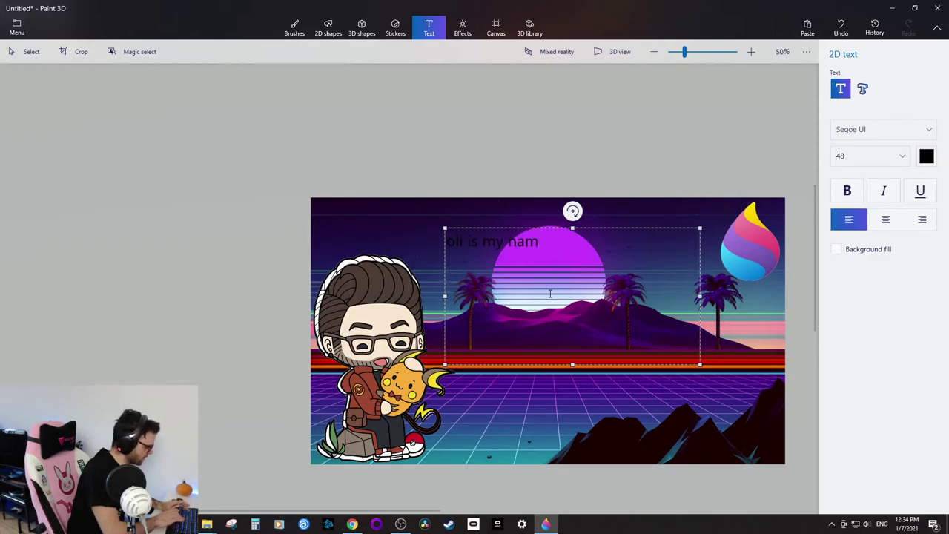
text(e)
Format the whole 2D text sentence at size 130 in bold white and place it on the canvas.
key(ctrl+a)
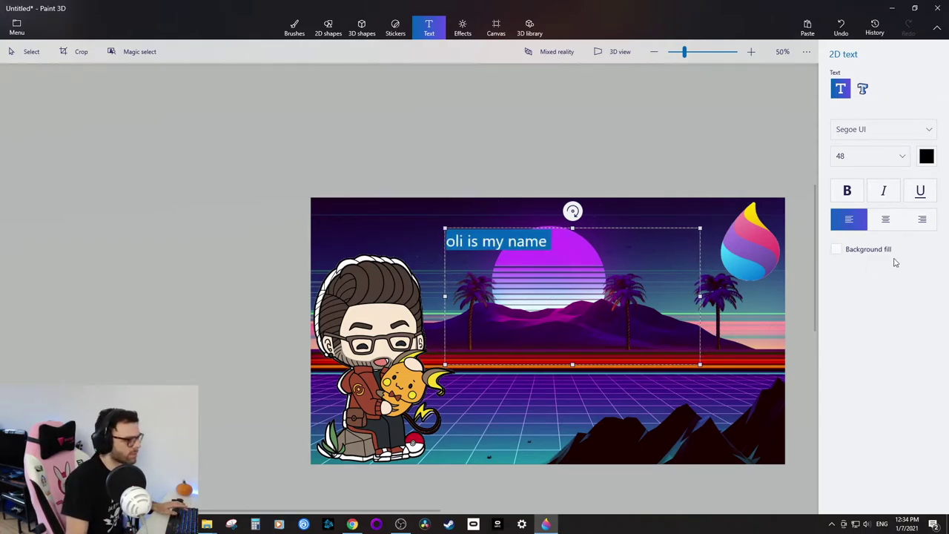
click(870, 158)
click(881, 211)
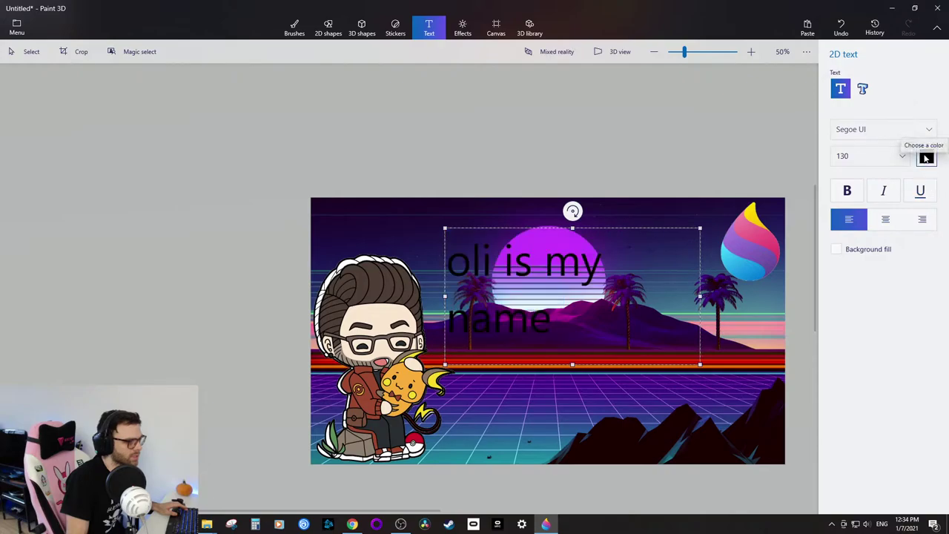
click(927, 158)
drag(581, 340, 472, 263)
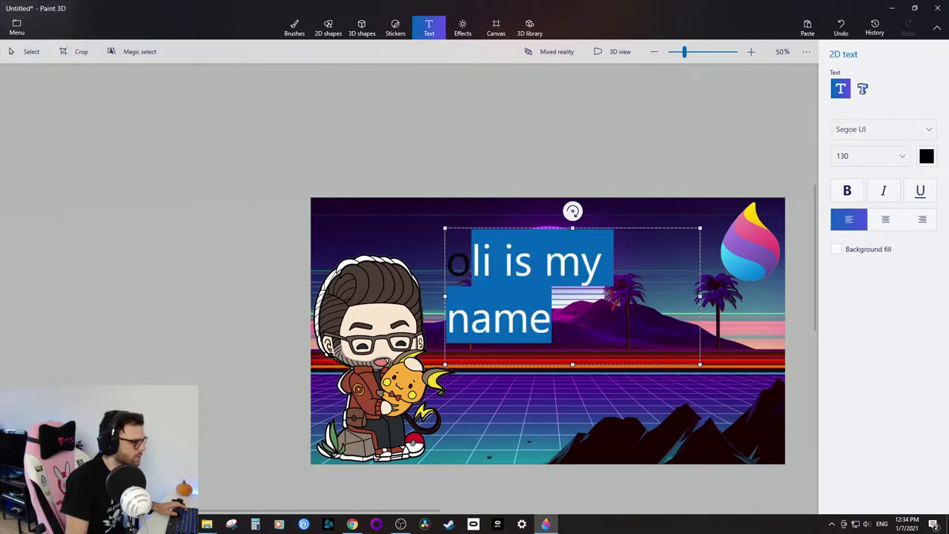
click(849, 219)
drag(458, 263, 448, 263)
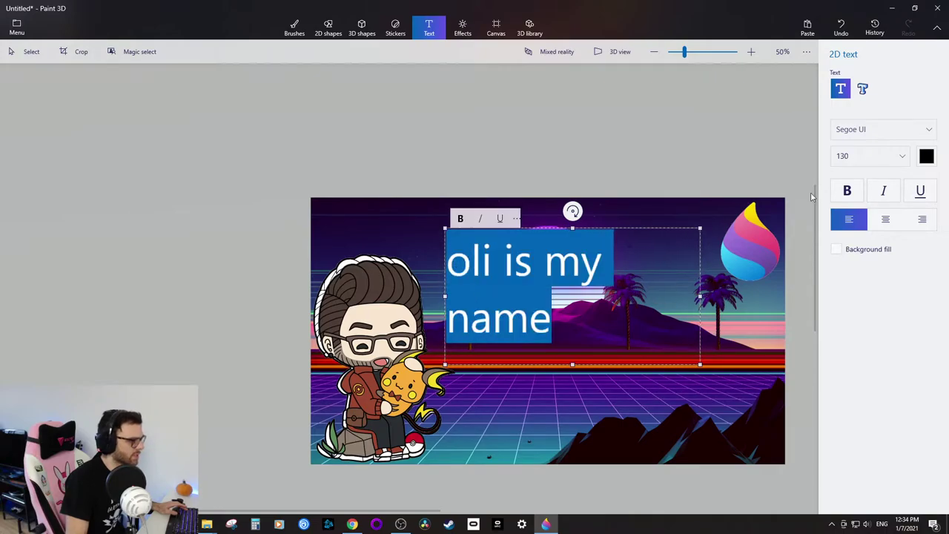
click(926, 156)
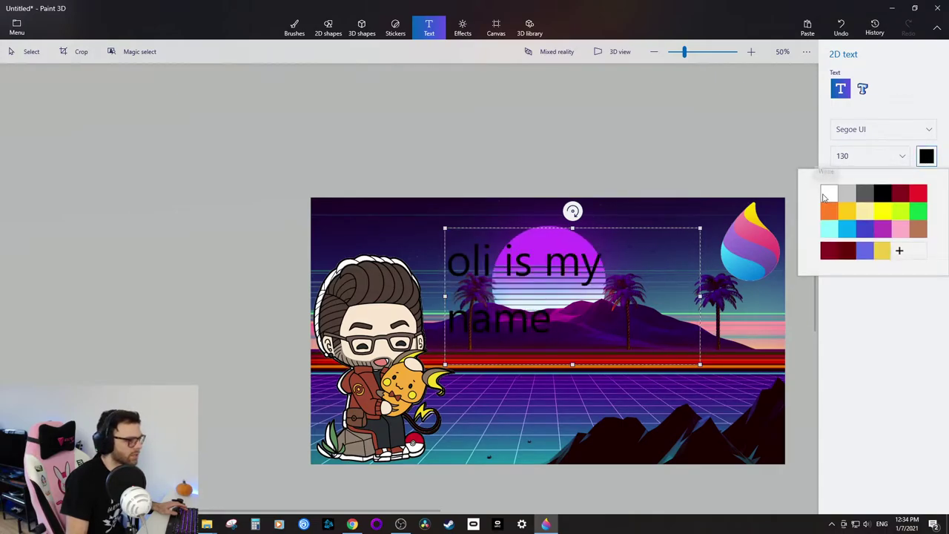
click(828, 192)
click(848, 191)
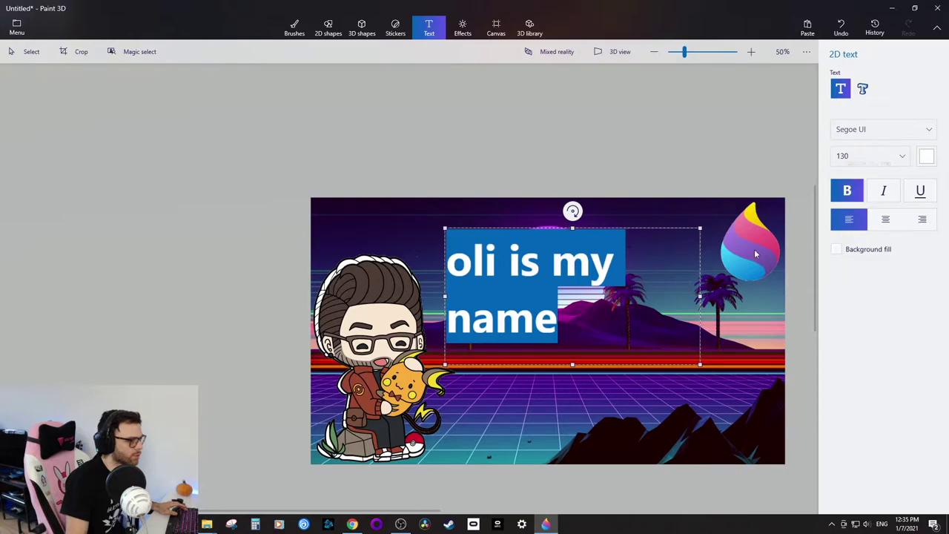
click(412, 237)
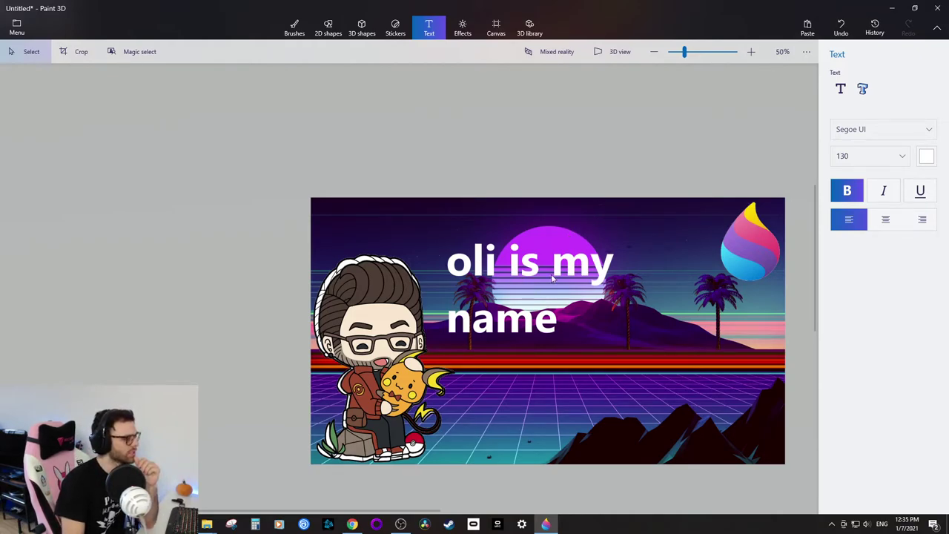
Try to move the placed 2D text with an area selection, and undo both the move and the text.
drag(468, 268, 450, 282)
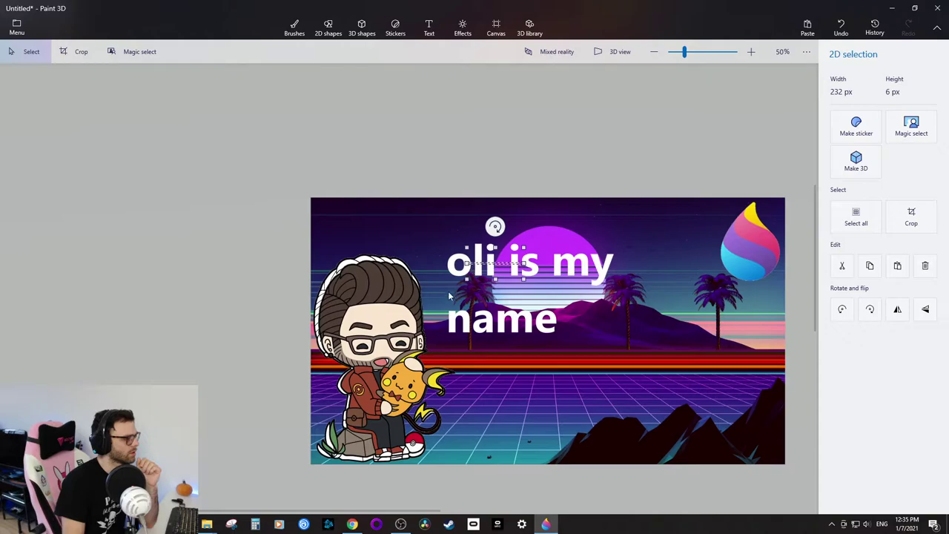
key(Escape)
drag(435, 229, 634, 353)
drag(581, 273, 621, 279)
key(ctrl+z)
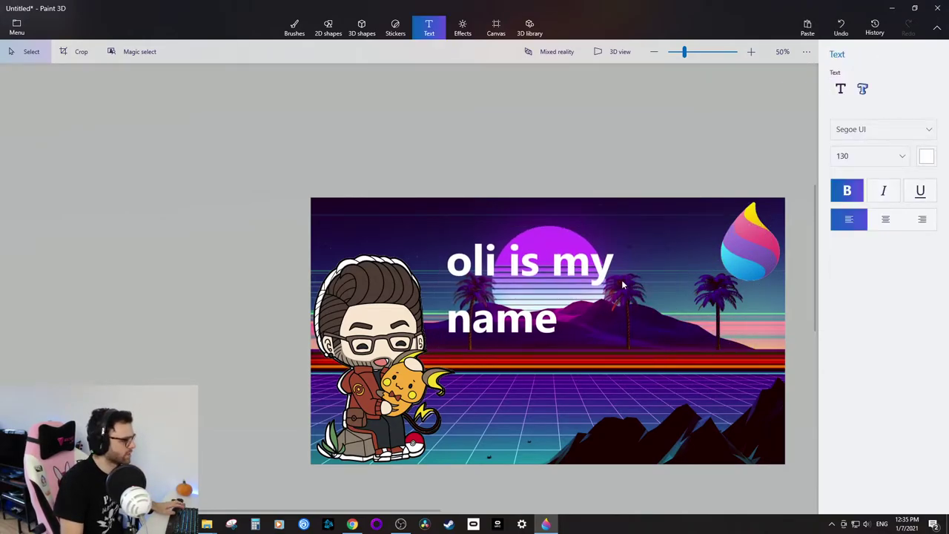
key(ctrl+z)
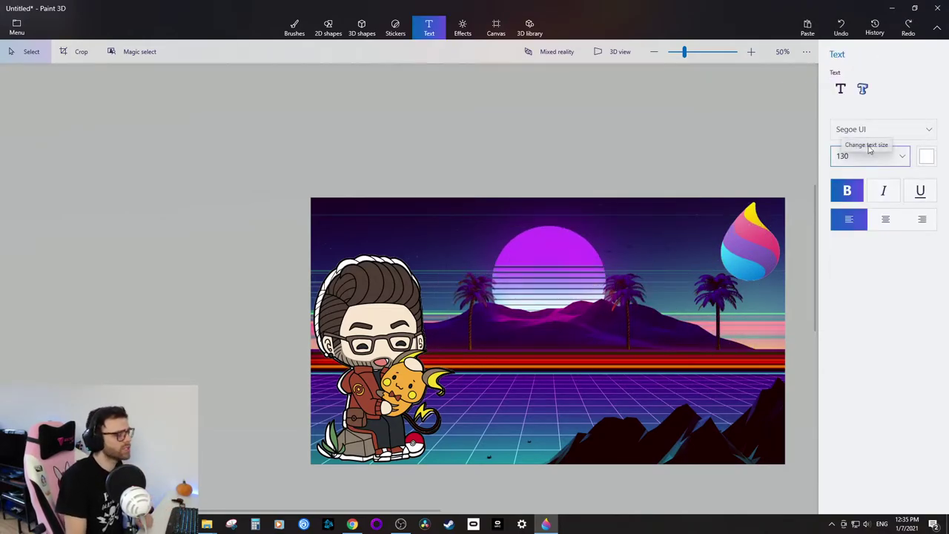
Add a 3D text box across the upper sky, between the canvas edge and the drop logo, reading "paint 3D easy thumbnail".
click(862, 90)
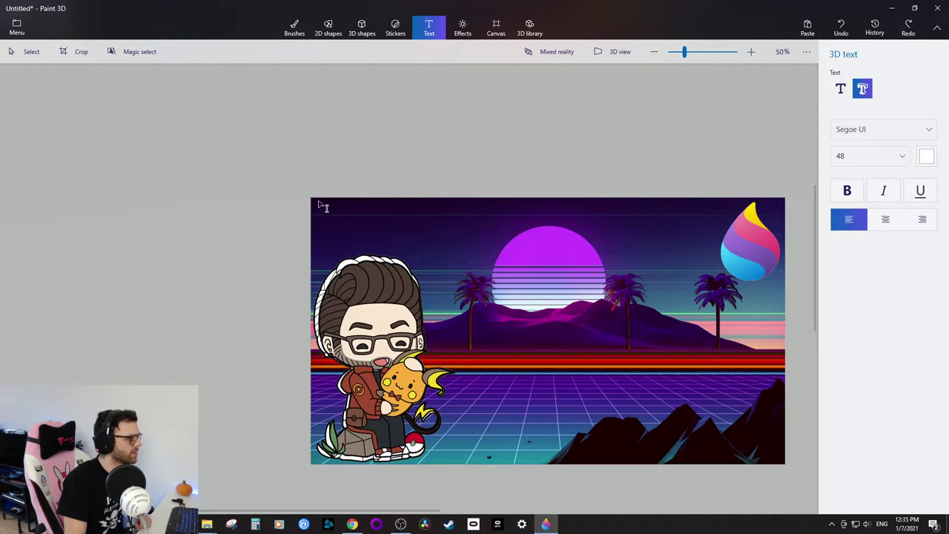
mouse_move(327, 206)
mouse_down()
mouse_move(711, 254)
mouse_move(713, 262)
mouse_up()
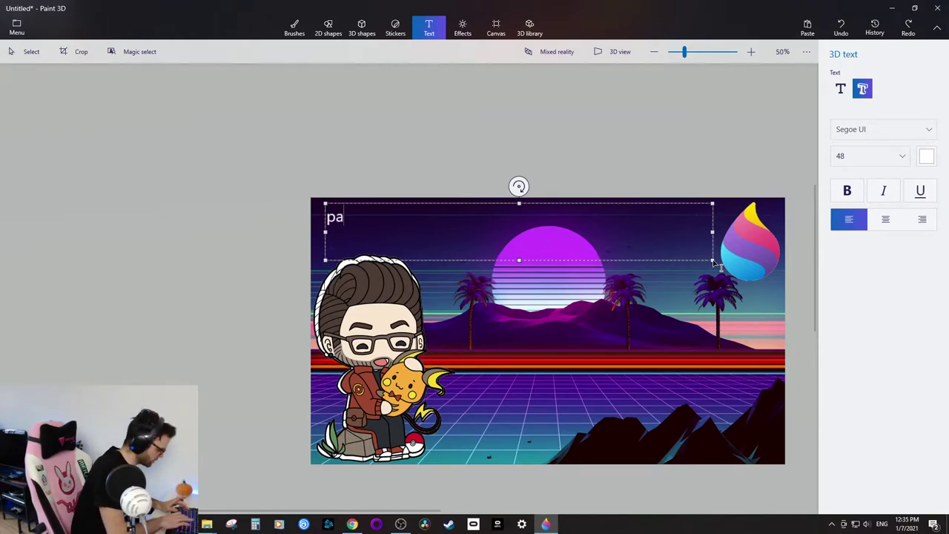
text(paint)
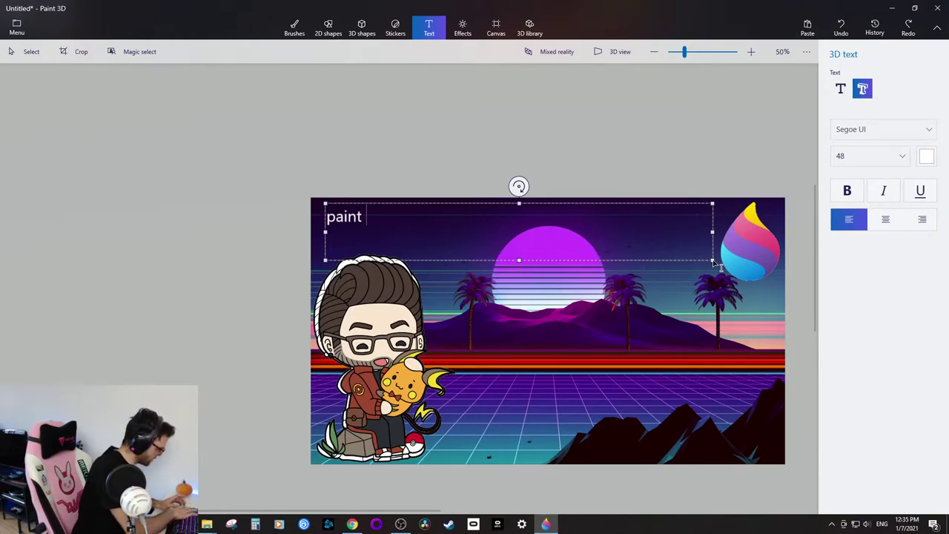
text( 3d)
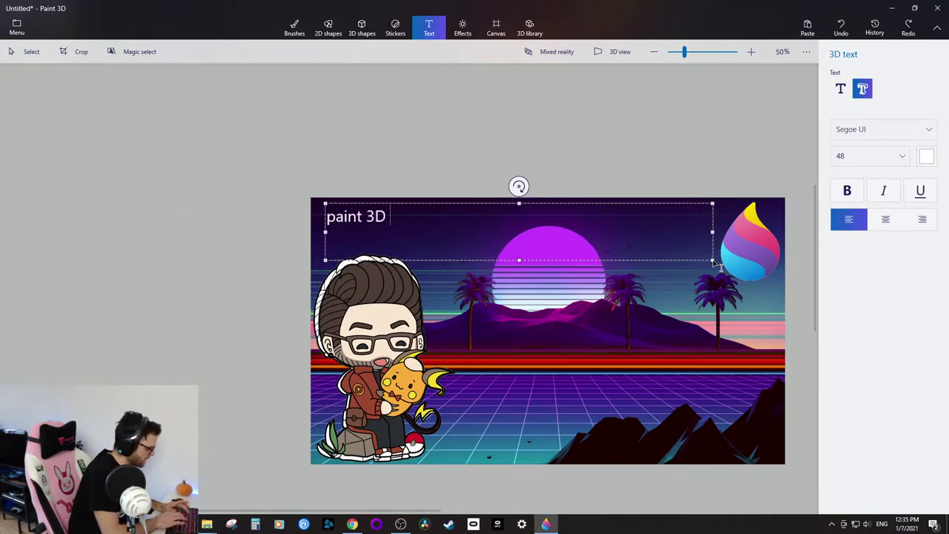
text(easy thu)
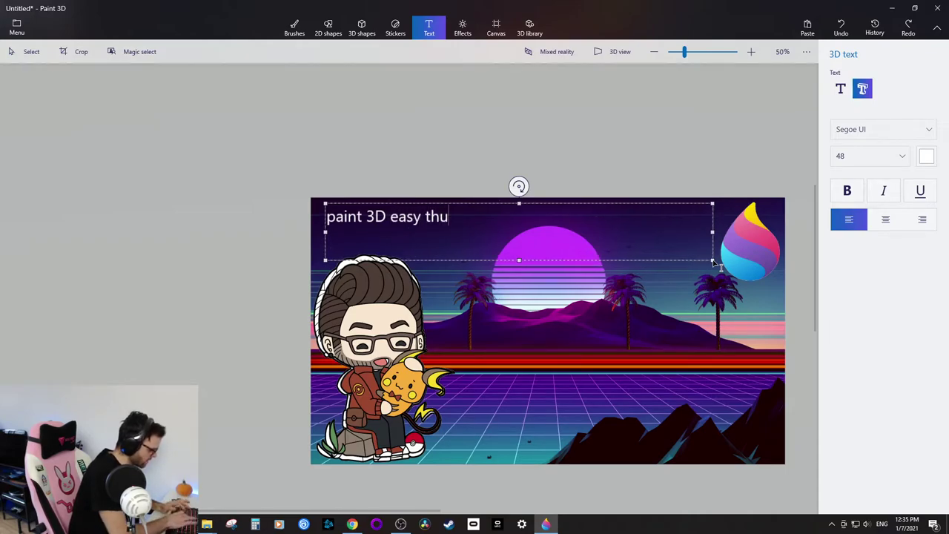
text(mb)
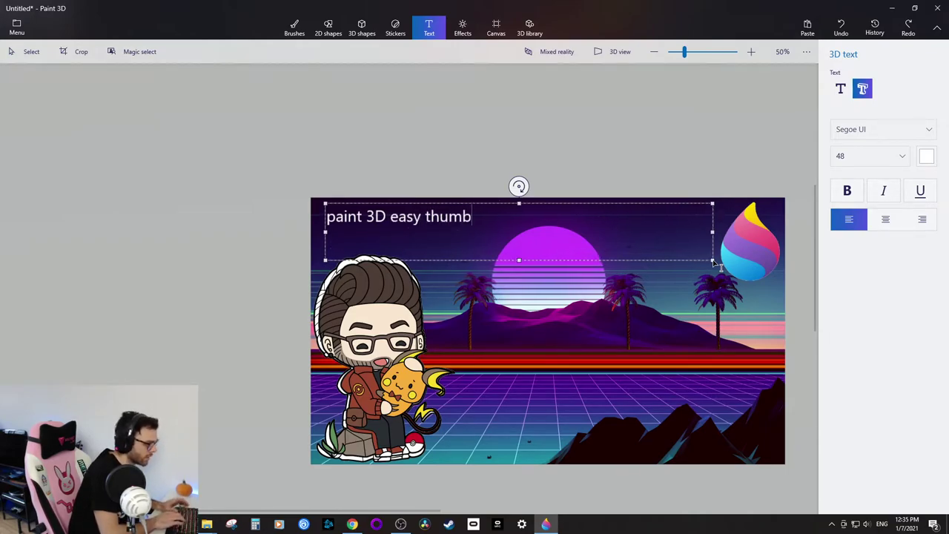
text(nail)
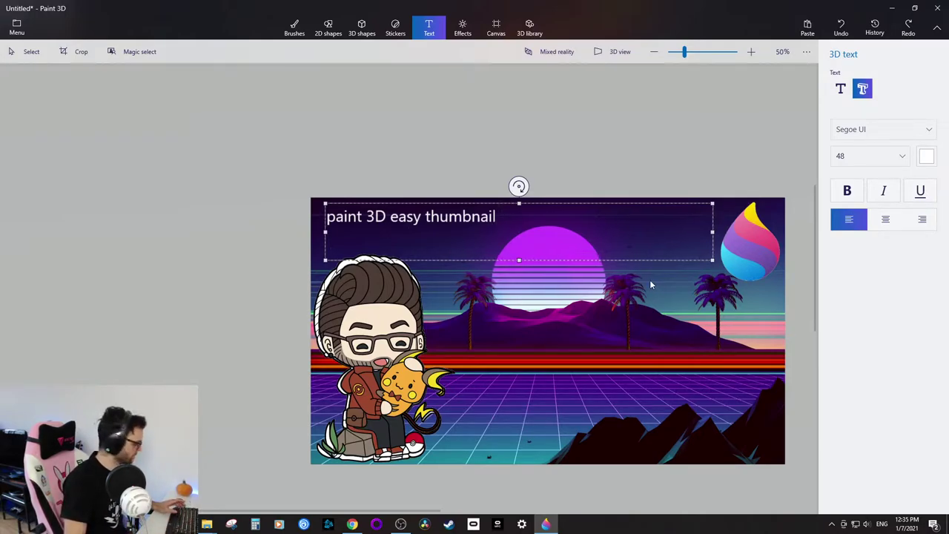
Make the whole 3D title text bold.
key(ctrl+a)
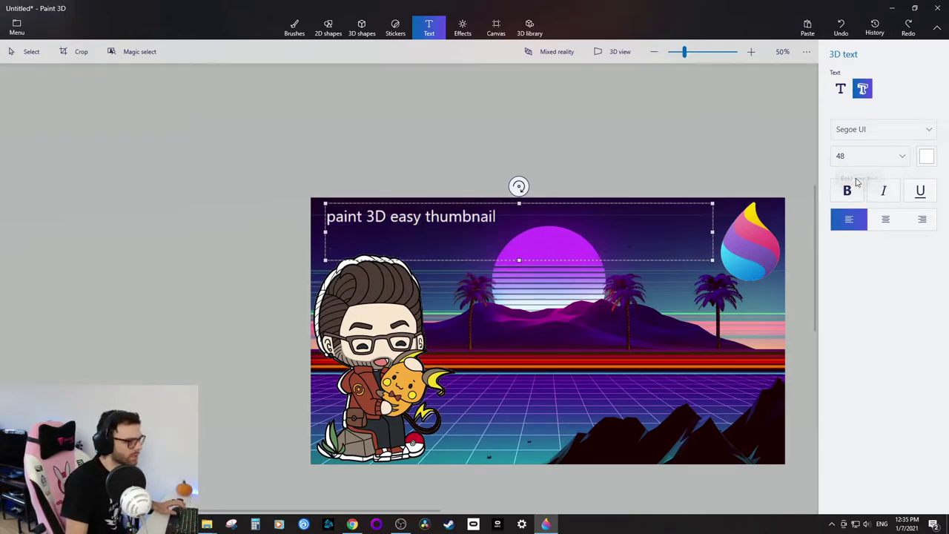
click(851, 186)
click(882, 130)
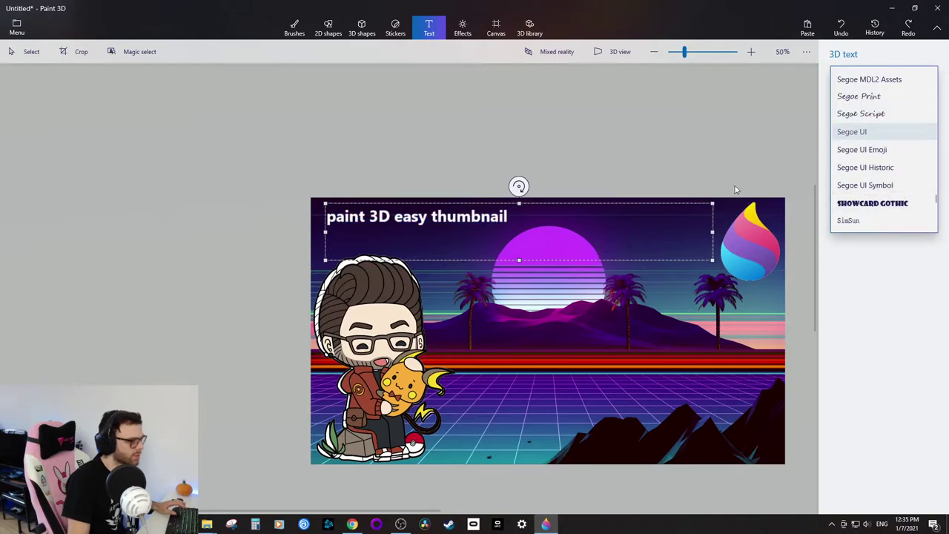
key(Escape)
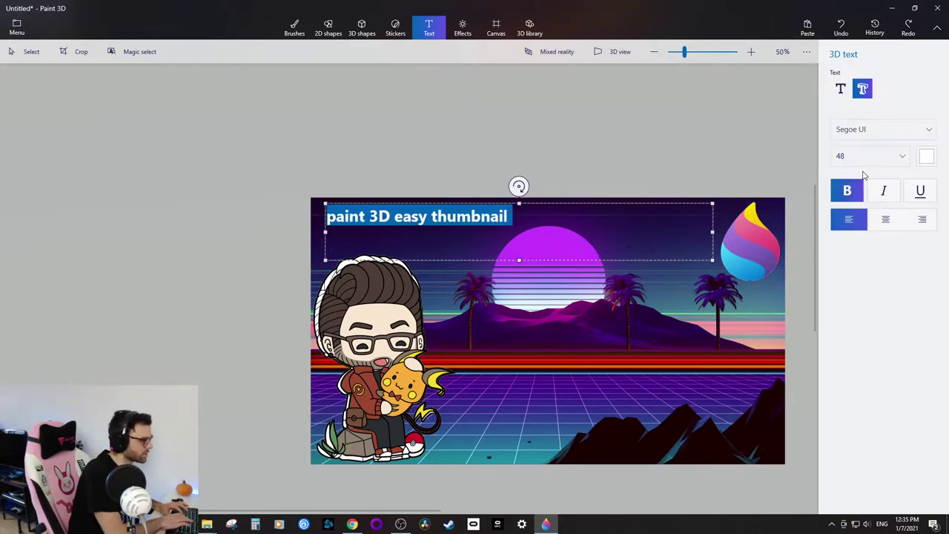
Try to find the title's font by name, and clear and discard the 3D text box.
click(926, 131)
text(ig)
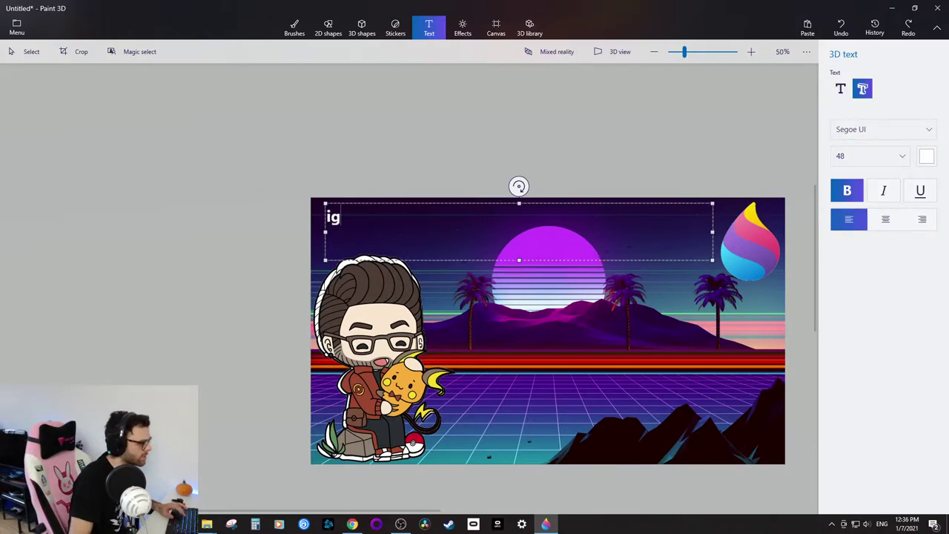
key(ctrl+a)
key(BackSpace)
click(370, 156)
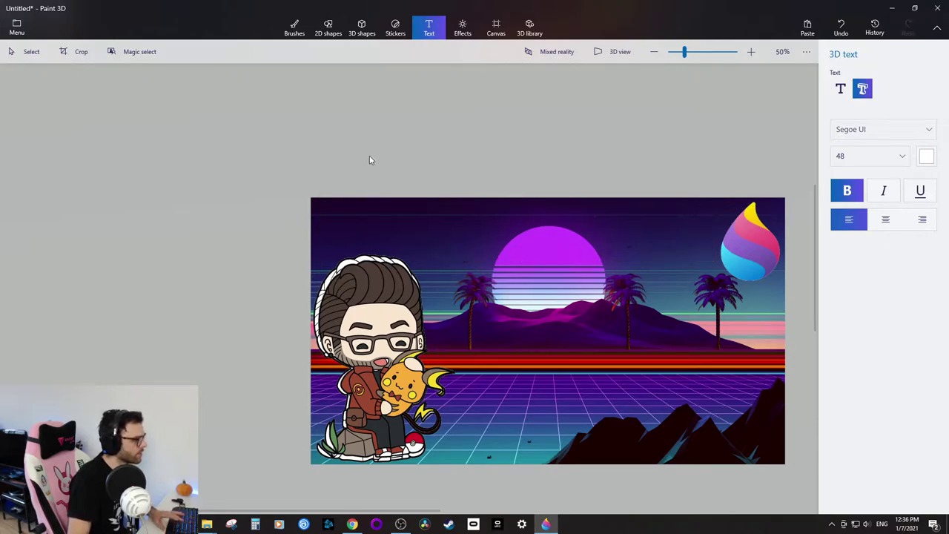
Set the 3D text font to BigNoodleTitling.
click(847, 131)
scroll(863, 137, up, 10)
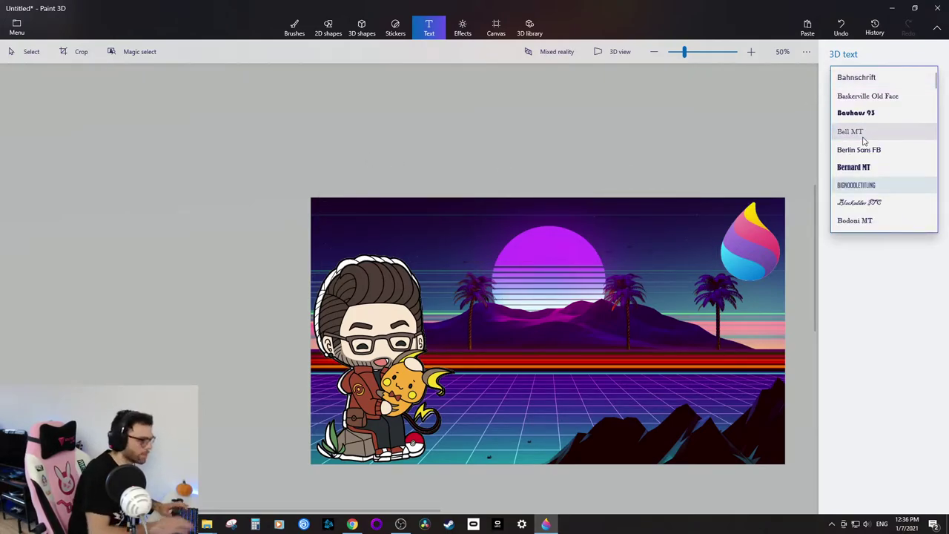
click(864, 187)
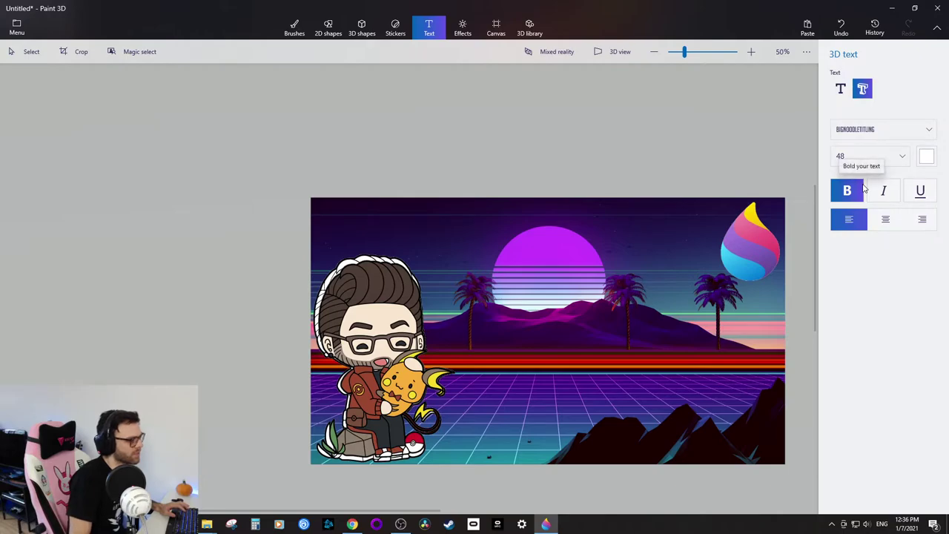
Add the 3D text "PAINT 3D EASY THUMBNAIL" at size 130 across the upper part of the canvas.
click(893, 162)
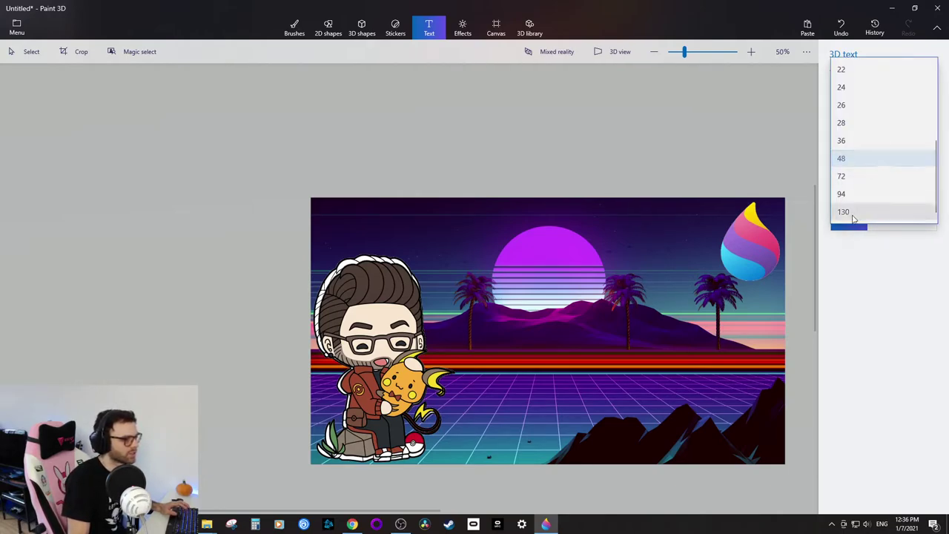
click(853, 213)
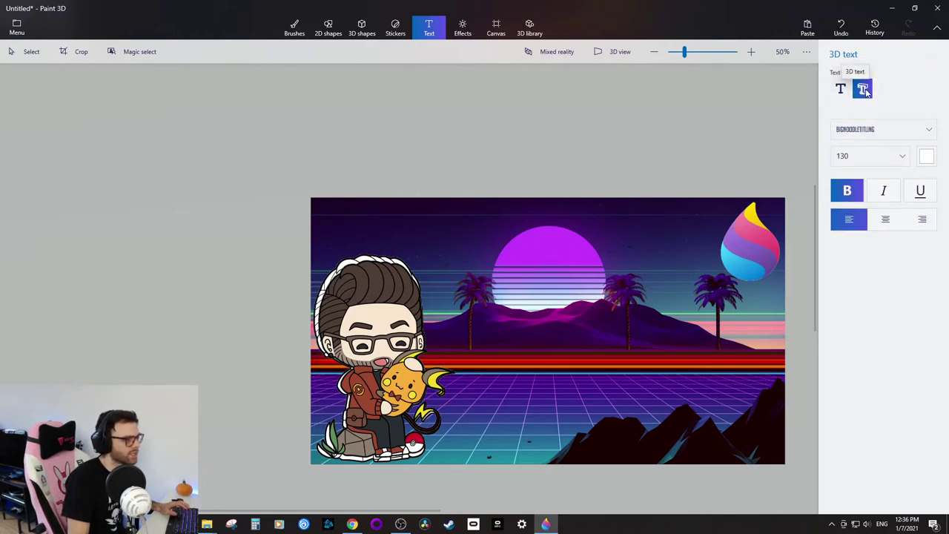
drag(325, 204, 726, 271)
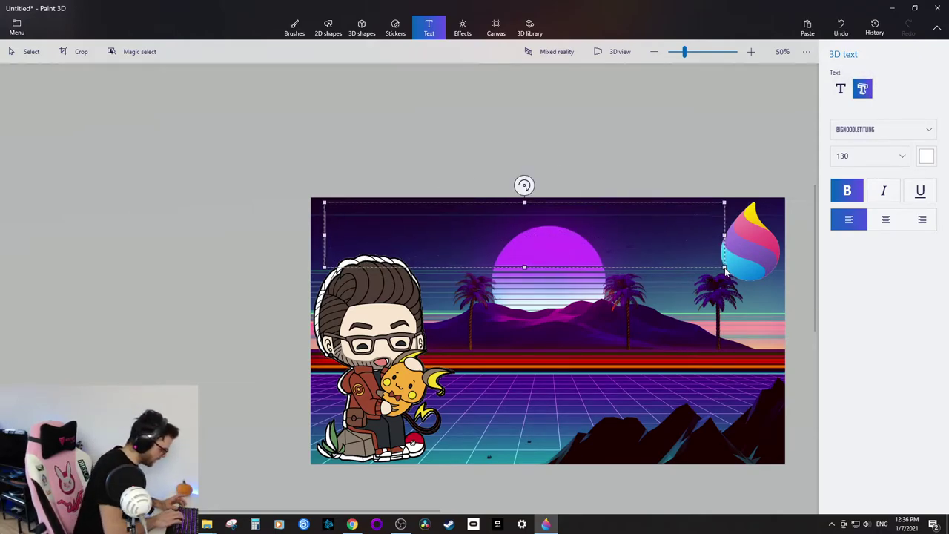
text(PAINT 3D)
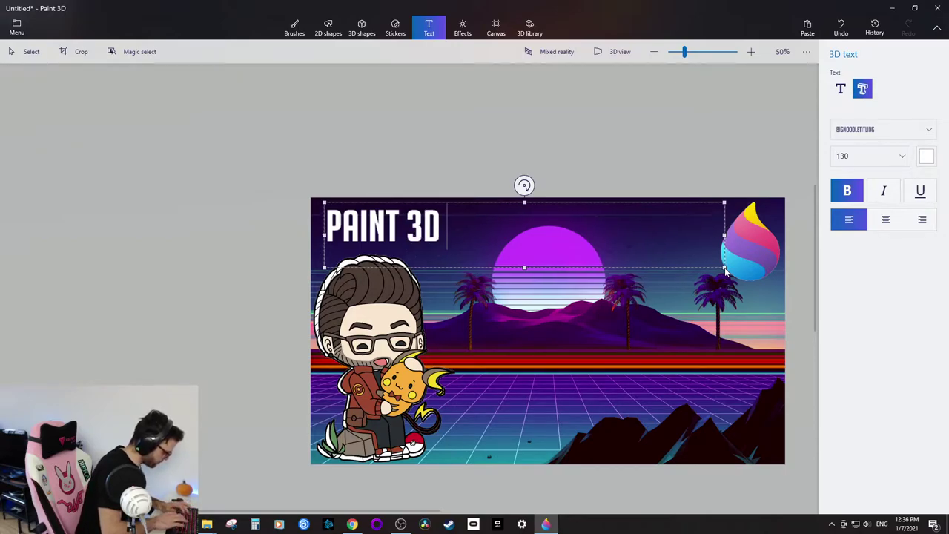
text( EASY THUM)
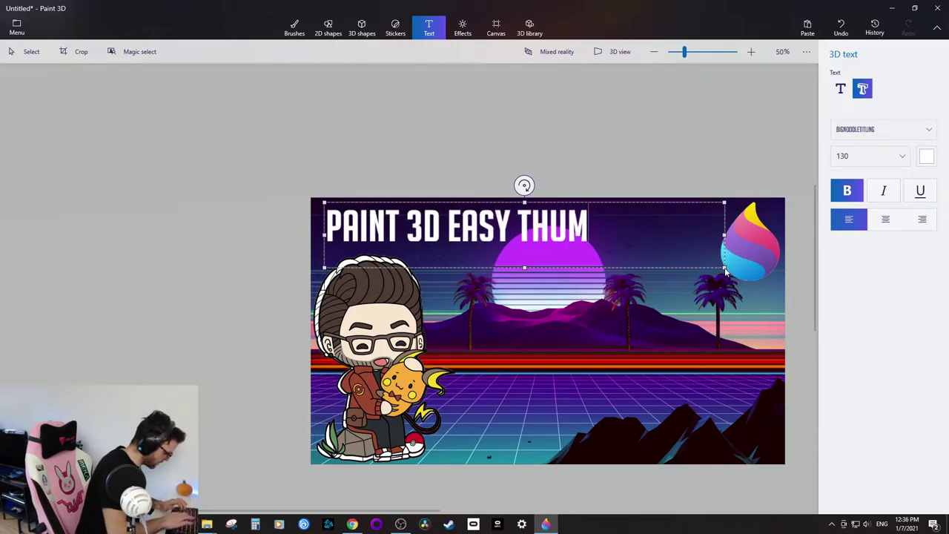
text(BNAIL)
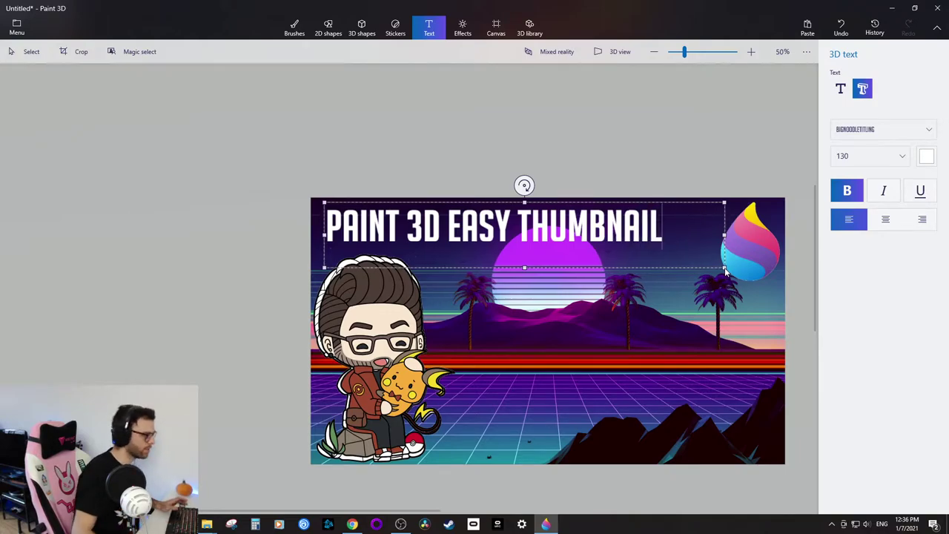
Centre-align the title text and widen its text box to reach the paint drop logo.
key(ctrl+a)
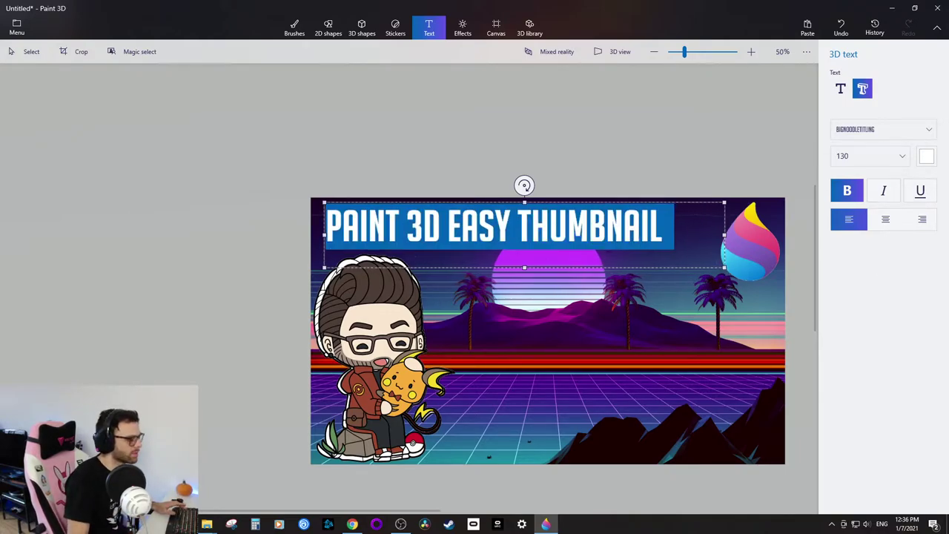
click(884, 223)
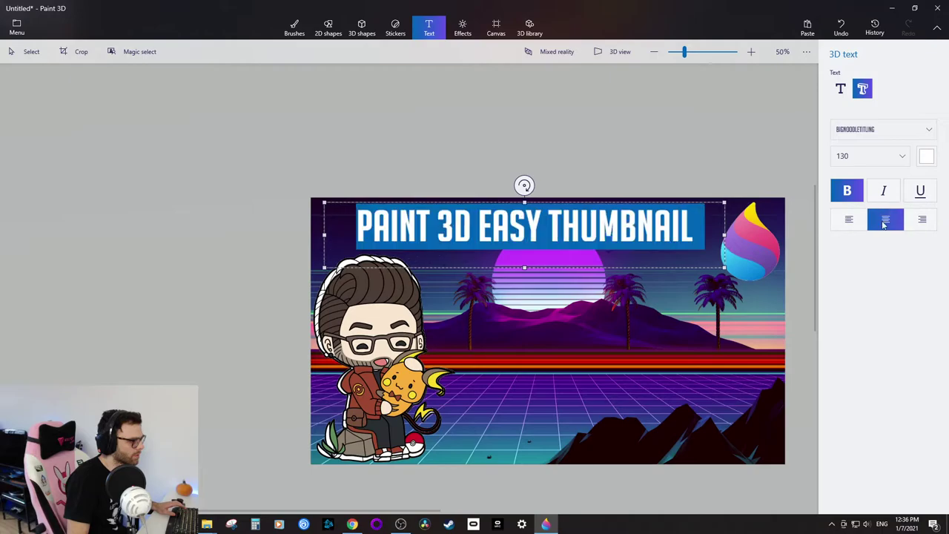
drag(724, 267, 725, 269)
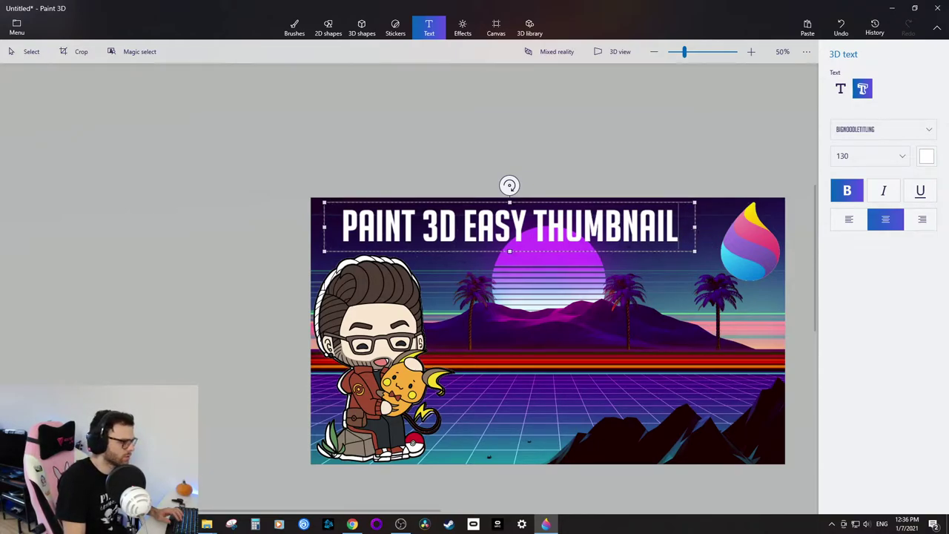
drag(679, 226, 341, 226)
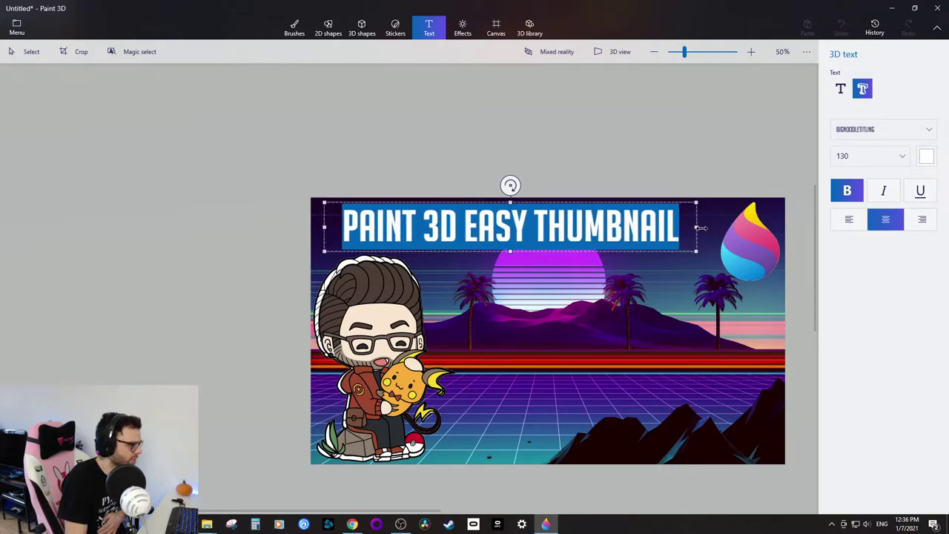
drag(689, 227, 723, 227)
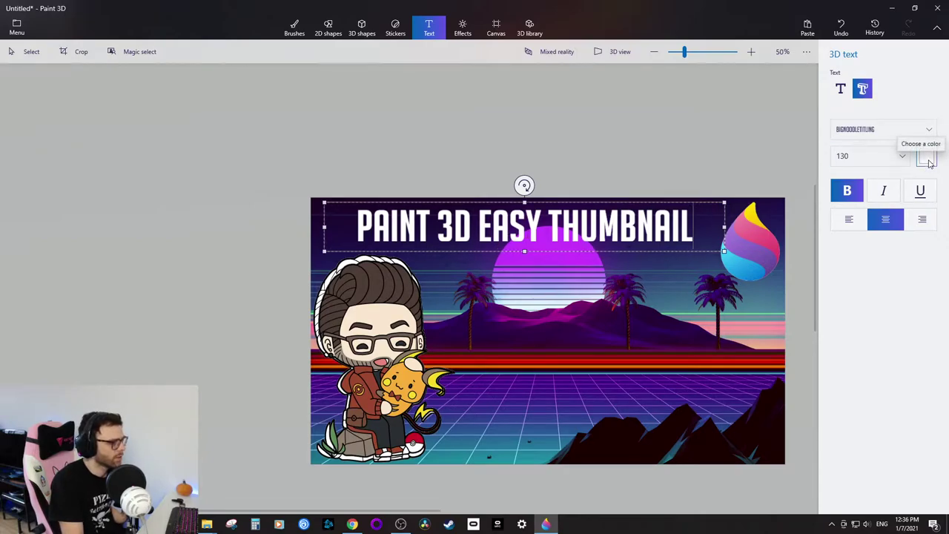
key(shift+Left)
key(shift+Left)
key(shift+Left)
key(shift+Left)
key(shift+Left)
key(shift+Left)
key(shift+Left)
key(shift+Left)
key(shift+Left)
key(shift+Left)
key(shift+Left)
key(shift+Left)
key(shift+Left)
key(shift+Left)
key(shift+Left)
key(shift+Left)
key(shift+Left)
key(shift+Left)
key(shift+Left)
key(shift+Left)
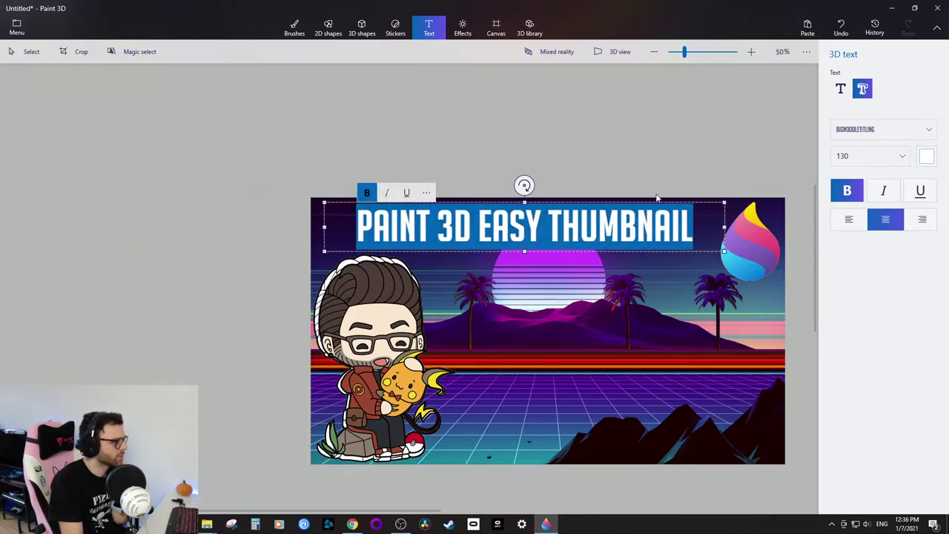
click(926, 156)
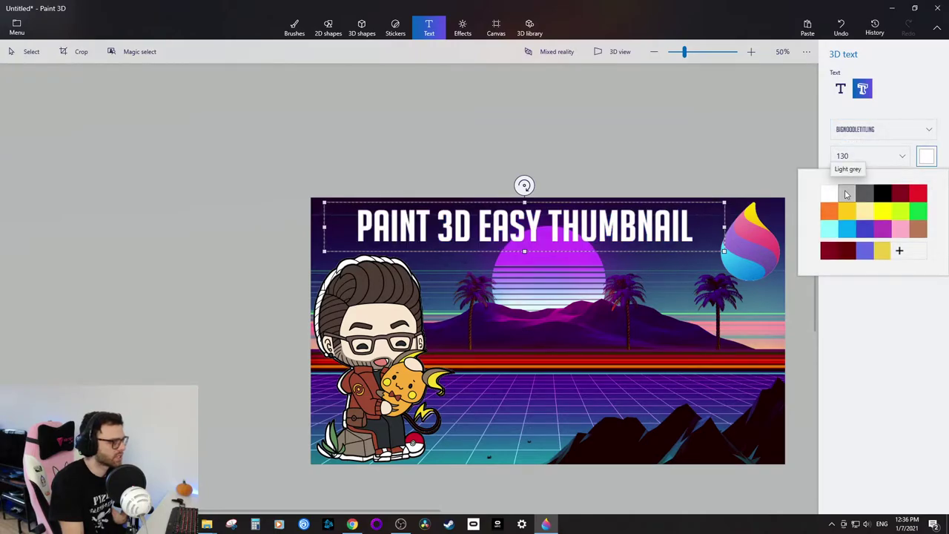
click(702, 232)
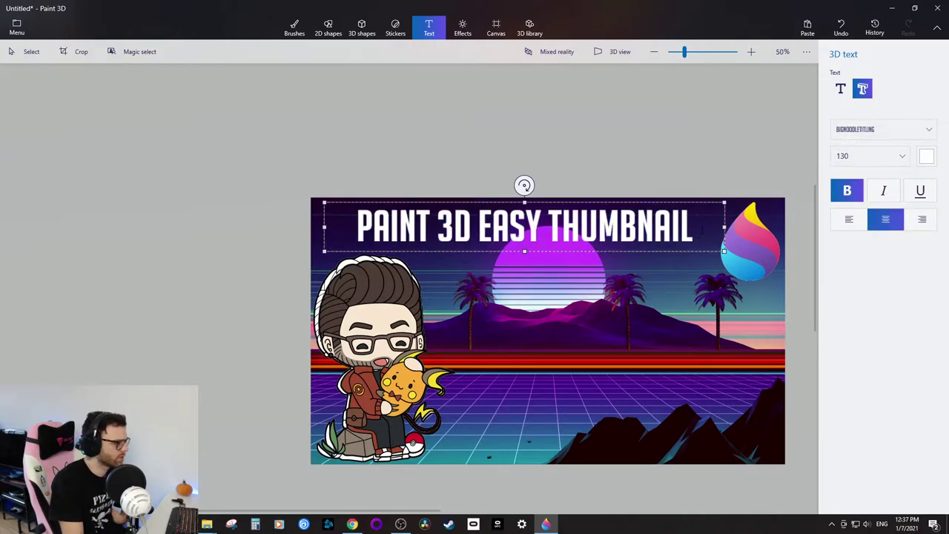
Place the 3D title on the canvas and shift it slightly right and down along the image's upper edge.
click(645, 286)
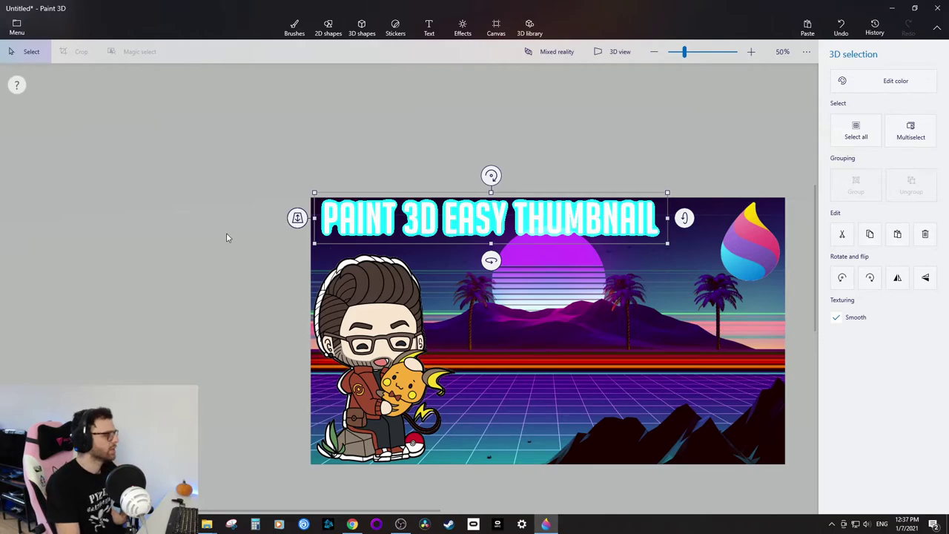
key(ctrl+z)
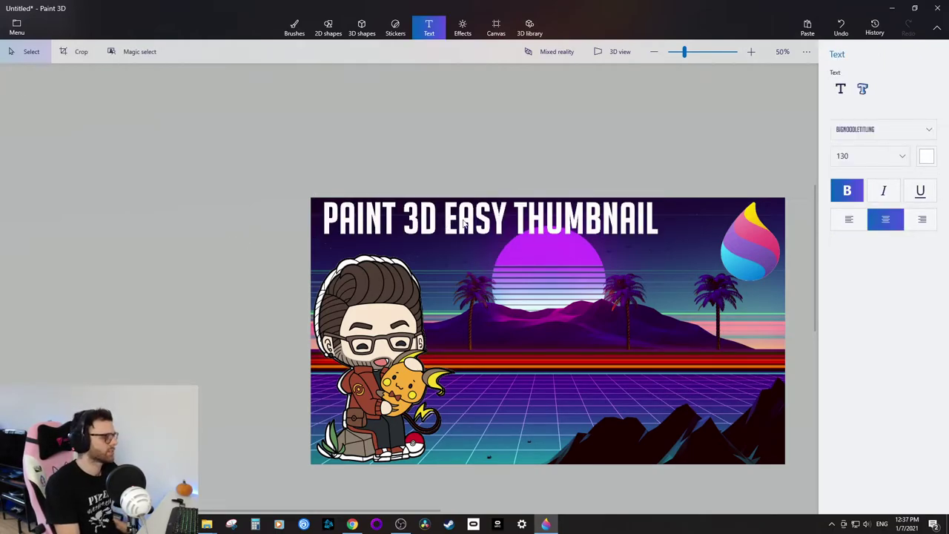
click(578, 225)
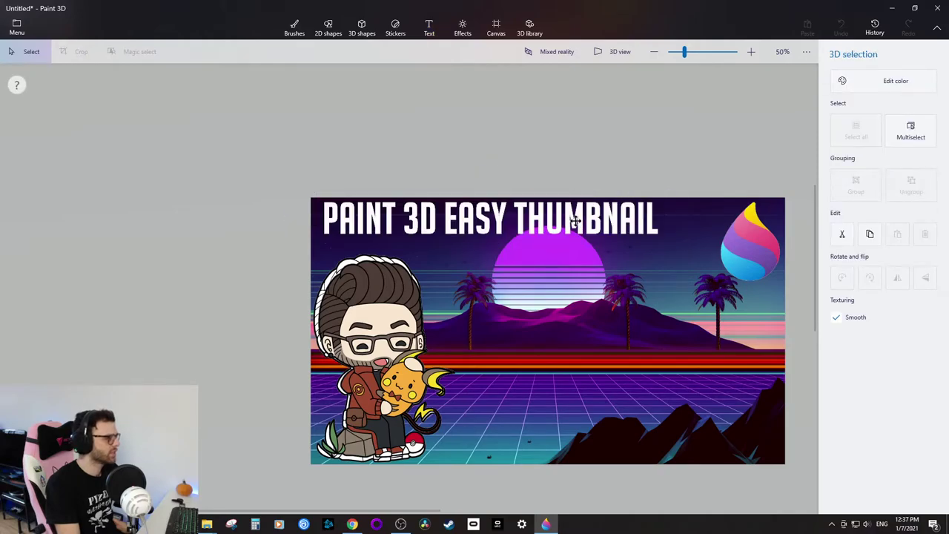
mouse_move(576, 218)
mouse_down()
mouse_move(670, 227)
mouse_move(587, 225)
mouse_up()
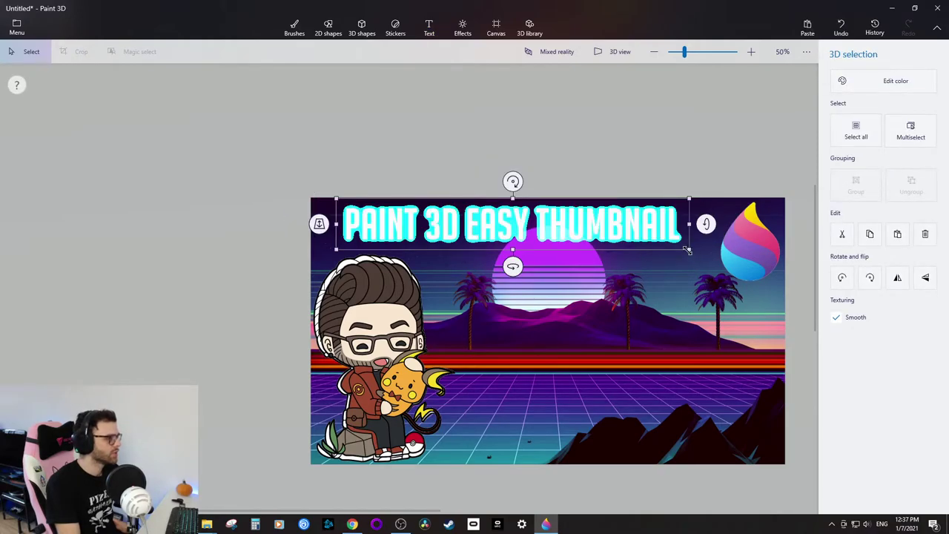
mouse_move(687, 250)
mouse_down()
mouse_move(771, 312)
mouse_move(790, 346)
mouse_move(780, 328)
mouse_move(850, 353)
mouse_move(718, 256)
mouse_move(689, 249)
mouse_up()
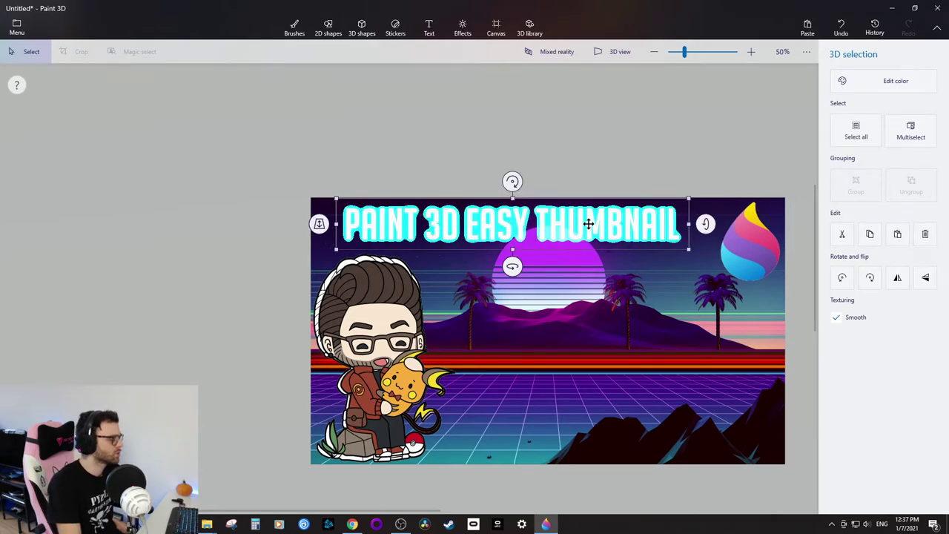
right_click(567, 226)
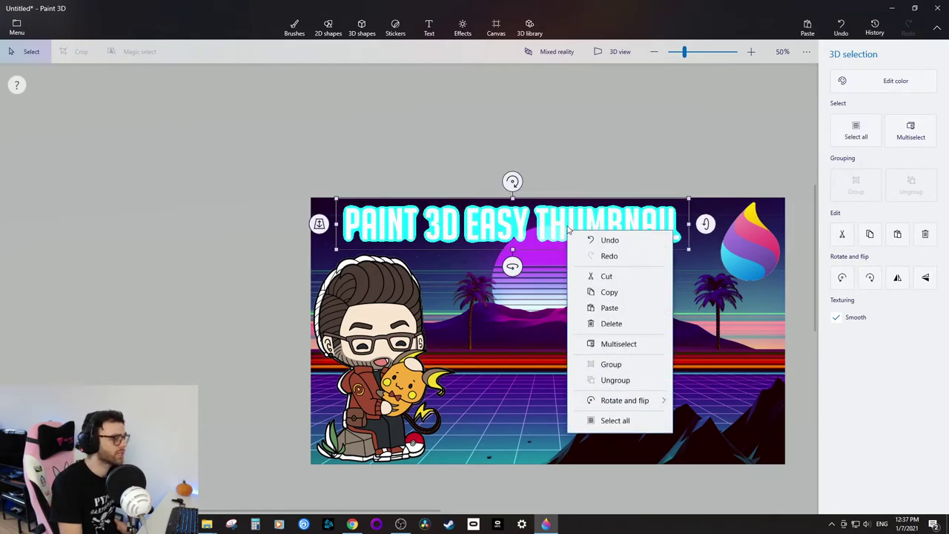
key(Escape)
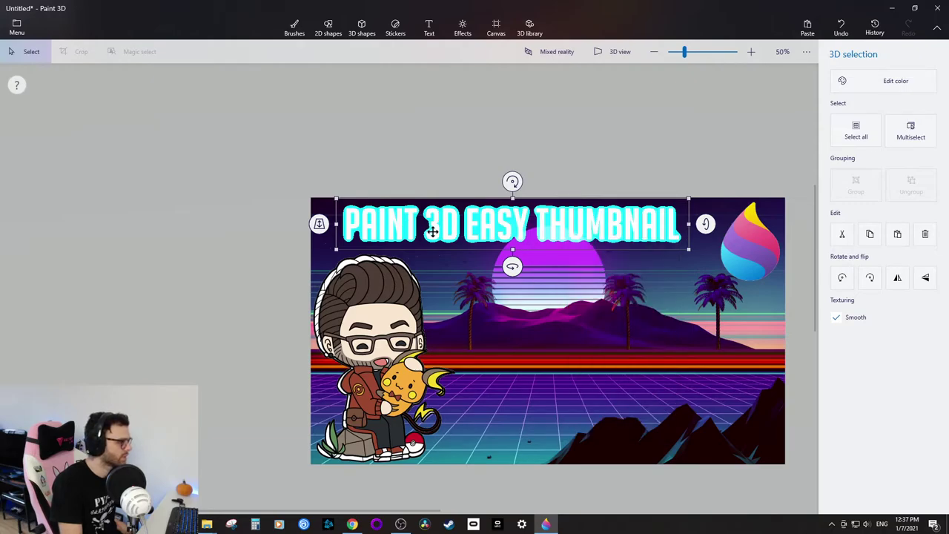
key(Escape)
Recolour the 3D title red.
click(618, 229)
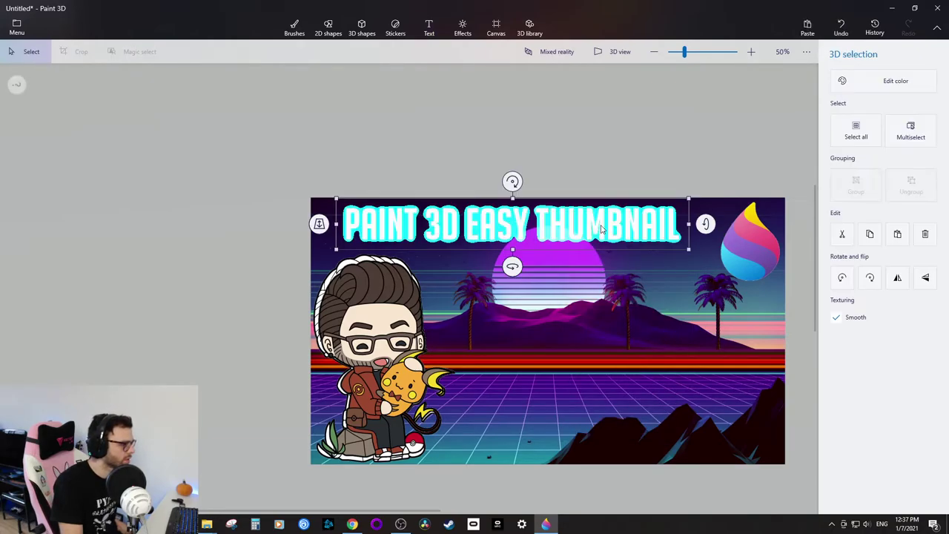
click(897, 83)
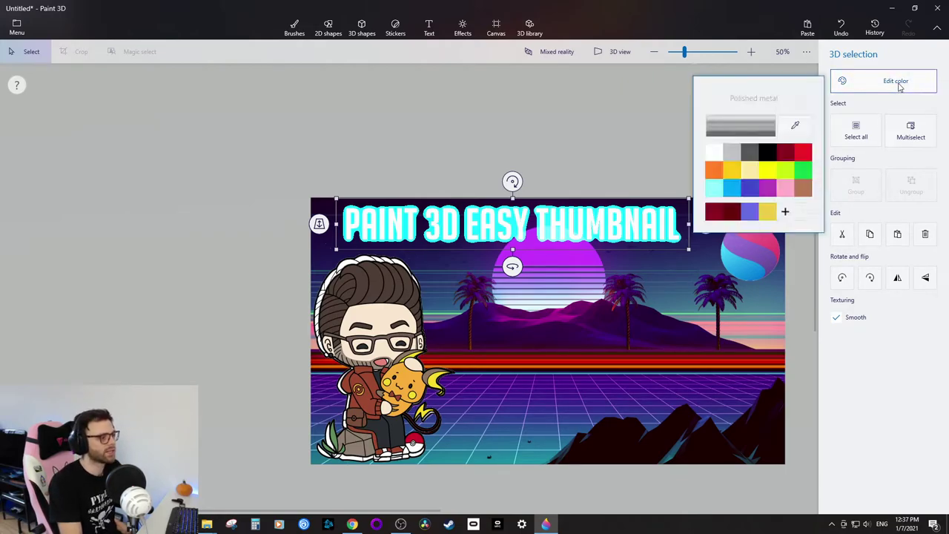
click(806, 155)
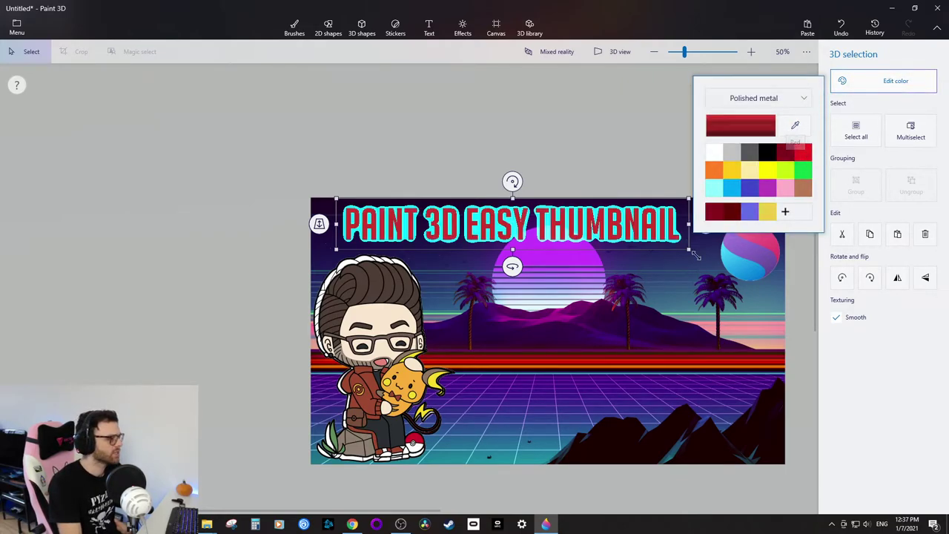
Recolour the 3D title turquoise.
click(682, 275)
click(631, 222)
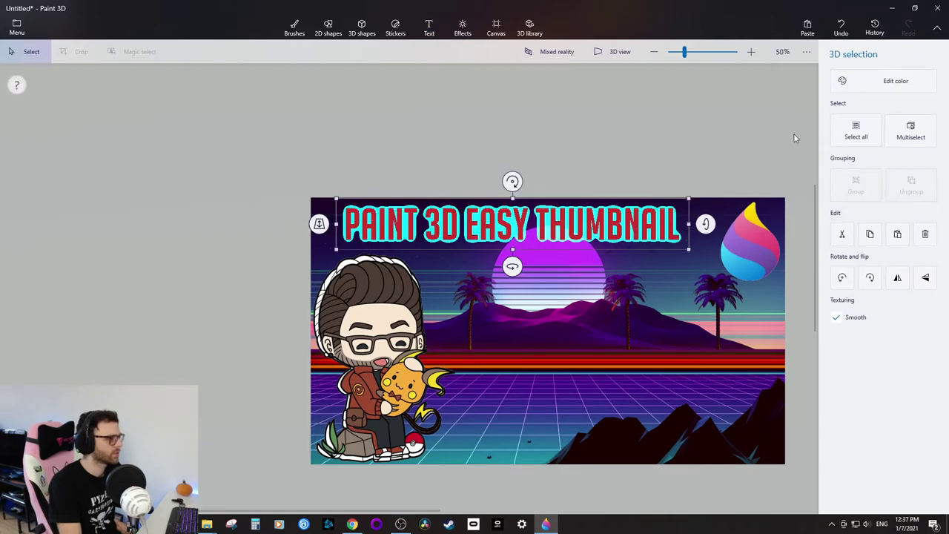
click(885, 78)
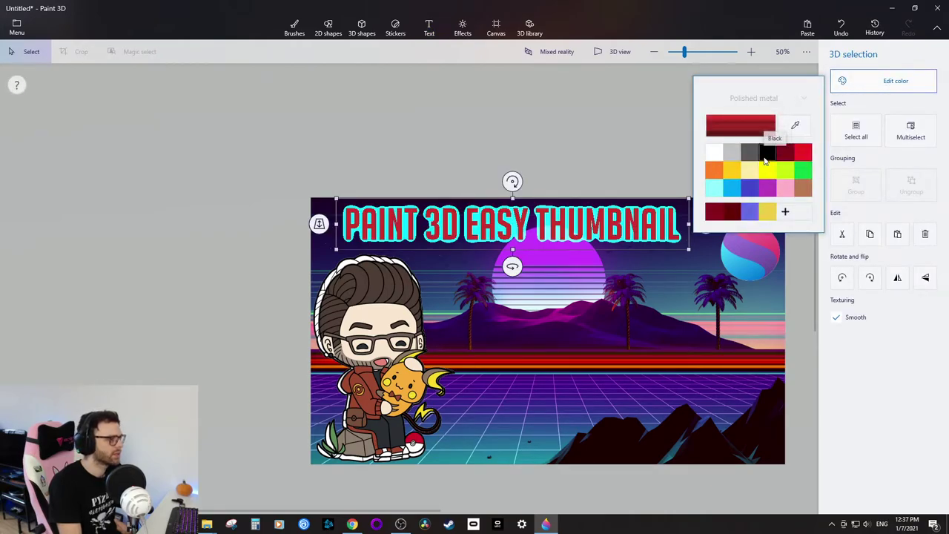
click(712, 190)
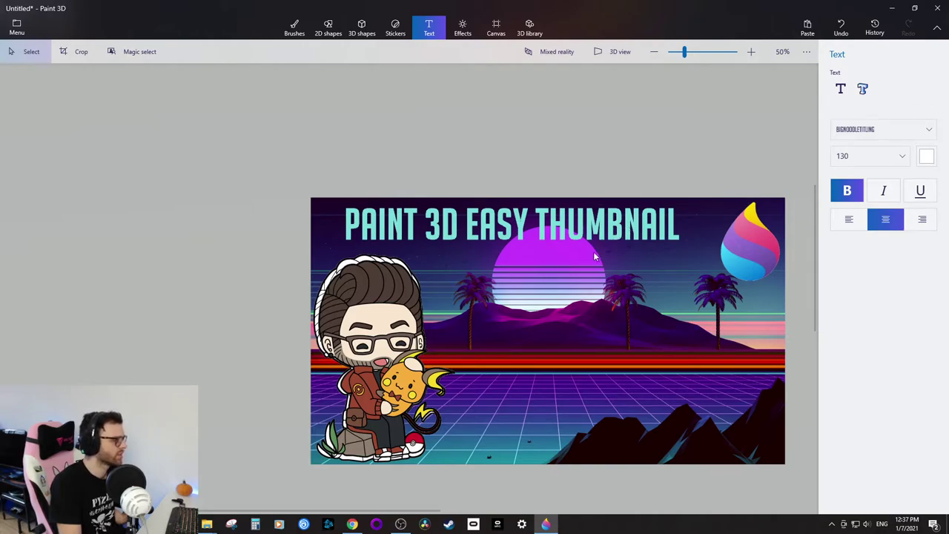
Duplicate the turquoise title in place and enlarge the copy so it extends beyond the original on both sides.
click(621, 221)
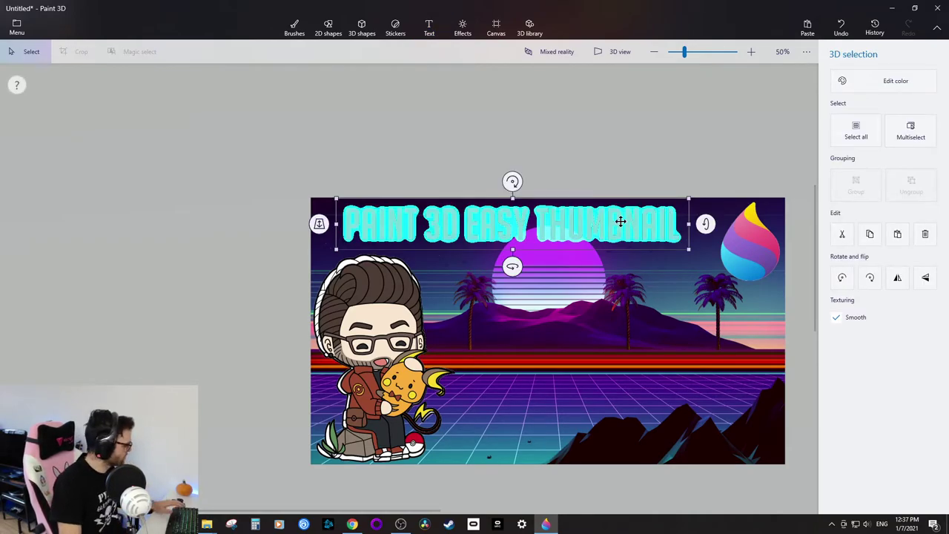
click(591, 174)
click(568, 222)
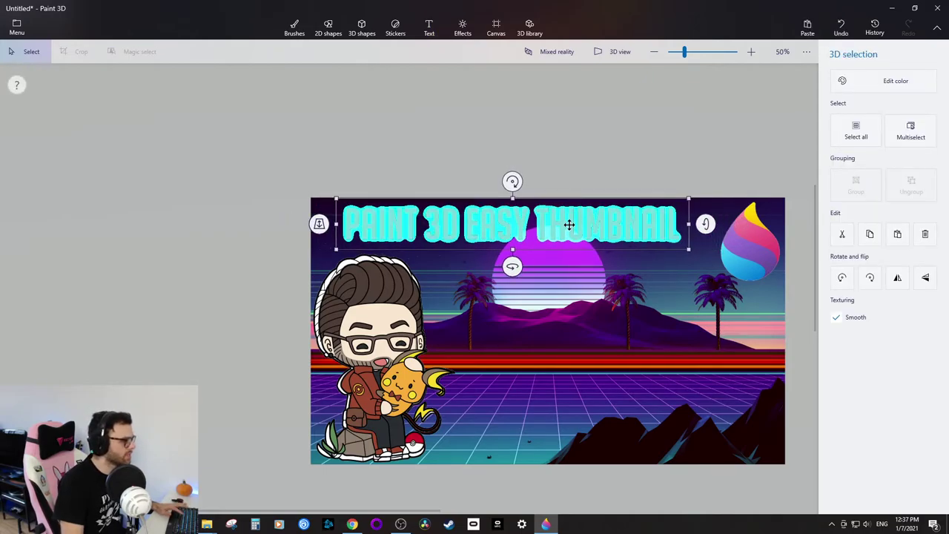
drag(691, 252, 719, 253)
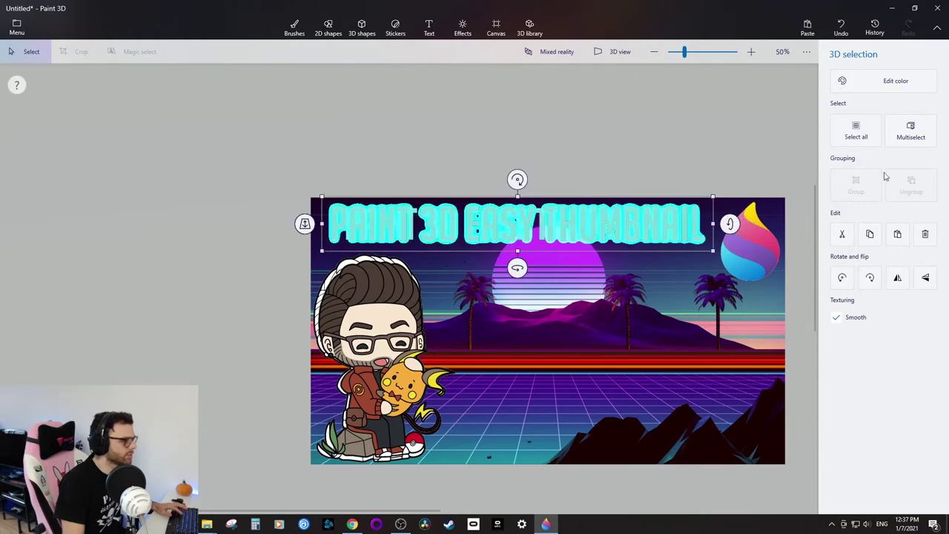
Recolour the enlarged title copy white and push it back in depth behind the turquoise title.
click(894, 87)
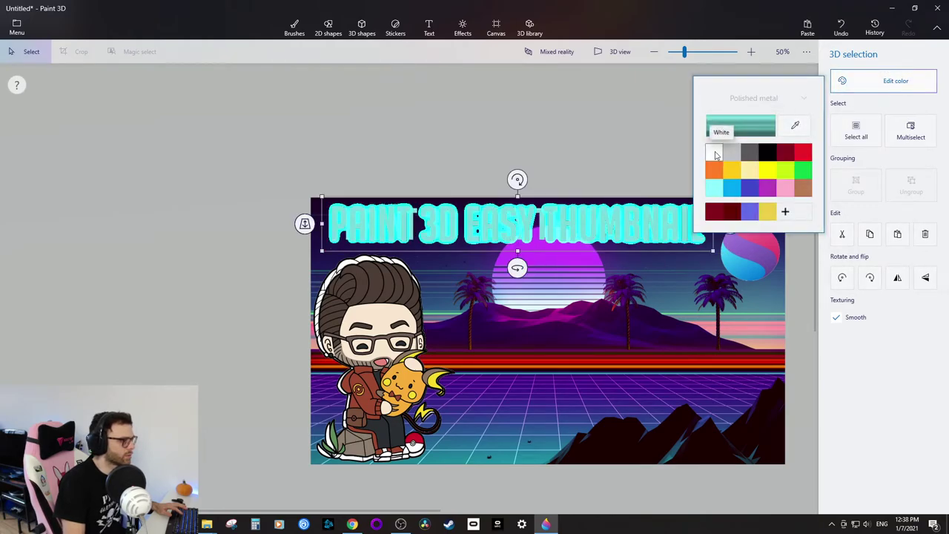
click(716, 155)
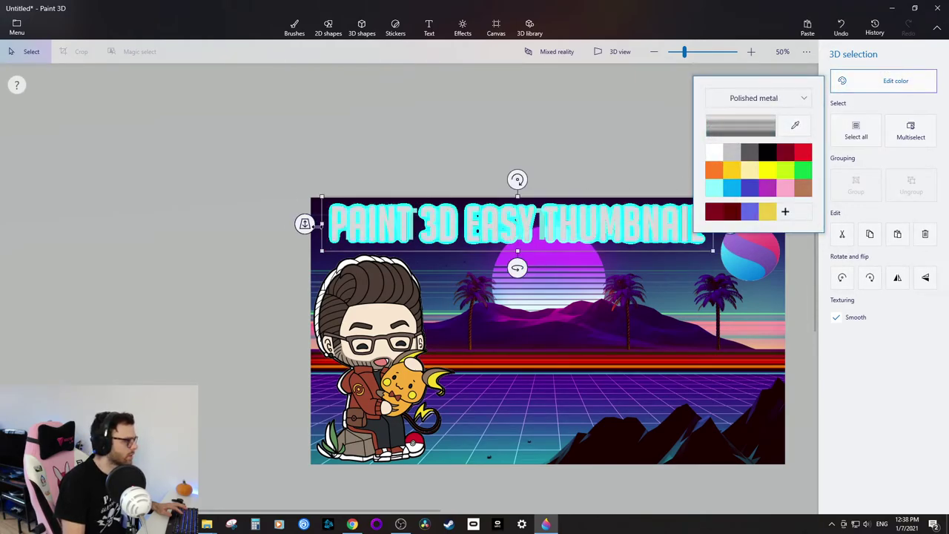
drag(305, 229, 335, 221)
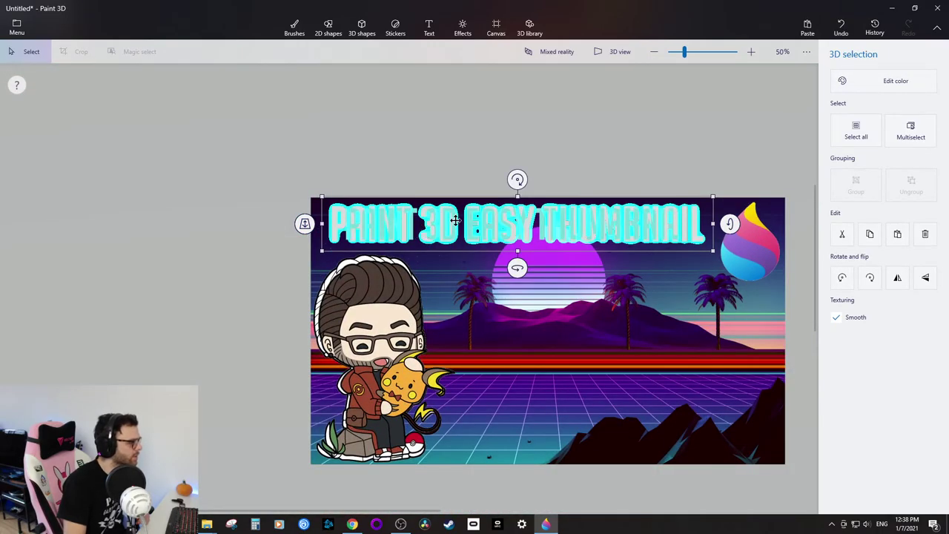
double_click(475, 233)
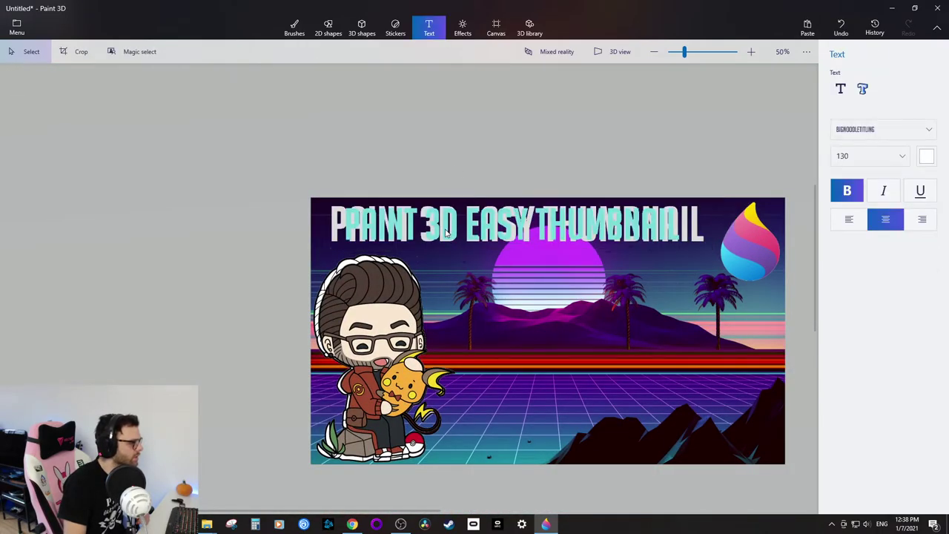
Move the turquoise title over the white copy and enlarge it until the letters of both layers line up.
click(445, 233)
drag(449, 222, 431, 223)
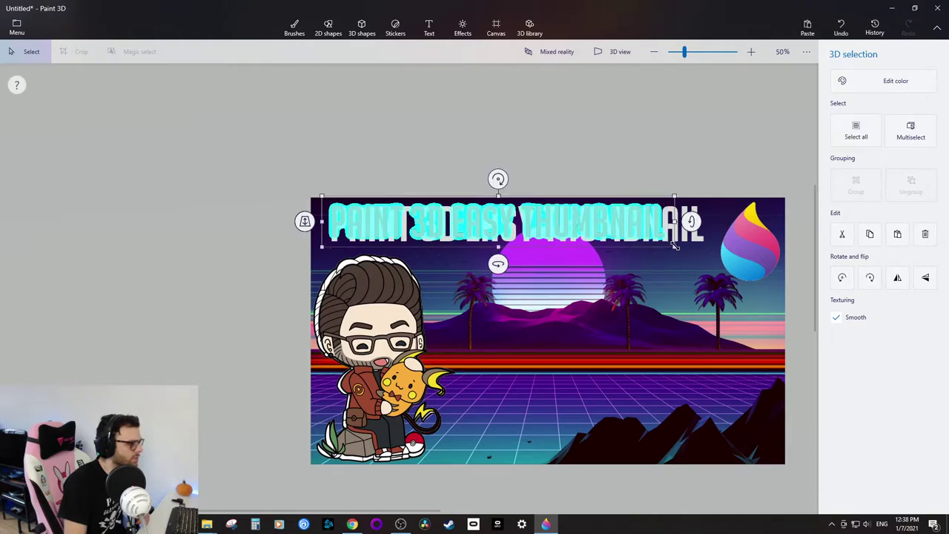
click(682, 250)
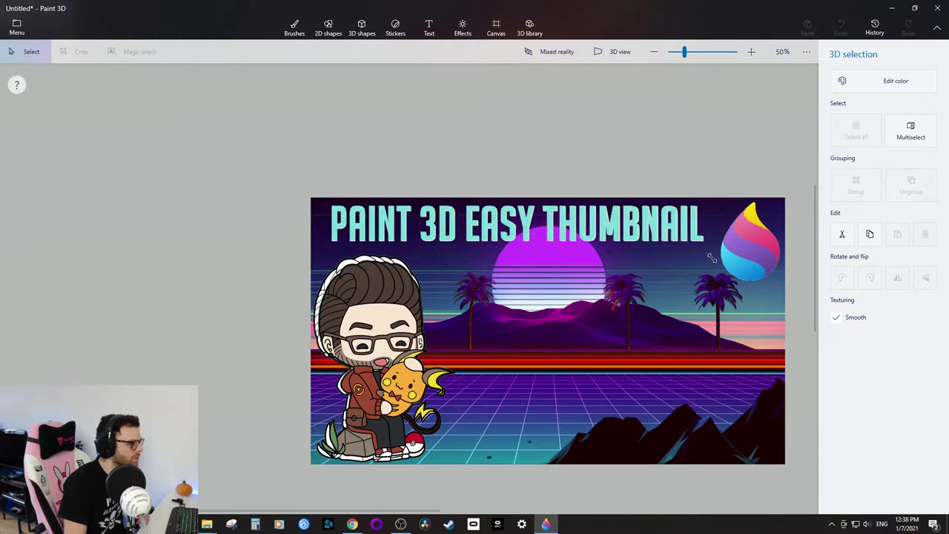
click(711, 258)
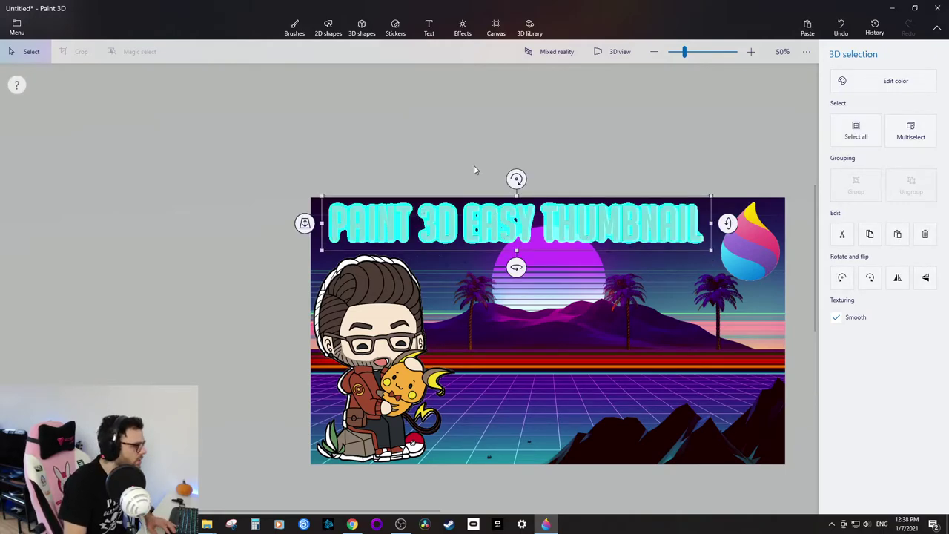
key(ctrl+z)
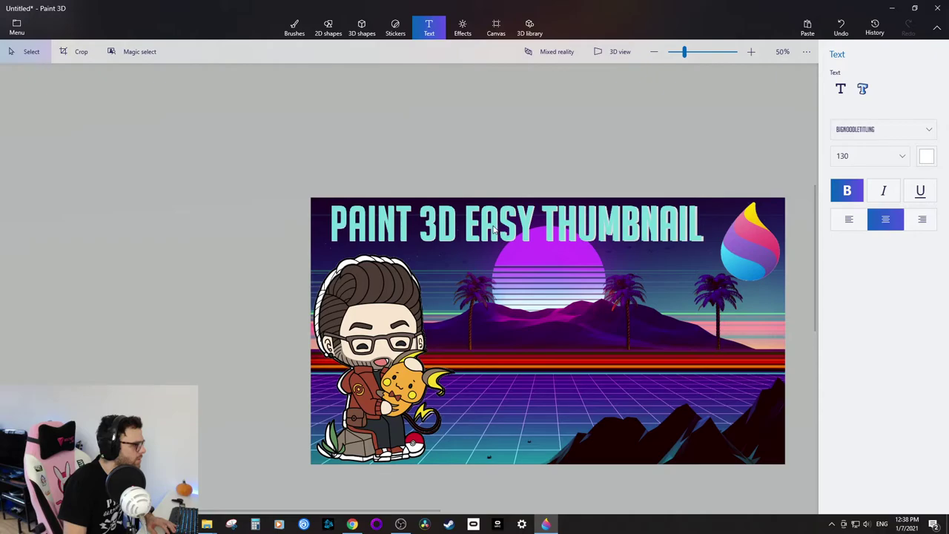
click(494, 230)
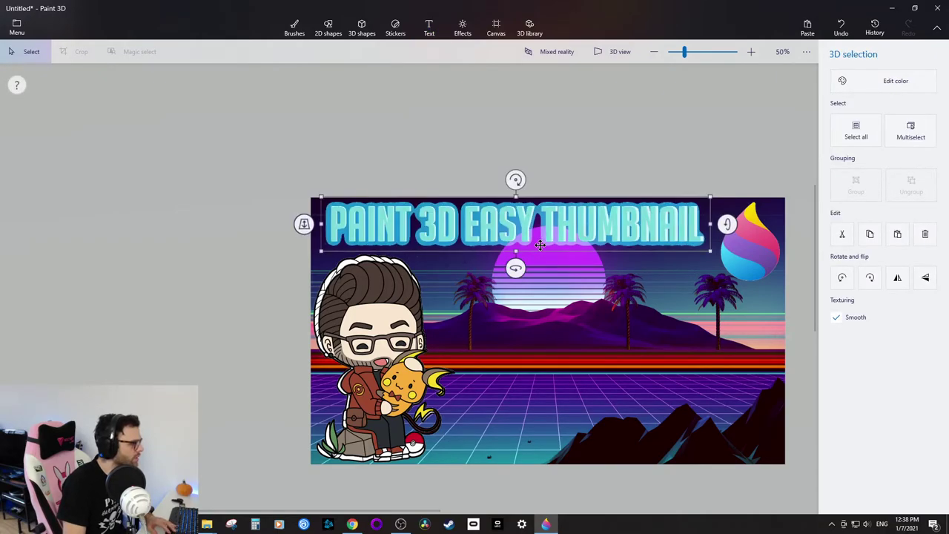
click(450, 157)
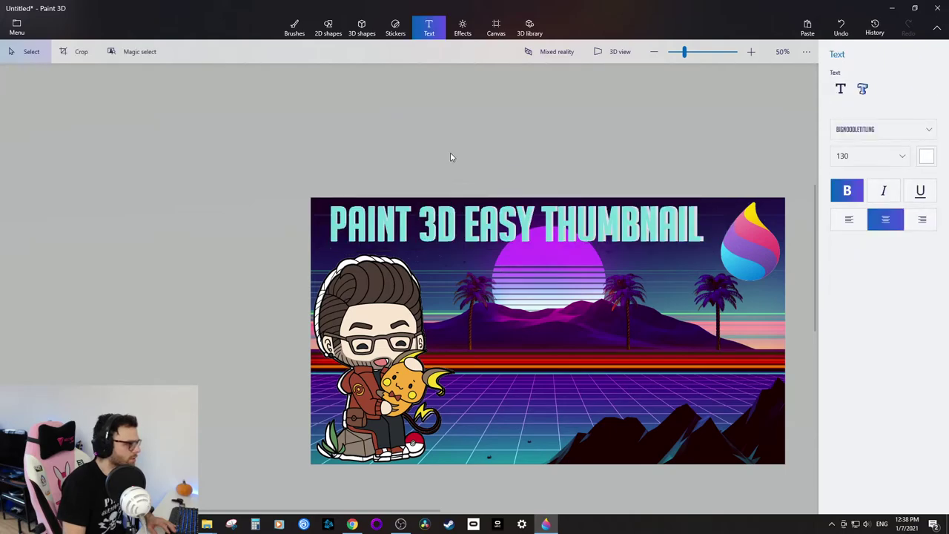
Select both title layers together and enlarge them to span almost the full width of the canvas.
click(395, 229)
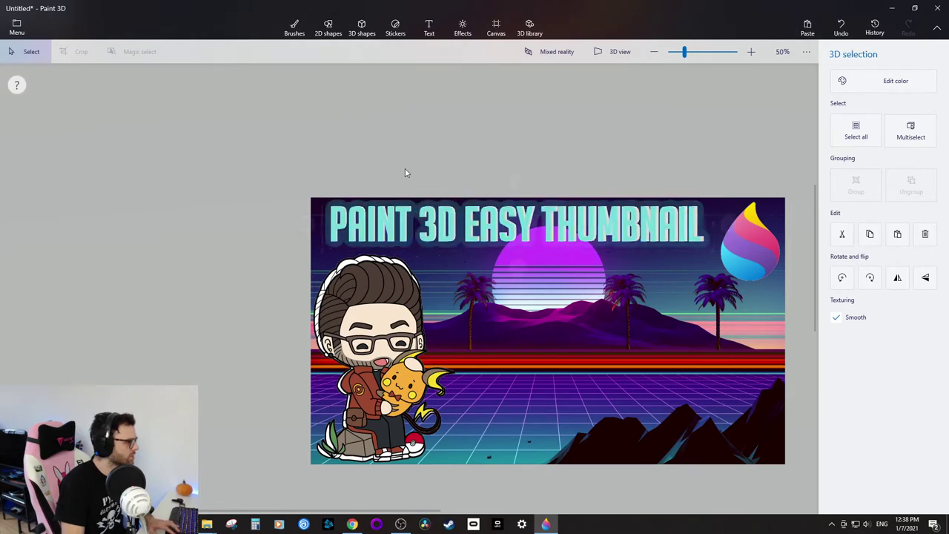
key(t)
drag(318, 146, 788, 270)
click(706, 255)
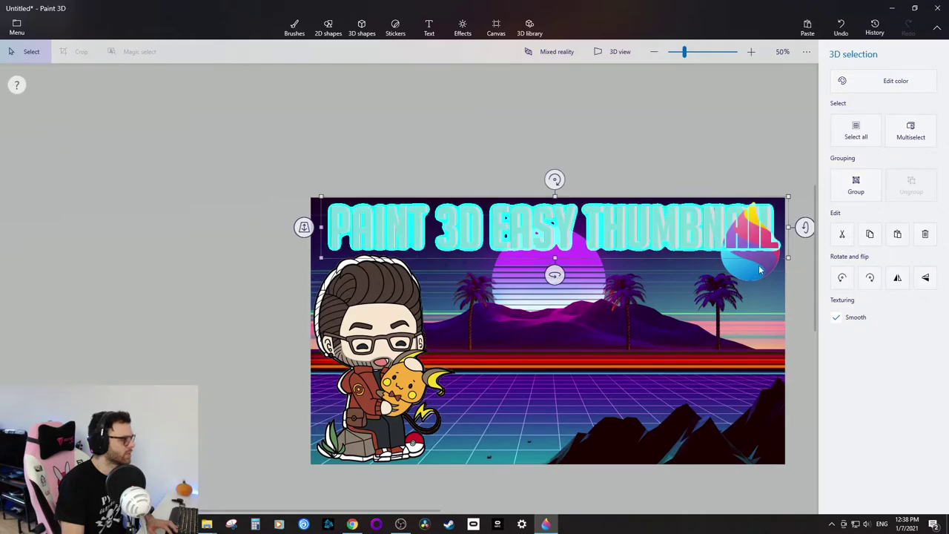
Bring both title layers forward in depth, in front of the character and logo, and reposition them across the upper part of the canvas.
drag(619, 236, 611, 276)
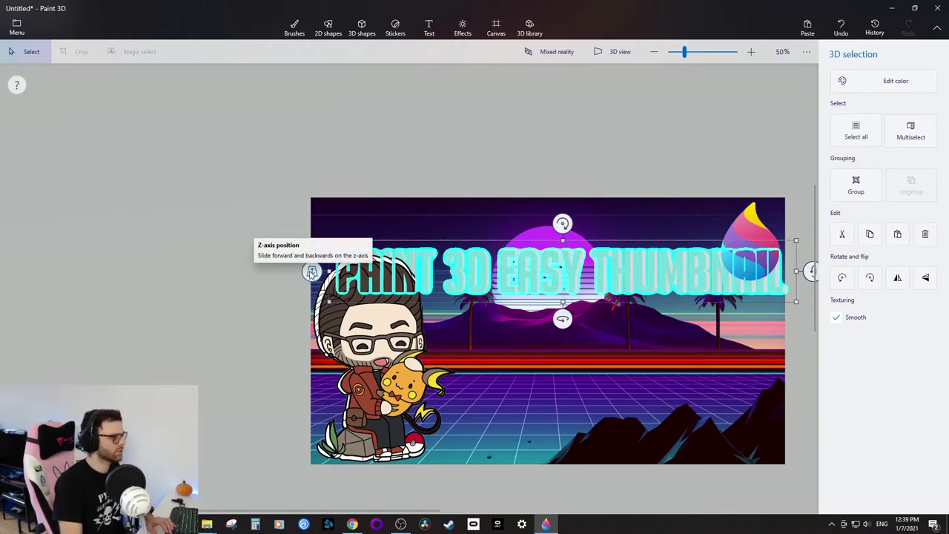
drag(312, 272, 305, 304)
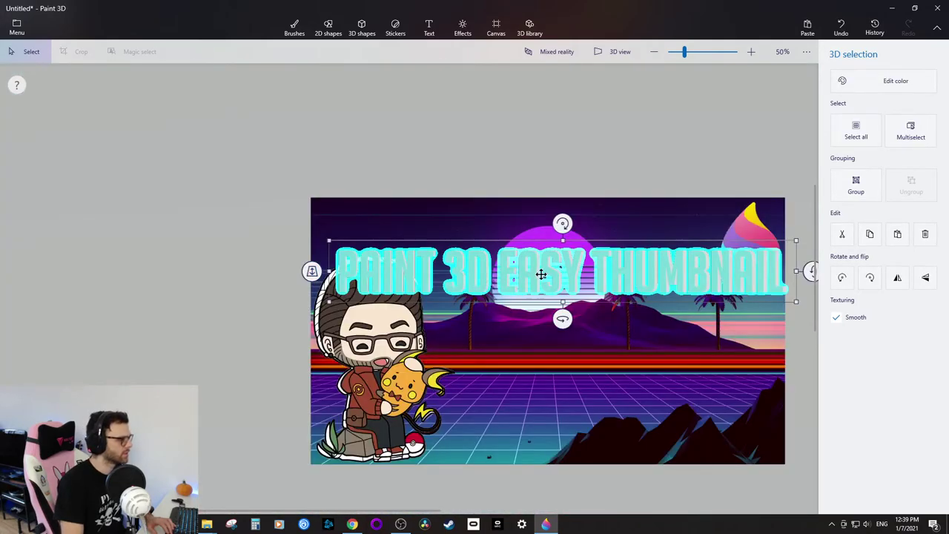
drag(541, 275, 528, 243)
scroll(447, 218, up, 2)
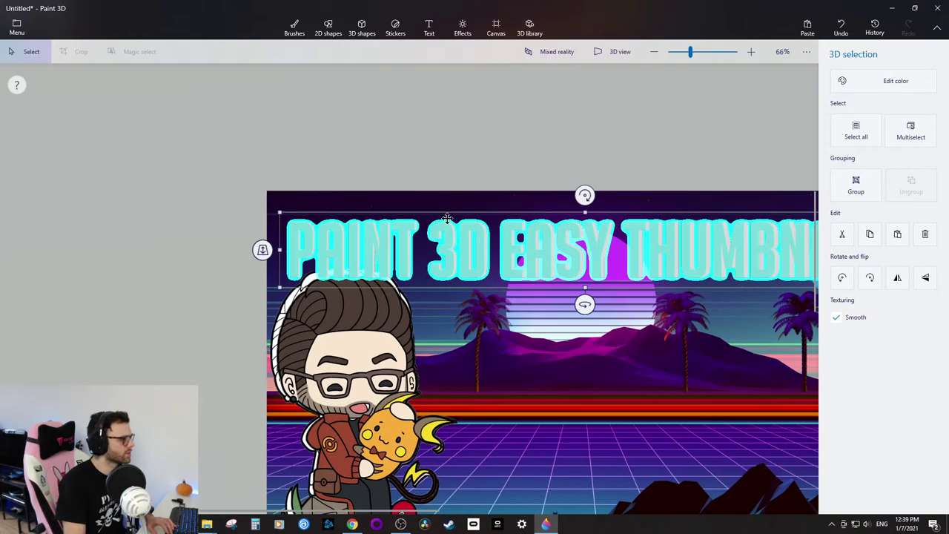
scroll(447, 218, up, 2)
click(433, 123)
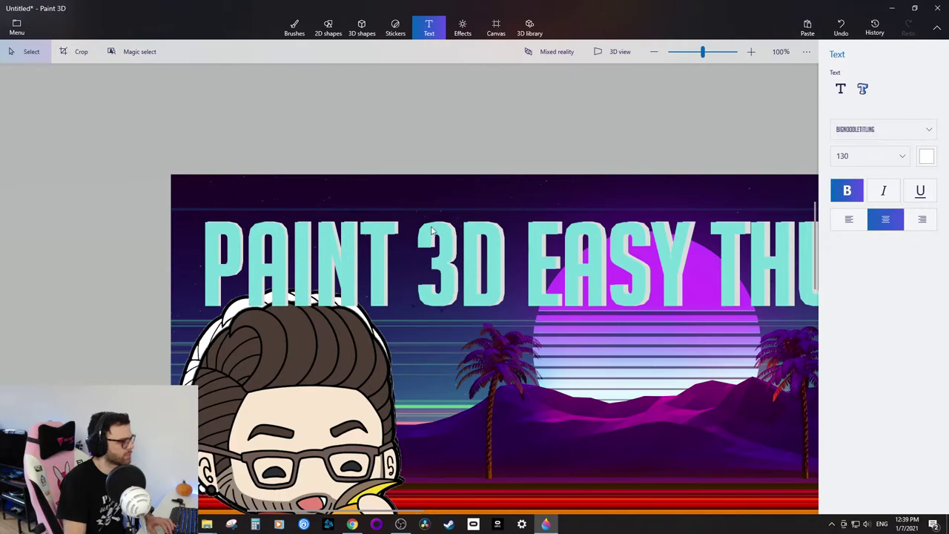
scroll(134, 270, down, 4)
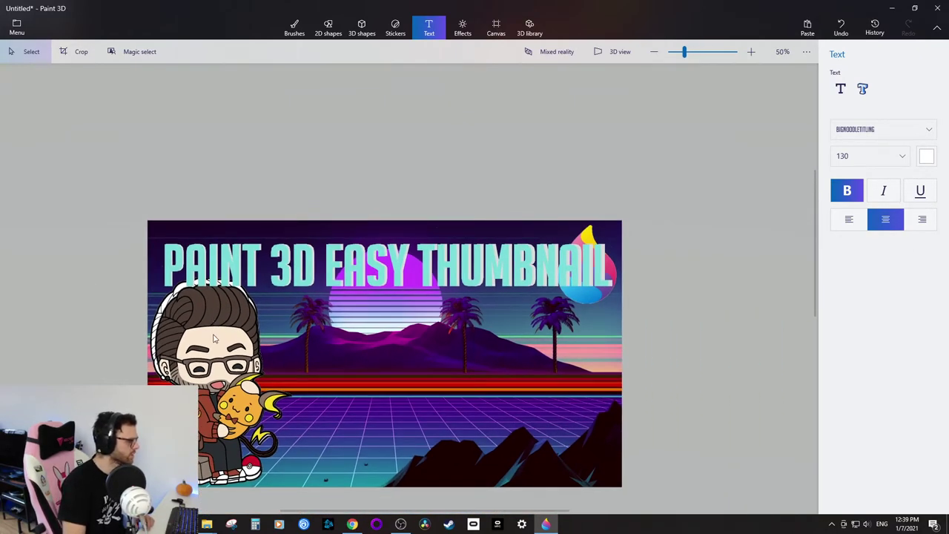
Move the colourful drop logo to the lower-right corner of the canvas and enlarge it over the dark rocks.
click(583, 296)
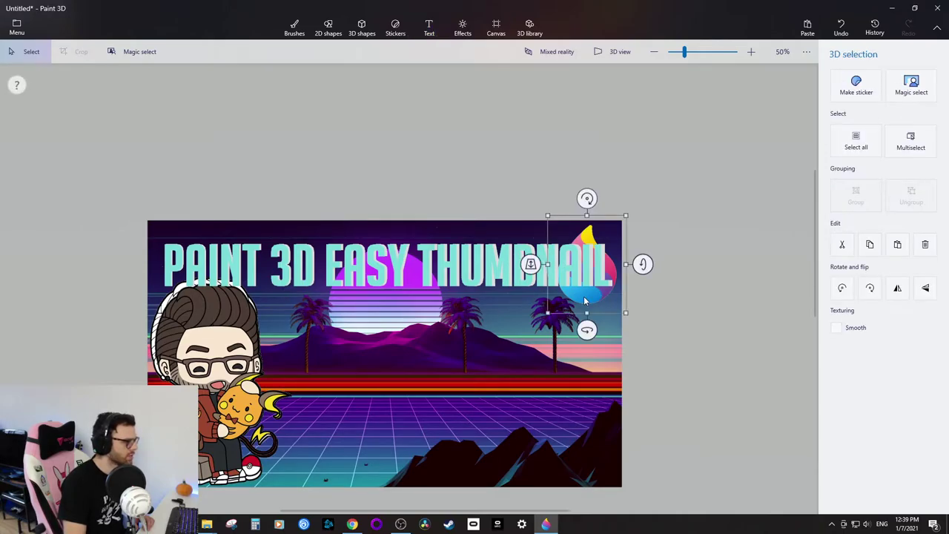
drag(530, 264, 522, 296)
drag(594, 271, 595, 447)
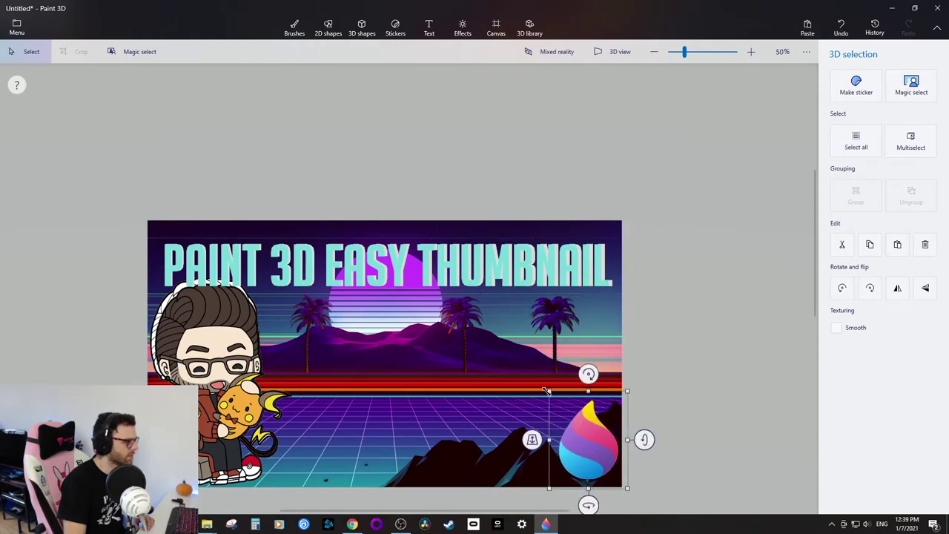
drag(546, 391, 516, 346)
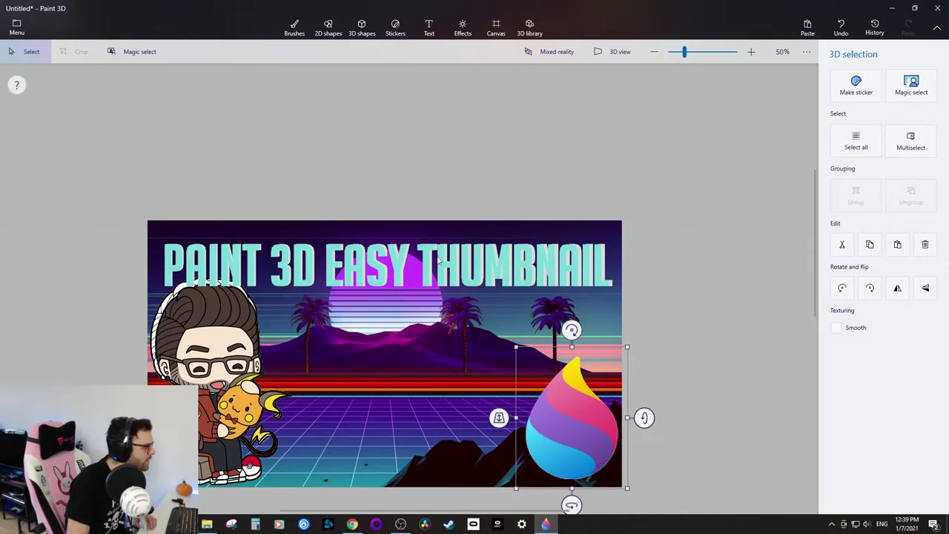
Nudge the turquoise title slightly sideways to fine-tune its alignment over the white copy.
click(460, 268)
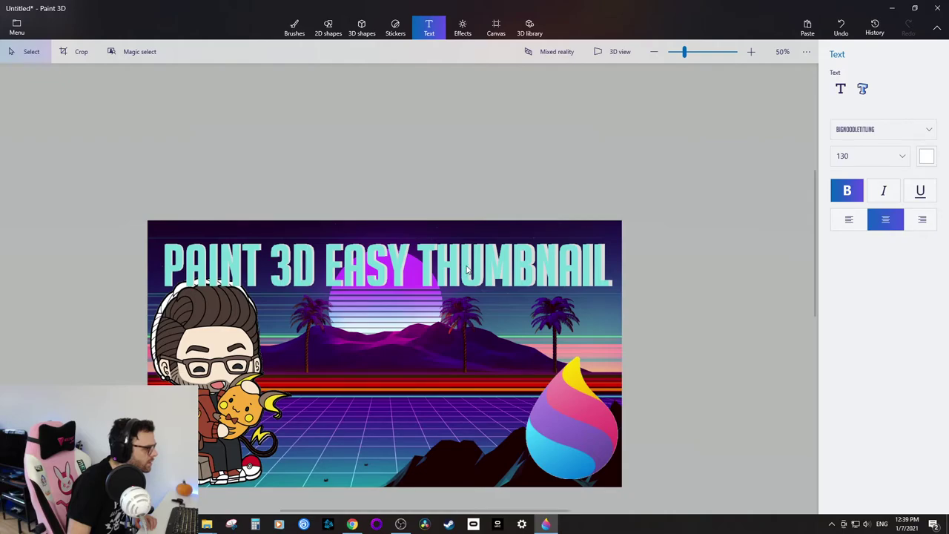
click(465, 267)
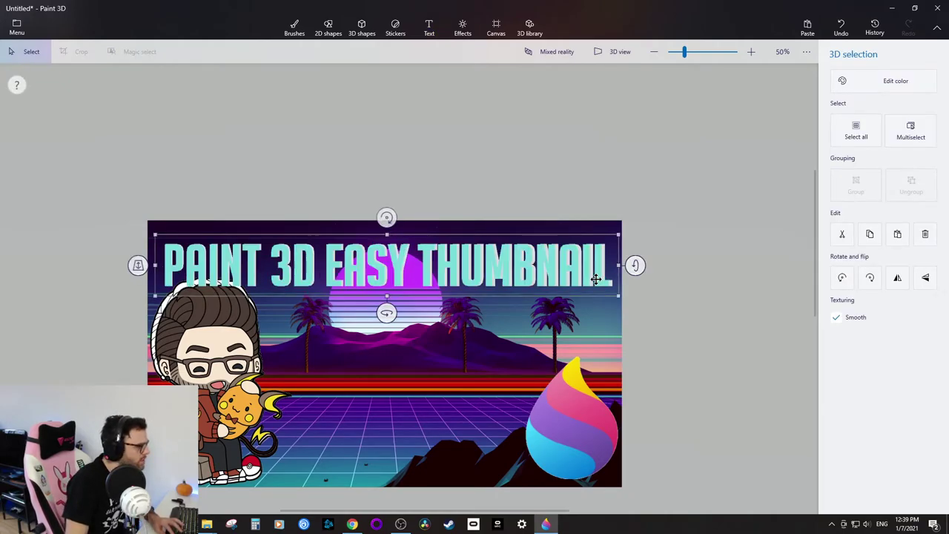
drag(596, 279, 597, 279)
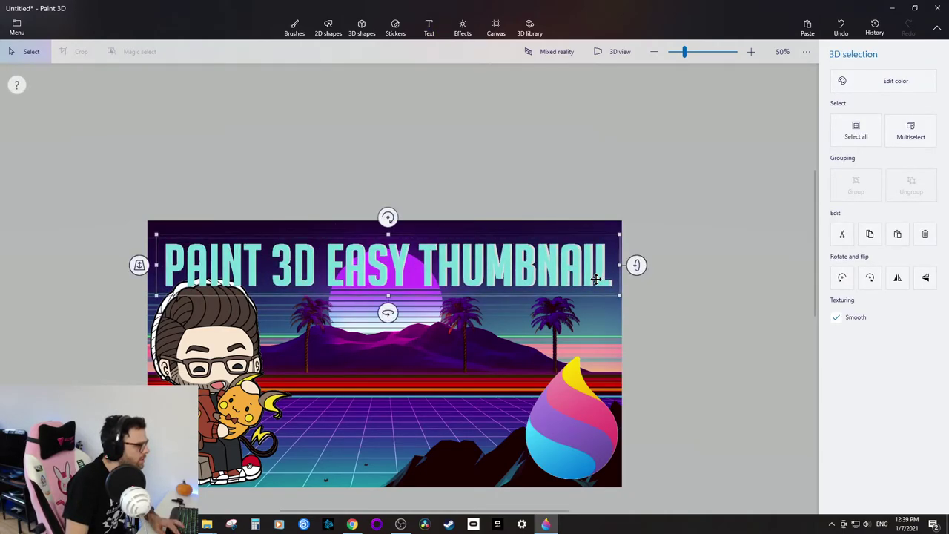
click(736, 263)
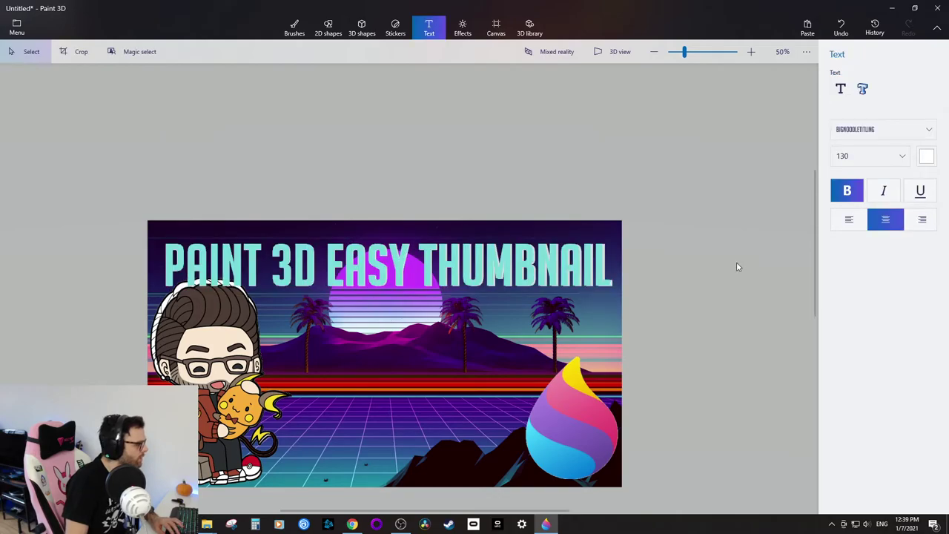
click(519, 267)
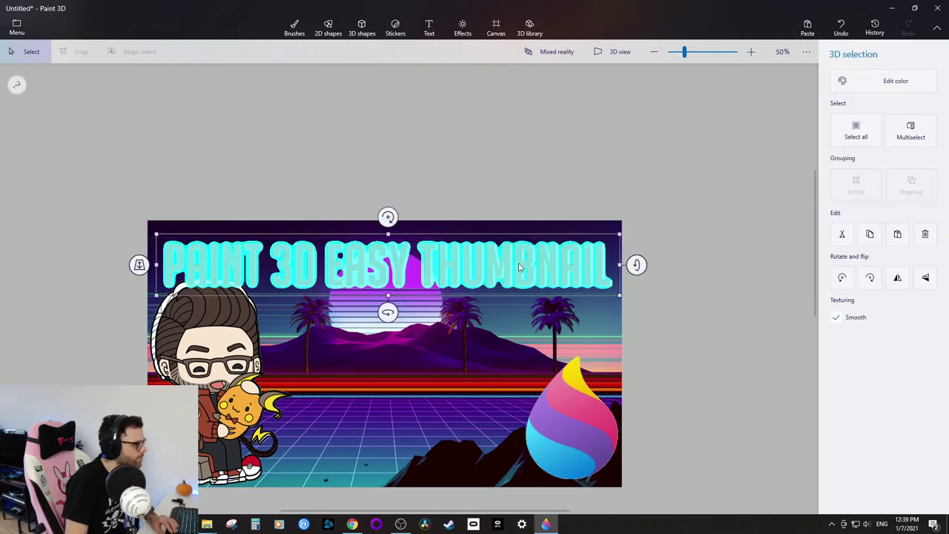
click(717, 327)
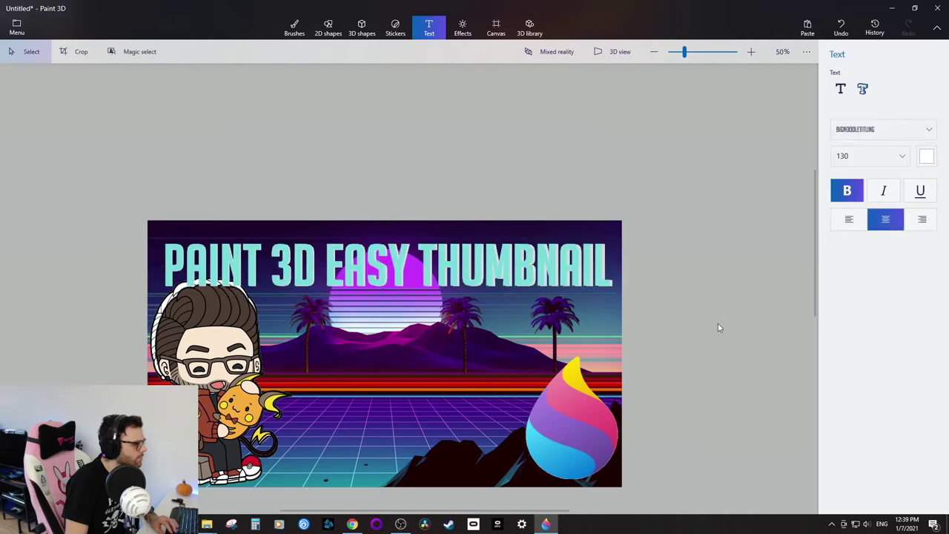
click(576, 268)
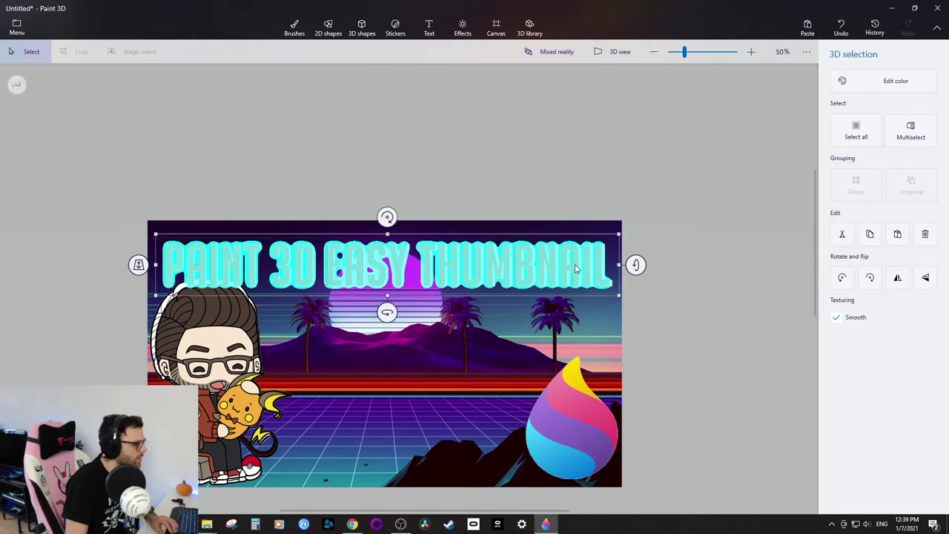
click(717, 292)
click(600, 273)
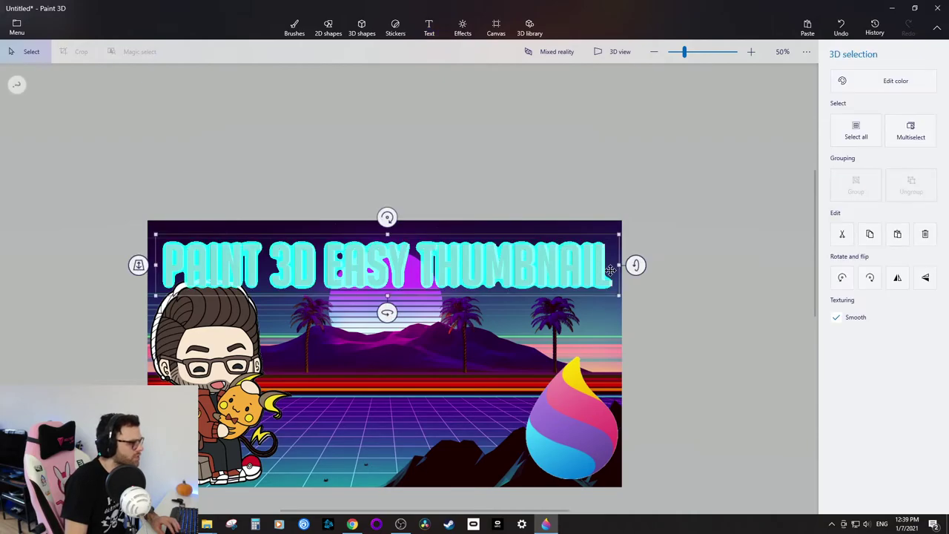
click(678, 284)
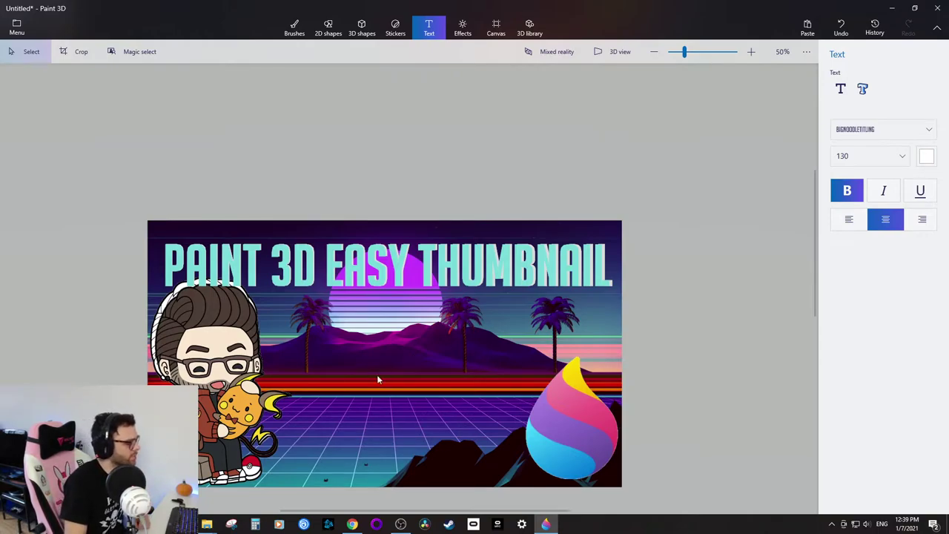
Add the bold 3D text "FOR" at size 130 in light turquoise and place it below the title, beside the character.
click(863, 88)
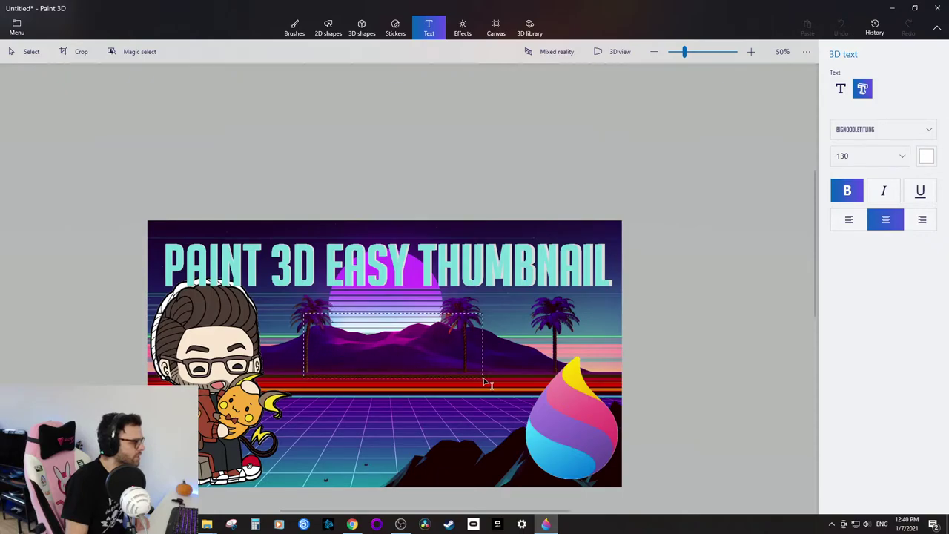
drag(485, 382, 490, 382)
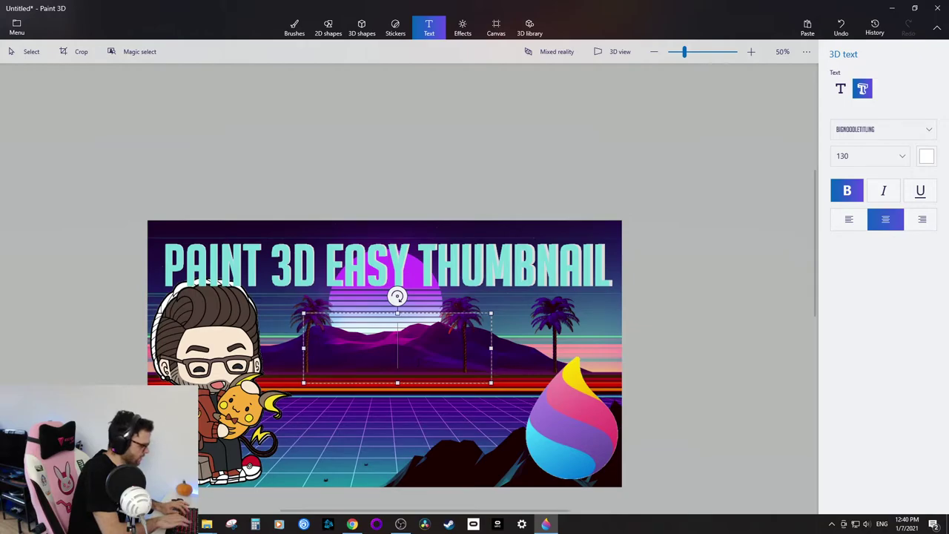
text(FOR)
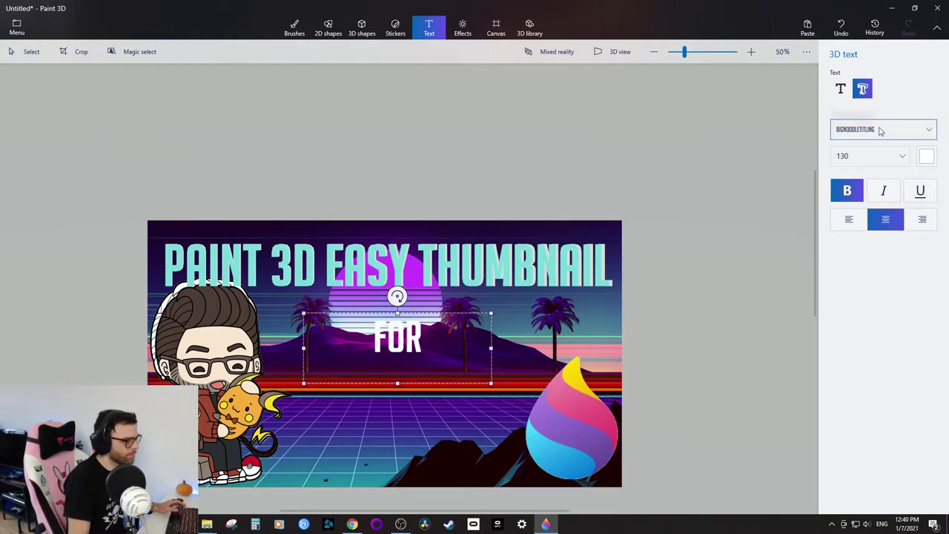
click(926, 156)
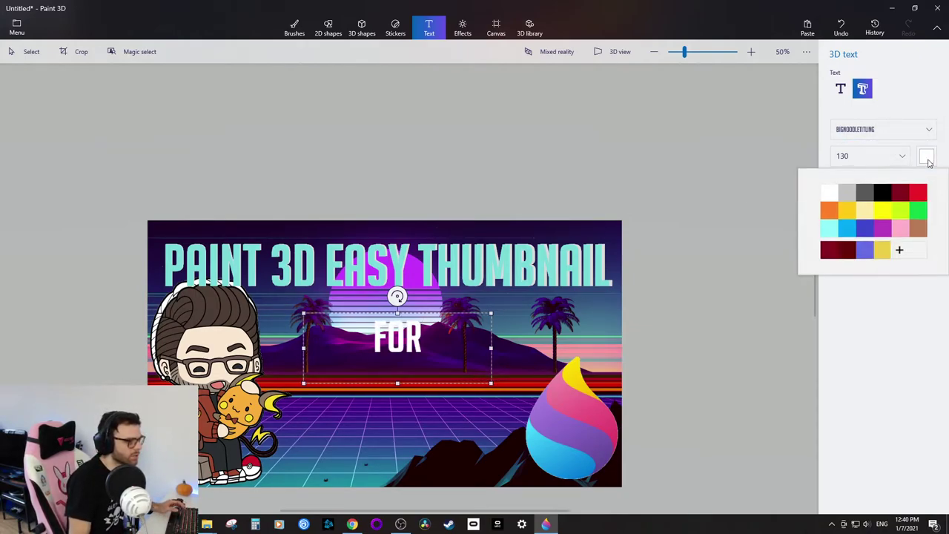
click(830, 235)
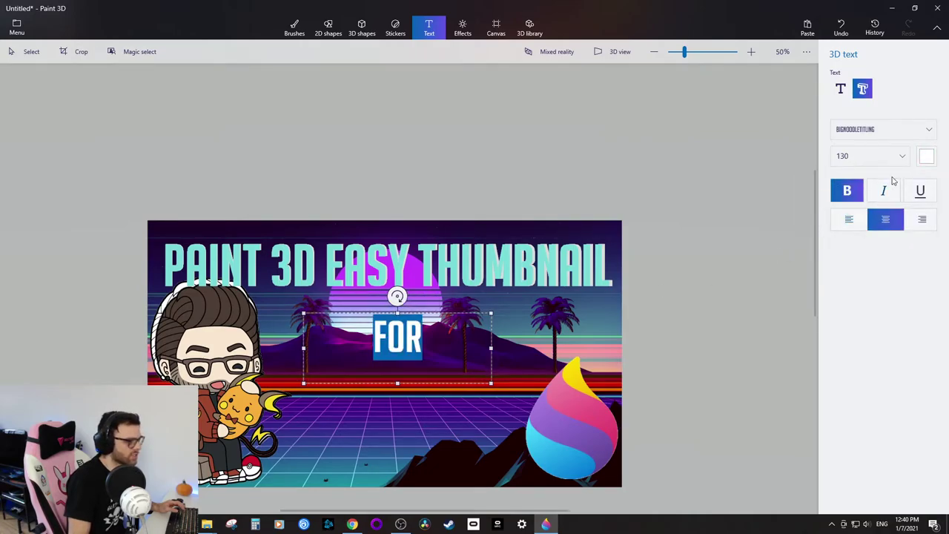
click(925, 156)
click(829, 229)
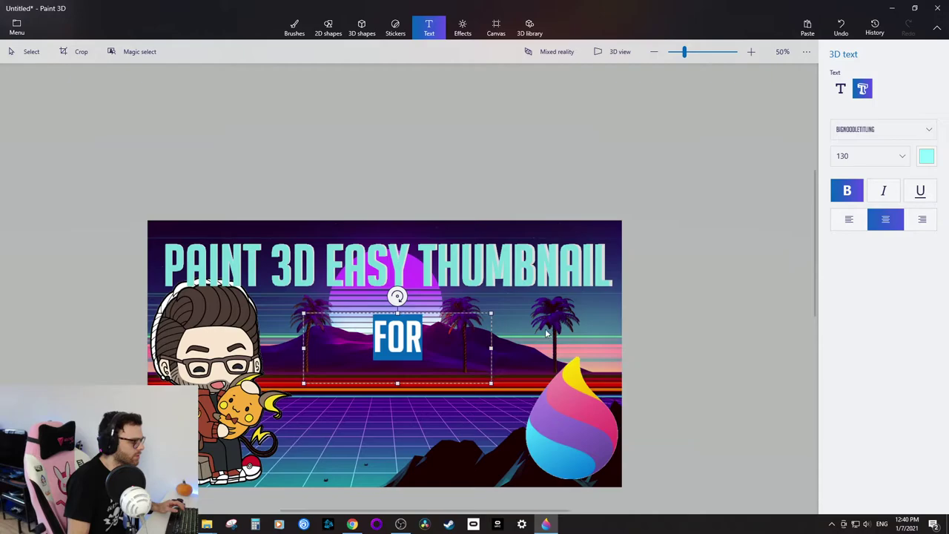
click(520, 332)
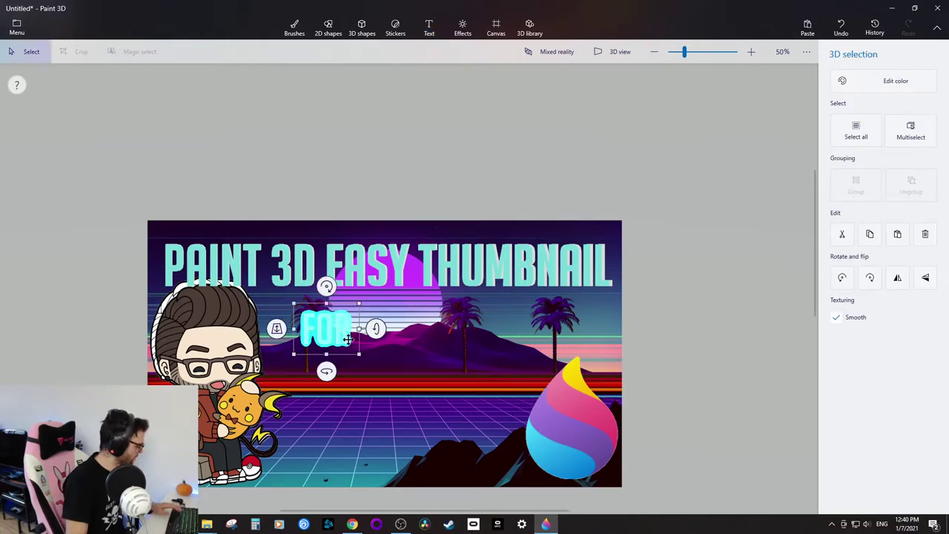
Duplicate the turquoise 3D text "FOR" in place, enlarge the copy slightly, and colour it white.
key(ctrl)
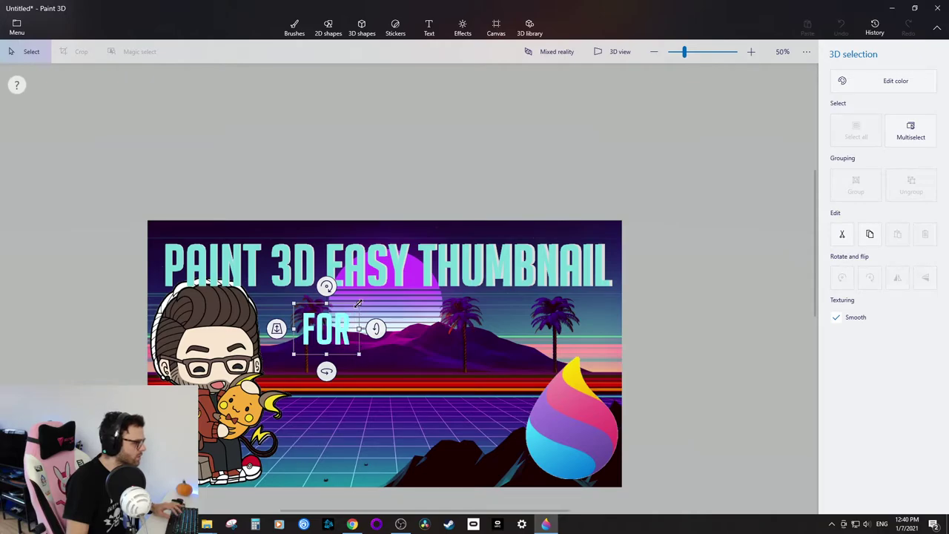
drag(359, 304, 365, 300)
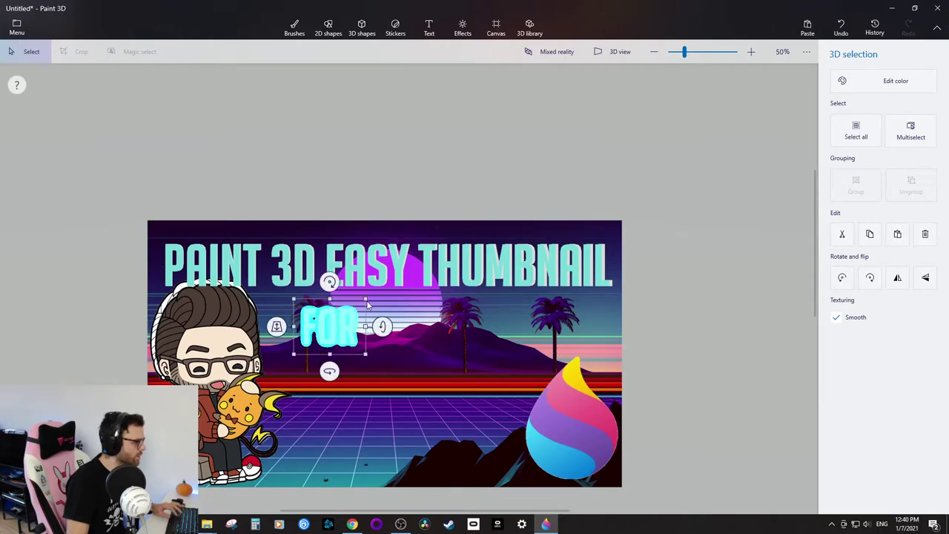
click(882, 90)
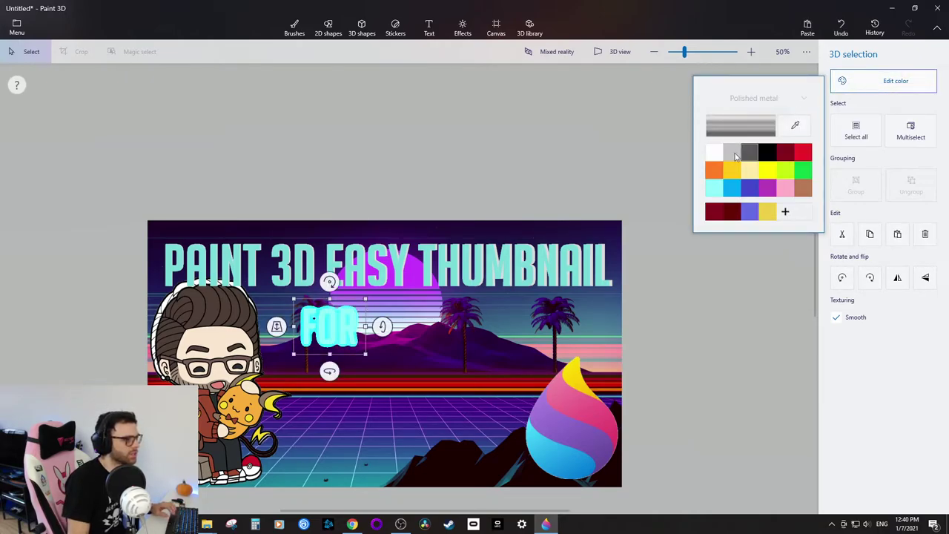
click(714, 155)
click(674, 313)
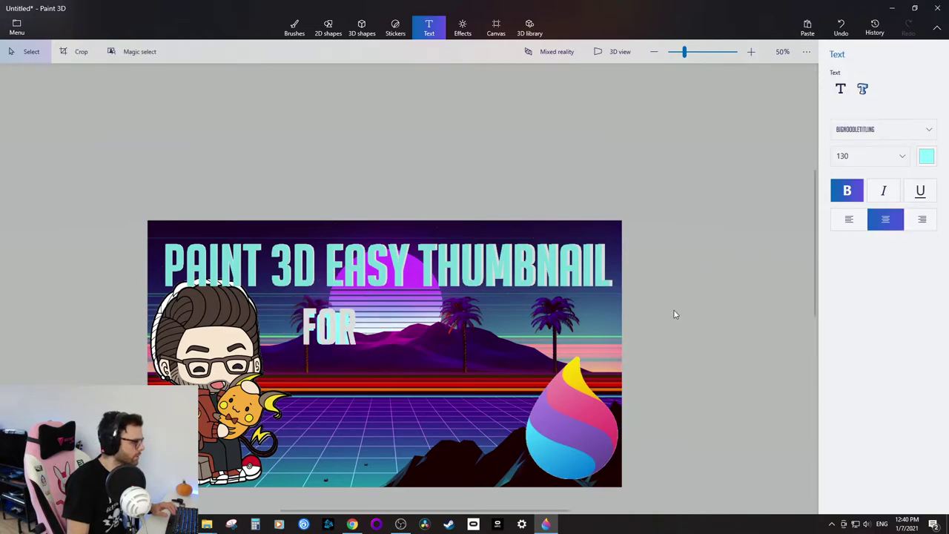
Try to adjust the depth of the smaller turquoise "FOR" relative to the white copy.
click(345, 331)
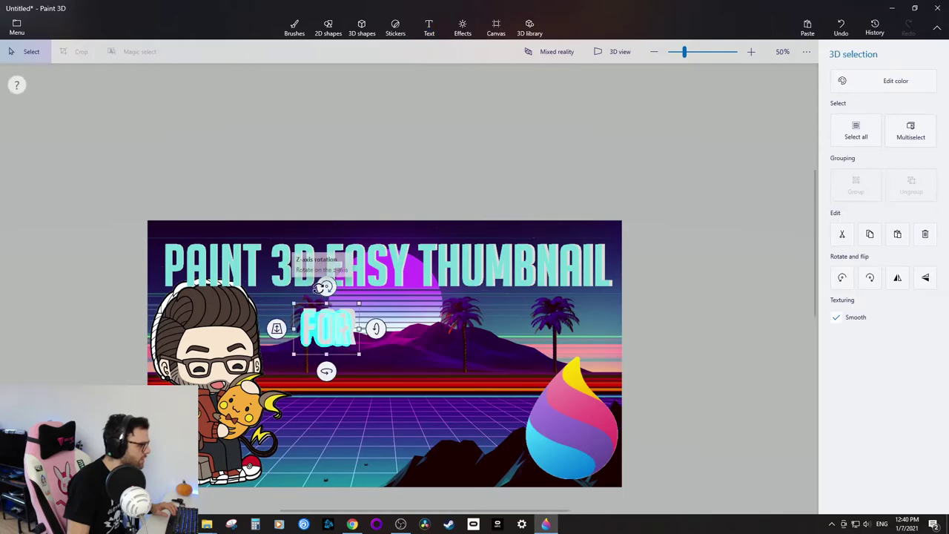
drag(275, 329, 276, 329)
click(706, 318)
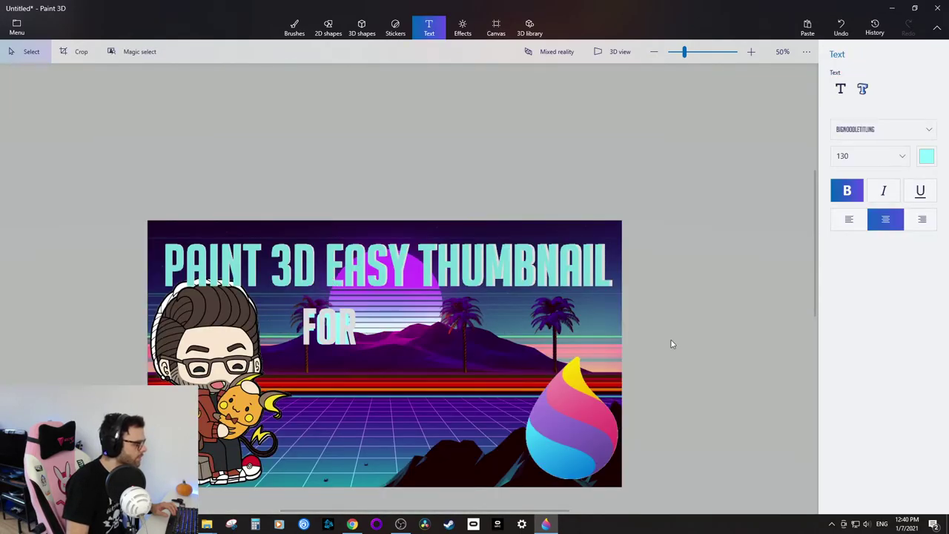
Swap the colours of the two "FOR" layers, making the larger copy light turquoise and the smaller one white.
click(332, 327)
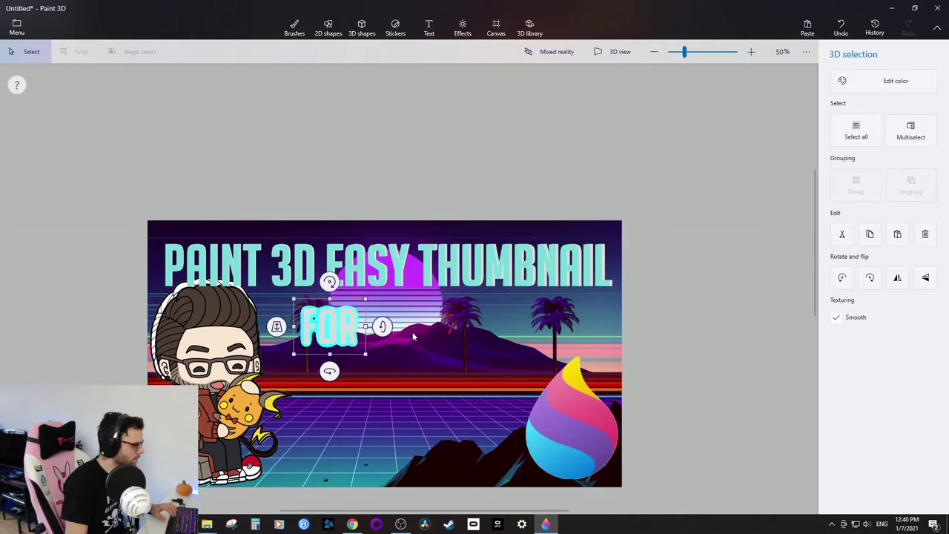
click(882, 83)
click(719, 191)
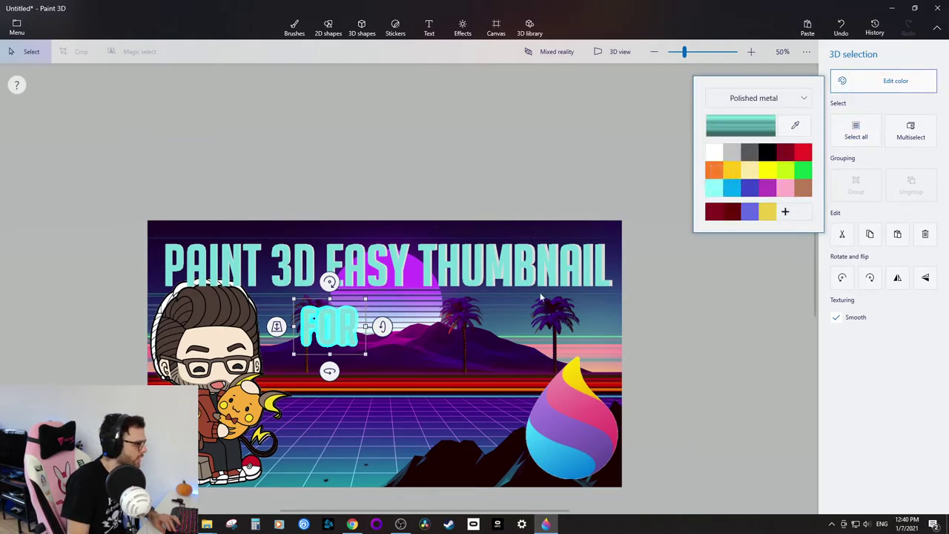
click(662, 351)
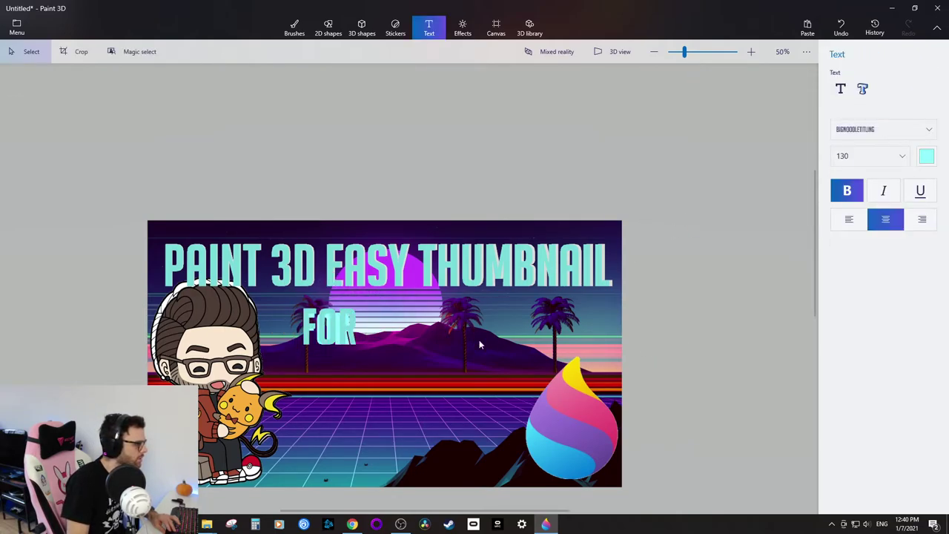
click(337, 342)
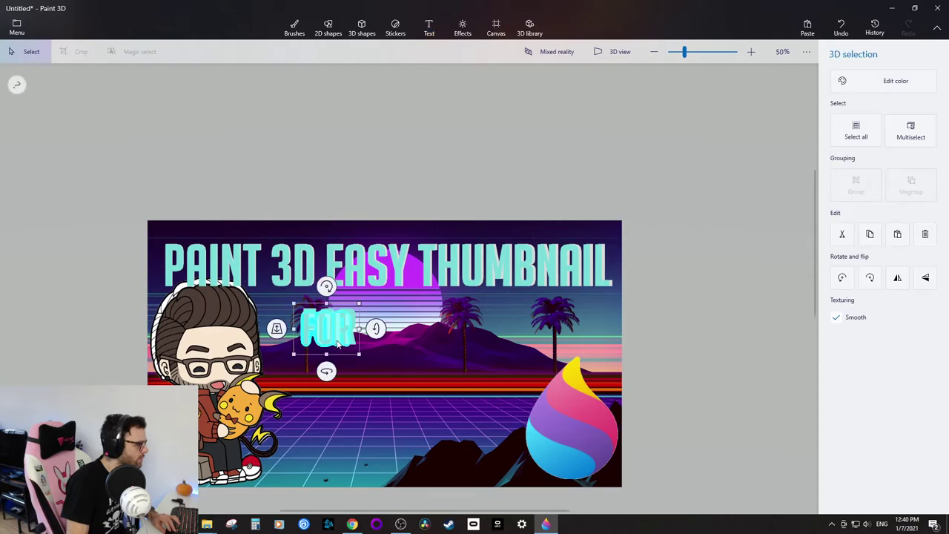
click(892, 83)
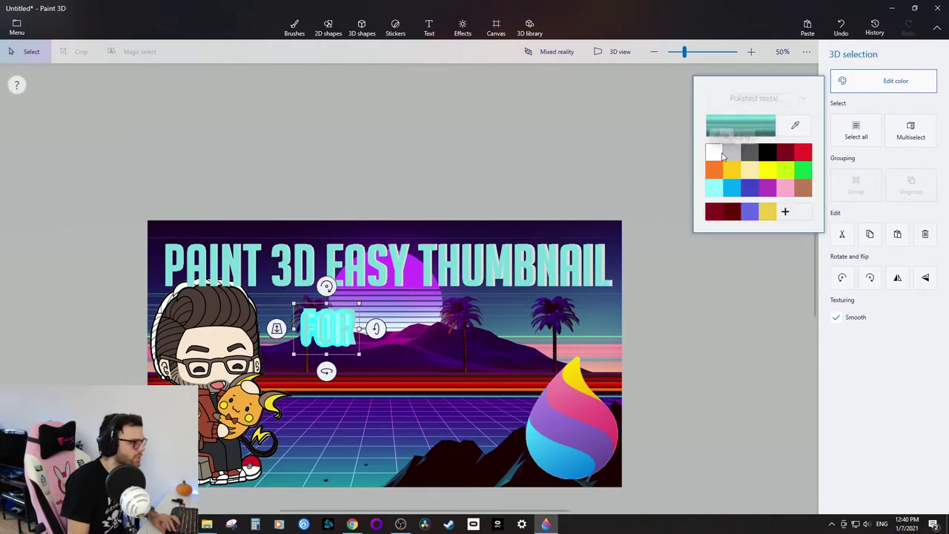
click(706, 336)
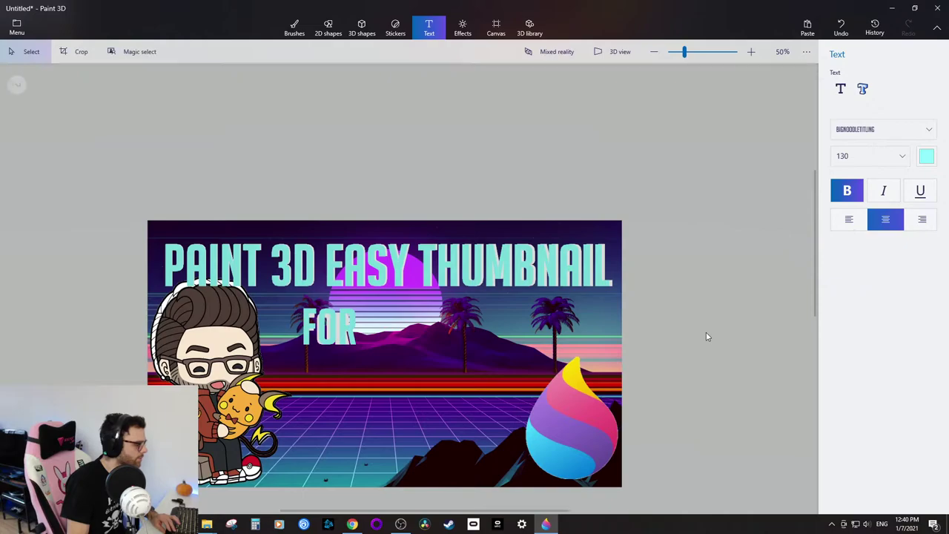
Resize and nudge the turquoise "FOR" so it sits slightly offset over the white copy.
click(343, 333)
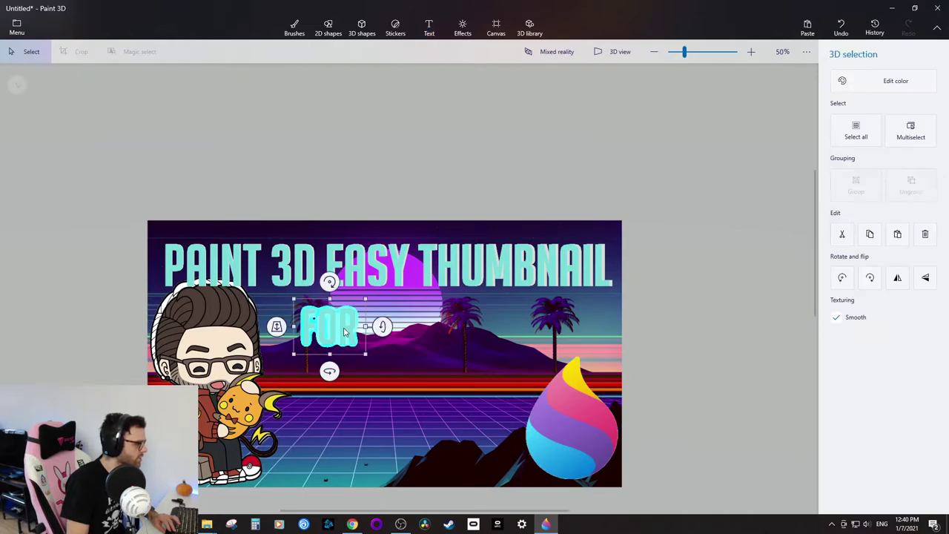
click(419, 344)
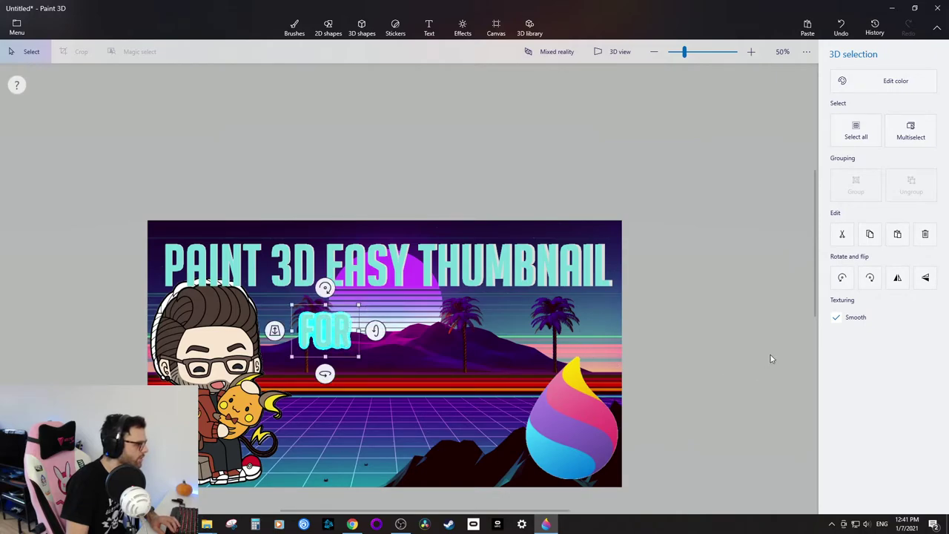
Enlarge both "FOR" layers together and move them below the title, between the character and the drop logo.
click(338, 332)
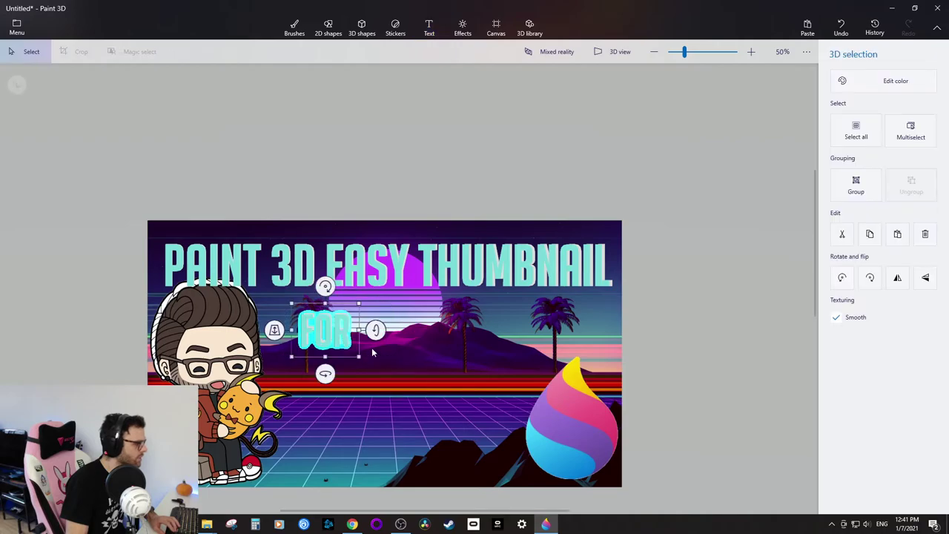
mouse_move(330, 332)
mouse_down()
mouse_move(370, 317)
mouse_move(324, 321)
mouse_up()
click(361, 354)
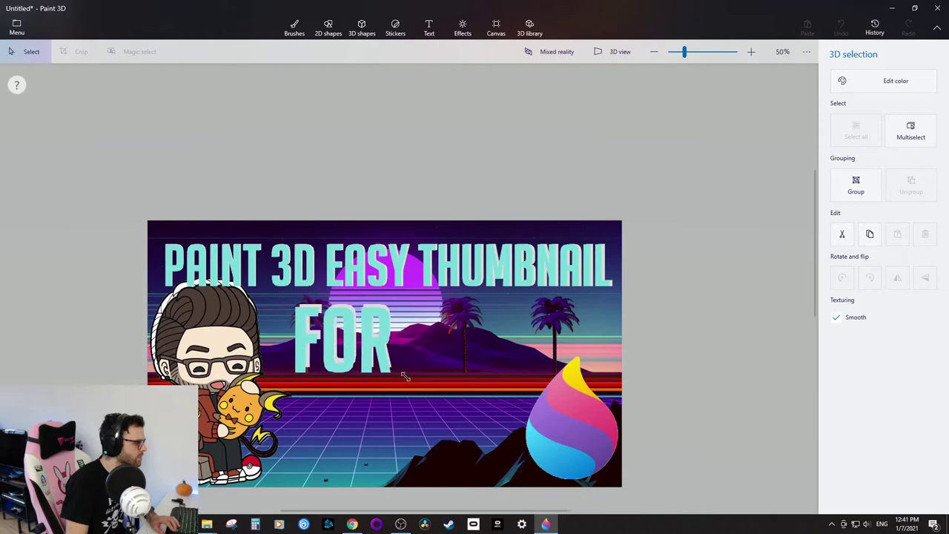
click(375, 349)
key(ctrl+z)
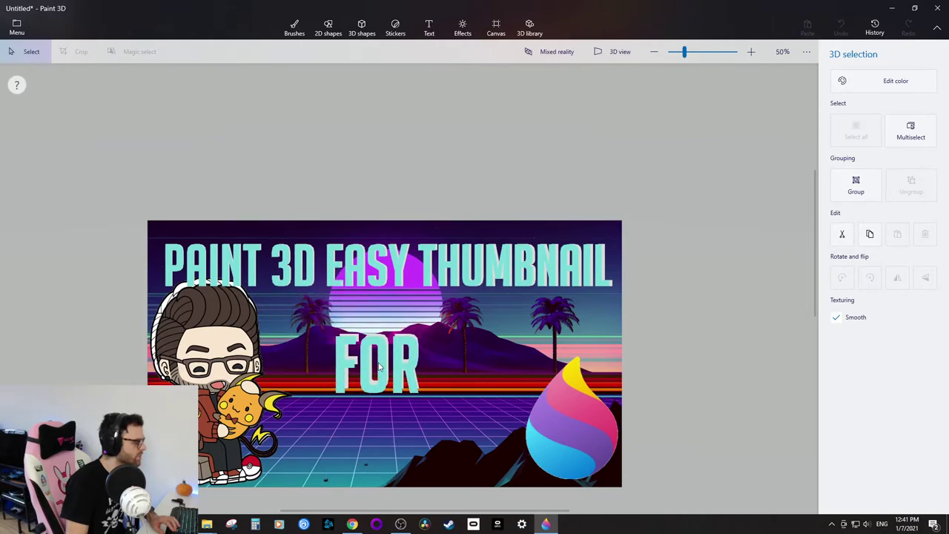
click(375, 361)
key(Escape)
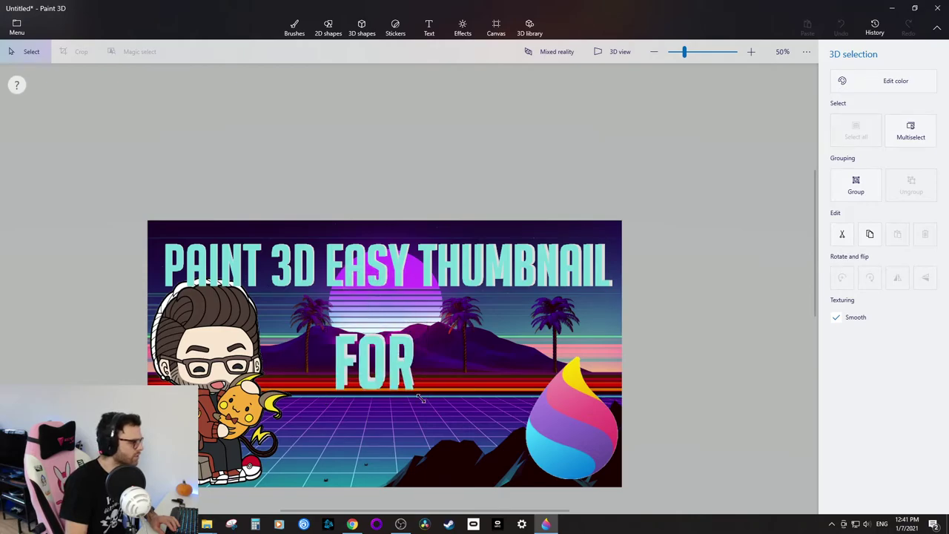
click(384, 364)
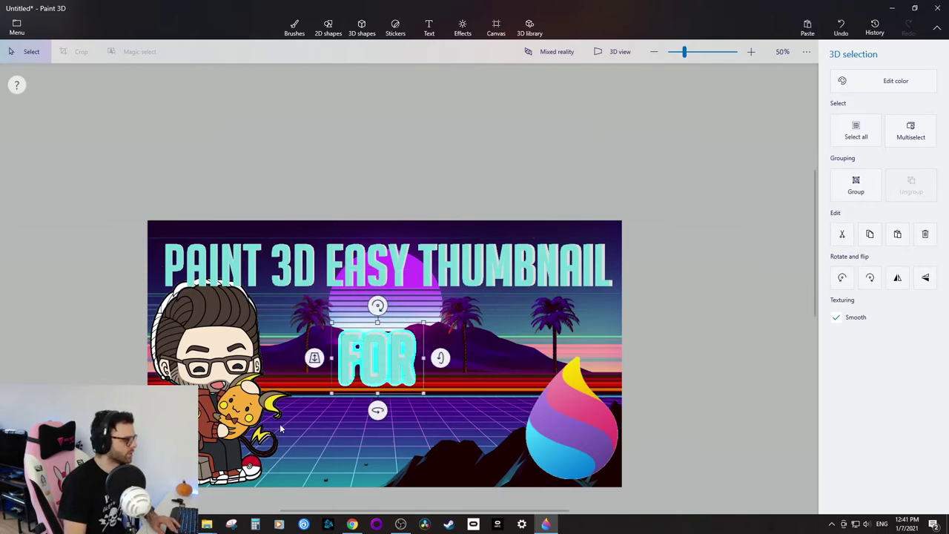
key(ctrl+z)
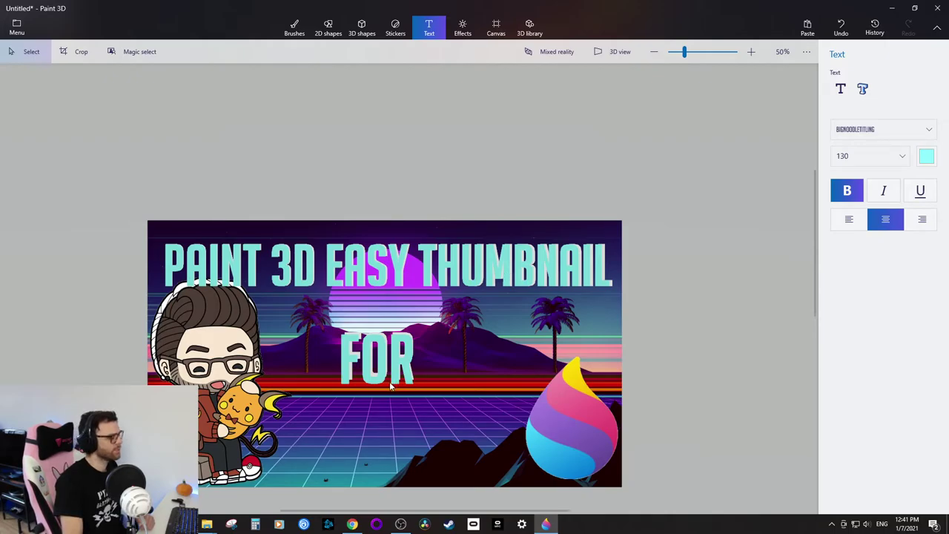
Switch to Chrome and search Google Images for "youtube logo".
mouse_move(352, 519)
click(352, 493)
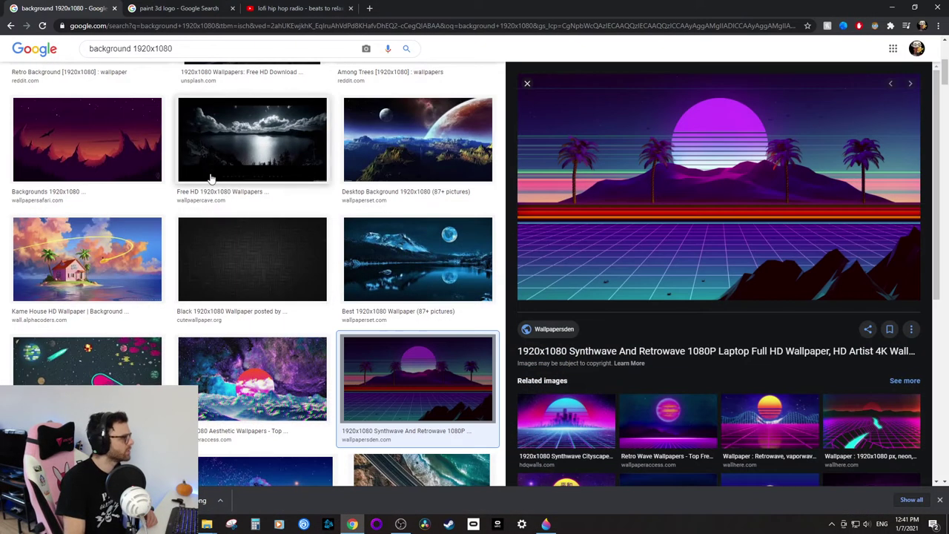
drag(180, 48, 85, 48)
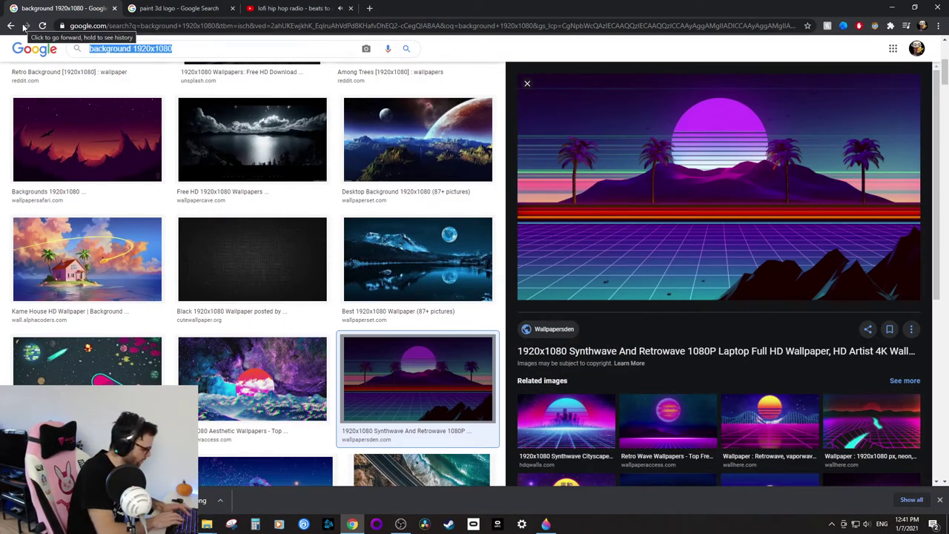
text(youtube lo)
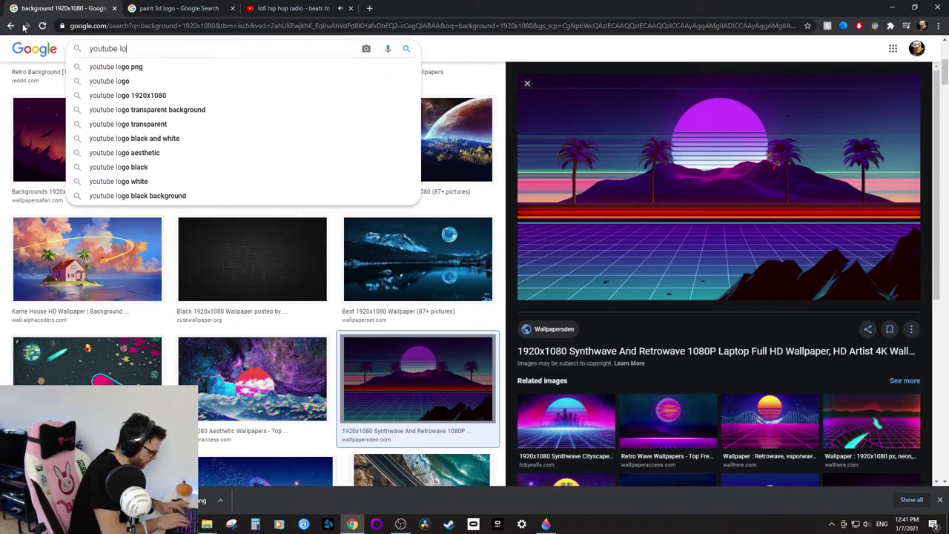
text(go)
key(Return)
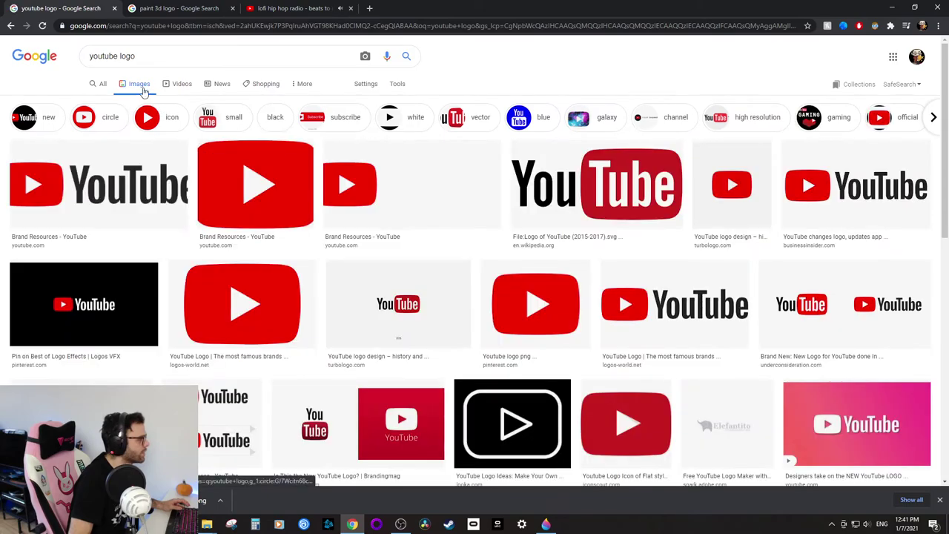
Refine the image search to "youtube logo transparent" and look through the results for a suitable logo.
click(149, 56)
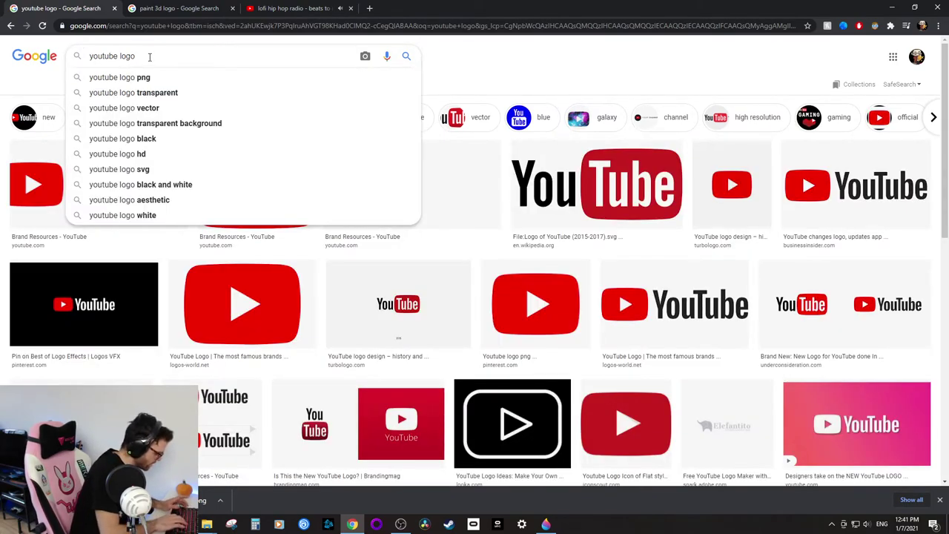
text(transparent)
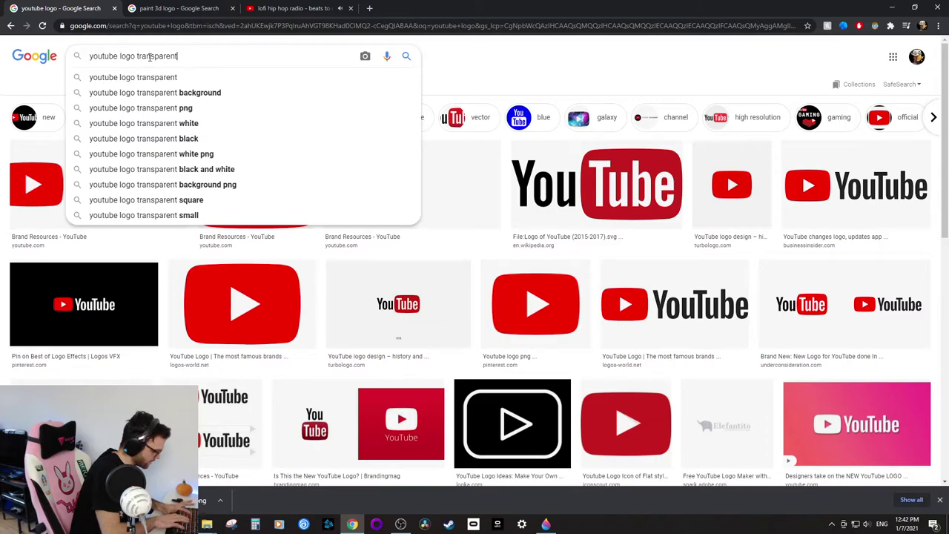
key(Return)
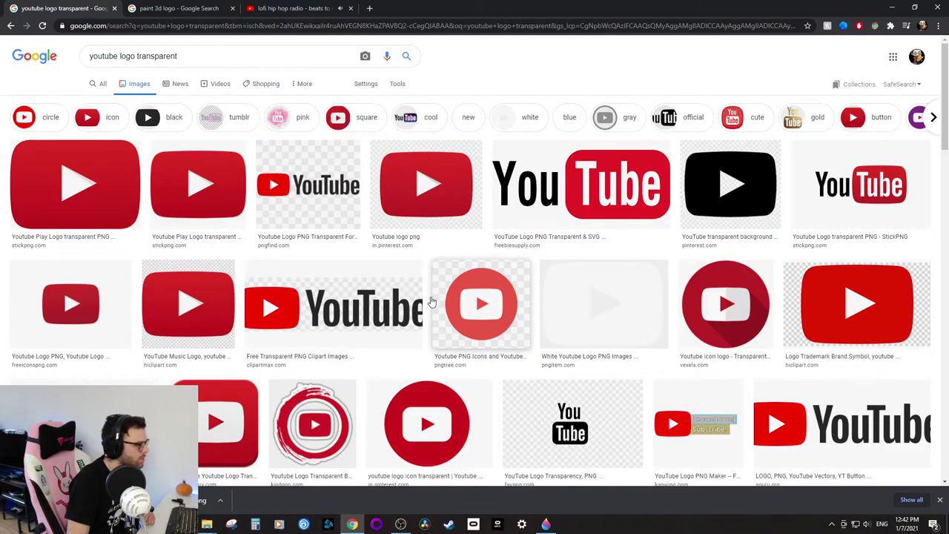
scroll(337, 310, down, 3)
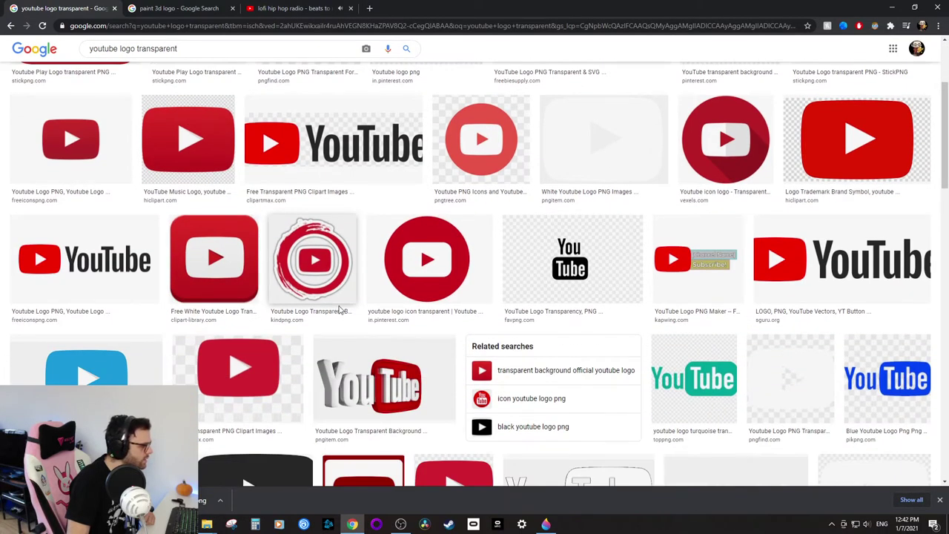
scroll(340, 310, down, 3)
scroll(340, 310, up, 6)
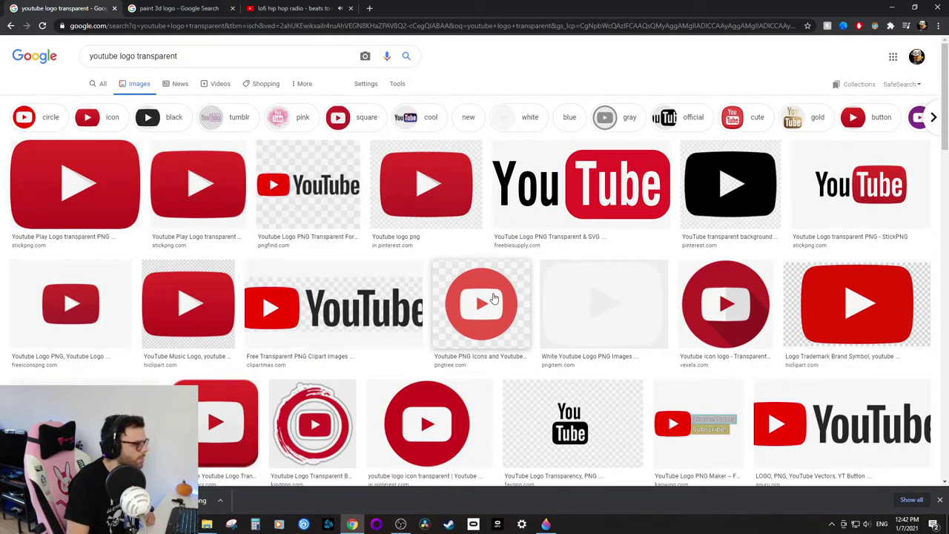
scroll(469, 296, down, 5)
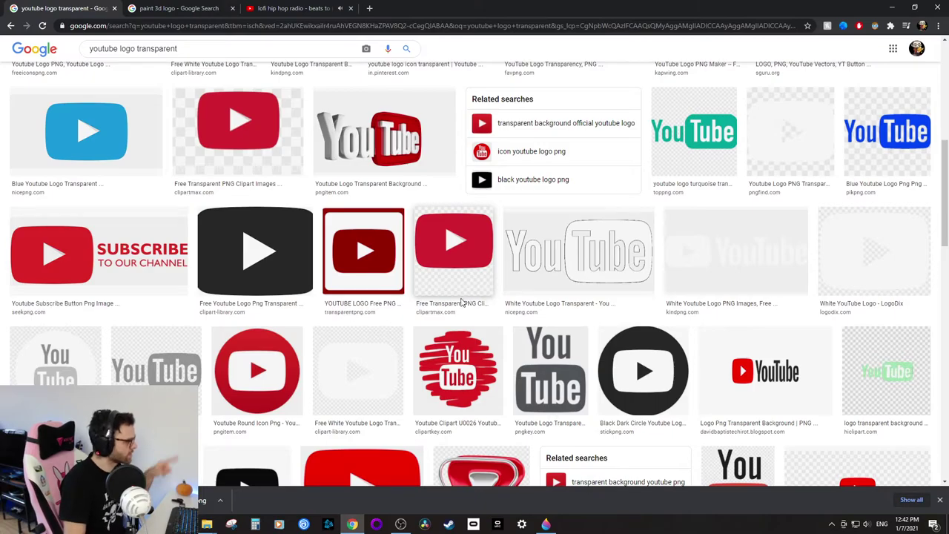
scroll(461, 302, down, 4)
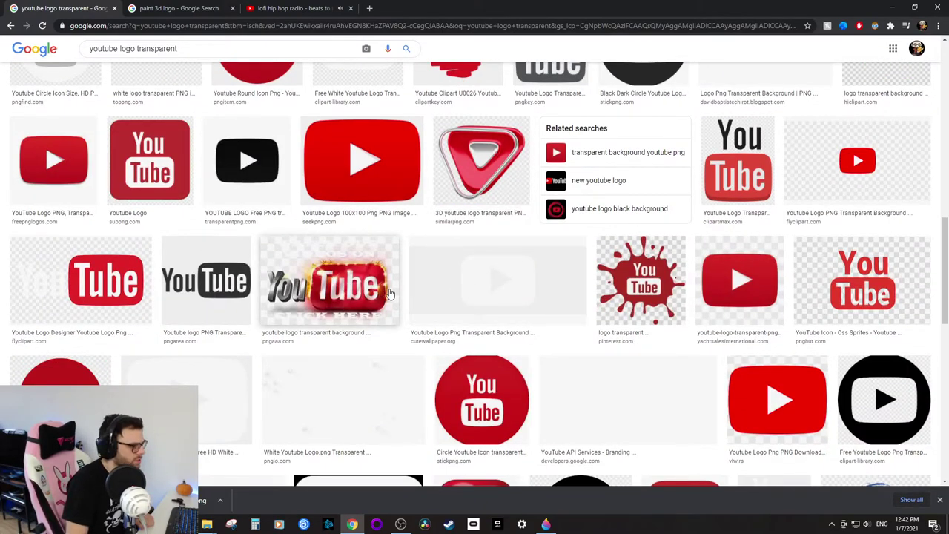
scroll(390, 294, up, 10)
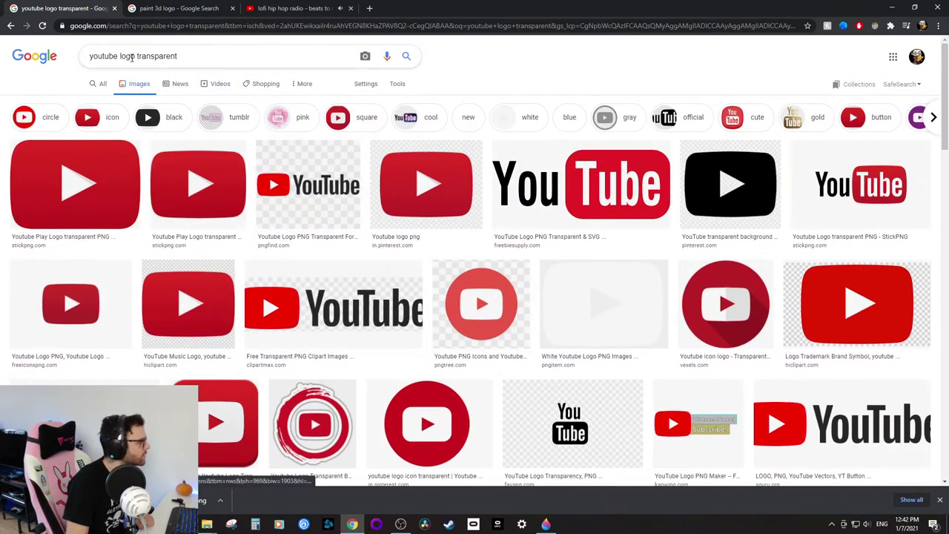
Change the image search to "youtube transparent" and open the preview of the wide YouTube logo with the red play button.
double_click(132, 56)
key(BackSpace)
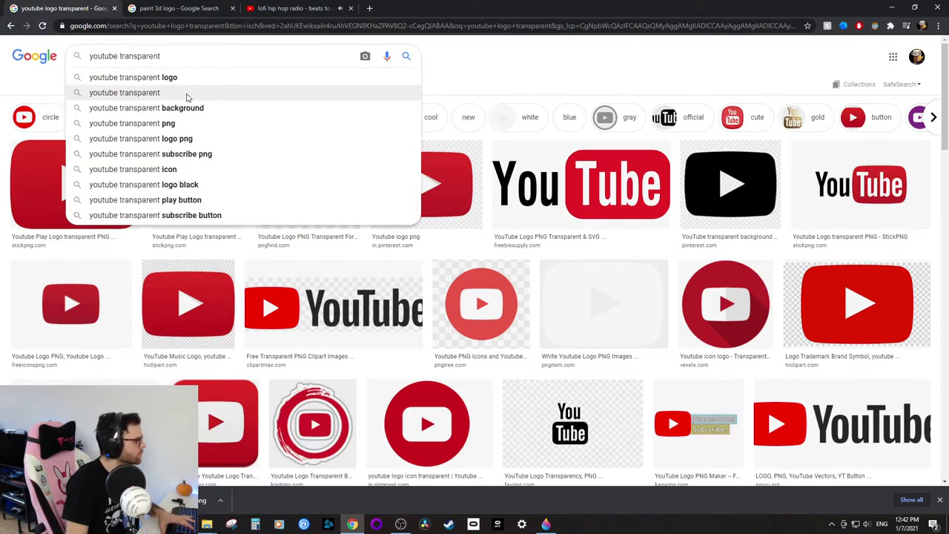
click(186, 94)
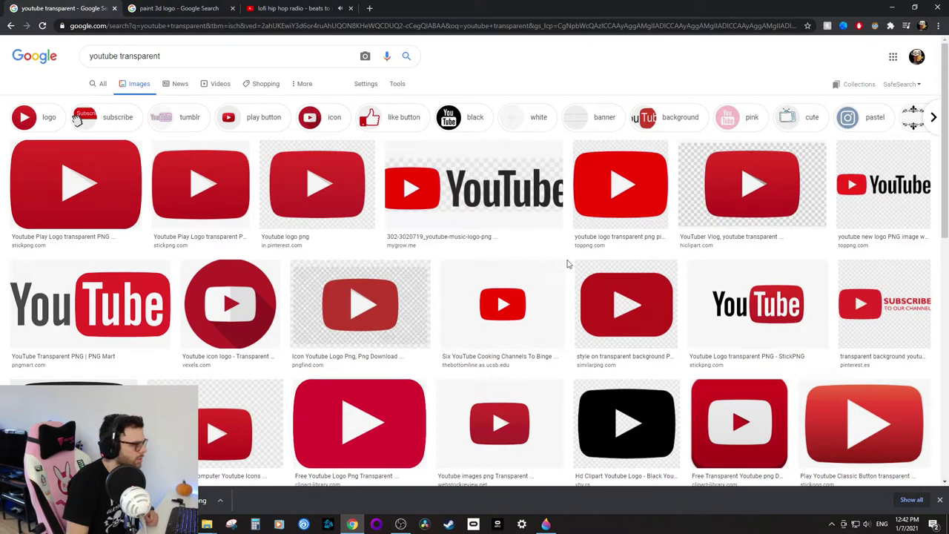
click(472, 195)
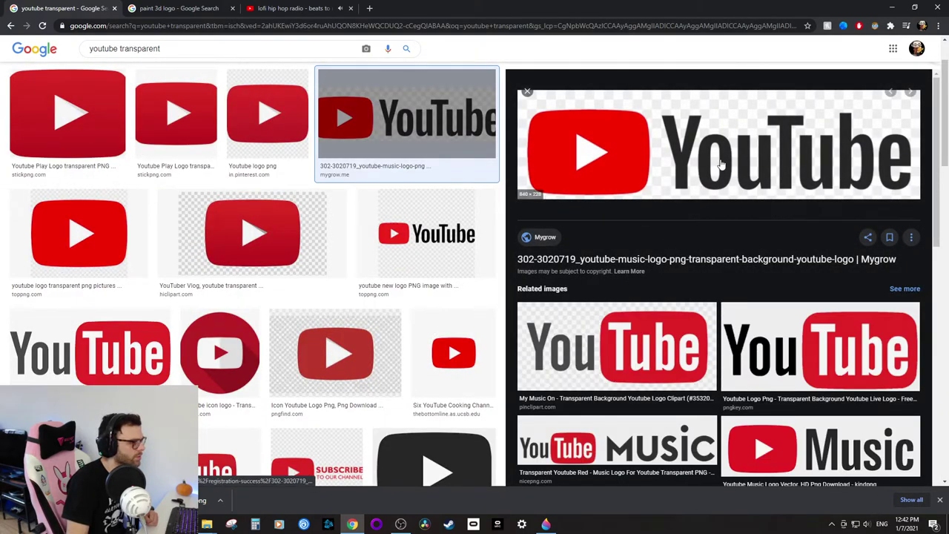
Save the previewed wide YouTube logo to the Desktop as a JPEG image under its suggested file name.
right_click(721, 165)
click(745, 260)
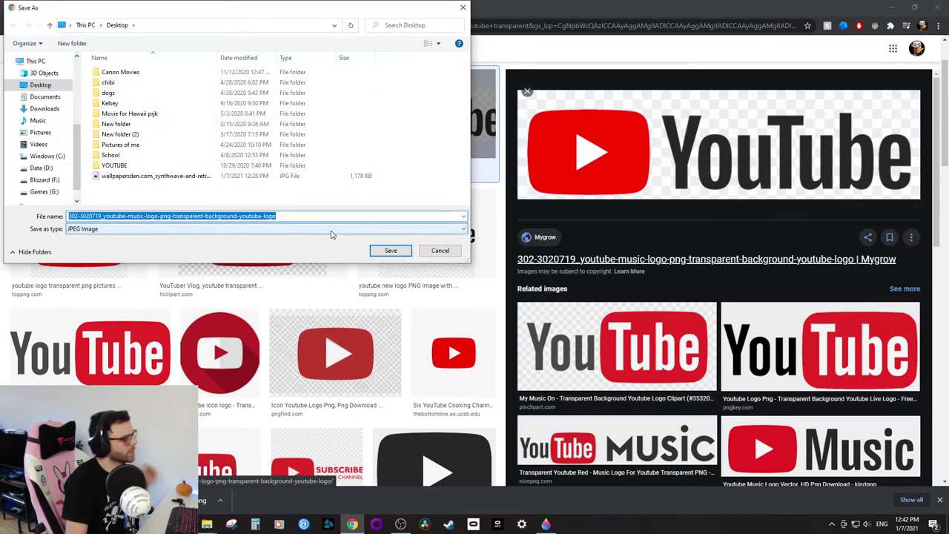
click(390, 251)
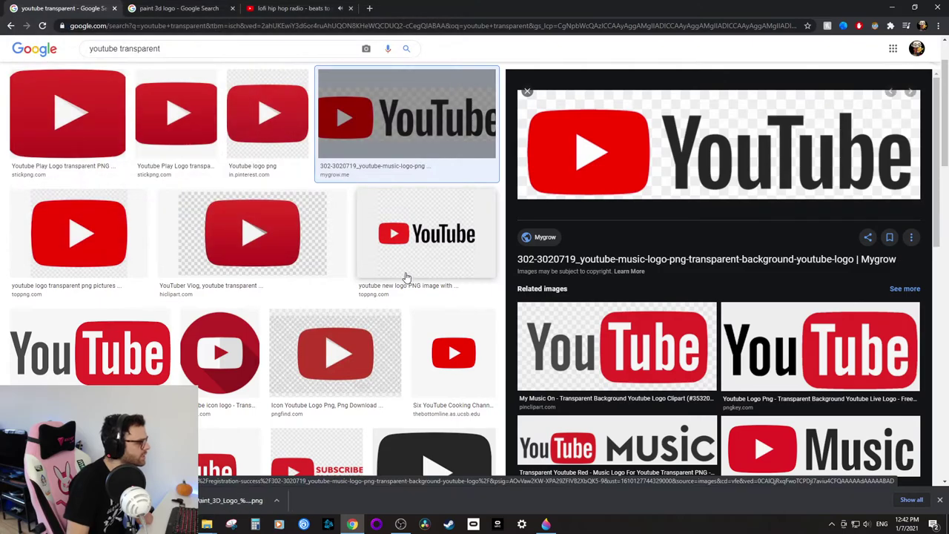
Switch to Paint 3D and insert the saved YouTube logo from the desktop into the thumbnail.
click(889, 9)
click(914, 8)
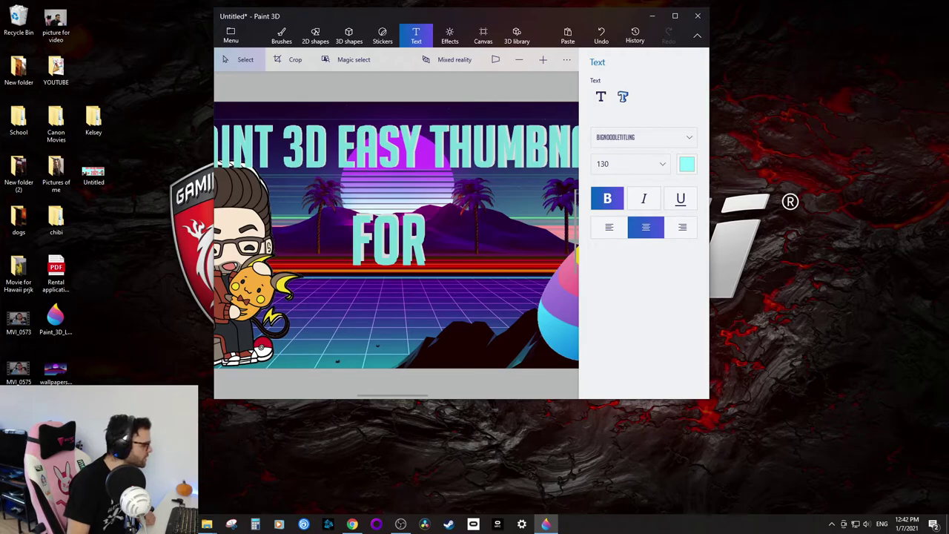
drag(715, 269, 481, 277)
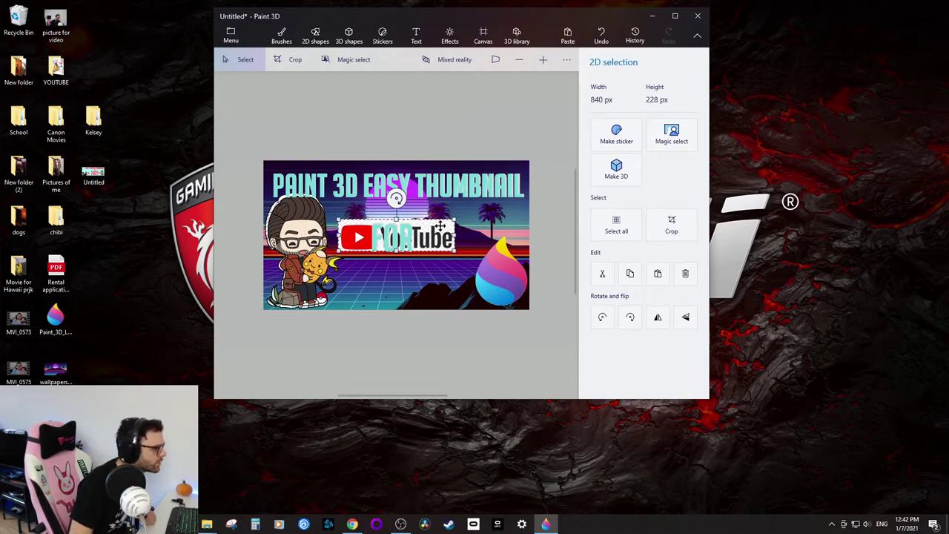
Maximize the Paint 3D window and place the YouTube logo below "FOR", between the character and the drop logo.
drag(439, 226, 502, 108)
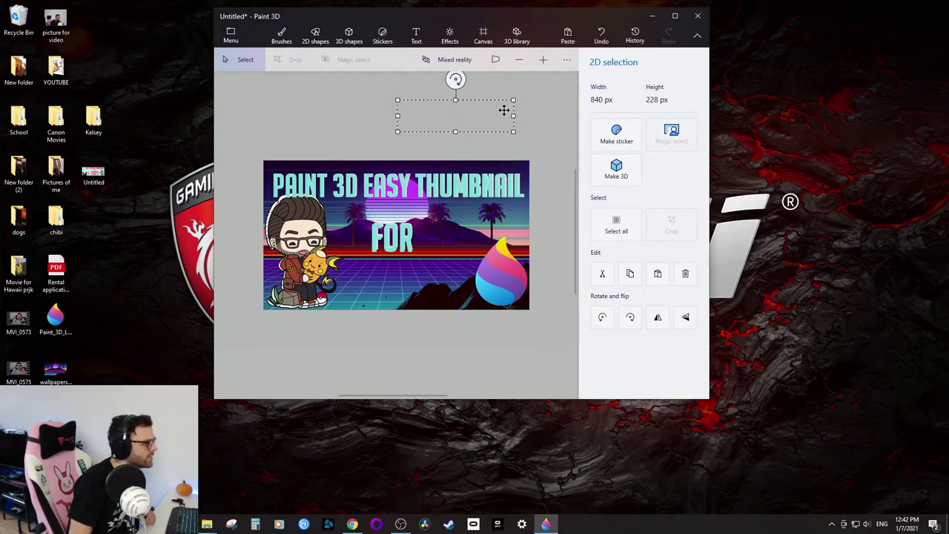
scroll(543, 192, down, 3)
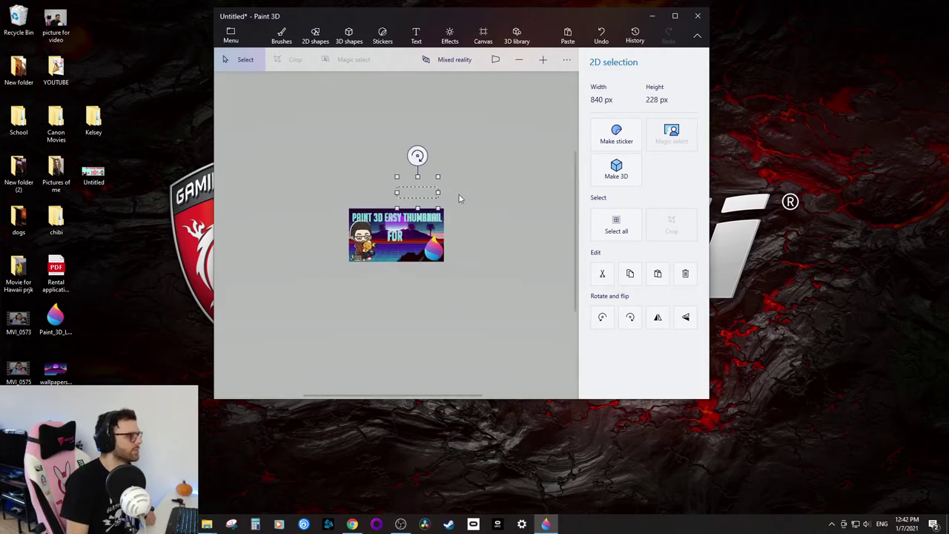
scroll(438, 206, up, 3)
click(675, 16)
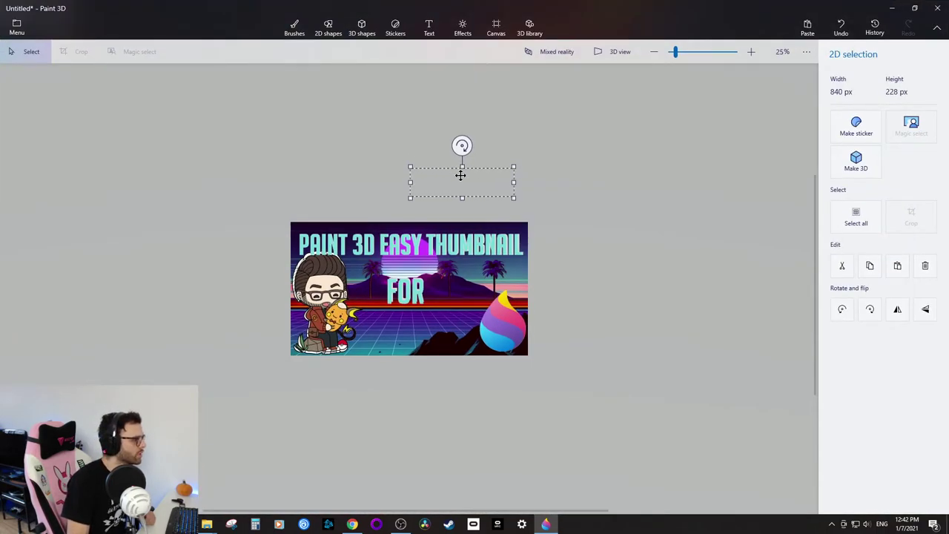
drag(463, 184, 417, 332)
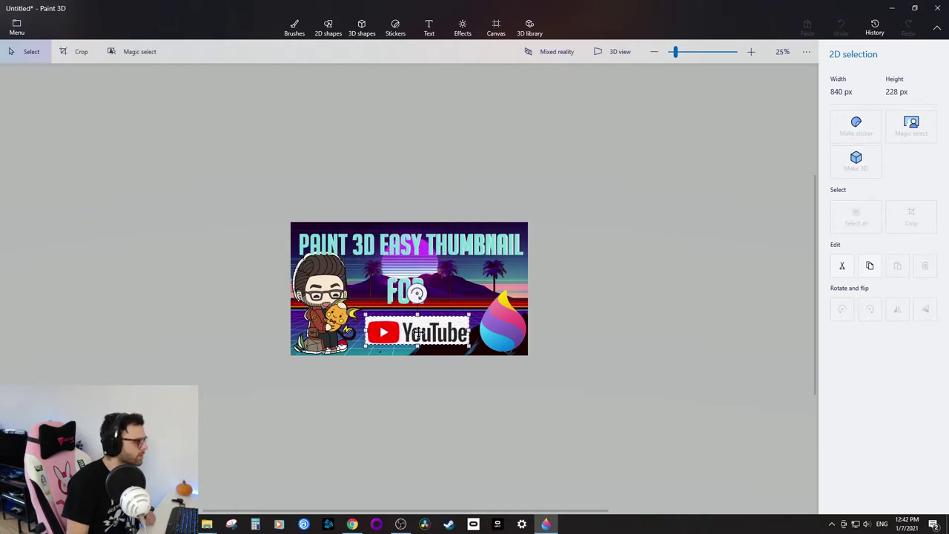
Start a Magic select cutout of the YouTube logo, adding the white play triangle and the letter Y to the selected red button.
click(140, 54)
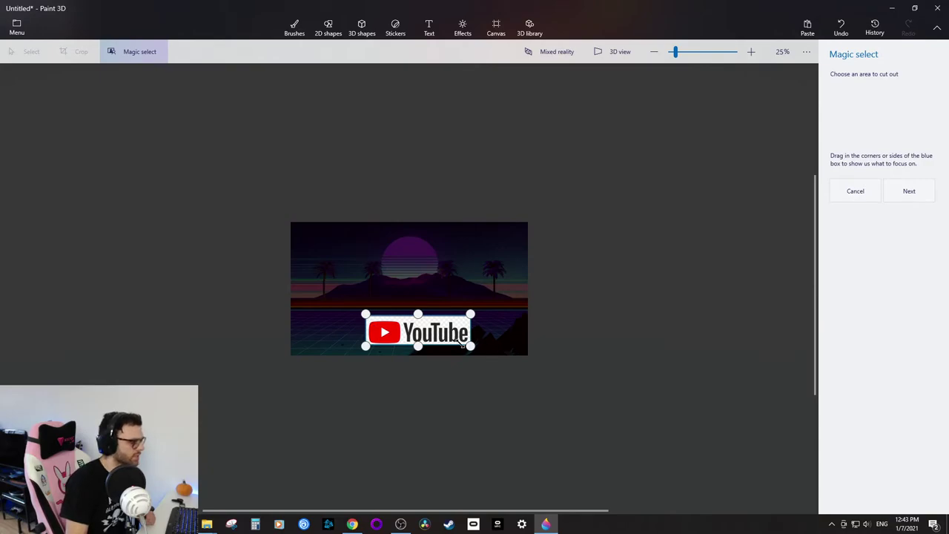
click(911, 193)
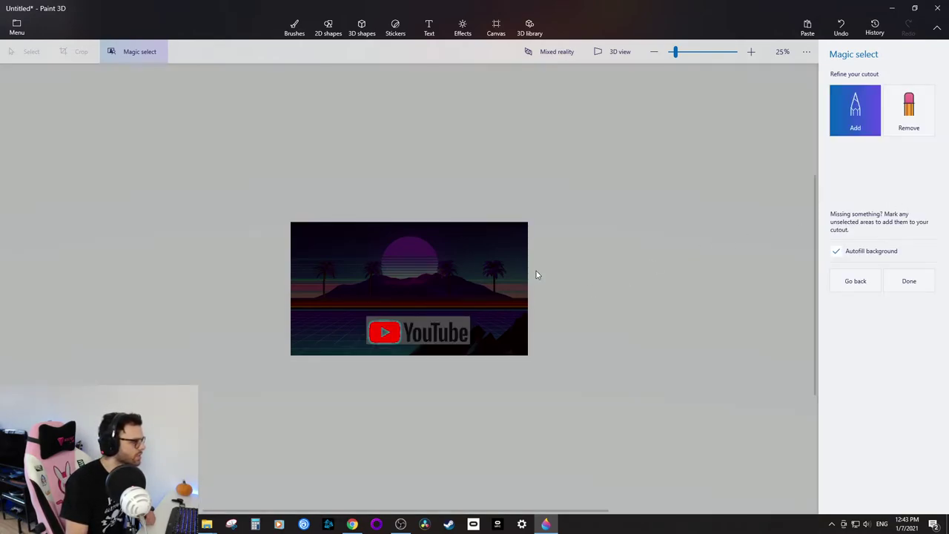
scroll(421, 341, up, 5)
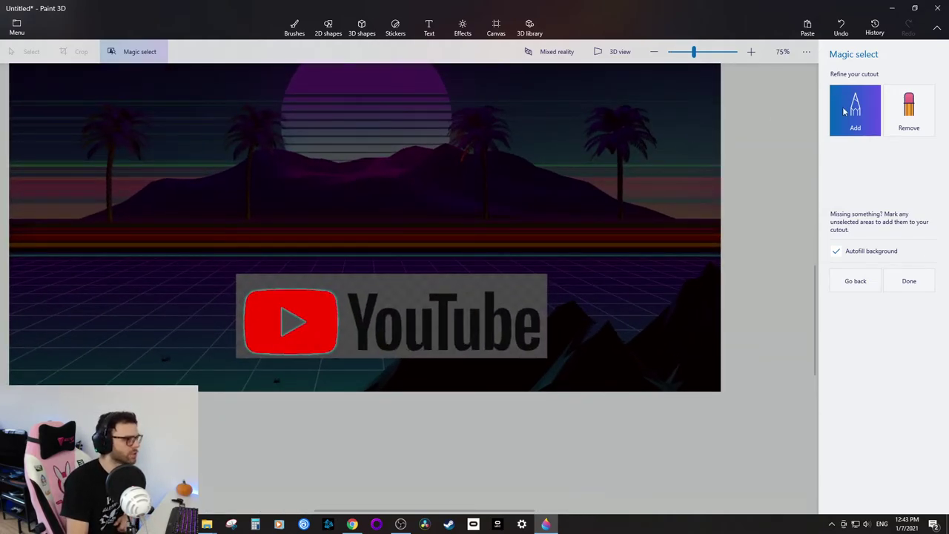
click(290, 324)
click(286, 320)
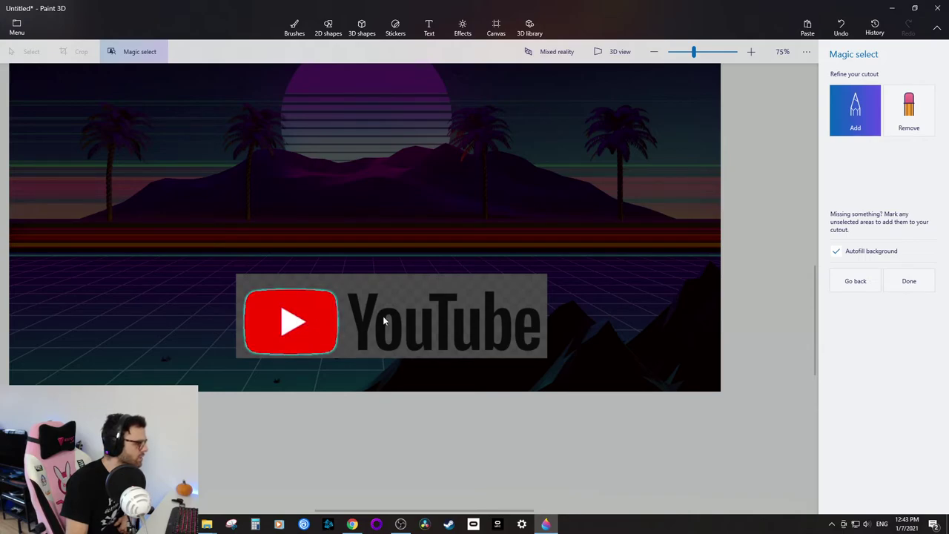
drag(354, 315, 363, 343)
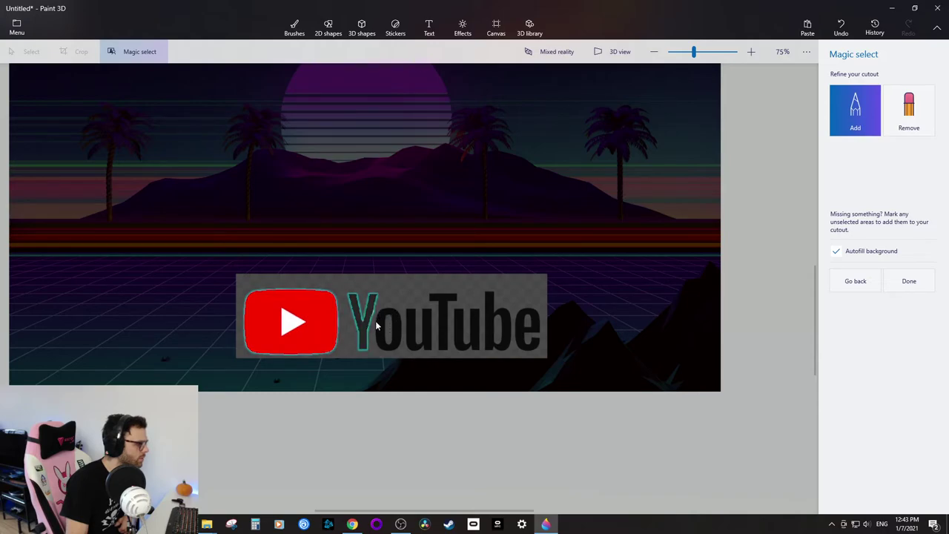
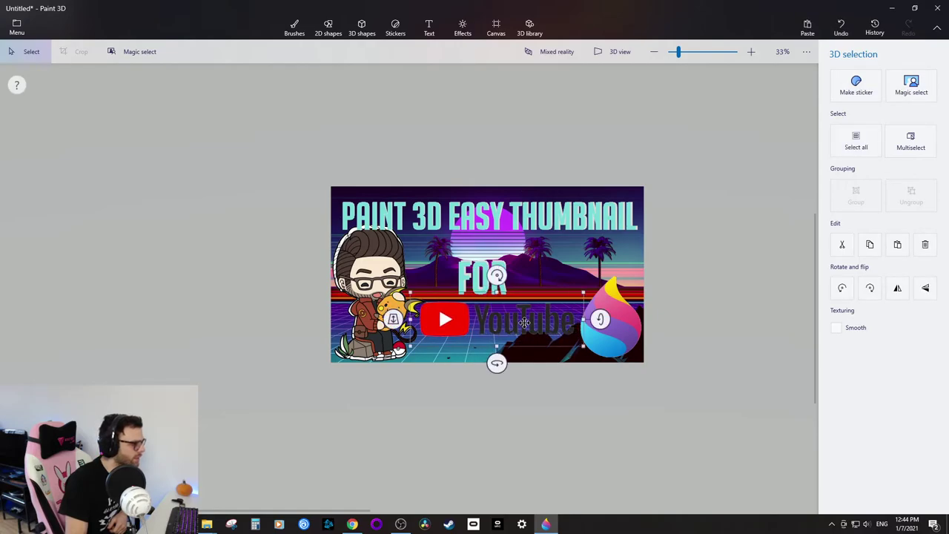
Move the YouTube cutout off the artwork into the empty area above the canvas and adjust its depth.
drag(524, 323, 536, 122)
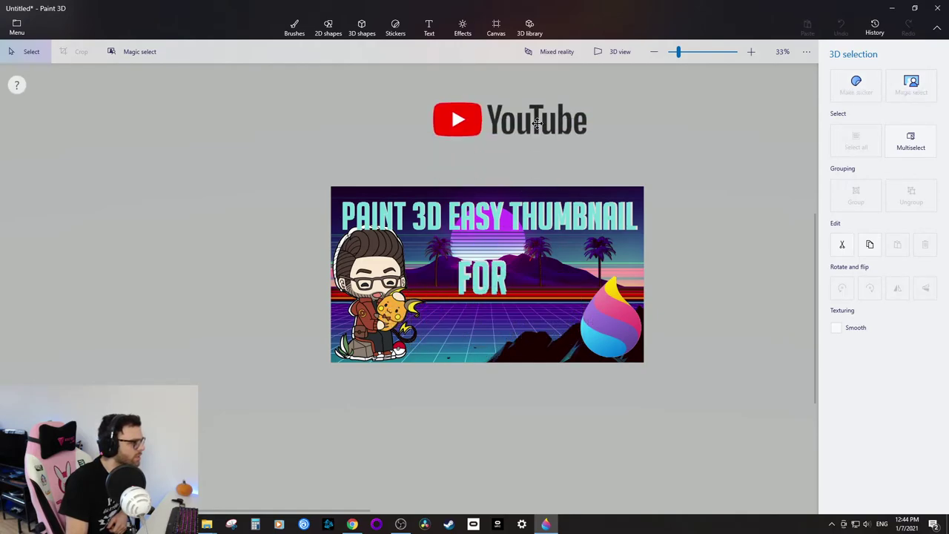
scroll(564, 151, up, 2)
scroll(354, 166, down, 4)
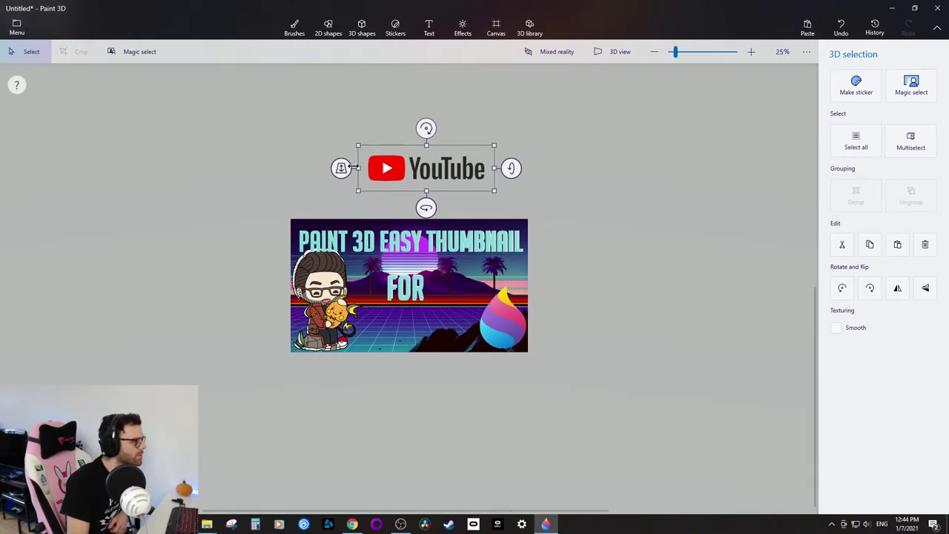
drag(341, 168, 342, 211)
key(ctrl+z)
key(ctrl+y)
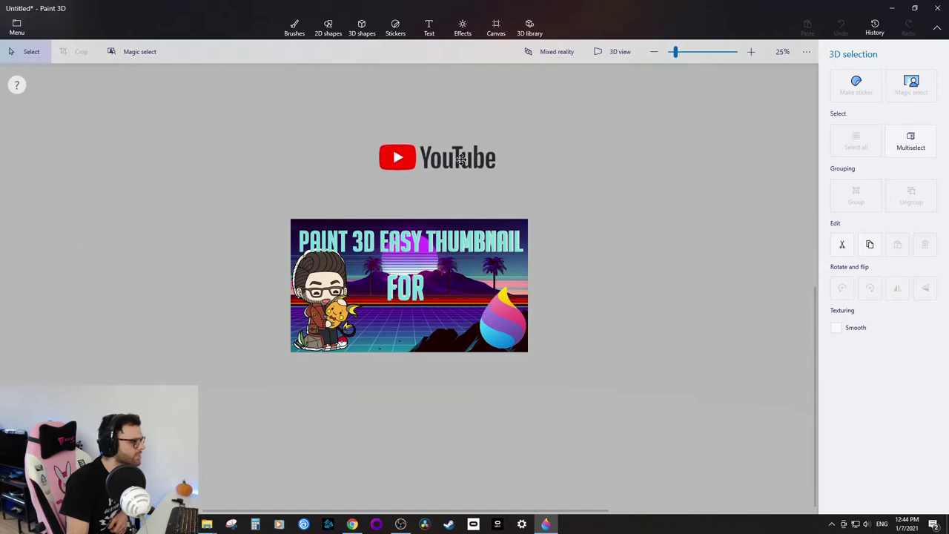
Fill every letter of the word "YouTube" with black polished metal at 15% tolerance and 100% opacity.
click(429, 28)
scroll(464, 186, up, 3)
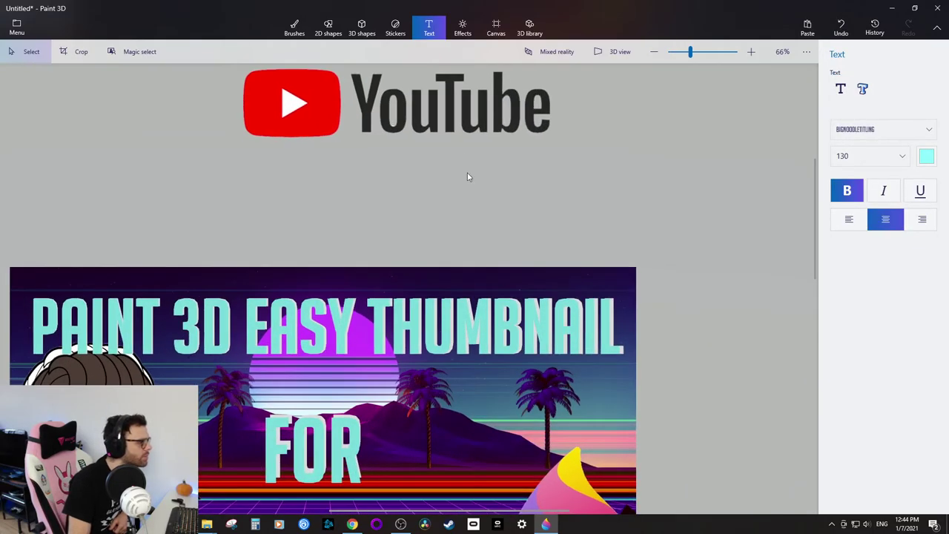
click(294, 30)
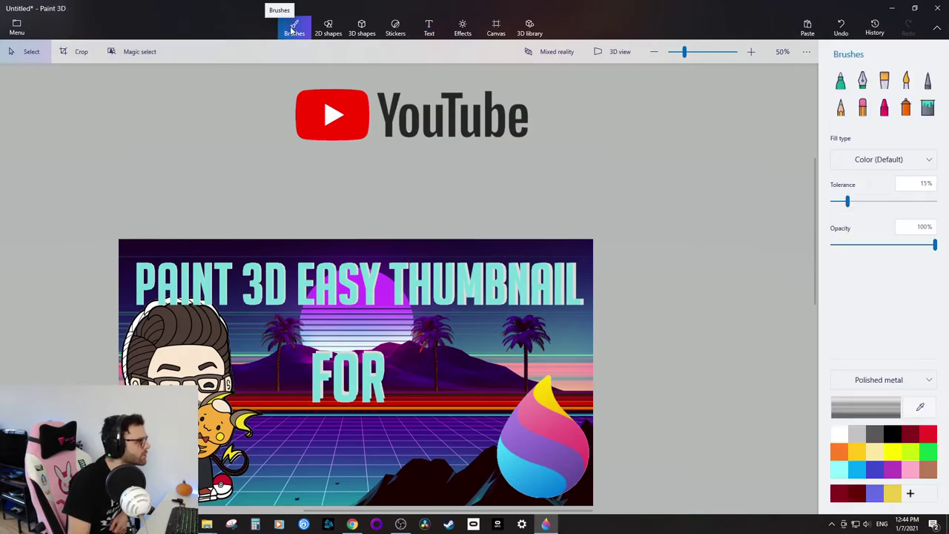
click(928, 106)
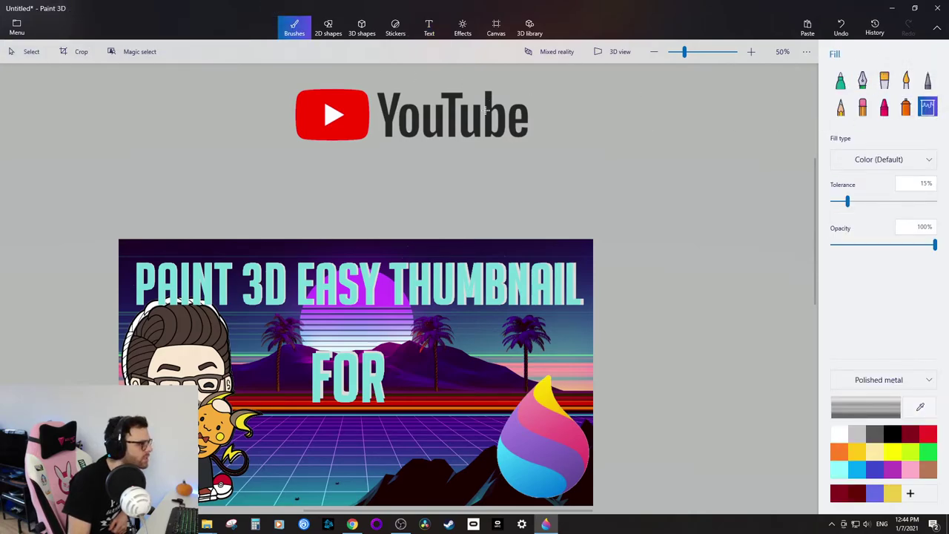
scroll(487, 106, up, 5)
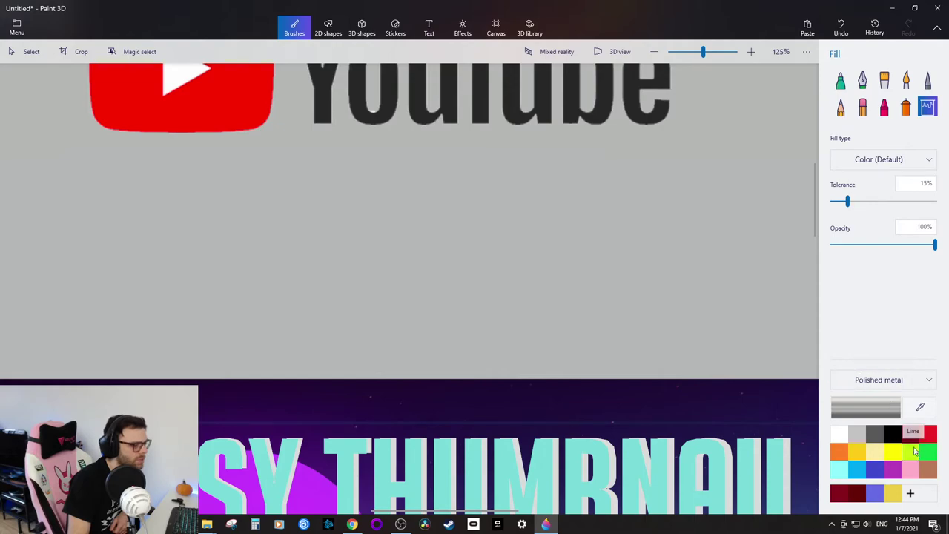
click(885, 433)
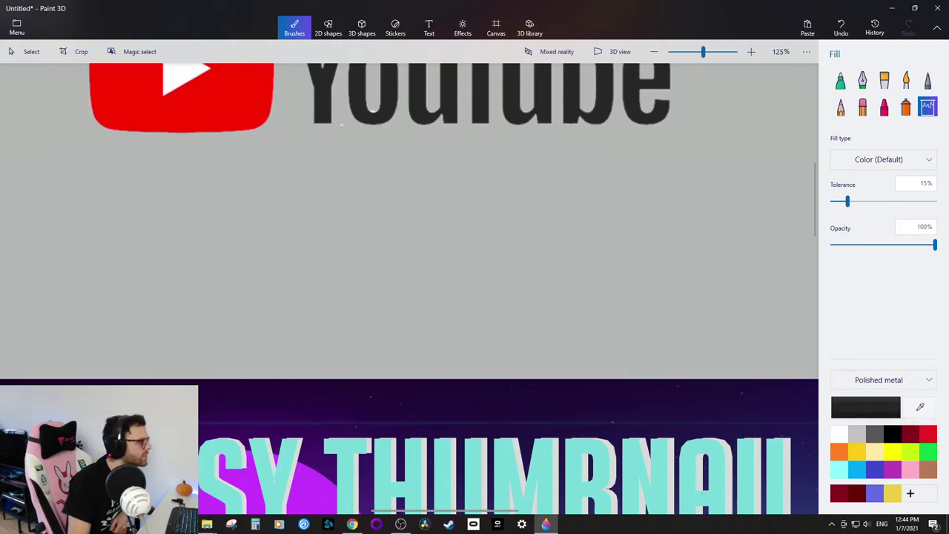
click(322, 101)
click(357, 96)
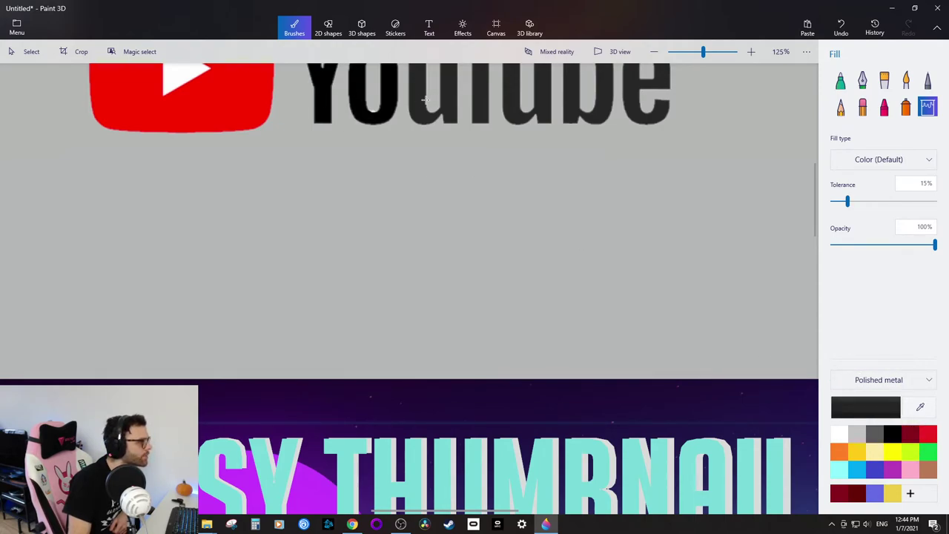
click(419, 99)
click(480, 94)
click(511, 98)
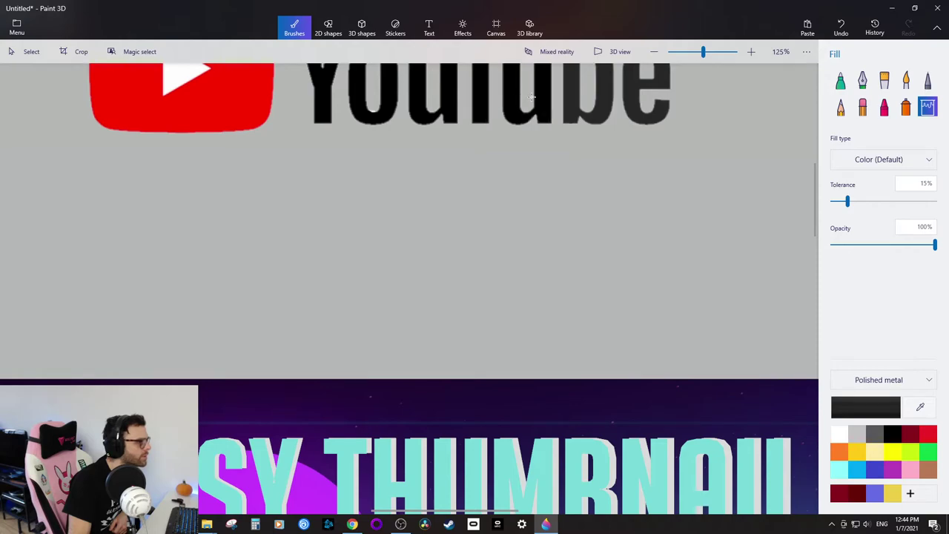
click(573, 94)
click(653, 84)
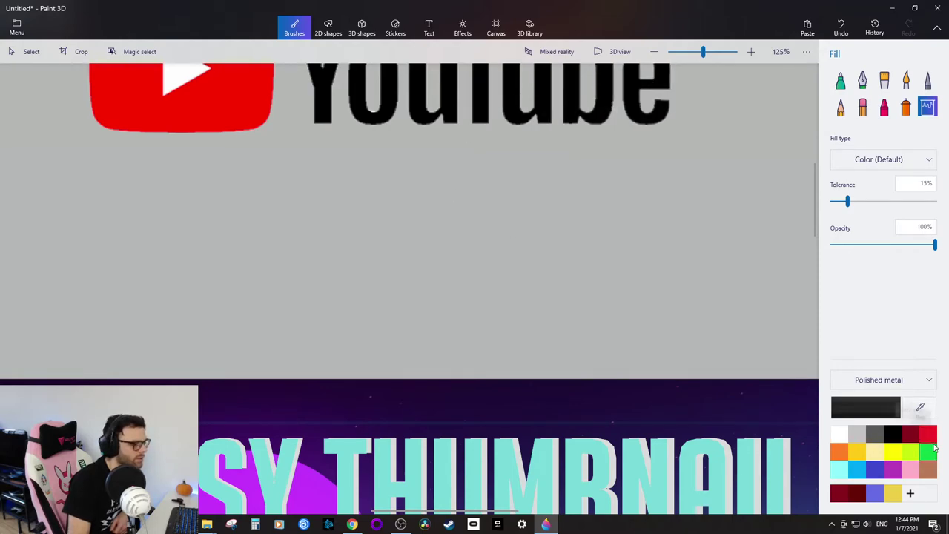
Try filling the logo's play button with the palette red in polished metal.
click(928, 435)
click(240, 102)
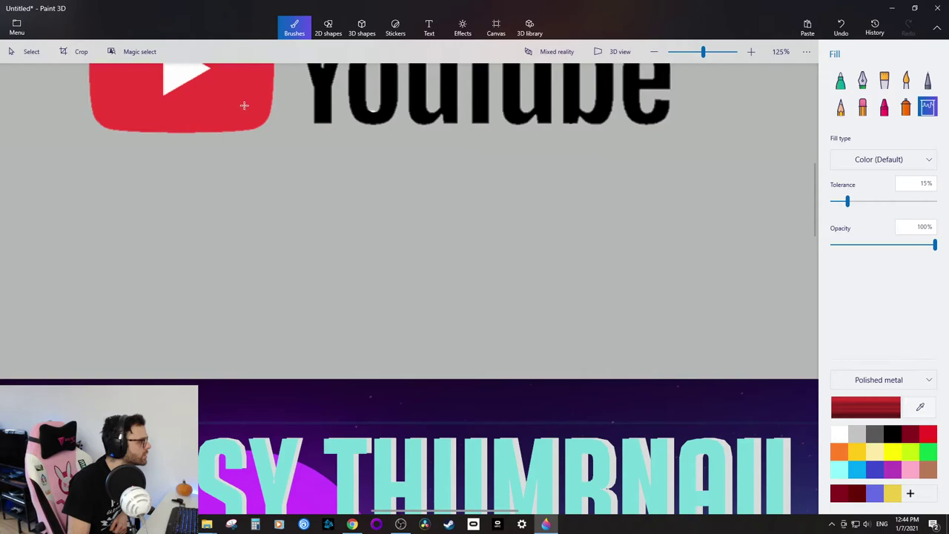
key(ctrl+z)
Move the YouTube logo back onto the thumbnail's lower edge and resize it to fit between the character and the drop logo.
scroll(375, 219, down, 5)
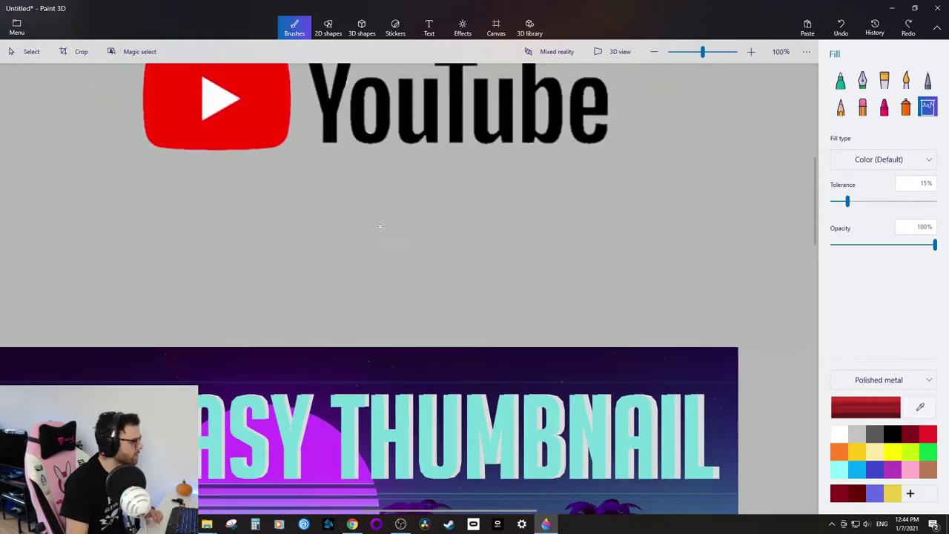
scroll(378, 224, down, 2)
click(29, 52)
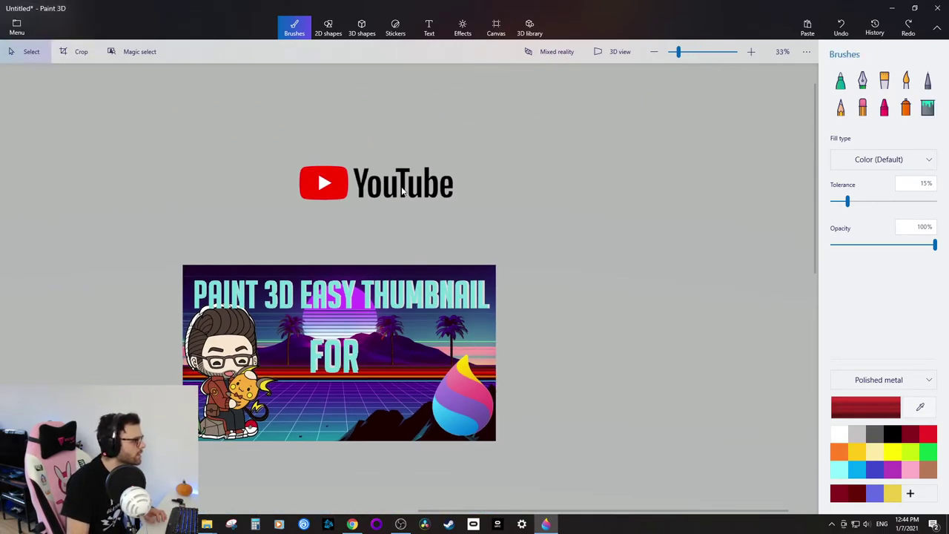
click(403, 191)
drag(403, 191, 383, 401)
drag(435, 384, 403, 391)
mouse_move(355, 416)
mouse_down()
mouse_move(350, 395)
mouse_move(364, 424)
mouse_up()
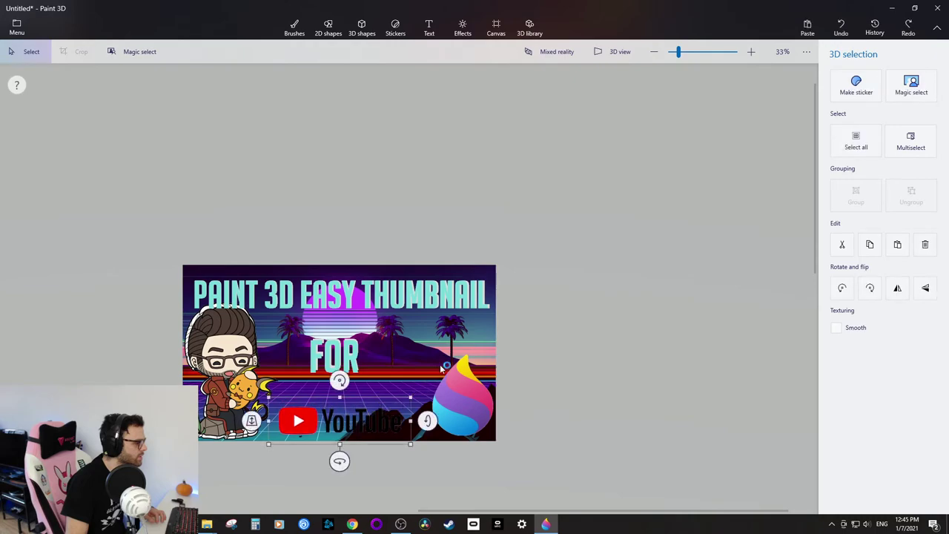
drag(409, 400, 384, 417)
scroll(499, 413, down, 1)
scroll(438, 373, up, 3)
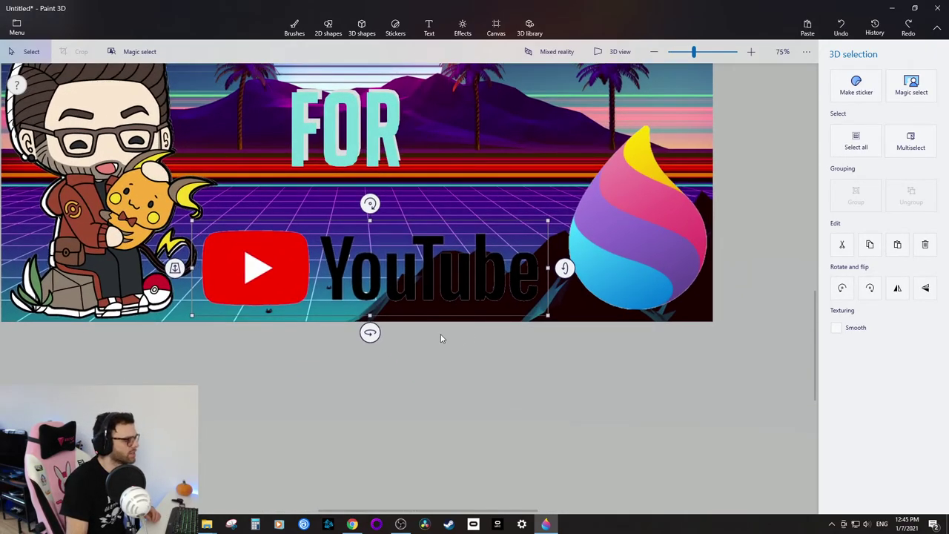
Select both "FOR" text layers, shrink them together and raise them slightly closer to the title.
scroll(440, 338, down, 3)
click(398, 288)
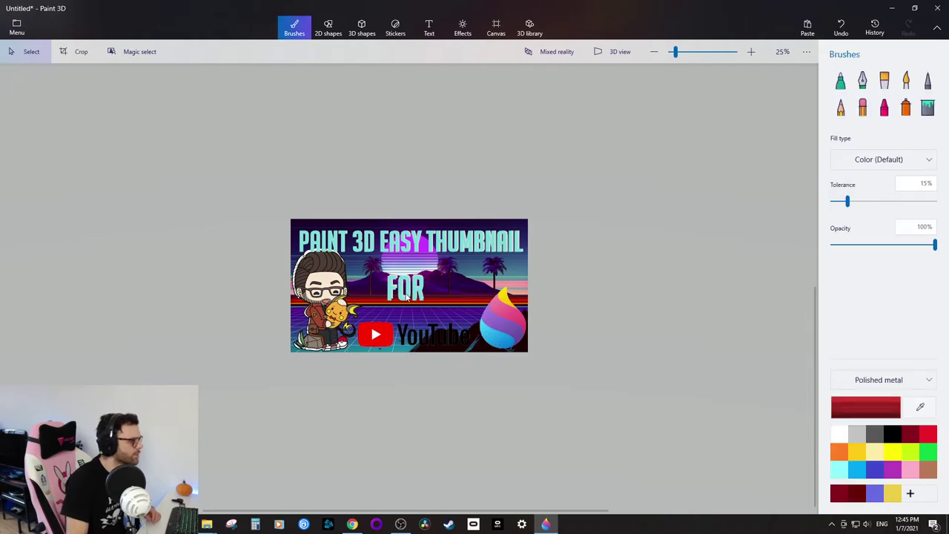
click(404, 292)
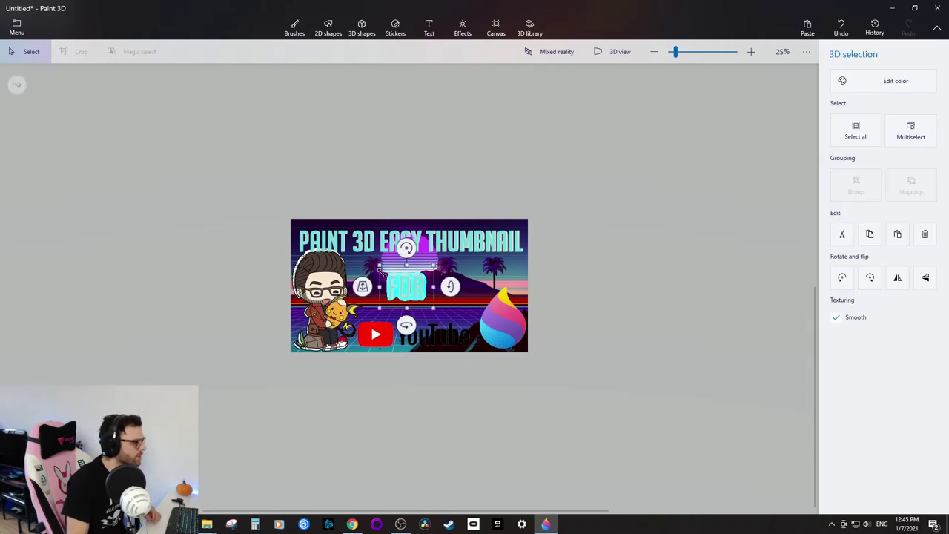
mouse_move(369, 276)
mouse_down()
mouse_move(426, 272)
mouse_move(435, 309)
mouse_move(406, 281)
mouse_up()
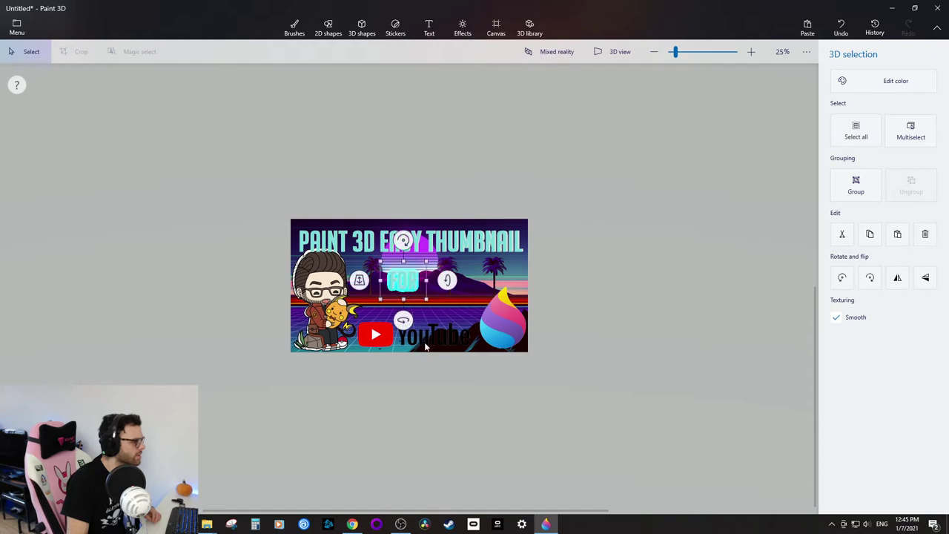
Enlarge the YouTube logo and move it up directly beneath "FOR", and bring the character forward in front of it.
drag(426, 342, 495, 335)
drag(434, 301, 439, 312)
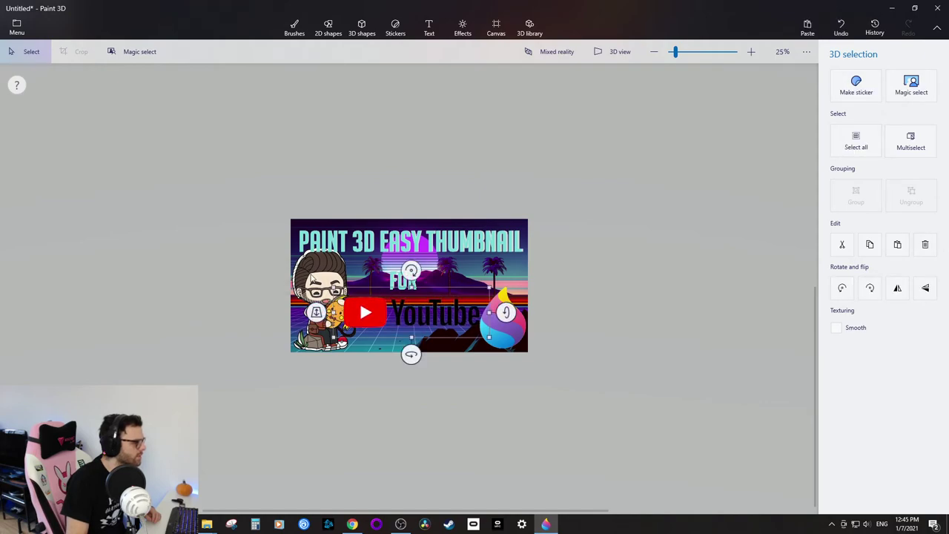
click(312, 278)
drag(267, 298, 264, 318)
click(566, 332)
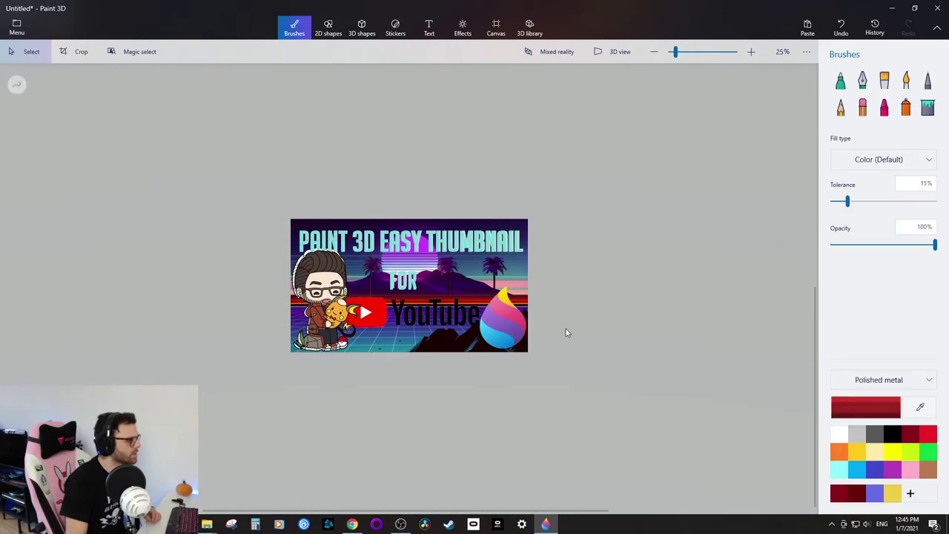
Shrink the drop logo and raise it slightly so it sits just after the YouTube wordmark.
click(507, 326)
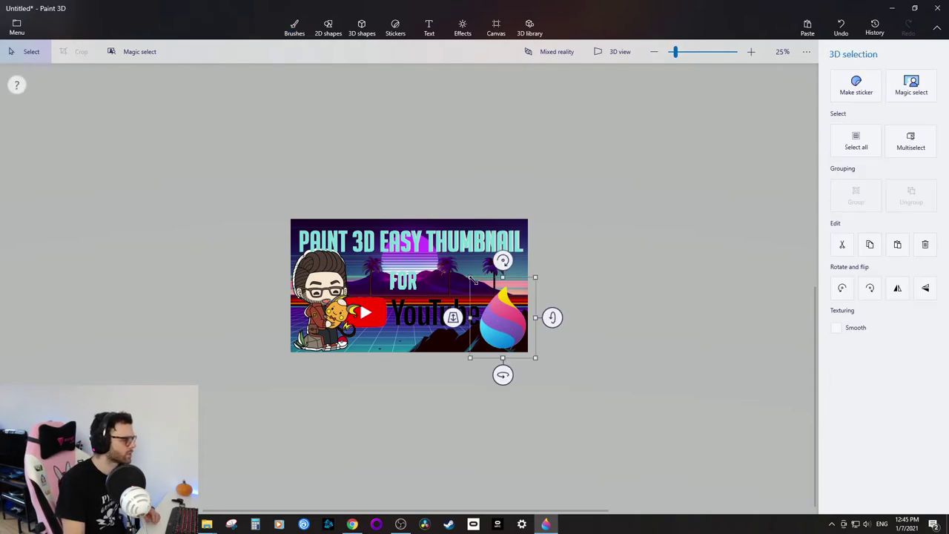
drag(470, 280, 483, 290)
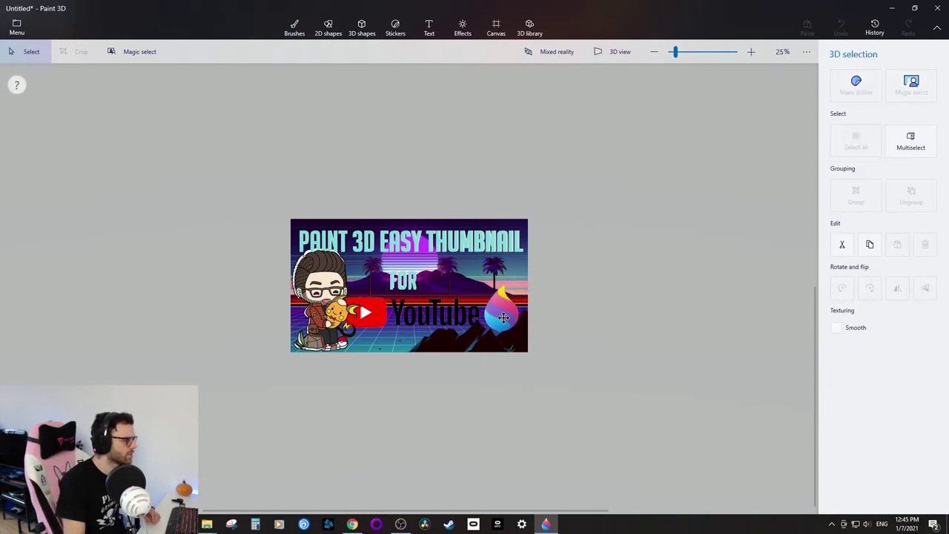
click(504, 320)
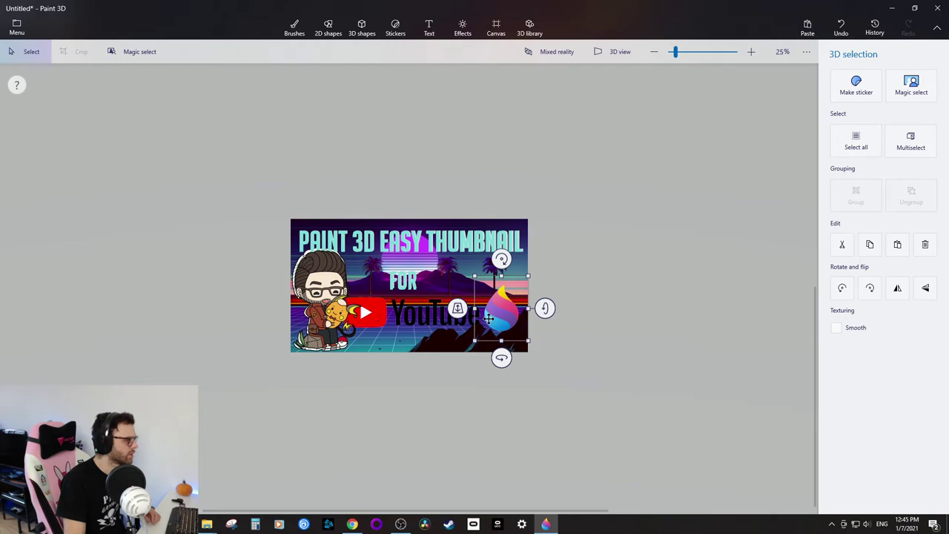
click(616, 323)
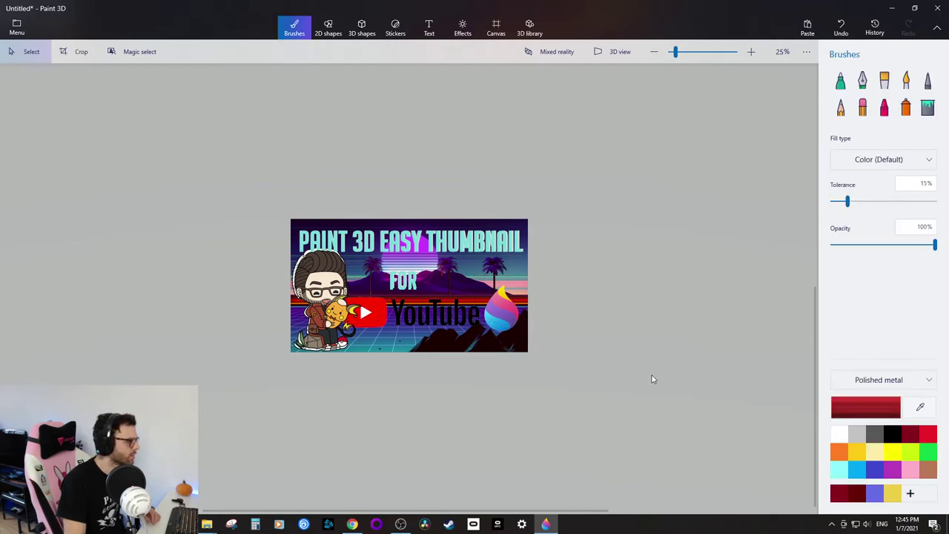
Select both the turquoise and white title text layers and enlarge them together to span the thumbnail's width.
drag(308, 183, 502, 256)
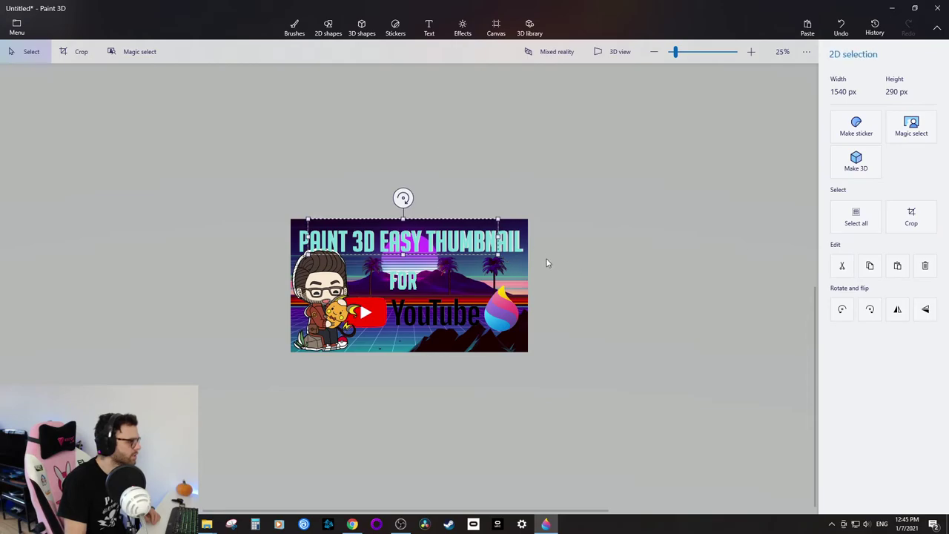
scroll(567, 267, up, 3)
click(665, 224)
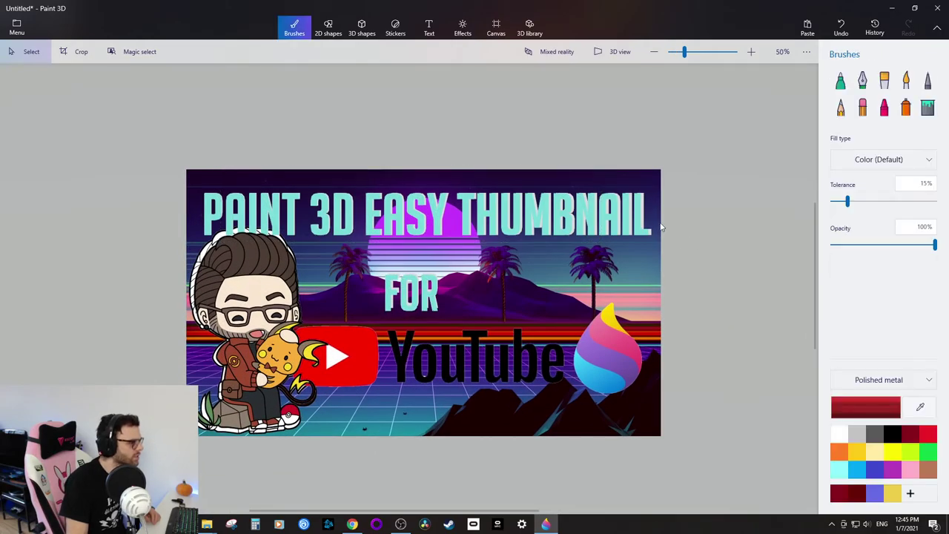
scroll(621, 221, up, 5)
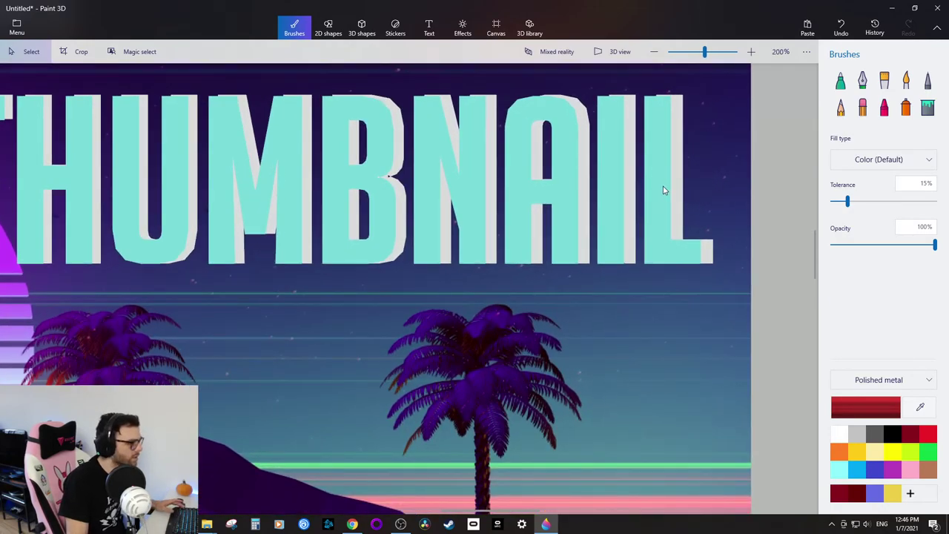
click(663, 191)
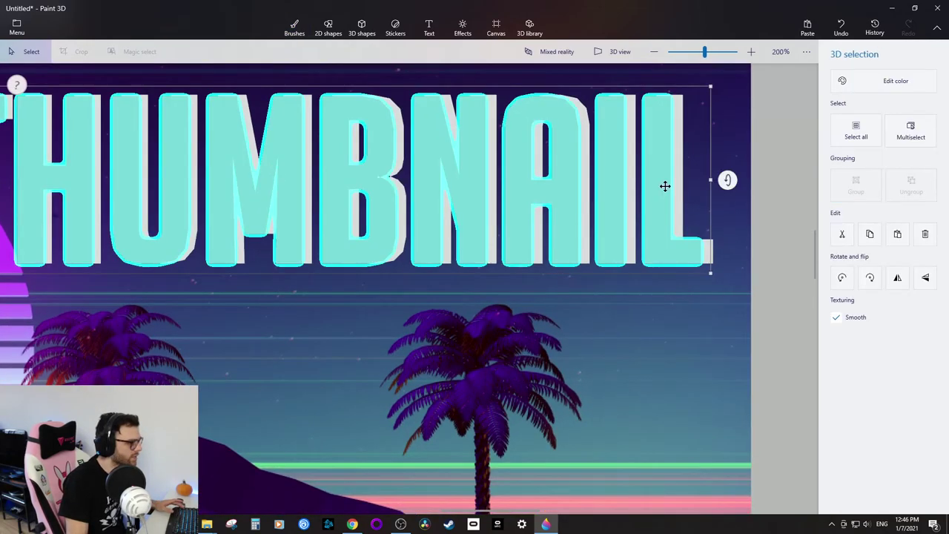
key(ctrl)
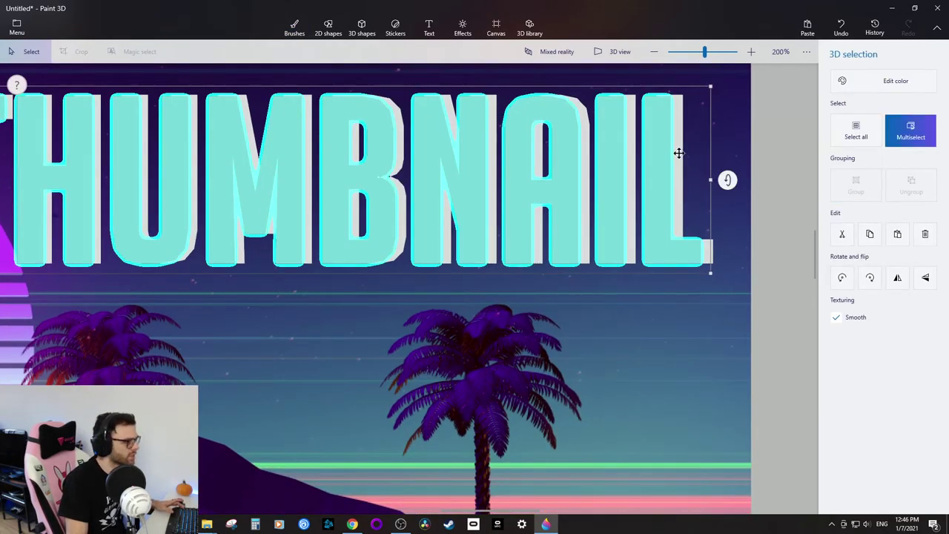
ctrl+click(678, 153)
scroll(664, 223, down, 3)
scroll(664, 222, down, 2)
drag(174, 205, 152, 191)
drag(671, 230, 697, 259)
drag(542, 195, 543, 198)
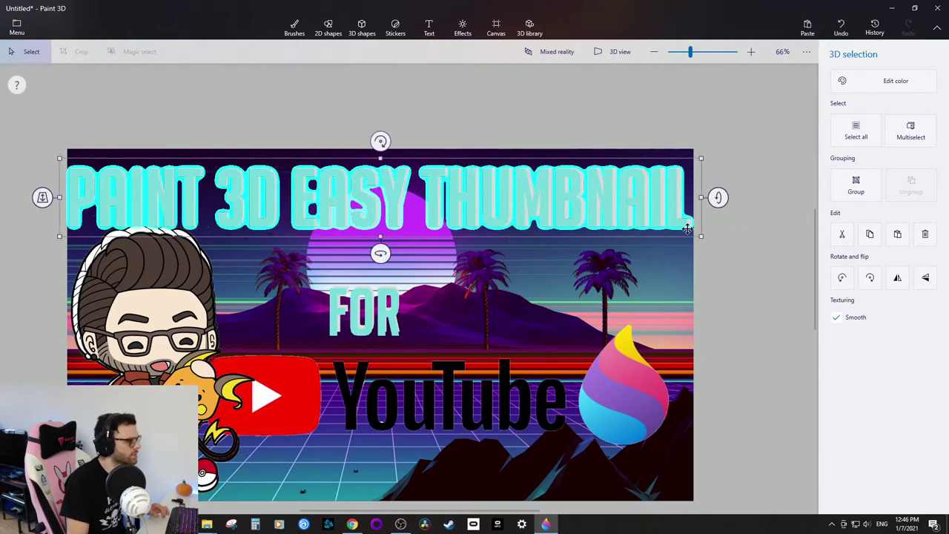
Fine-tune the size of both title layers and lower them slightly so the title fits edge to edge.
drag(700, 237, 683, 235)
drag(618, 201, 619, 202)
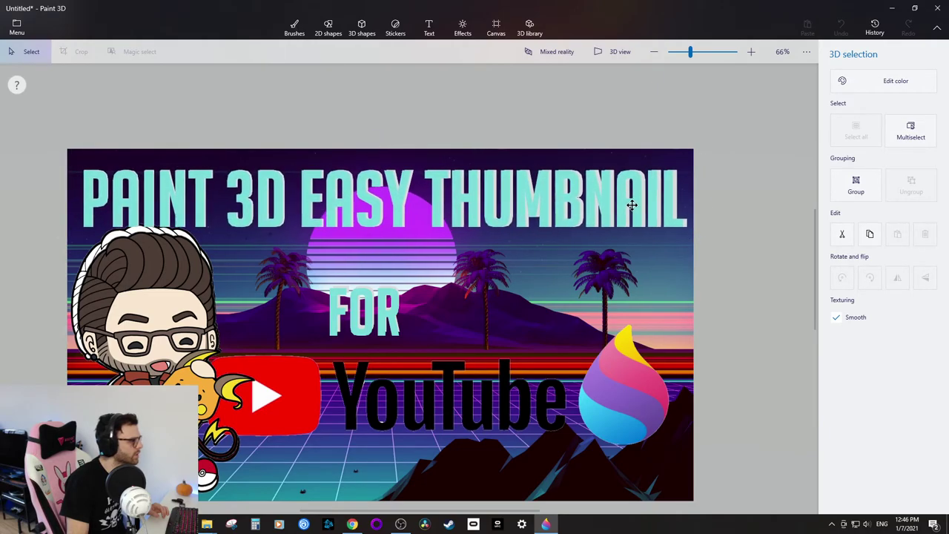
drag(624, 212, 617, 207)
drag(682, 240, 694, 248)
drag(637, 220, 639, 219)
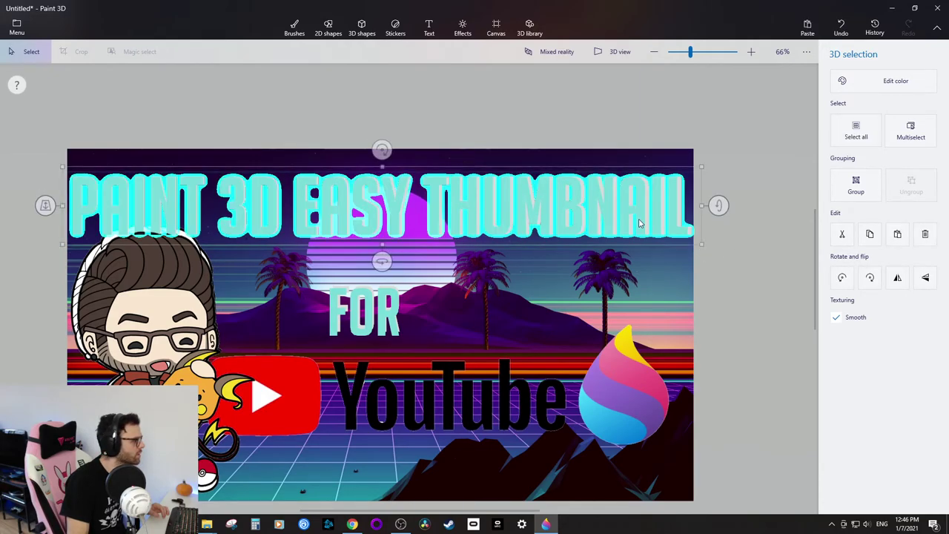
click(789, 227)
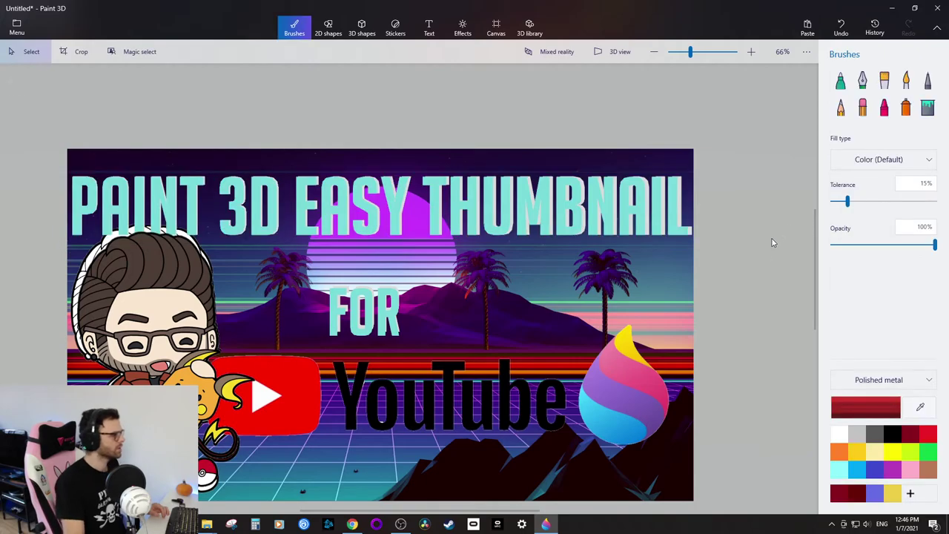
Adjust the depth of the turquoise title layer relative to the white layer behind it.
click(301, 211)
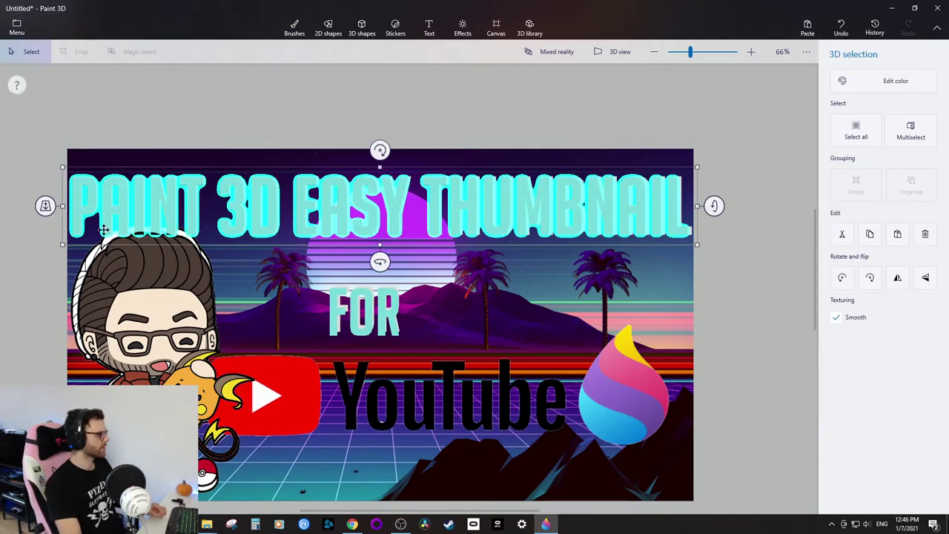
drag(44, 205, 177, 215)
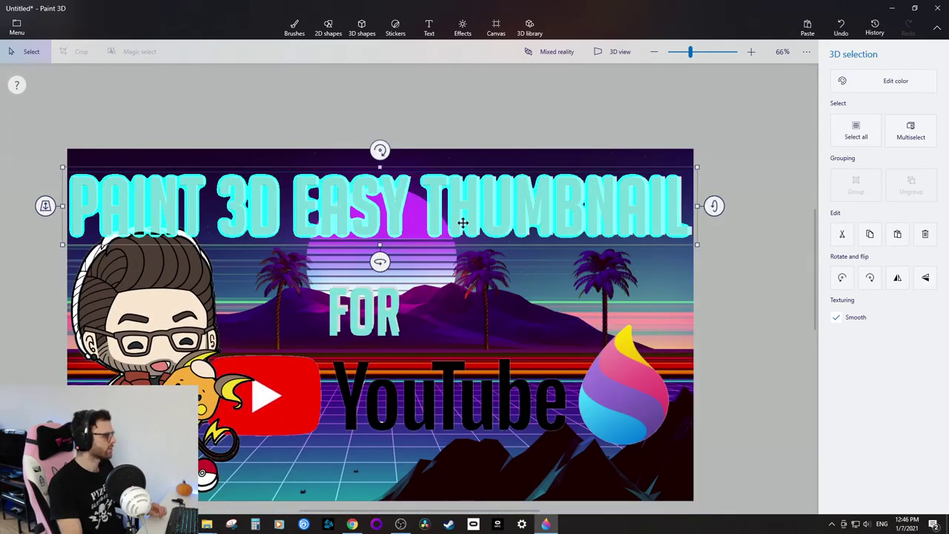
click(768, 261)
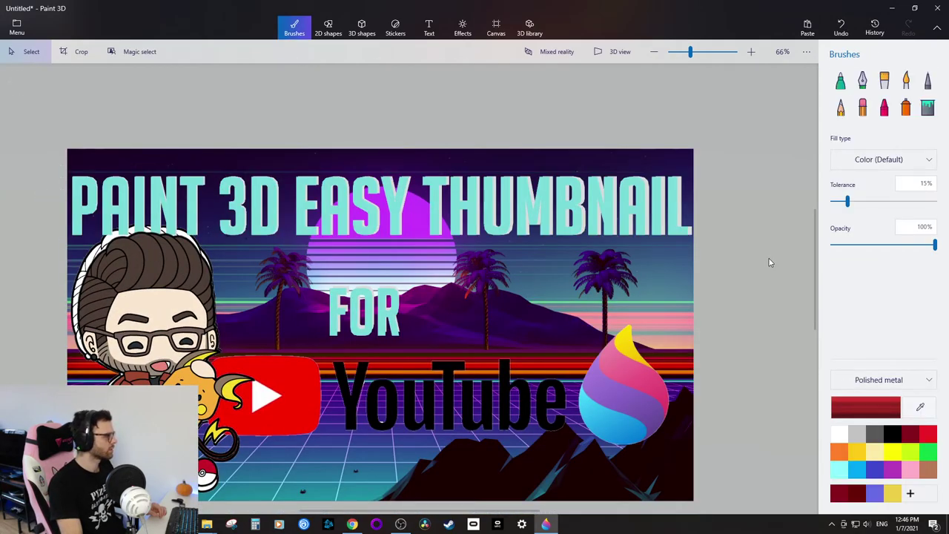
click(168, 208)
mouse_move(43, 206)
mouse_down()
mouse_move(37, 247)
mouse_move(42, 206)
mouse_up()
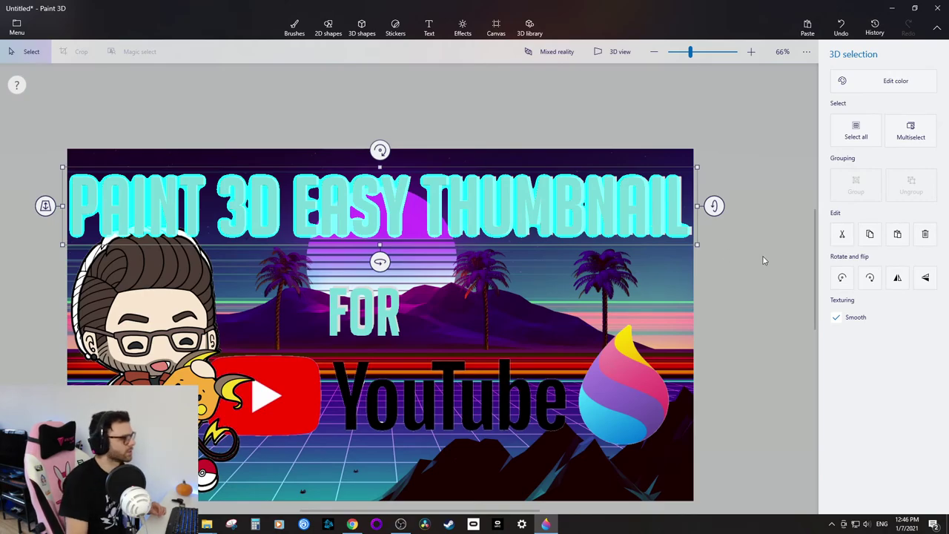
click(757, 278)
scroll(766, 319, down, 3)
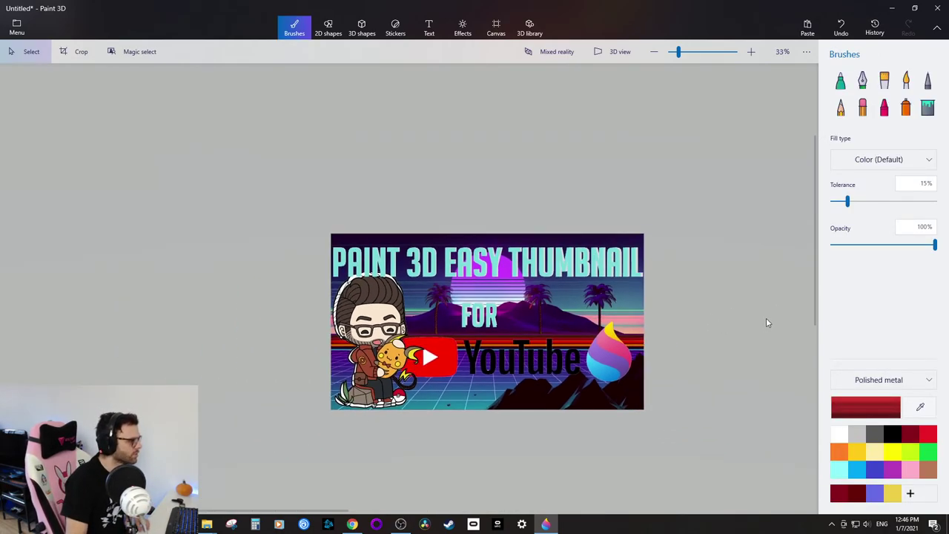
scroll(707, 369, up, 2)
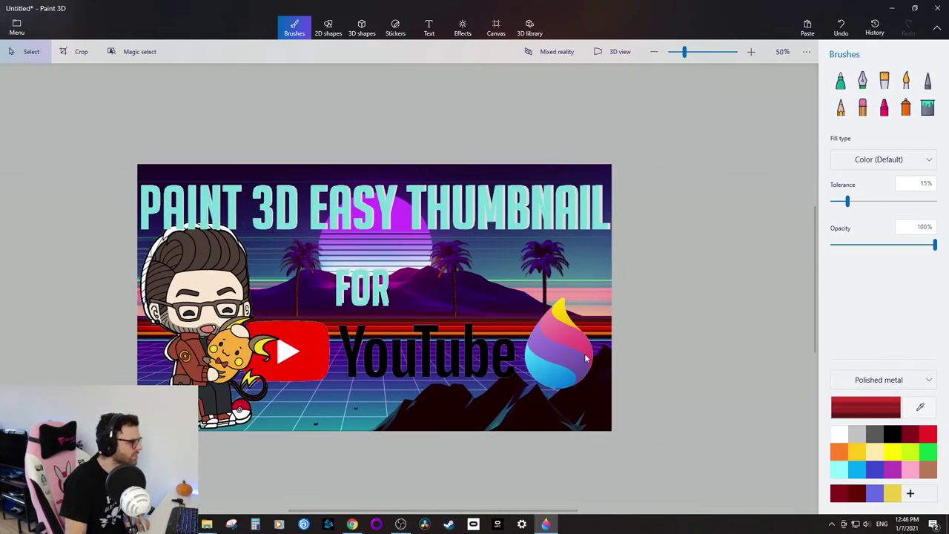
Select both "FOR" text layers and move them slightly right and down, centred under the title.
click(368, 291)
drag(368, 292, 375, 290)
click(375, 292)
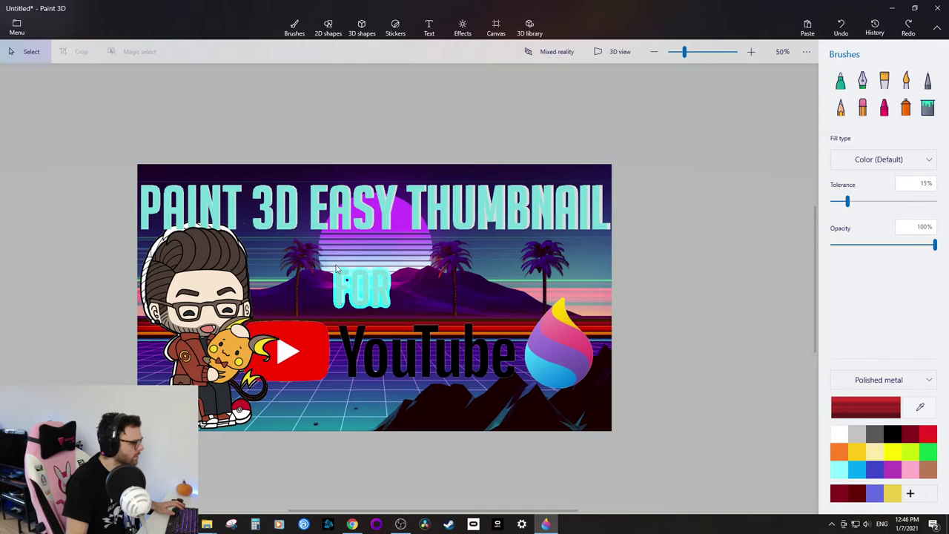
click(389, 296)
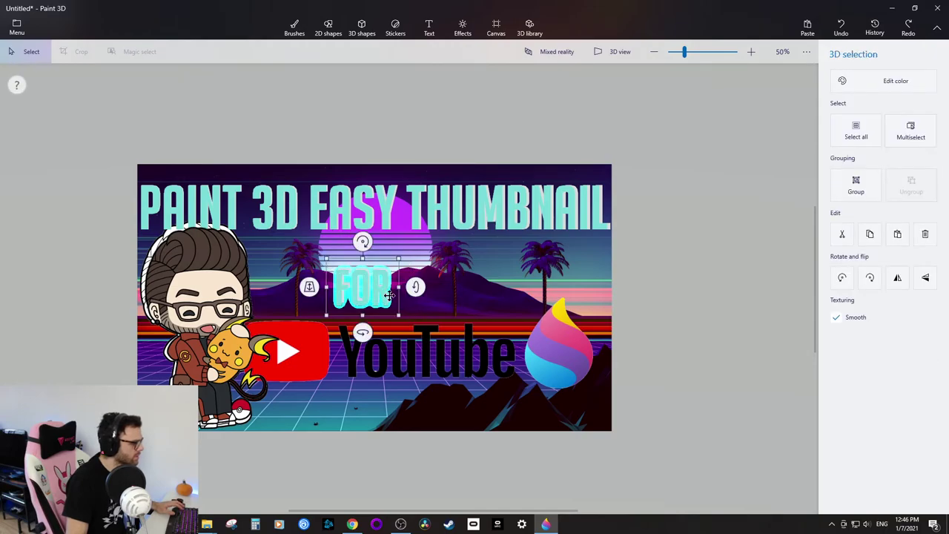
mouse_move(380, 289)
mouse_down()
mouse_move(412, 289)
mouse_move(389, 304)
mouse_up()
Select the character with its white backing layer and shrink both into the thumbnail's lower-left corner.
drag(96, 263, 218, 362)
click(212, 250)
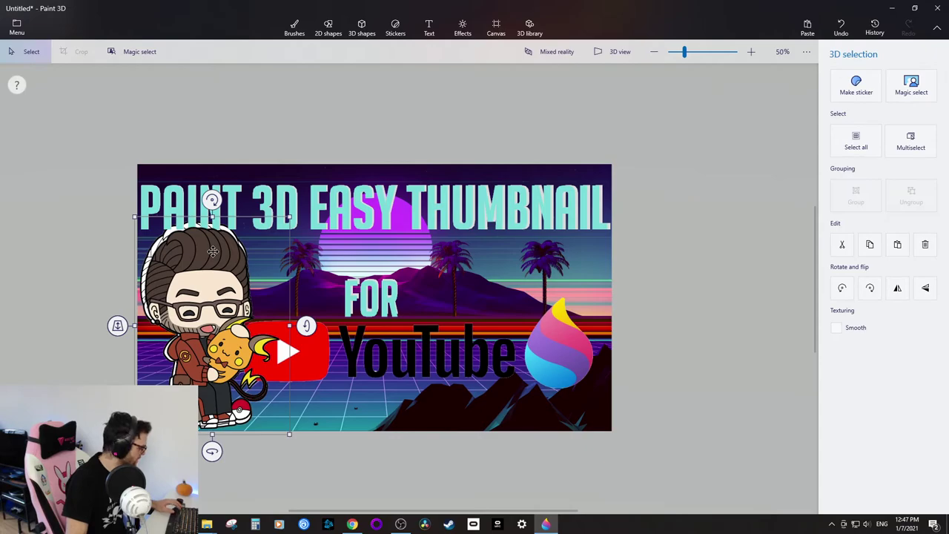
key(ctrl)
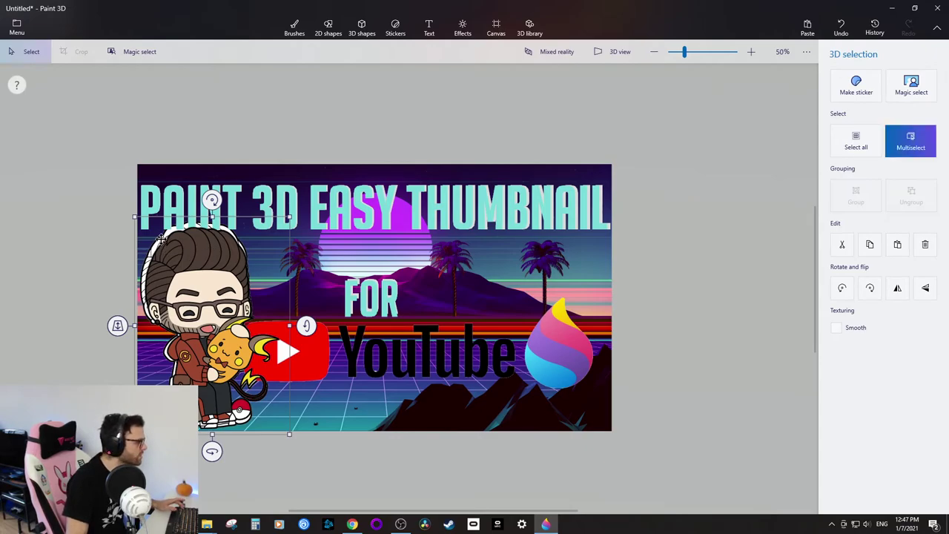
ctrl+click(280, 216)
drag(291, 211, 215, 277)
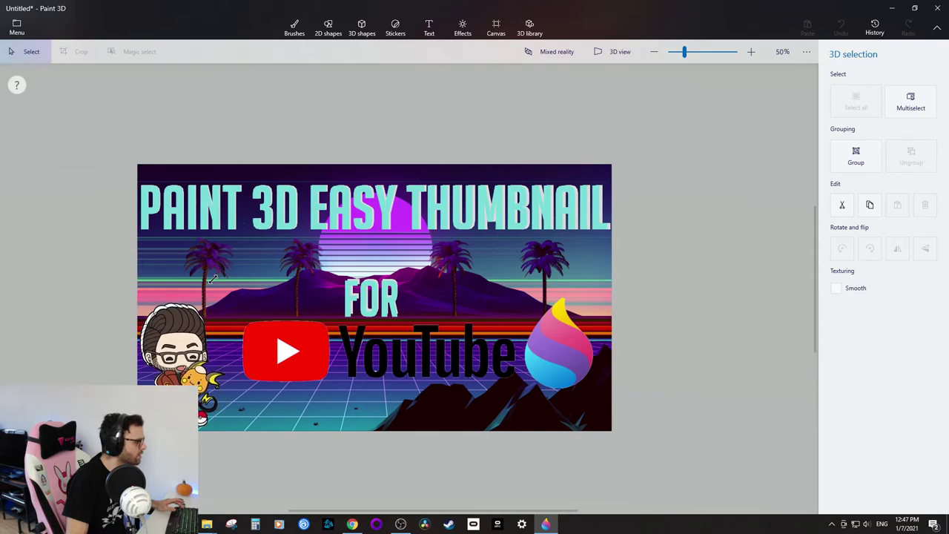
Move the YouTube logo left so it sits directly beside the smaller character.
click(402, 363)
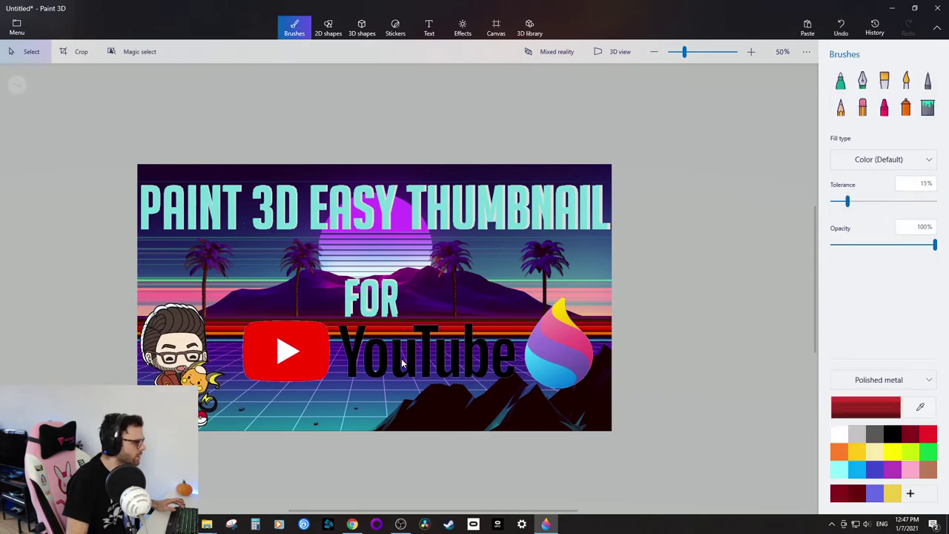
click(311, 341)
drag(432, 359, 393, 366)
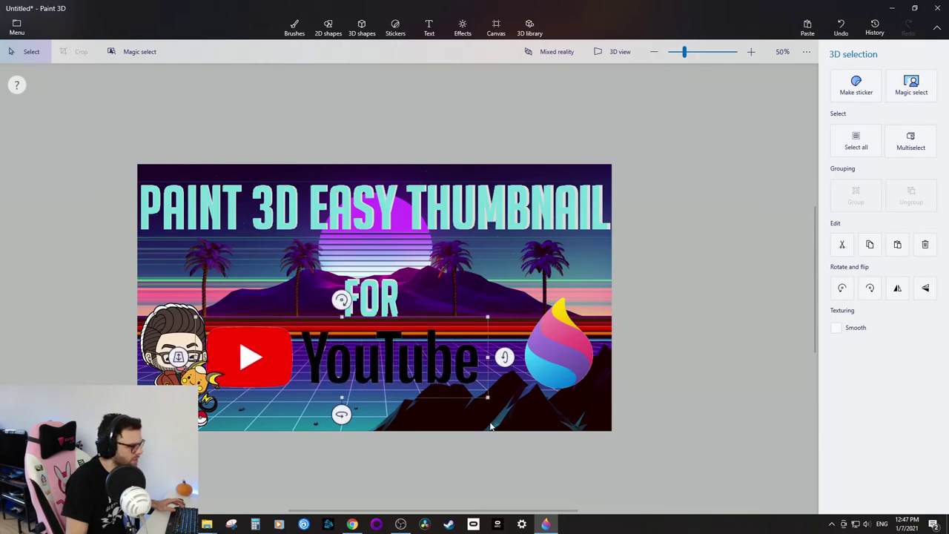
Move the drop logo up toward the thumbnail's right edge and enlarge it.
click(555, 359)
drag(556, 354, 563, 321)
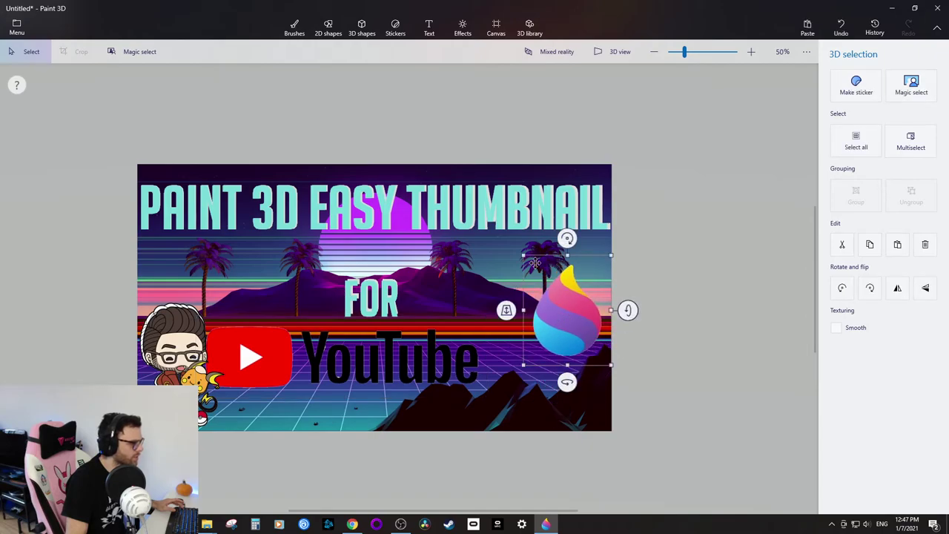
key(b)
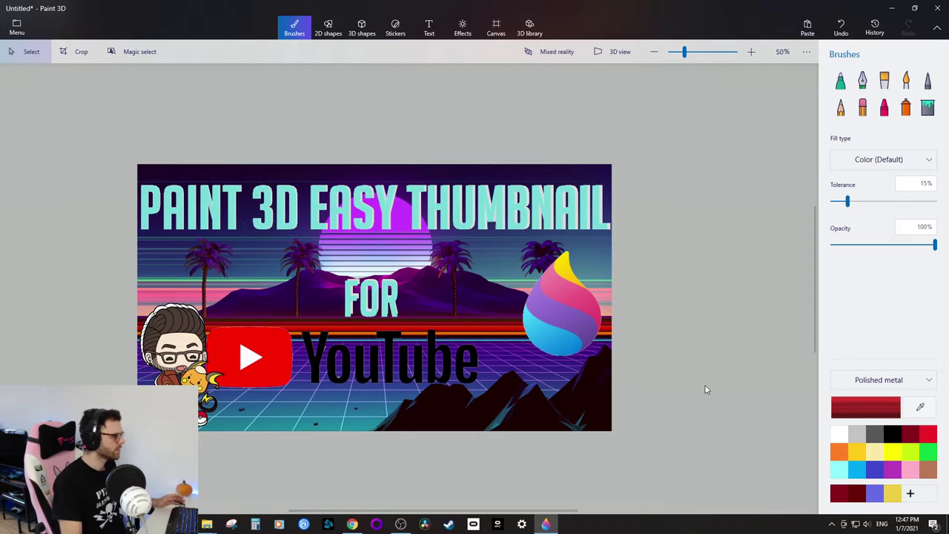
key(Escape)
Adjust the YouTube logo's depth relative to the character and the text layers.
click(258, 361)
mouse_move(178, 357)
mouse_down()
mouse_move(178, 381)
mouse_move(178, 357)
mouse_up()
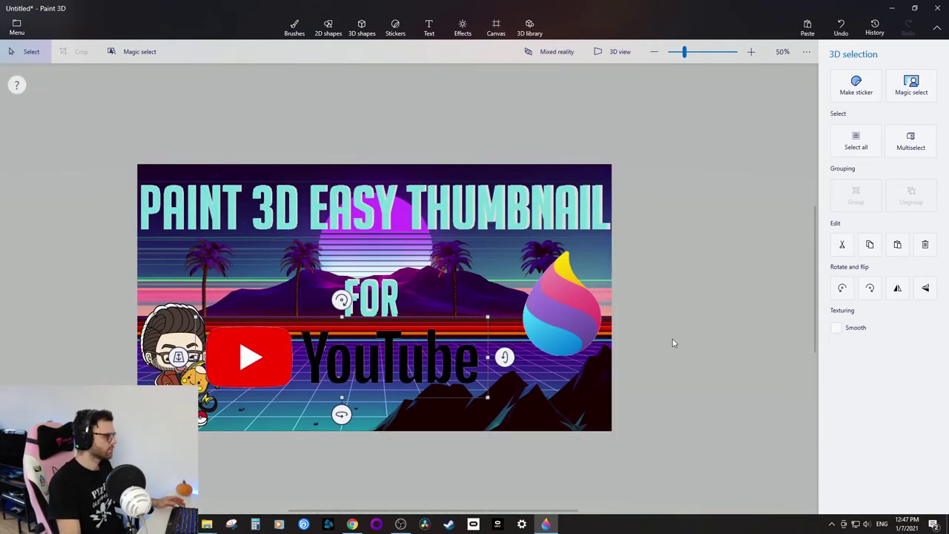
key(b)
key(Escape)
click(245, 361)
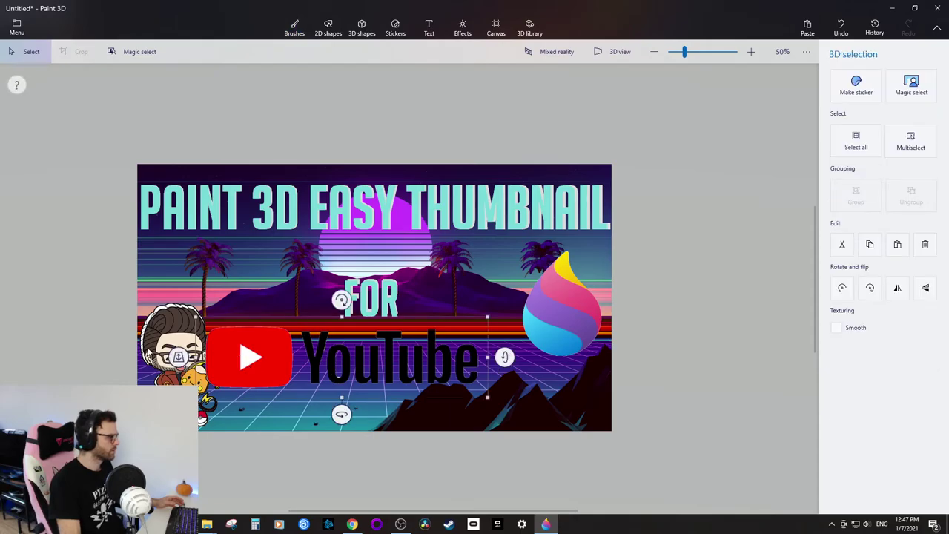
drag(178, 357, 178, 346)
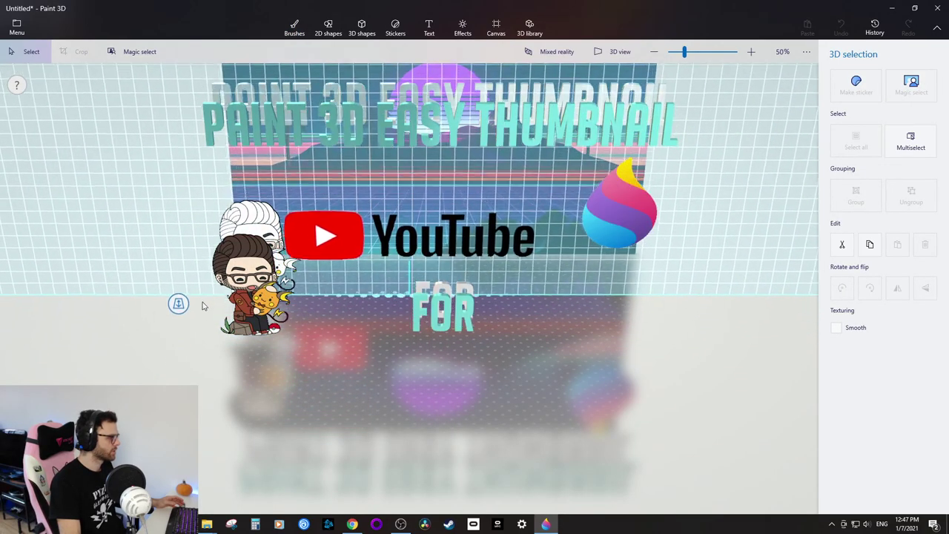
key(b)
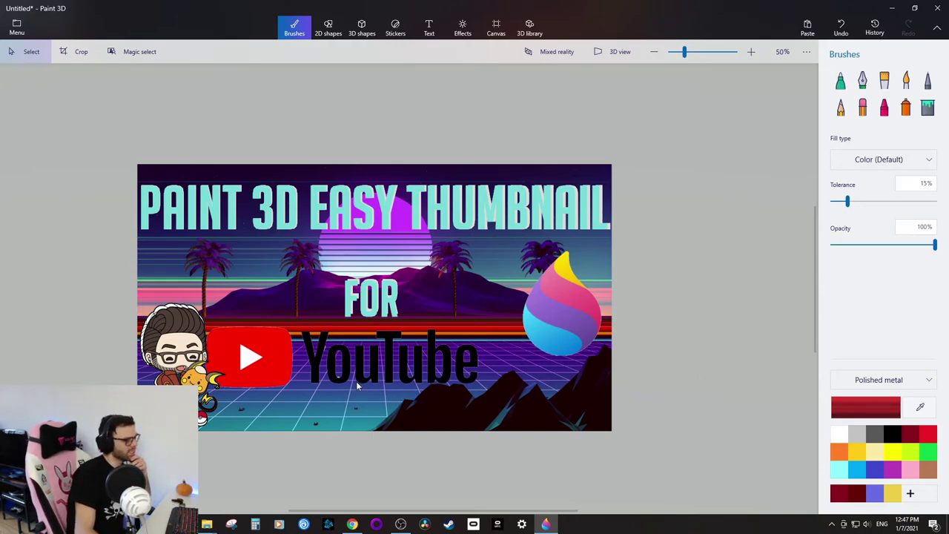
Set up the Spray can in white with 5% opacity and a thickness of 265 px.
click(905, 108)
click(838, 434)
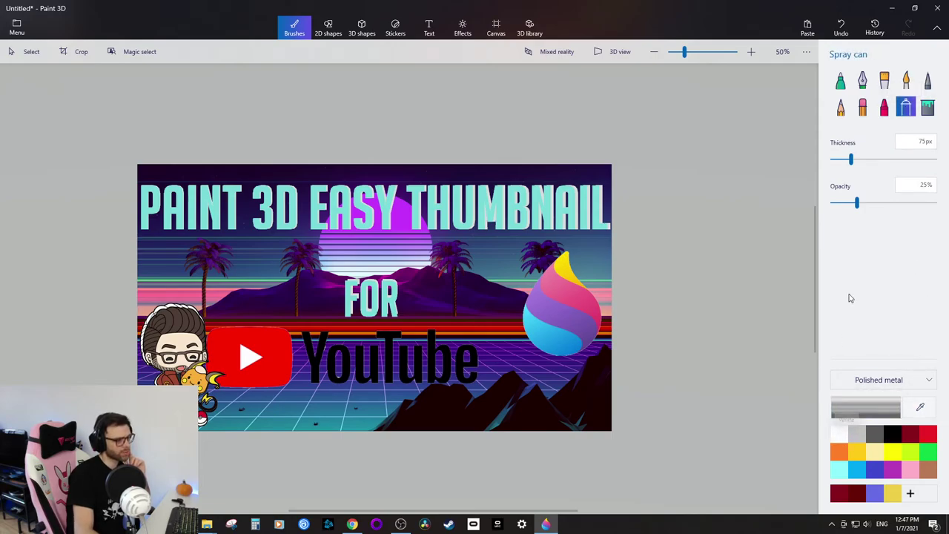
click(925, 185)
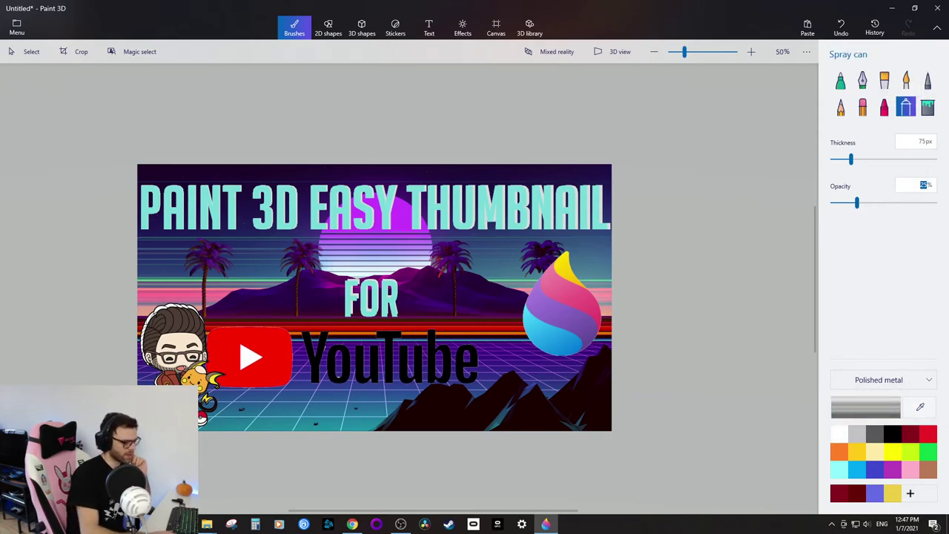
text(5)
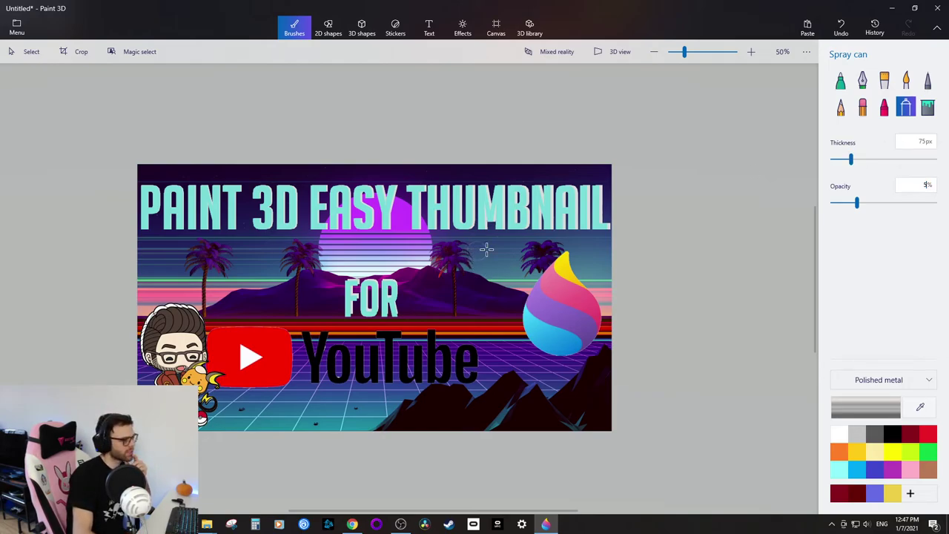
drag(851, 158, 899, 159)
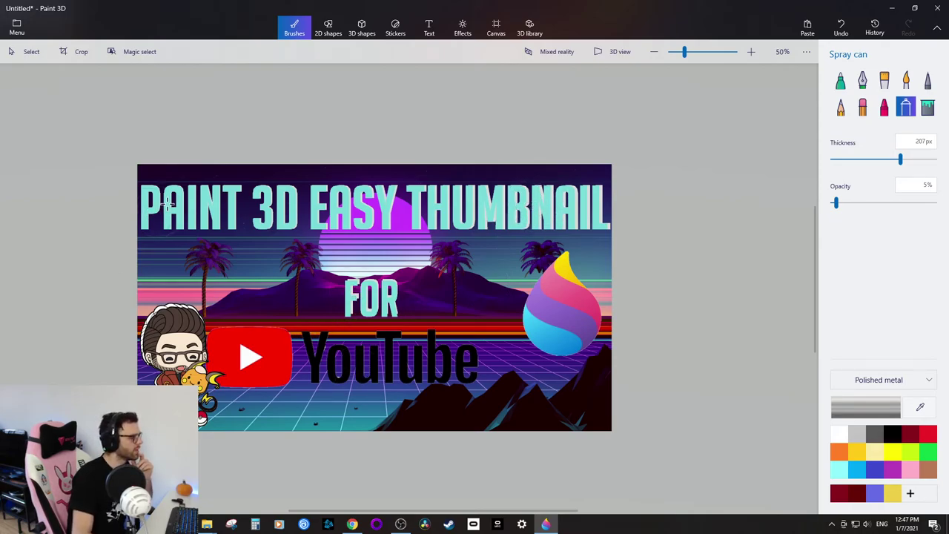
drag(900, 159, 921, 158)
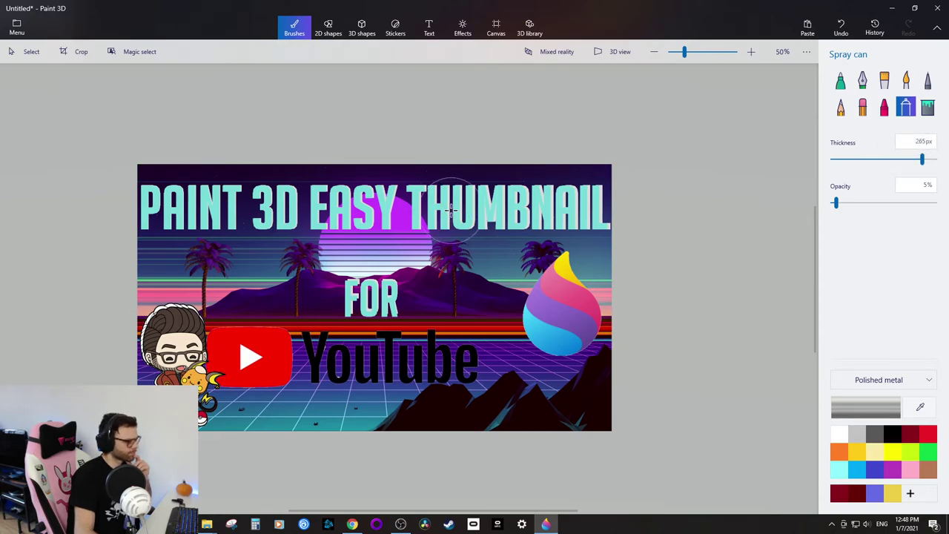
Try spraying white at 100% opacity around and over the word FOR, undoing each attempt.
scroll(359, 298, up, 5)
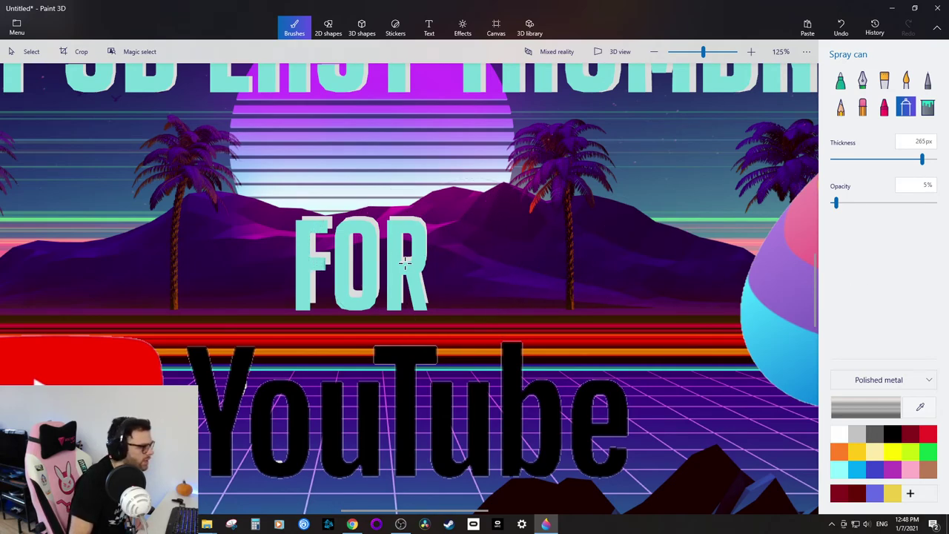
drag(836, 205, 935, 203)
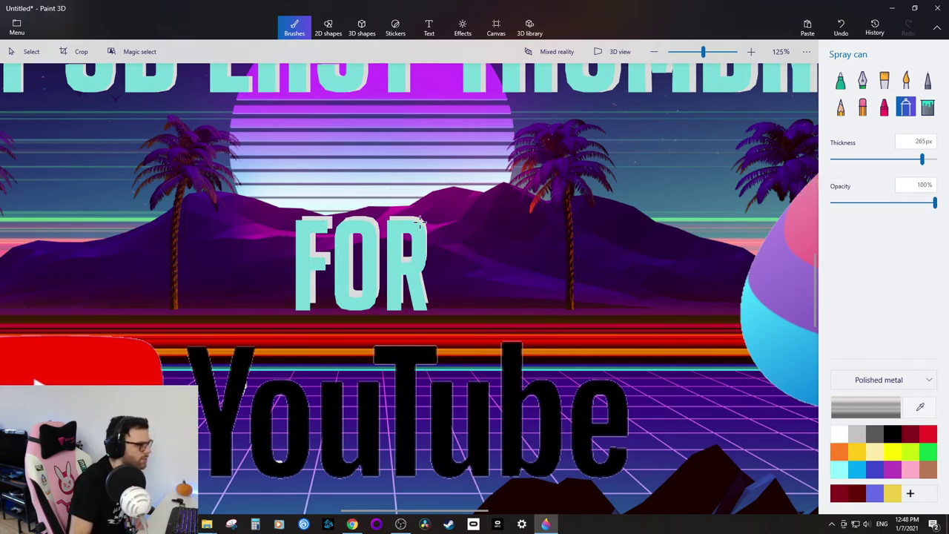
mouse_move(486, 191)
mouse_down()
mouse_move(586, 241)
mouse_move(390, 200)
mouse_move(262, 244)
mouse_move(413, 299)
mouse_move(567, 186)
mouse_up()
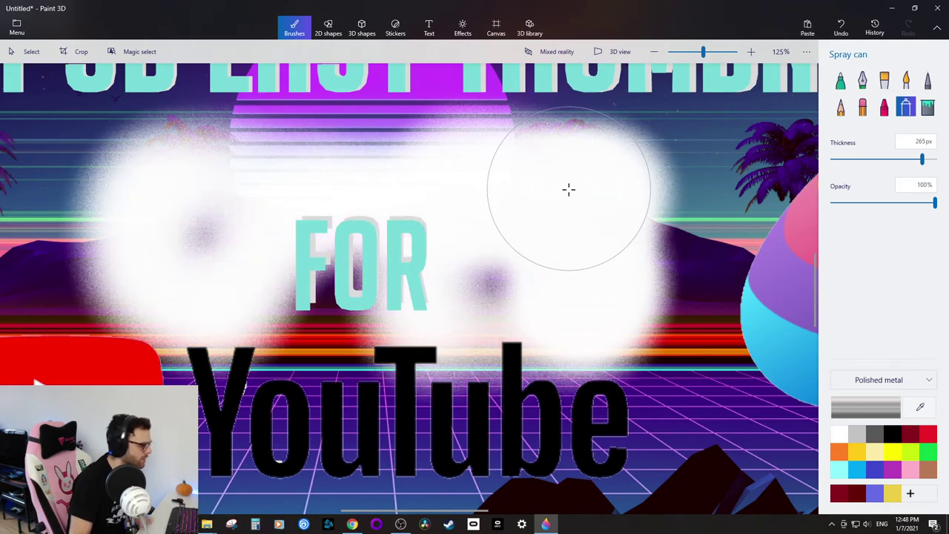
key(ctrl+z)
mouse_move(374, 232)
mouse_down()
mouse_move(371, 291)
mouse_move(353, 224)
mouse_move(322, 285)
mouse_up()
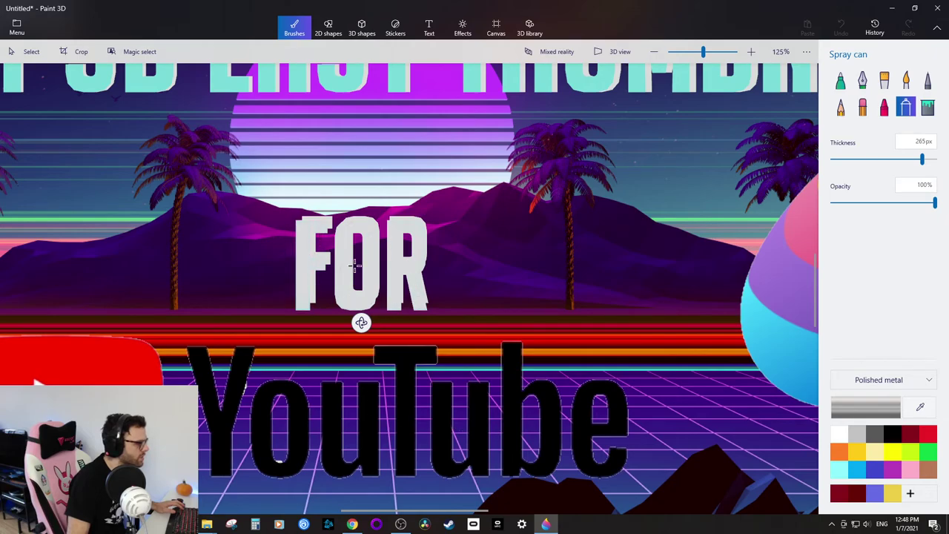
key(ctrl+z)
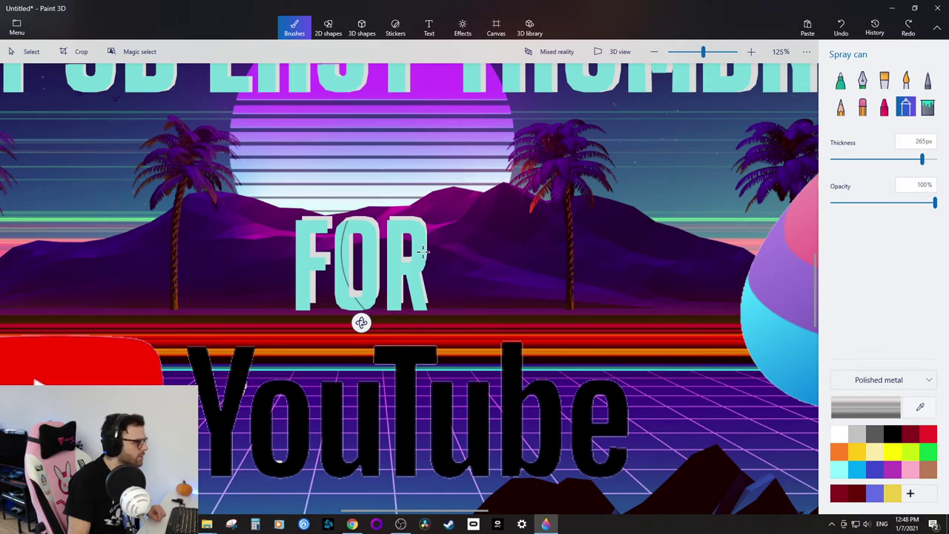
mouse_move(435, 249)
mouse_down()
mouse_move(415, 212)
mouse_move(366, 203)
mouse_move(316, 222)
mouse_move(303, 268)
mouse_move(384, 301)
mouse_move(432, 263)
mouse_move(361, 205)
mouse_move(290, 258)
mouse_move(389, 308)
mouse_move(403, 291)
mouse_up()
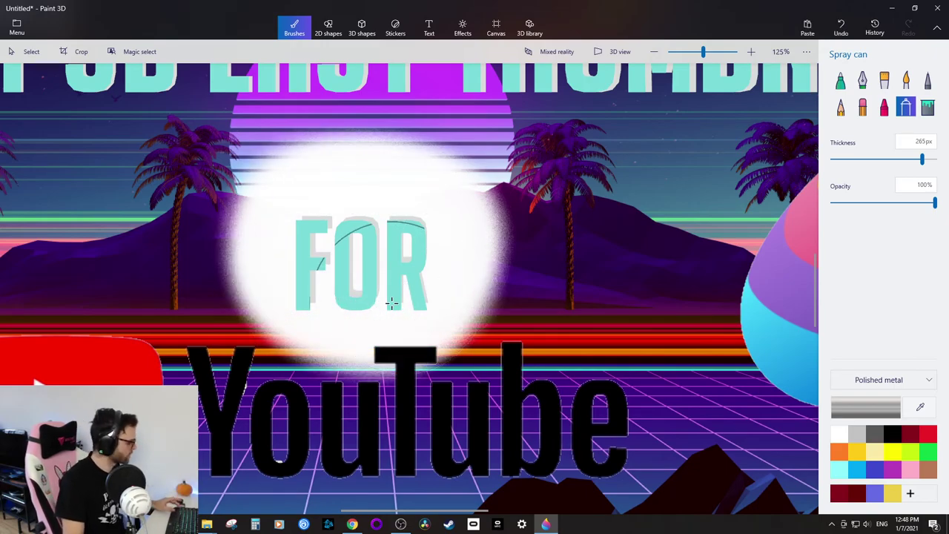
key(ctrl+z)
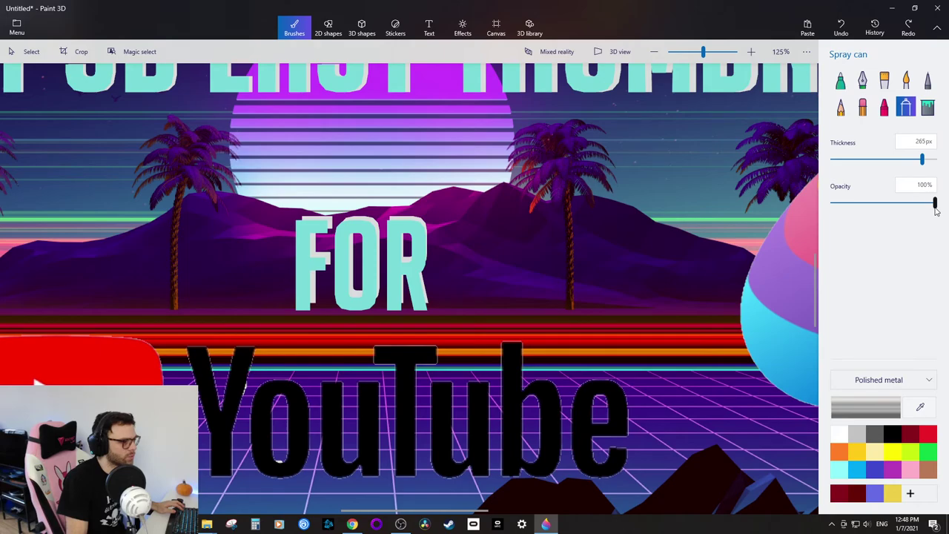
Set the spray to 10% opacity and 220 px thickness and try a white glow around FOR.
click(923, 184)
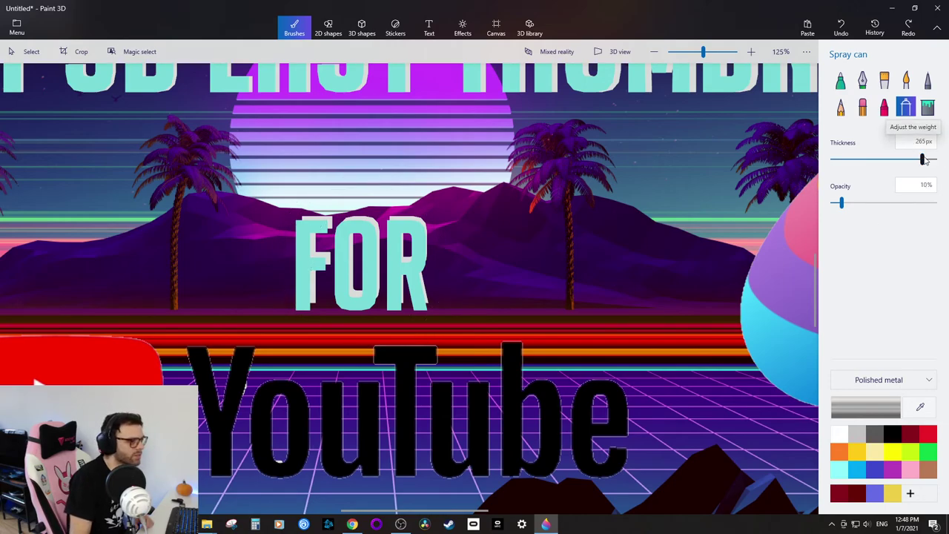
drag(922, 159, 904, 160)
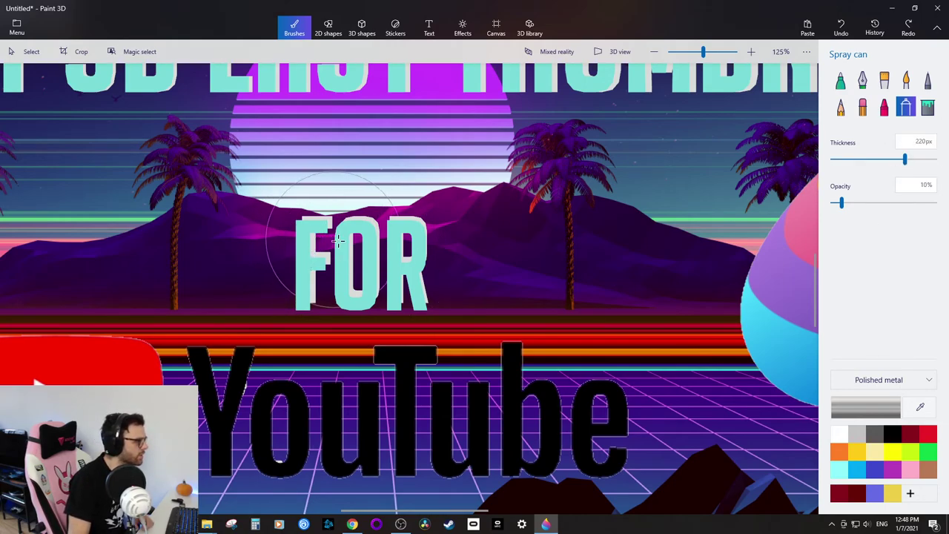
mouse_move(366, 213)
mouse_down()
mouse_move(342, 209)
mouse_move(306, 226)
mouse_move(293, 273)
mouse_move(362, 312)
mouse_move(438, 275)
mouse_move(371, 225)
mouse_move(267, 250)
mouse_up()
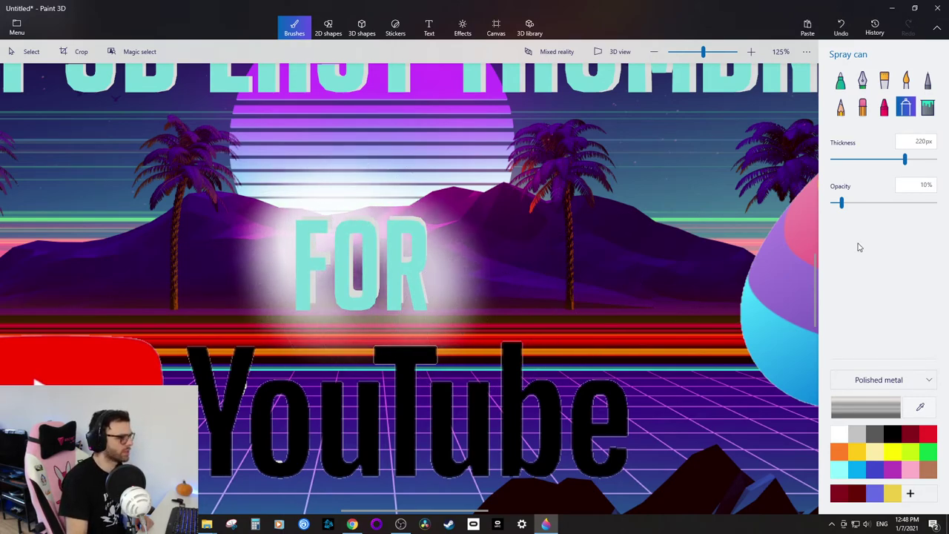
Undo the last spray and respray a softer white glow around FOR at 5% opacity.
click(923, 184)
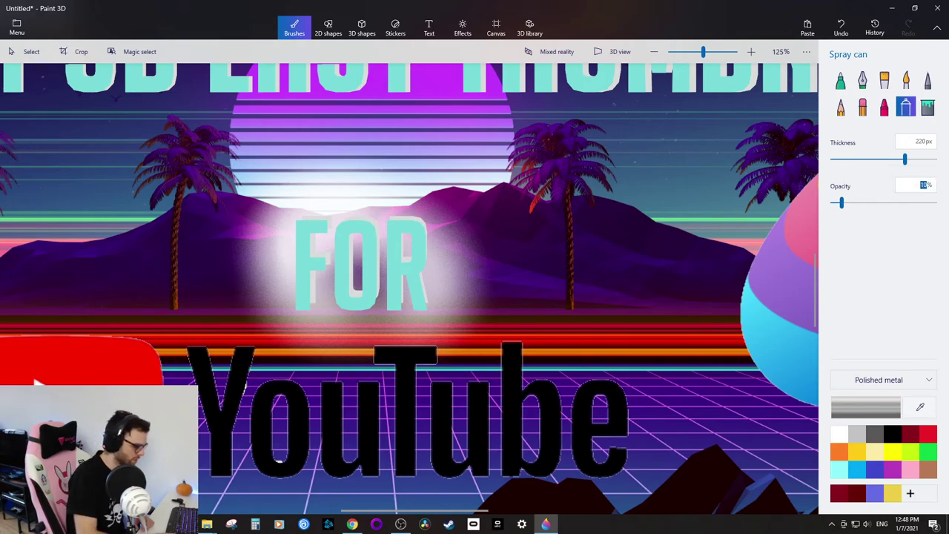
key(ctrl+z)
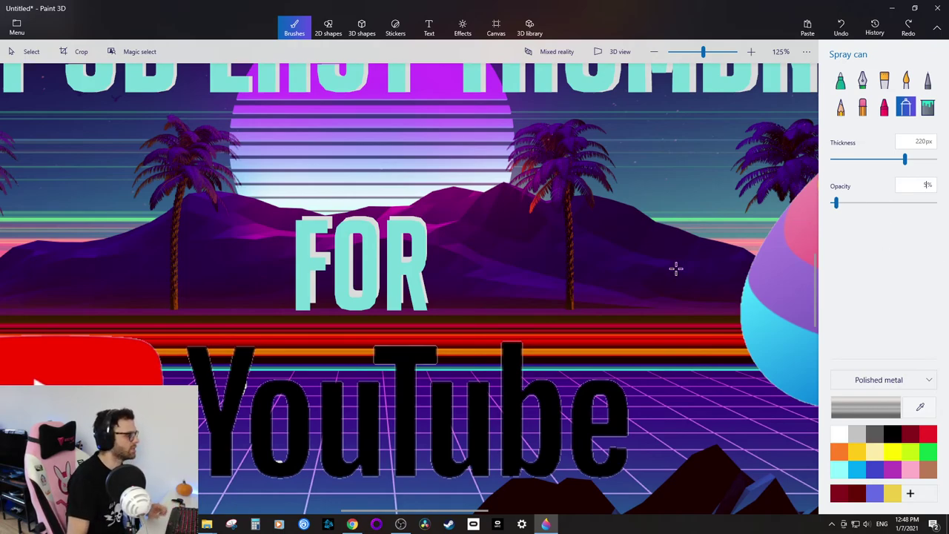
scroll(356, 256, down, 5)
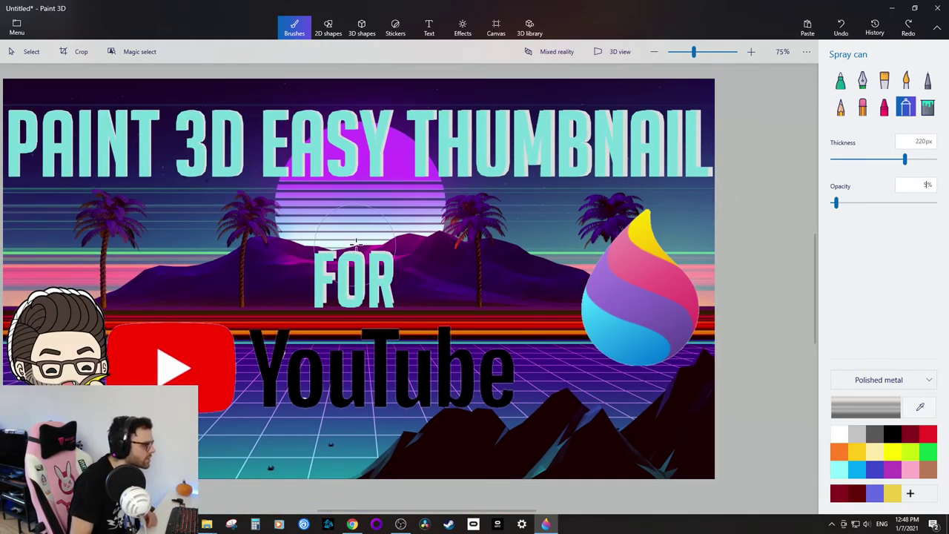
mouse_move(357, 245)
mouse_down()
mouse_move(316, 257)
mouse_move(308, 276)
mouse_move(331, 300)
mouse_move(376, 292)
mouse_move(386, 262)
mouse_move(349, 250)
mouse_move(320, 267)
mouse_move(369, 296)
mouse_up()
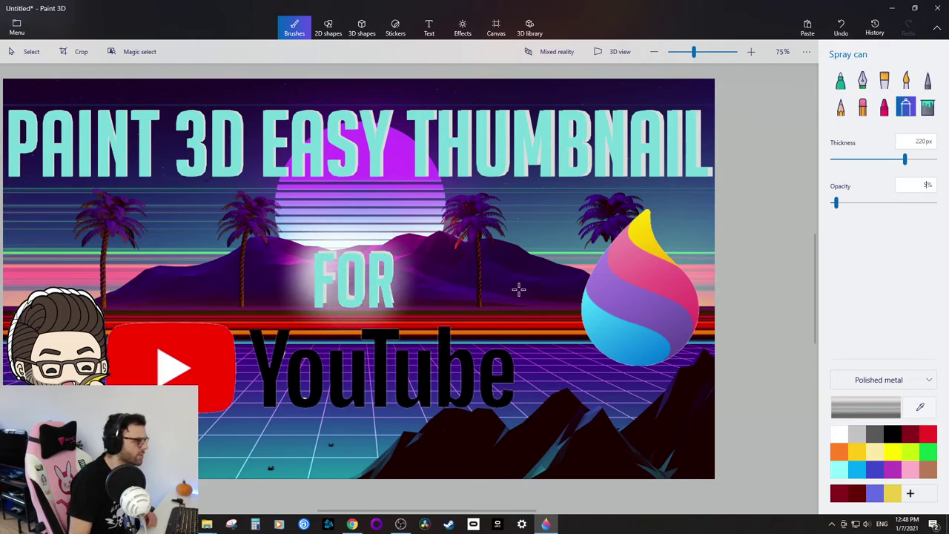
Spray a soft white glow behind the whole title line PAINT 3D EASY THUMBNAIL.
mouse_move(20, 103)
mouse_down()
mouse_move(3, 153)
mouse_move(34, 171)
mouse_move(48, 124)
mouse_move(63, 162)
mouse_move(132, 141)
mouse_move(138, 158)
mouse_move(147, 113)
mouse_move(93, 105)
mouse_move(26, 118)
mouse_move(42, 170)
mouse_move(146, 154)
mouse_move(52, 137)
mouse_move(5, 141)
mouse_move(146, 145)
mouse_up()
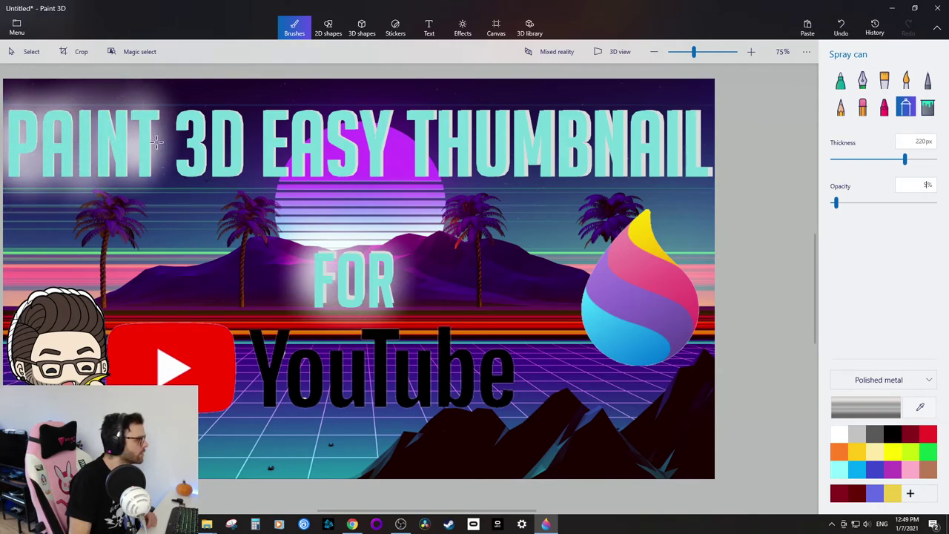
mouse_move(190, 102)
mouse_down()
mouse_move(180, 128)
mouse_move(188, 171)
mouse_move(212, 149)
mouse_move(223, 116)
mouse_move(239, 156)
mouse_move(197, 161)
mouse_move(192, 118)
mouse_move(238, 128)
mouse_move(233, 157)
mouse_up()
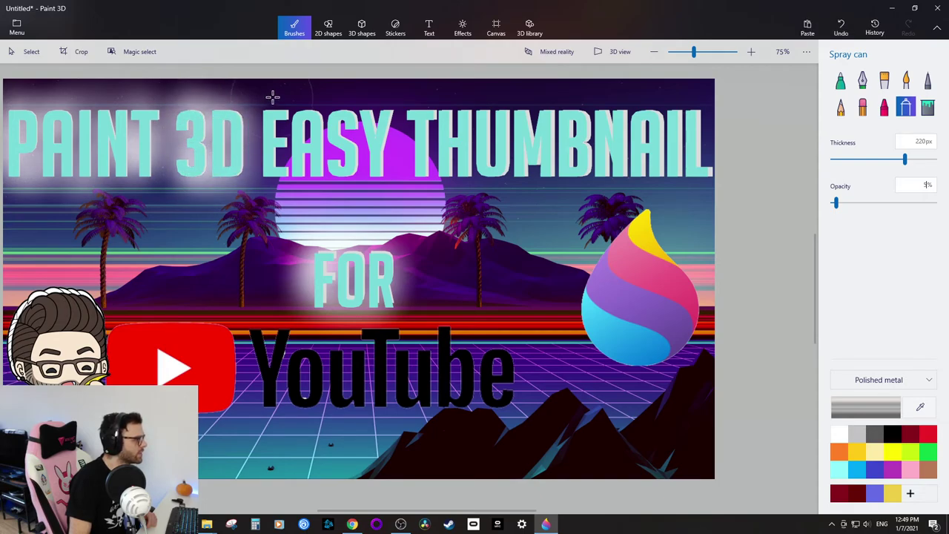
mouse_move(274, 106)
mouse_down()
mouse_move(274, 175)
mouse_move(298, 145)
mouse_move(306, 114)
mouse_move(317, 175)
mouse_move(335, 120)
mouse_move(361, 131)
mouse_move(348, 163)
mouse_move(368, 123)
mouse_move(384, 134)
mouse_move(393, 175)
mouse_up()
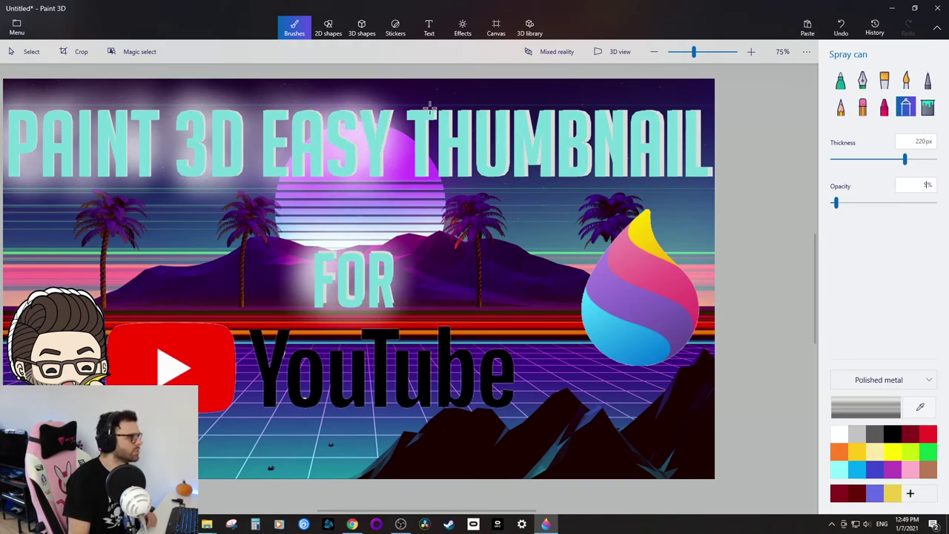
mouse_move(423, 102)
mouse_down()
mouse_move(428, 148)
mouse_move(461, 152)
mouse_move(490, 172)
mouse_move(552, 144)
mouse_move(593, 152)
mouse_move(647, 132)
mouse_move(668, 109)
mouse_move(699, 131)
mouse_move(534, 119)
mouse_move(496, 179)
mouse_move(674, 142)
mouse_move(424, 158)
mouse_move(659, 178)
mouse_up()
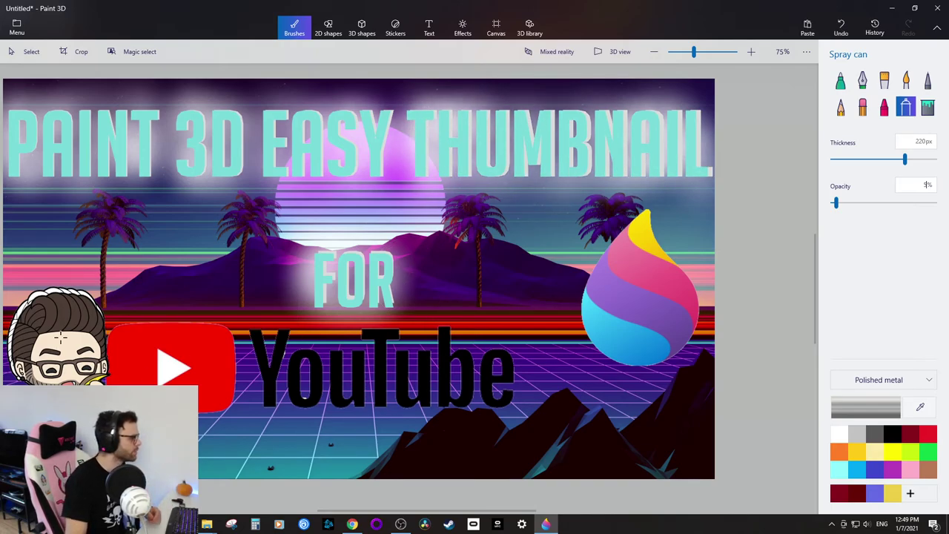
Spray soft white glows around the YouTube logo, the drop logo and the character.
mouse_move(169, 309)
mouse_down()
mouse_move(141, 315)
mouse_move(108, 371)
mouse_move(238, 393)
mouse_move(178, 319)
mouse_move(131, 378)
mouse_up()
mouse_move(252, 319)
mouse_down()
mouse_move(267, 373)
mouse_move(283, 330)
mouse_move(267, 392)
mouse_move(281, 367)
mouse_move(310, 353)
mouse_move(297, 400)
mouse_move(310, 353)
mouse_move(333, 385)
mouse_move(340, 366)
mouse_move(363, 371)
mouse_move(357, 401)
mouse_move(389, 354)
mouse_move(348, 323)
mouse_move(383, 343)
mouse_move(385, 406)
mouse_move(402, 349)
mouse_move(403, 399)
mouse_move(442, 351)
mouse_move(441, 412)
mouse_move(466, 373)
mouse_move(502, 374)
mouse_move(508, 351)
mouse_move(483, 404)
mouse_move(542, 350)
mouse_up()
mouse_move(606, 231)
mouse_down()
mouse_move(598, 256)
mouse_move(580, 301)
mouse_move(587, 343)
mouse_move(626, 356)
mouse_move(678, 344)
mouse_move(697, 306)
mouse_move(650, 223)
mouse_move(617, 227)
mouse_move(593, 340)
mouse_move(658, 346)
mouse_move(647, 277)
mouse_up()
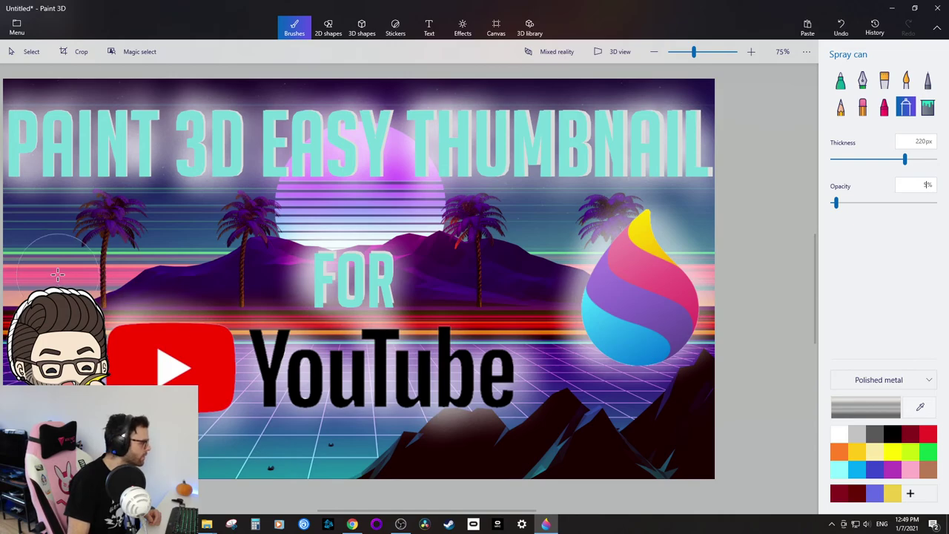
mouse_move(61, 278)
mouse_down()
mouse_move(16, 333)
mouse_move(19, 364)
mouse_up()
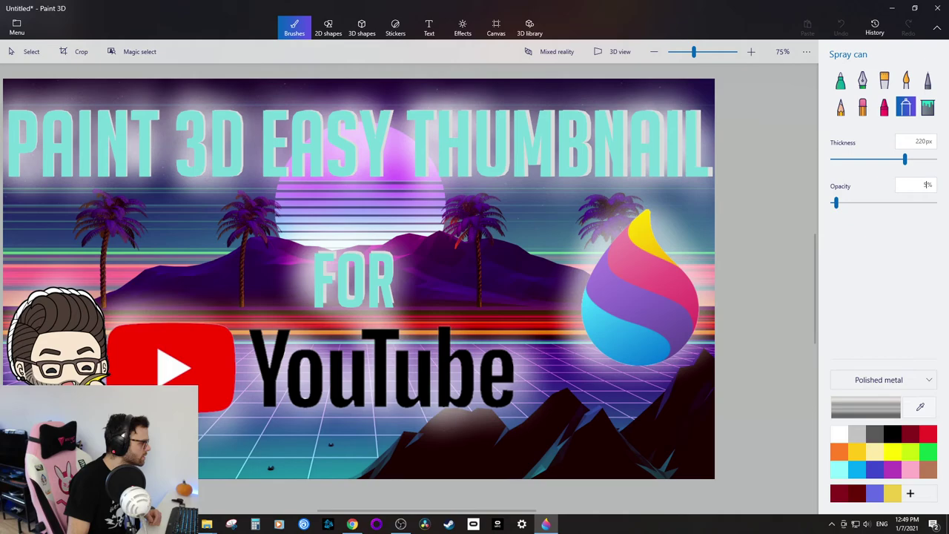
mouse_move(94, 373)
mouse_down()
mouse_move(80, 307)
mouse_move(24, 324)
mouse_move(83, 326)
mouse_move(10, 341)
mouse_move(12, 378)
mouse_move(67, 295)
mouse_up()
mouse_move(175, 309)
mouse_down()
mouse_move(180, 344)
mouse_move(134, 336)
mouse_move(186, 339)
mouse_move(231, 358)
mouse_move(232, 403)
mouse_move(118, 349)
mouse_move(197, 347)
mouse_move(188, 310)
mouse_move(191, 341)
mouse_up()
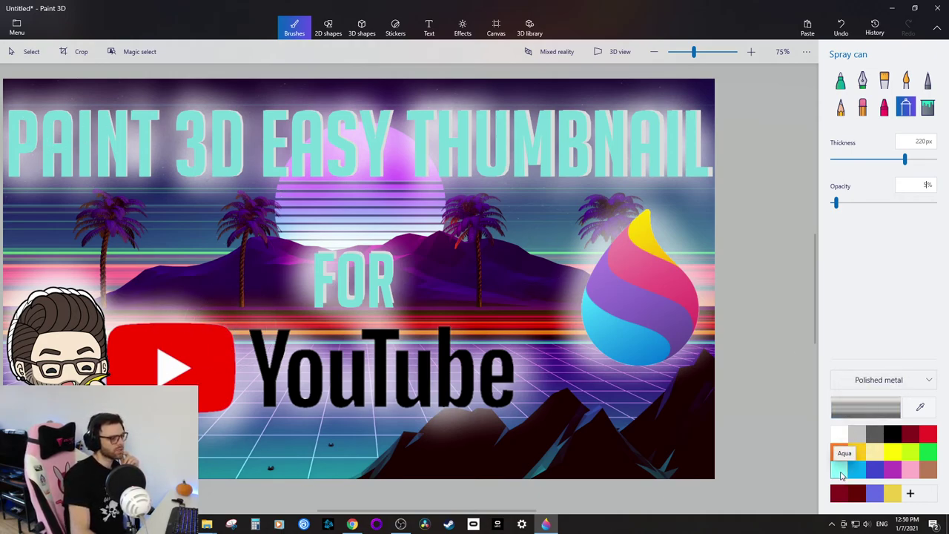
Spray an aqua tint over the title's white glow with a thickness of 300 px and 3% opacity.
click(840, 471)
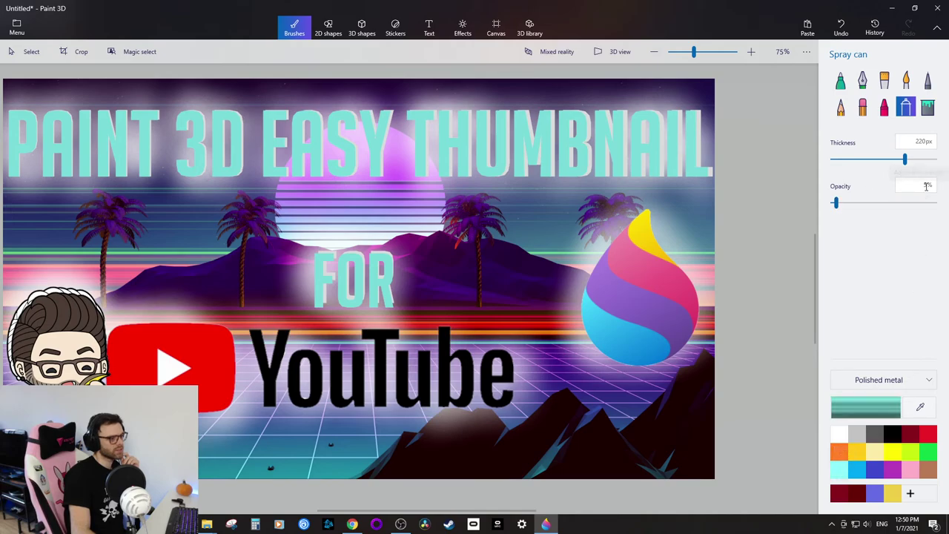
click(925, 185)
text(1)
drag(905, 159, 934, 158)
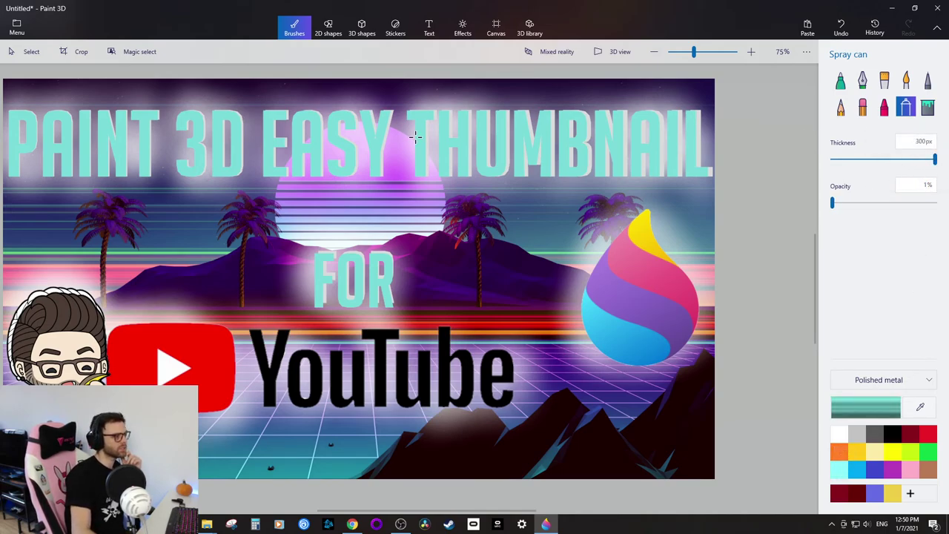
drag(74, 110, 23, 114)
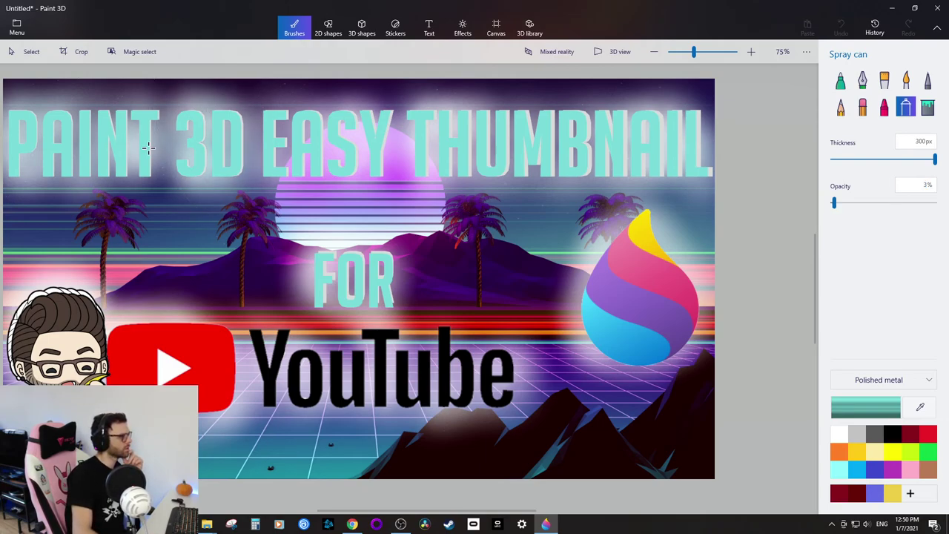
mouse_move(607, 122)
mouse_down()
mouse_move(706, 149)
mouse_move(465, 129)
mouse_move(283, 130)
mouse_move(34, 159)
mouse_move(371, 166)
mouse_move(682, 127)
mouse_move(342, 132)
mouse_up()
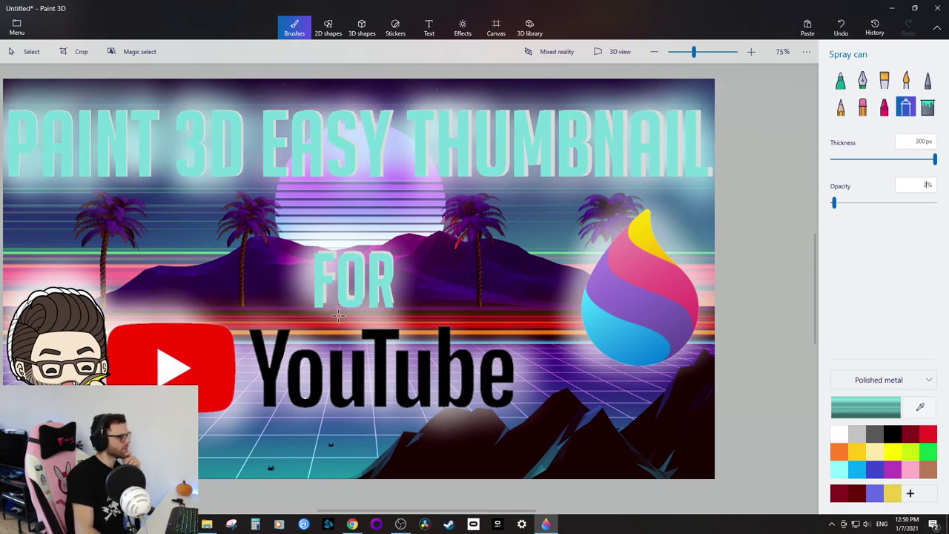
Switch the spray color to red and tint the glow along the PAINT 3D EASY THUMBNAIL title.
click(928, 433)
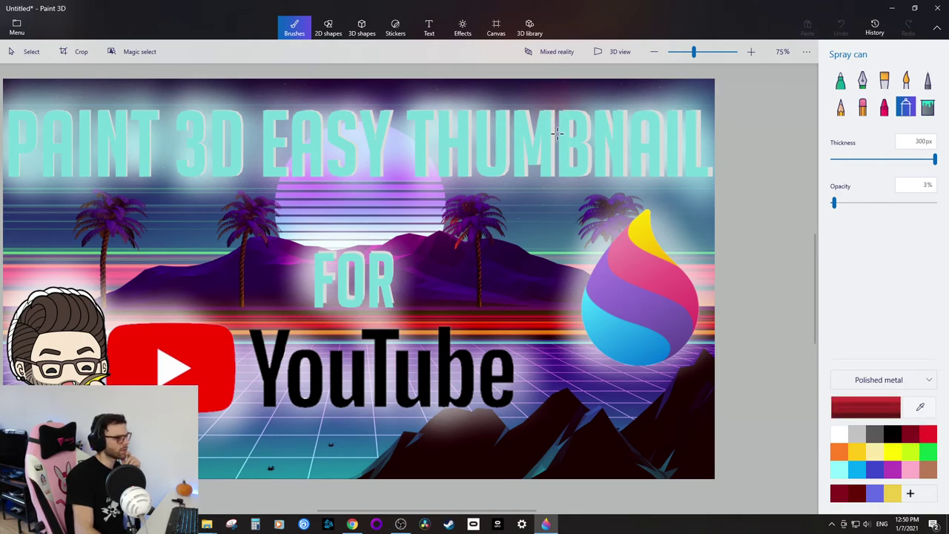
mouse_move(693, 185)
mouse_down()
mouse_move(483, 132)
mouse_move(344, 131)
mouse_move(315, 121)
mouse_move(363, 142)
mouse_move(183, 137)
mouse_move(134, 121)
mouse_move(44, 134)
mouse_move(6, 164)
mouse_move(319, 126)
mouse_move(287, 168)
mouse_move(275, 165)
mouse_move(430, 113)
mouse_move(440, 171)
mouse_move(521, 168)
mouse_move(685, 124)
mouse_up()
drag(527, 102, 673, 190)
mouse_move(209, 137)
mouse_down()
mouse_move(30, 113)
mouse_move(30, 167)
mouse_move(41, 174)
mouse_move(160, 140)
mouse_move(244, 174)
mouse_move(418, 146)
mouse_up()
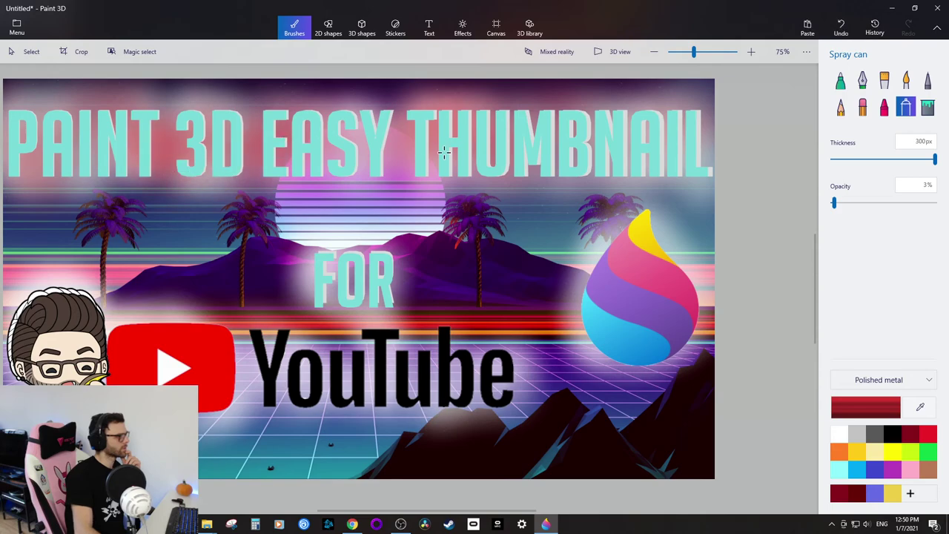
Spray a faint red tint around FOR, the YouTube logo and the drop logo.
mouse_move(316, 264)
mouse_down()
mouse_move(311, 296)
mouse_move(413, 274)
mouse_move(357, 326)
mouse_move(311, 341)
mouse_move(305, 333)
mouse_move(264, 364)
mouse_move(341, 407)
mouse_move(483, 403)
mouse_move(331, 397)
mouse_up()
mouse_move(464, 336)
mouse_down()
mouse_move(486, 388)
mouse_move(384, 373)
mouse_move(388, 335)
mouse_move(345, 371)
mouse_move(287, 344)
mouse_move(378, 409)
mouse_up()
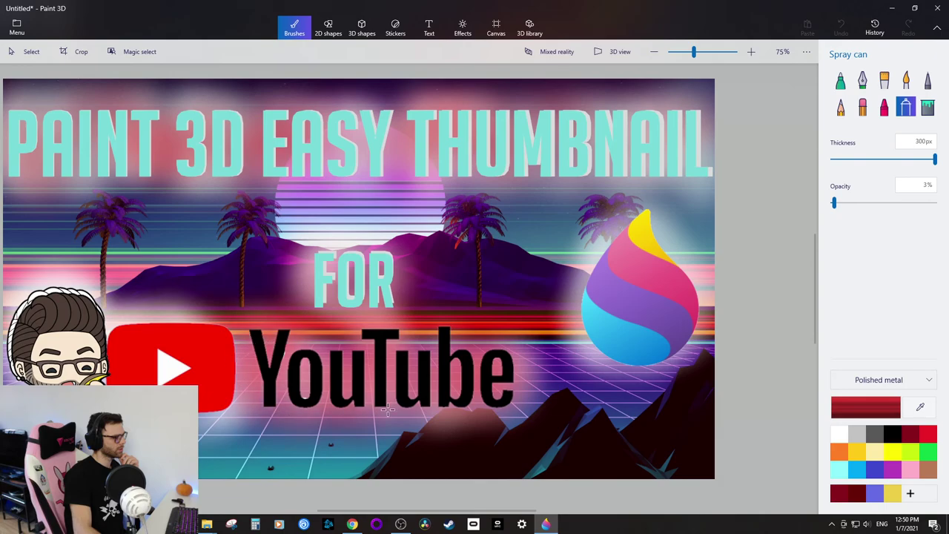
mouse_move(151, 320)
mouse_down()
mouse_move(178, 341)
mouse_move(101, 341)
mouse_up()
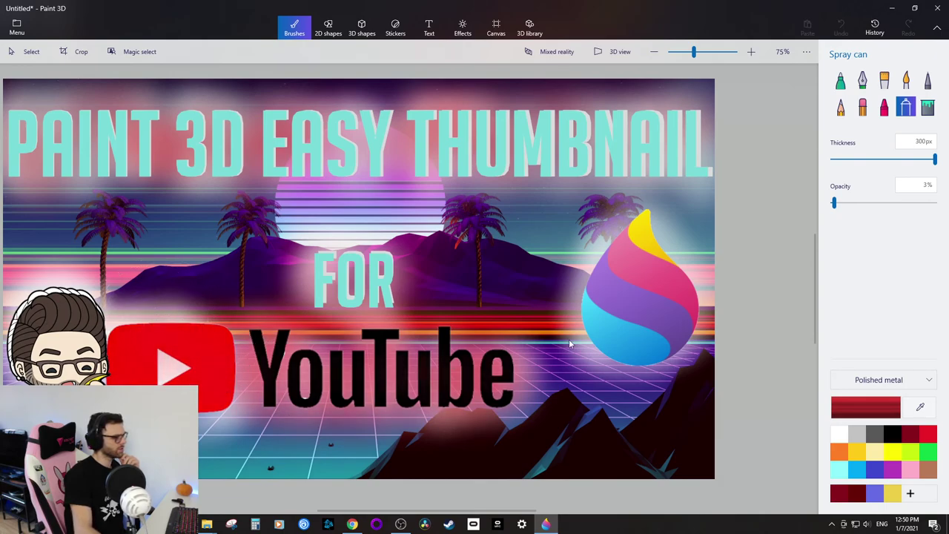
mouse_move(667, 239)
mouse_down()
mouse_move(681, 374)
mouse_move(599, 245)
mouse_move(668, 317)
mouse_up()
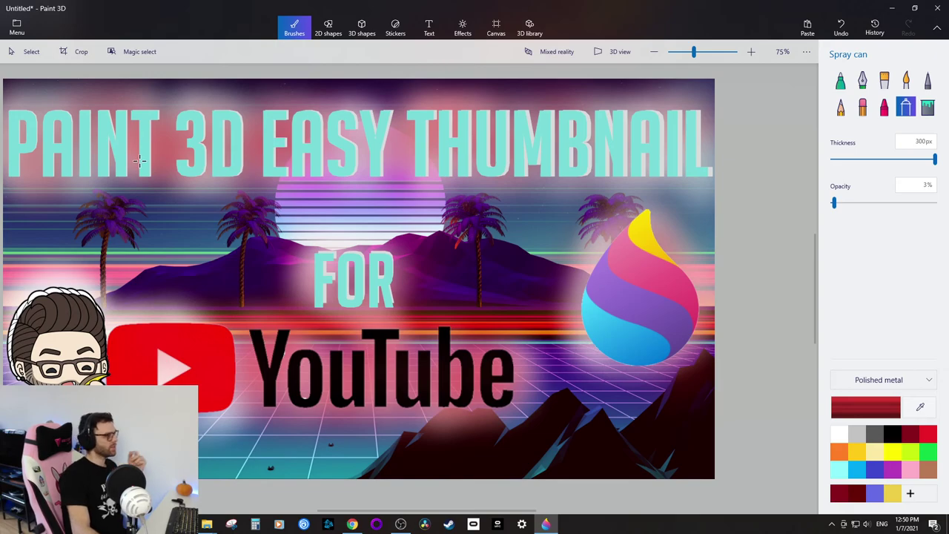
Save the finished thumbnail as a 2D PNG image named "paint 3d thumbnail" on the Desktop.
click(10, 53)
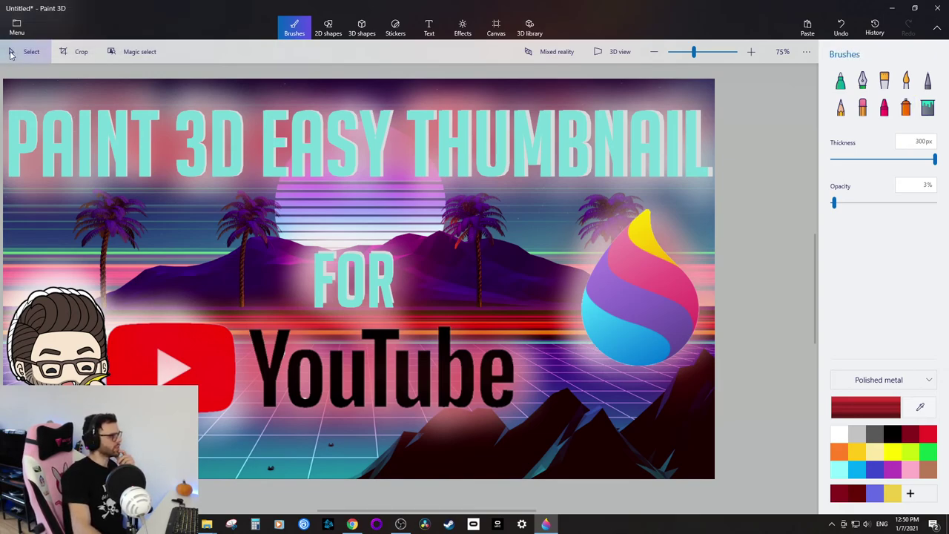
click(18, 28)
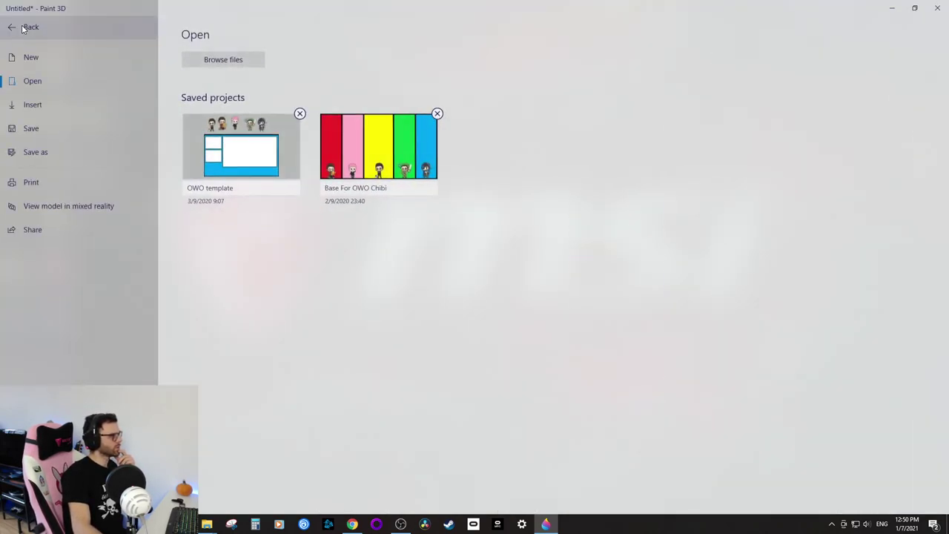
click(32, 152)
click(209, 95)
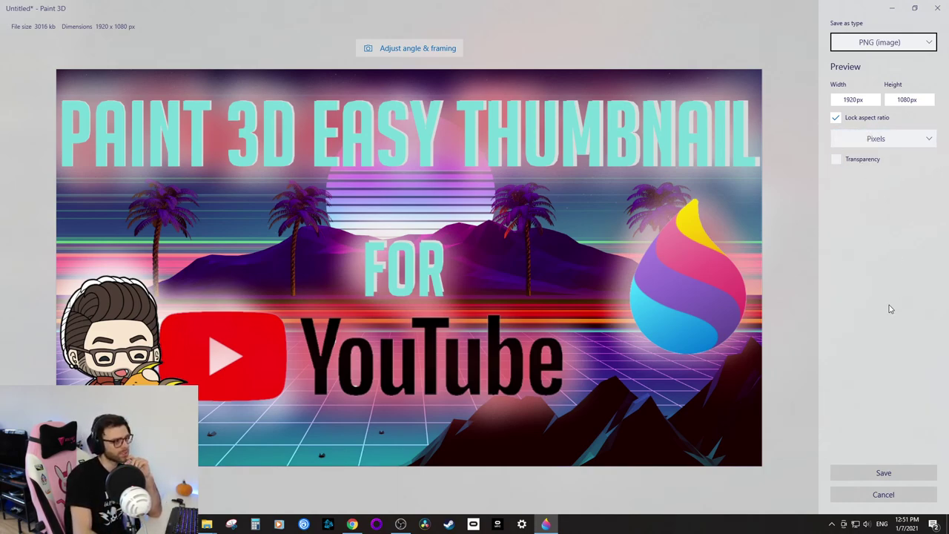
click(899, 477)
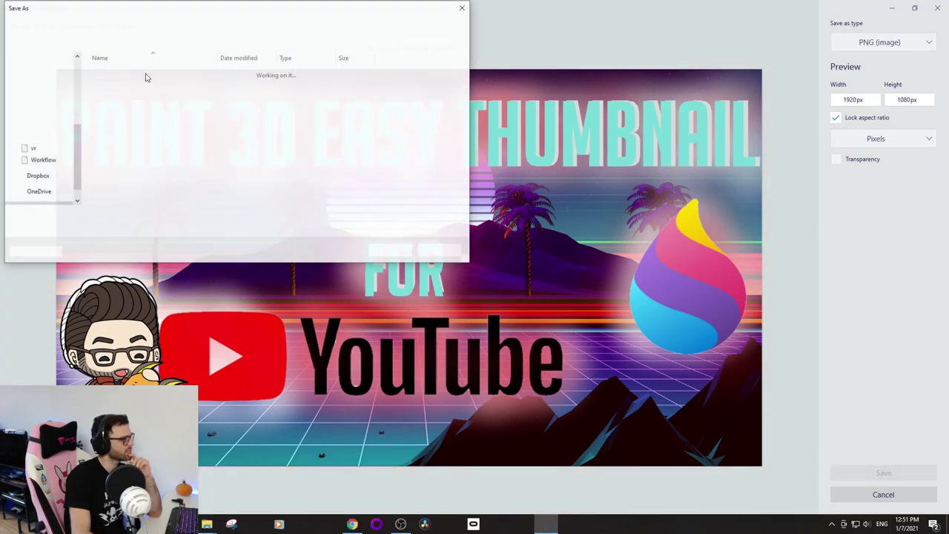
click(109, 217)
double_click(110, 216)
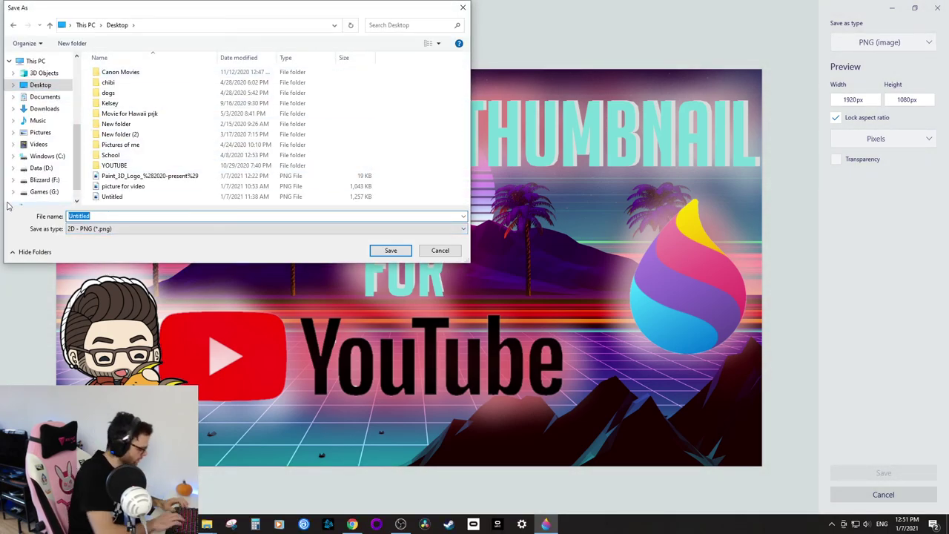
text(pain)
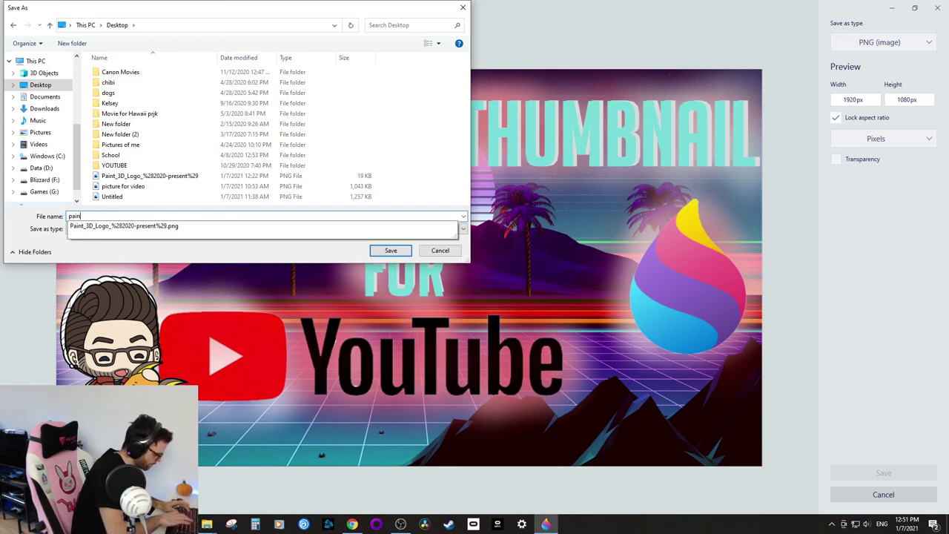
text(t 3d thumbnail)
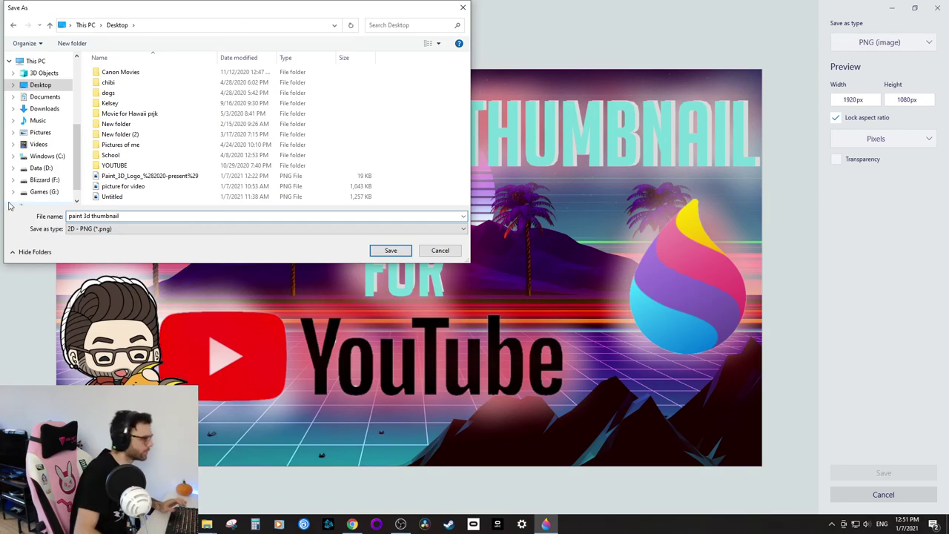
click(392, 253)
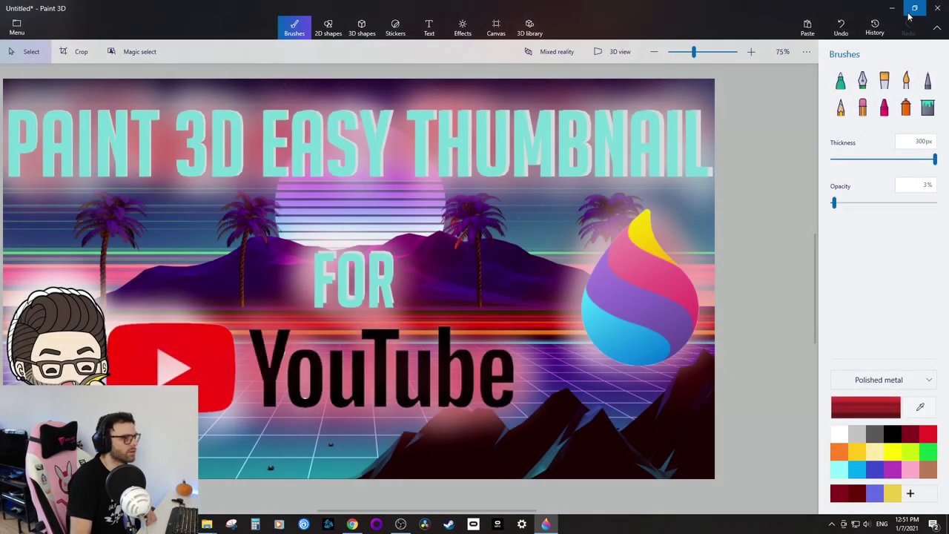
Move the saved paint 3d thumbnail image to an empty area of the desktop, view it in Photos and close the viewer.
click(898, 13)
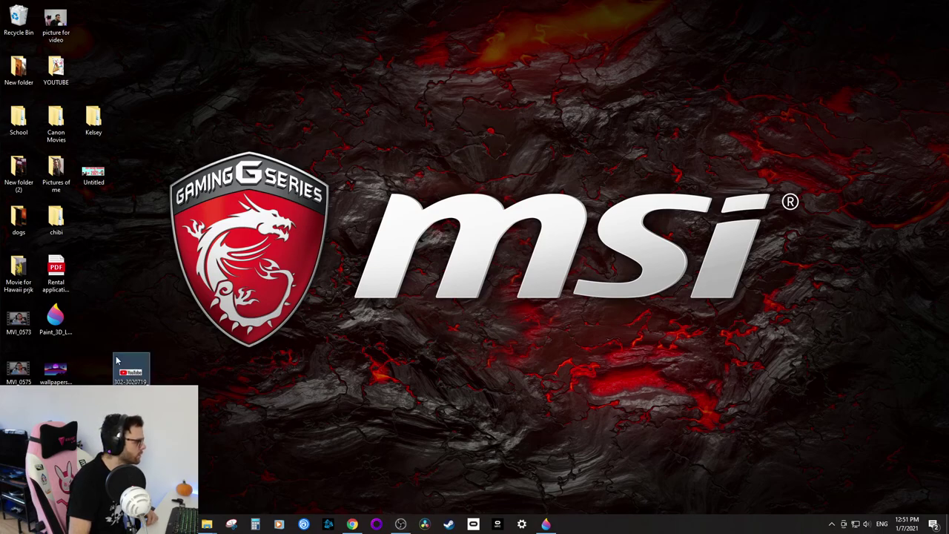
mouse_move(130, 367)
mouse_down()
mouse_move(341, 284)
mouse_move(357, 222)
mouse_up()
double_click(356, 222)
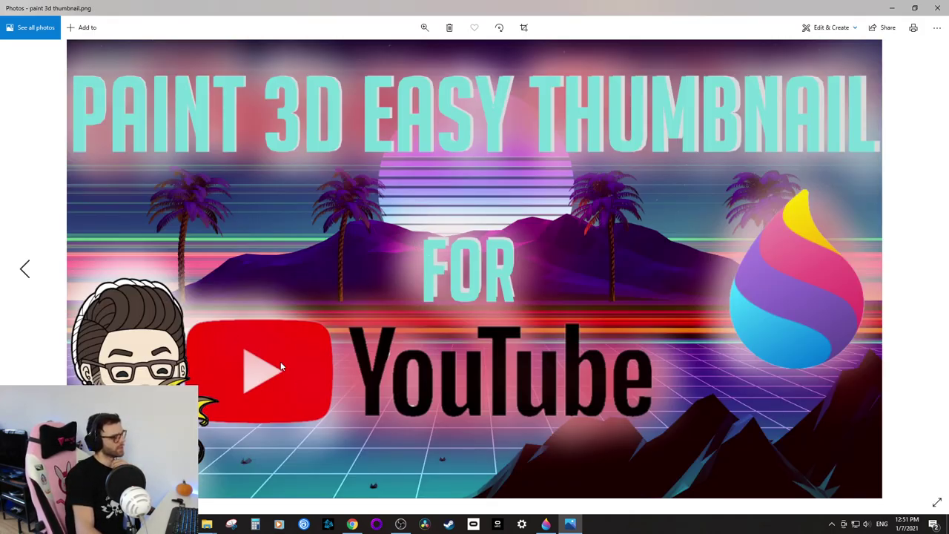
click(936, 9)
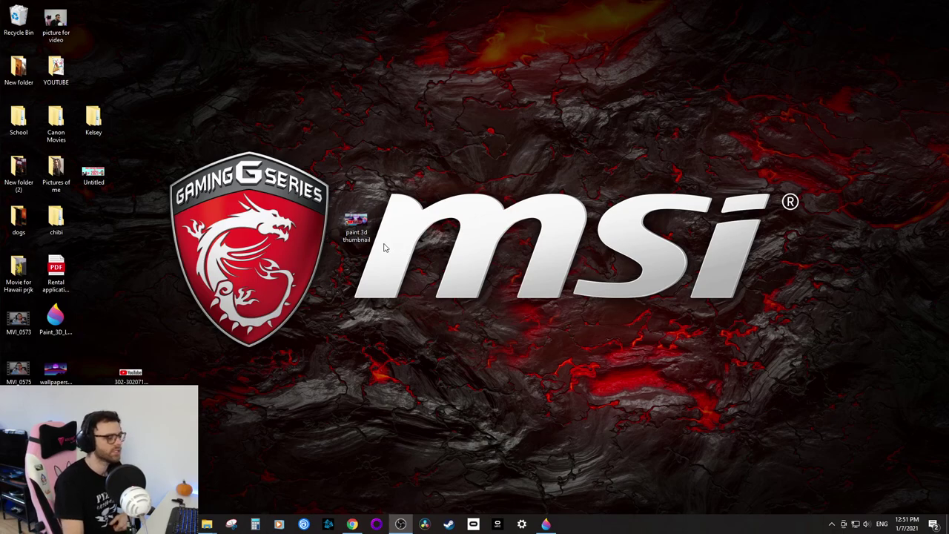
Switch to Chrome and search Google for "youtube thumbnail dimensions" in a new tab.
click(353, 524)
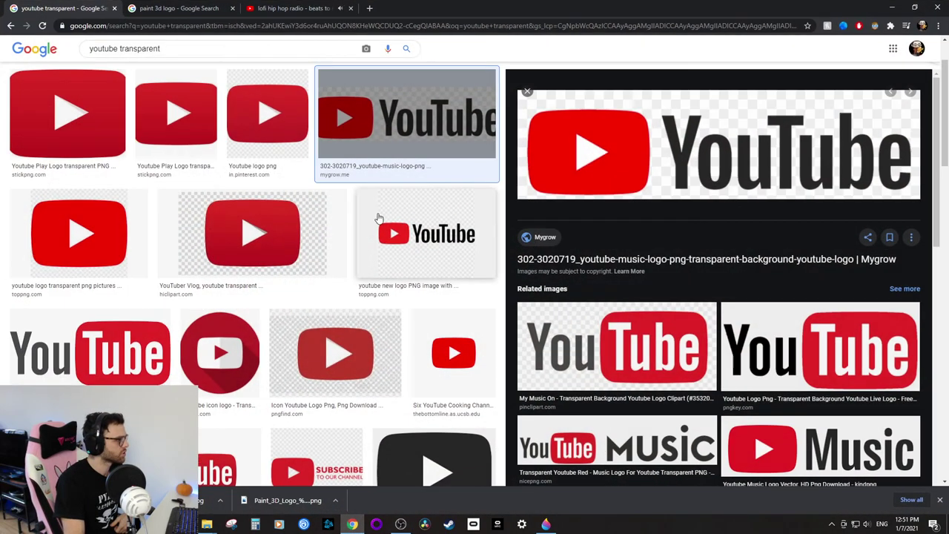
click(369, 8)
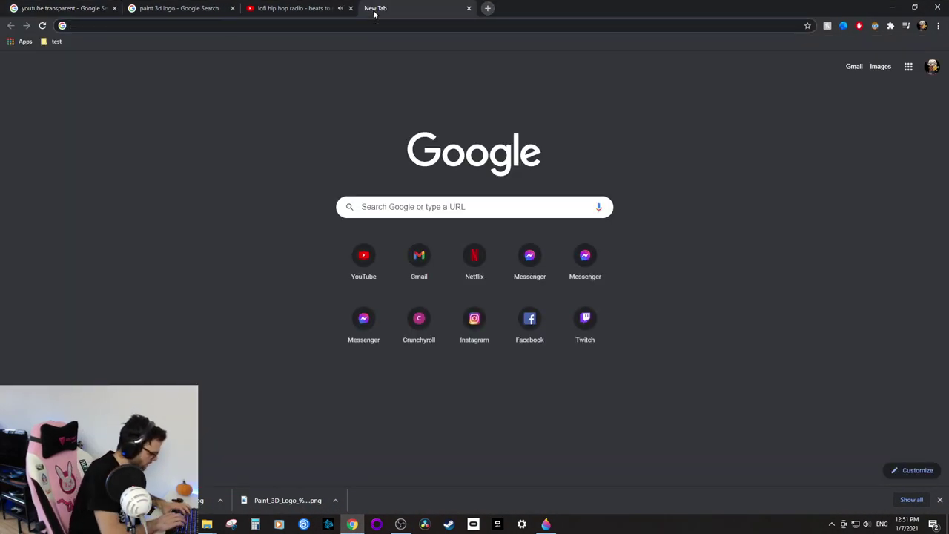
text(youtube)
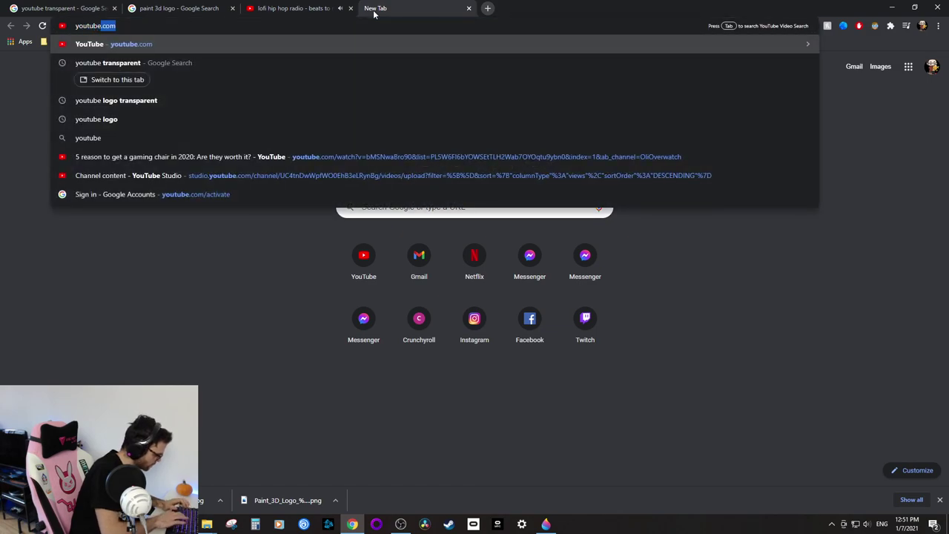
text( thumbnail dimensions)
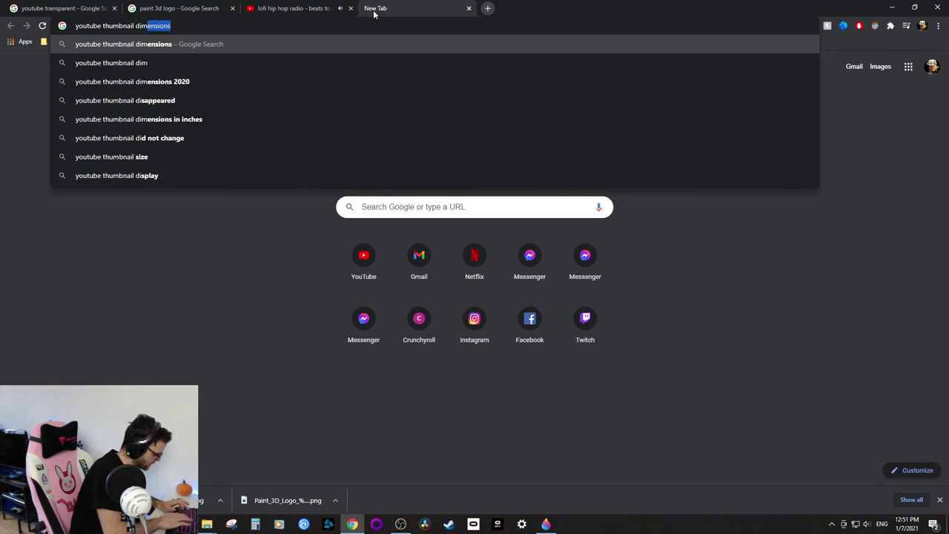
key(Return)
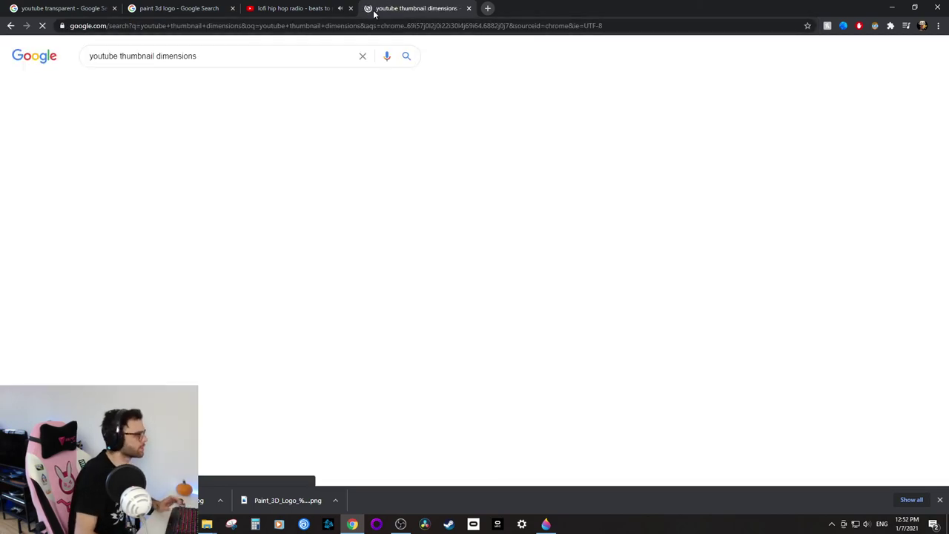